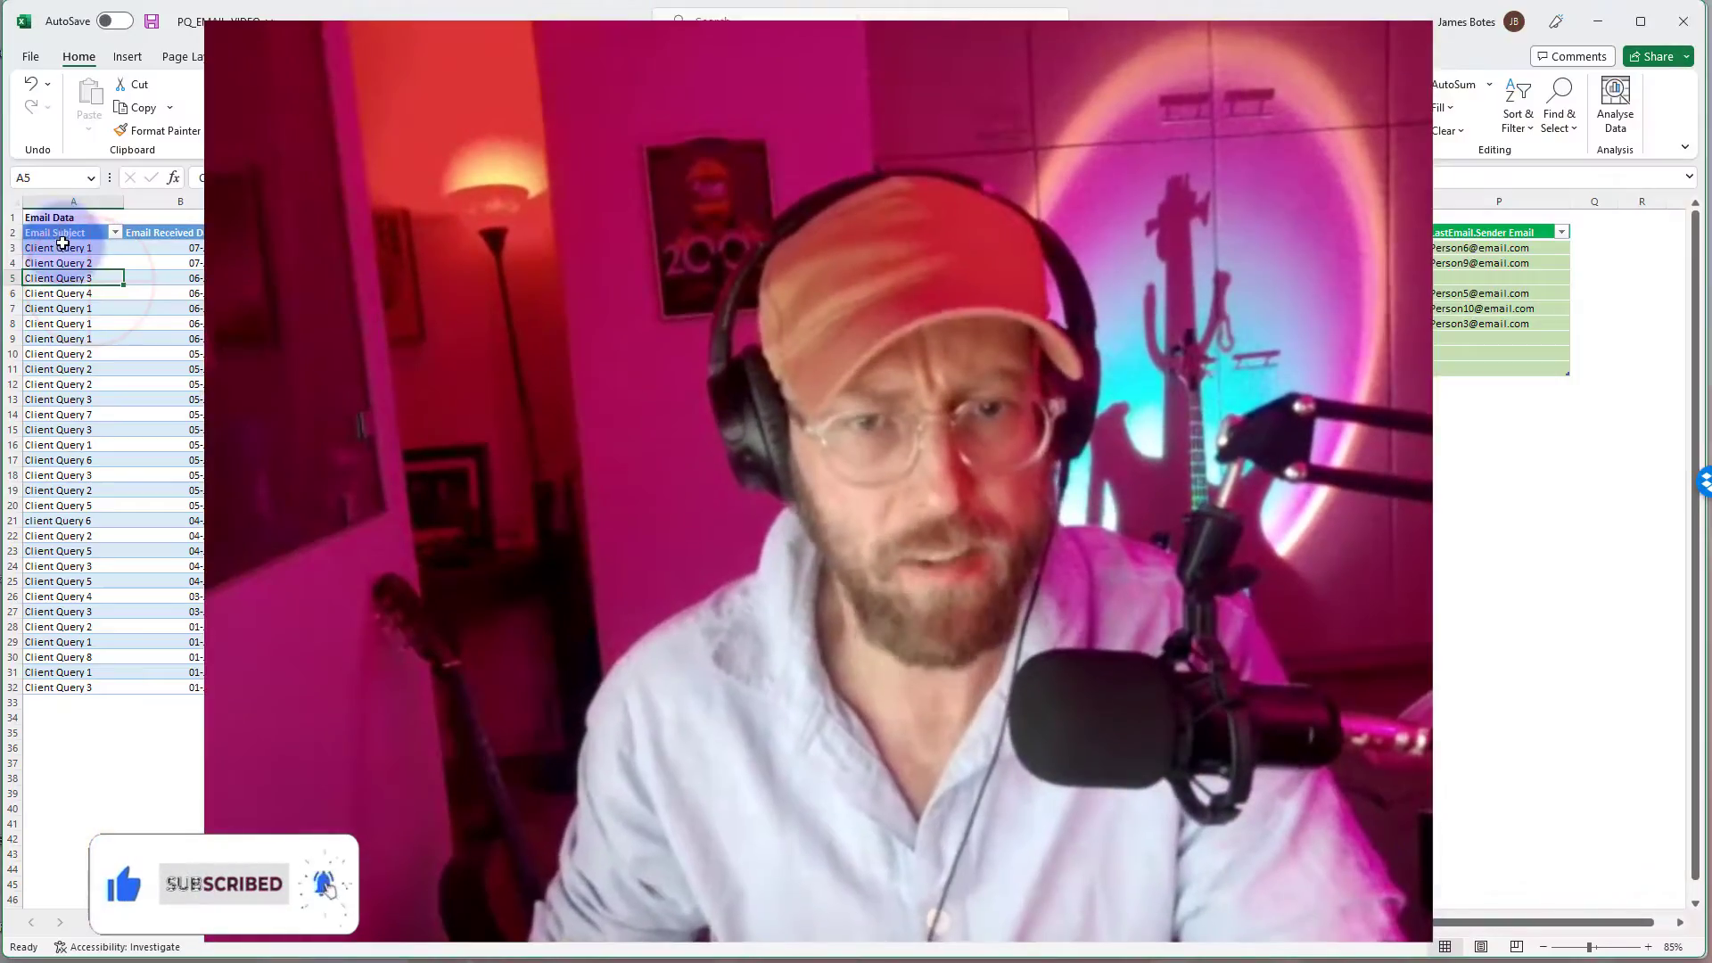
- Examine the Email Subject and Email Received Date columns of the Email Data table
{"action": "left_click_drag", "start_coordinate": [62, 244], "coordinate": [74, 689]}
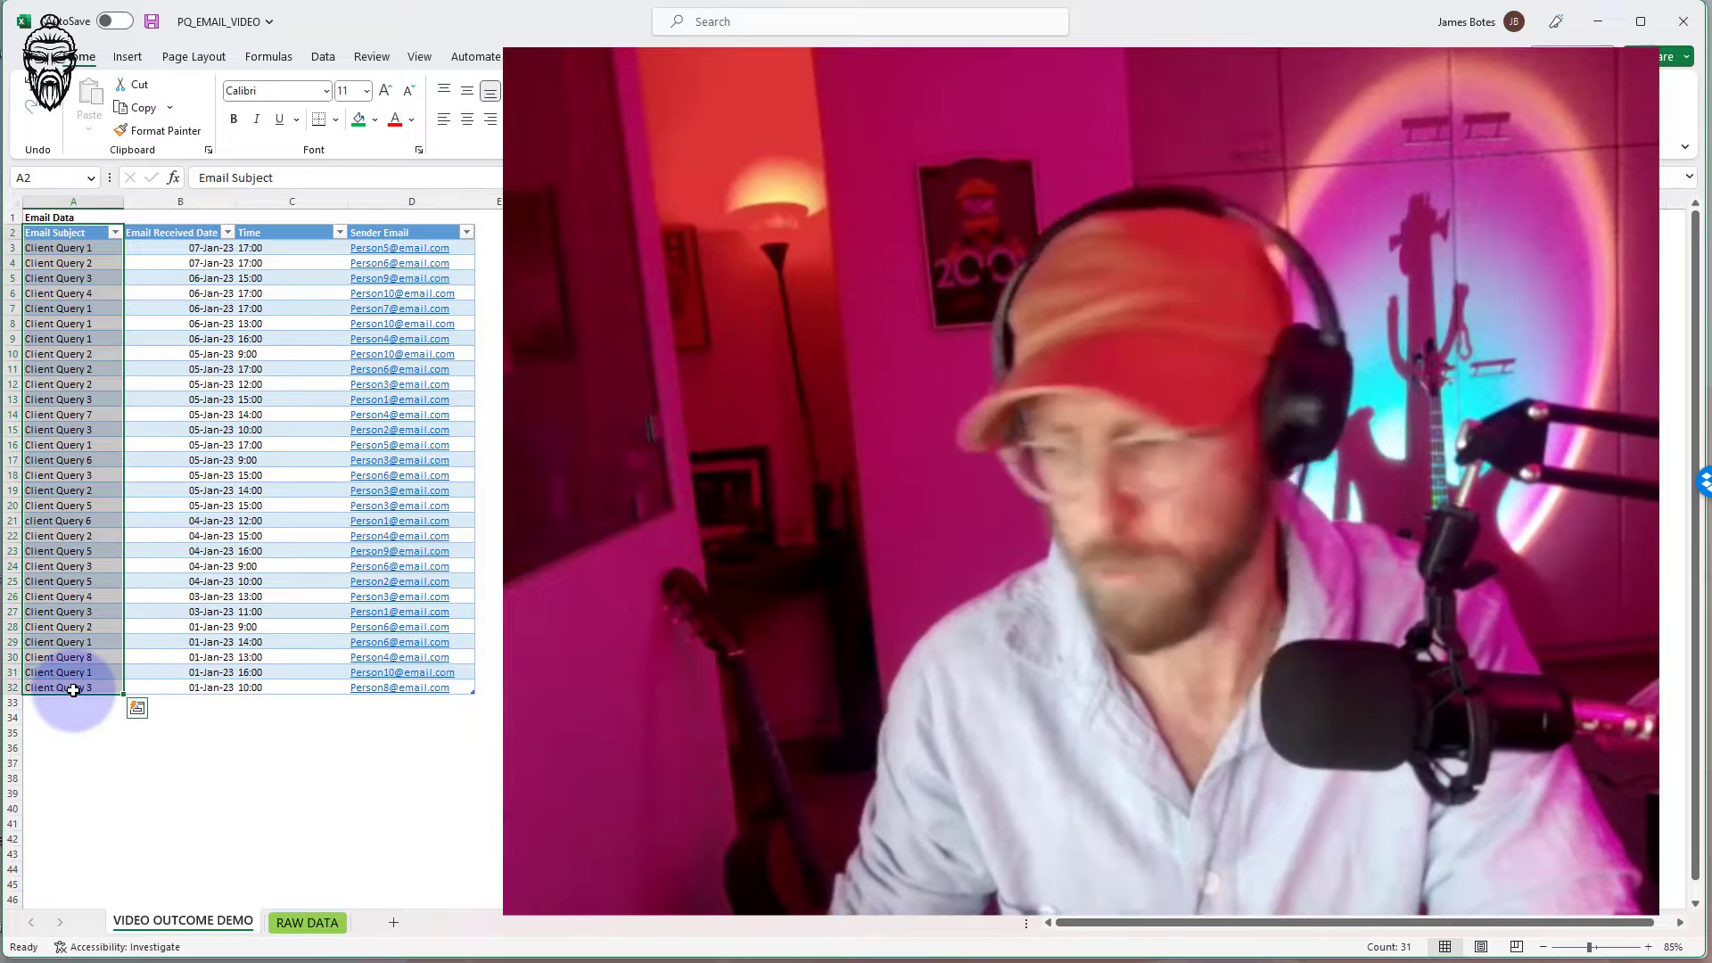
{"action": "left_click", "coordinate": [79, 392]}
{"action": "left_click_drag", "start_coordinate": [78, 247], "coordinate": [87, 659]}
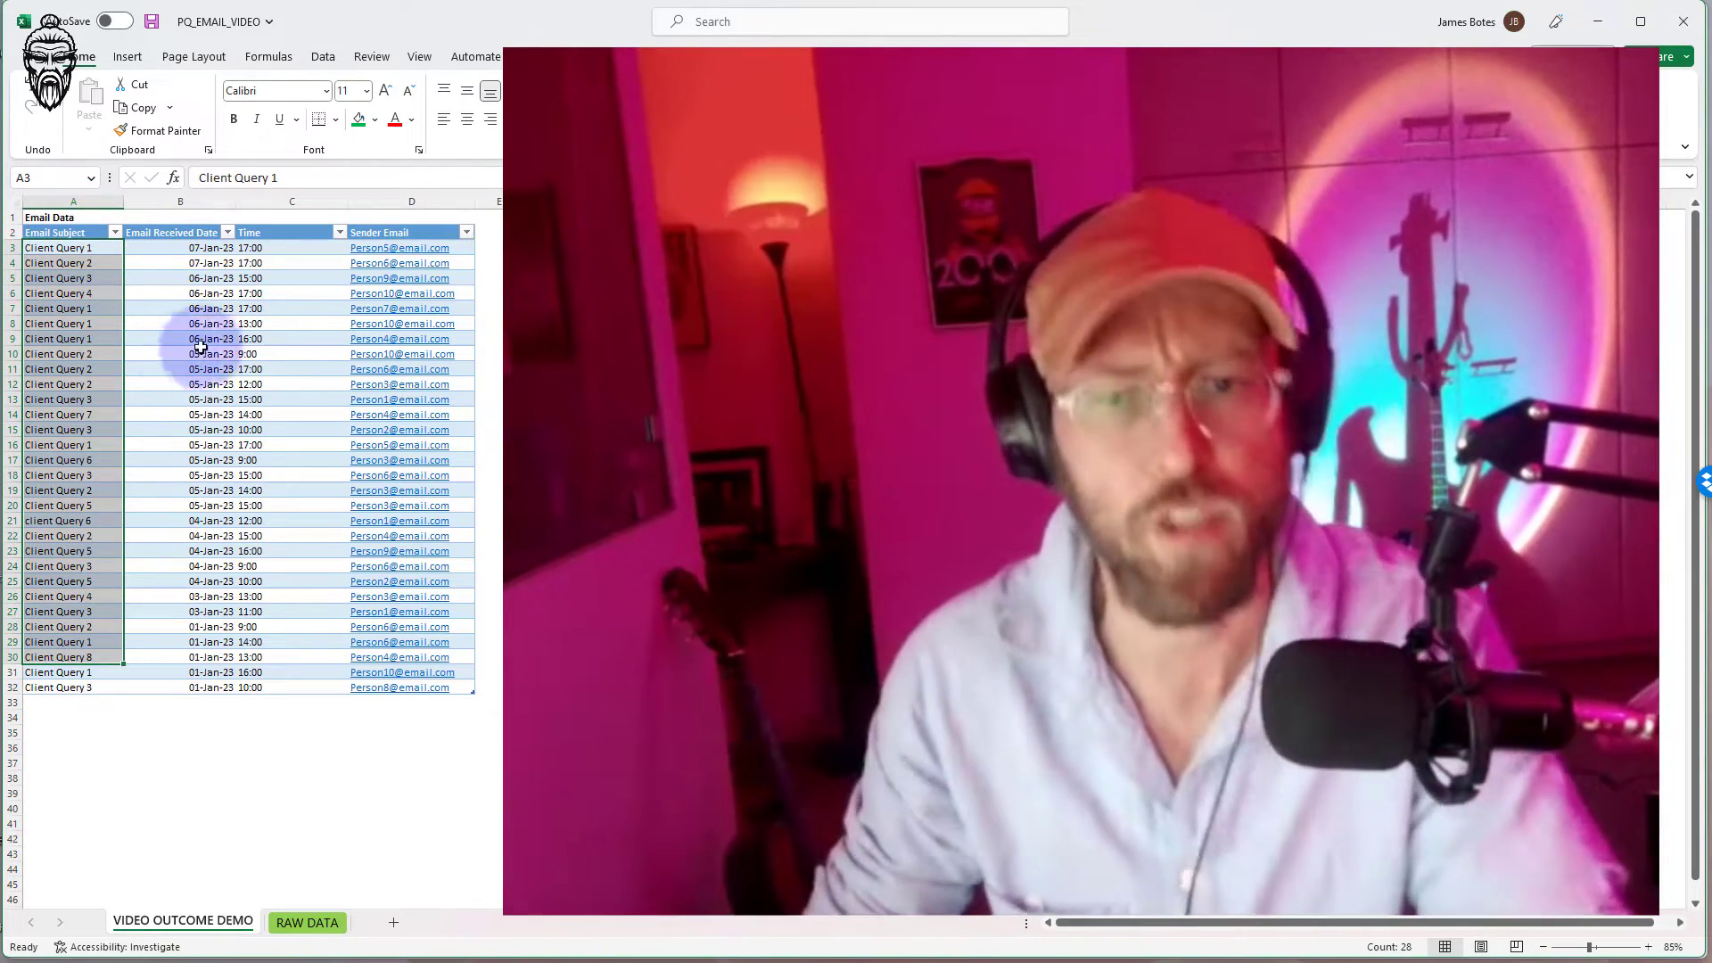
{"action": "left_click_drag", "start_coordinate": [213, 246], "coordinate": [204, 683]}
{"action": "left_click", "coordinate": [304, 779]}
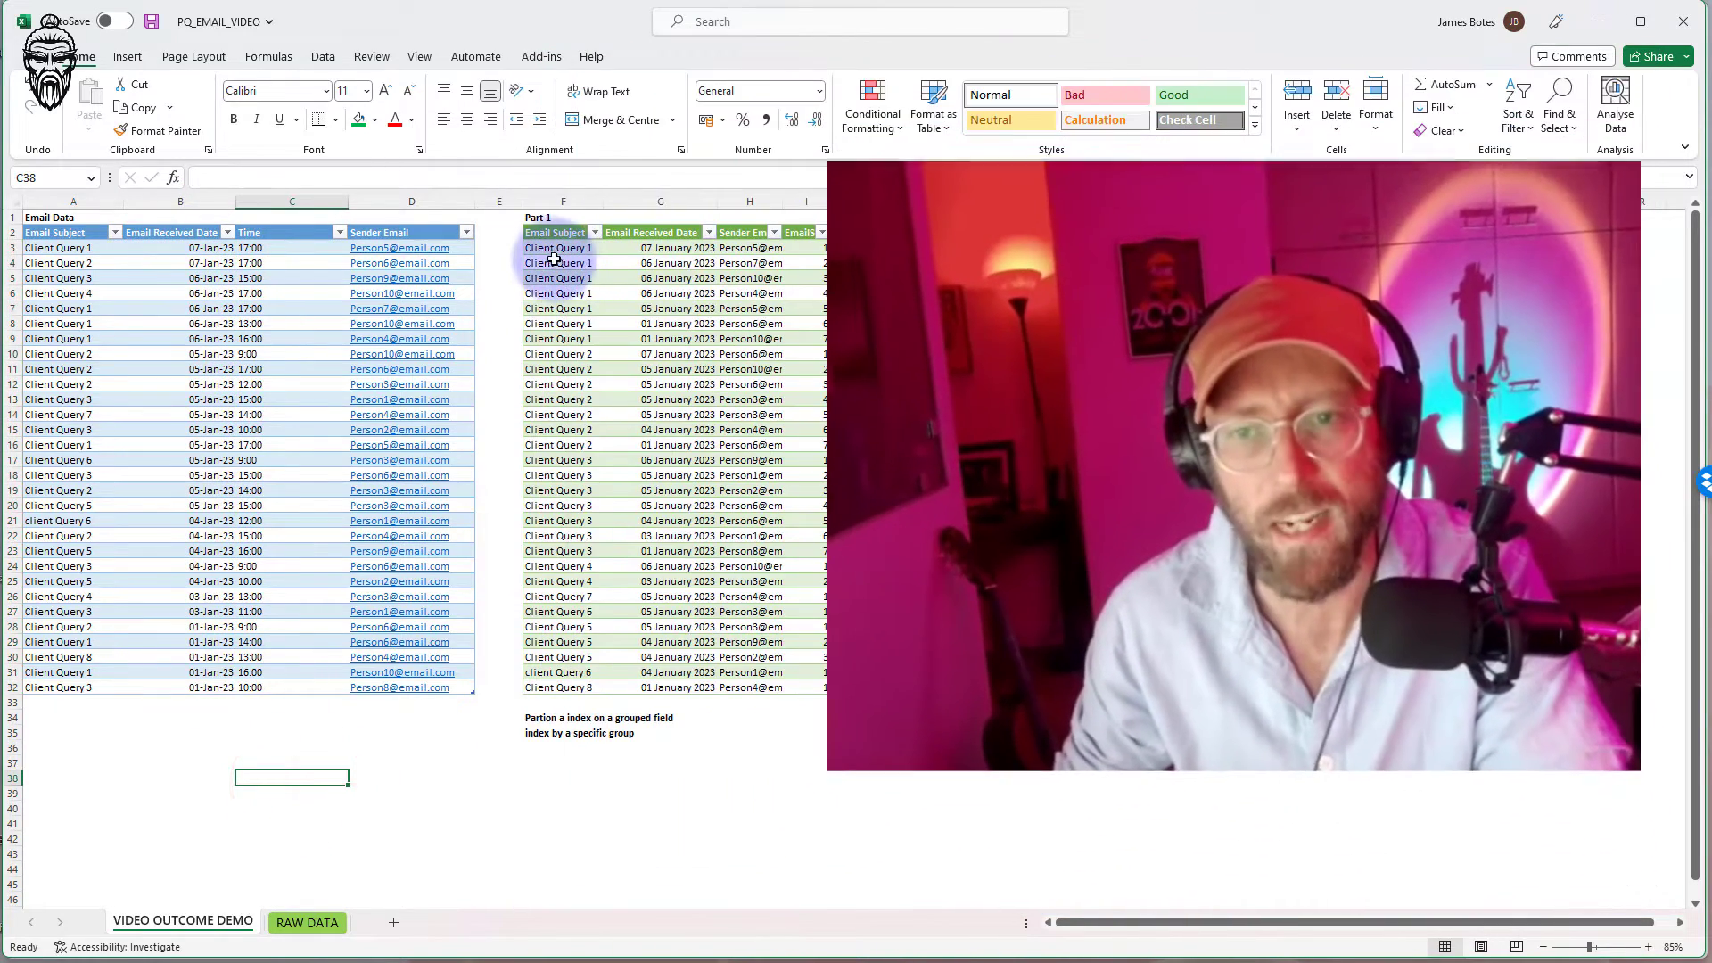
- Examine how the Part 1 table numbers the emails within each Email Subject group
{"action": "left_click_drag", "start_coordinate": [557, 247], "coordinate": [803, 335]}
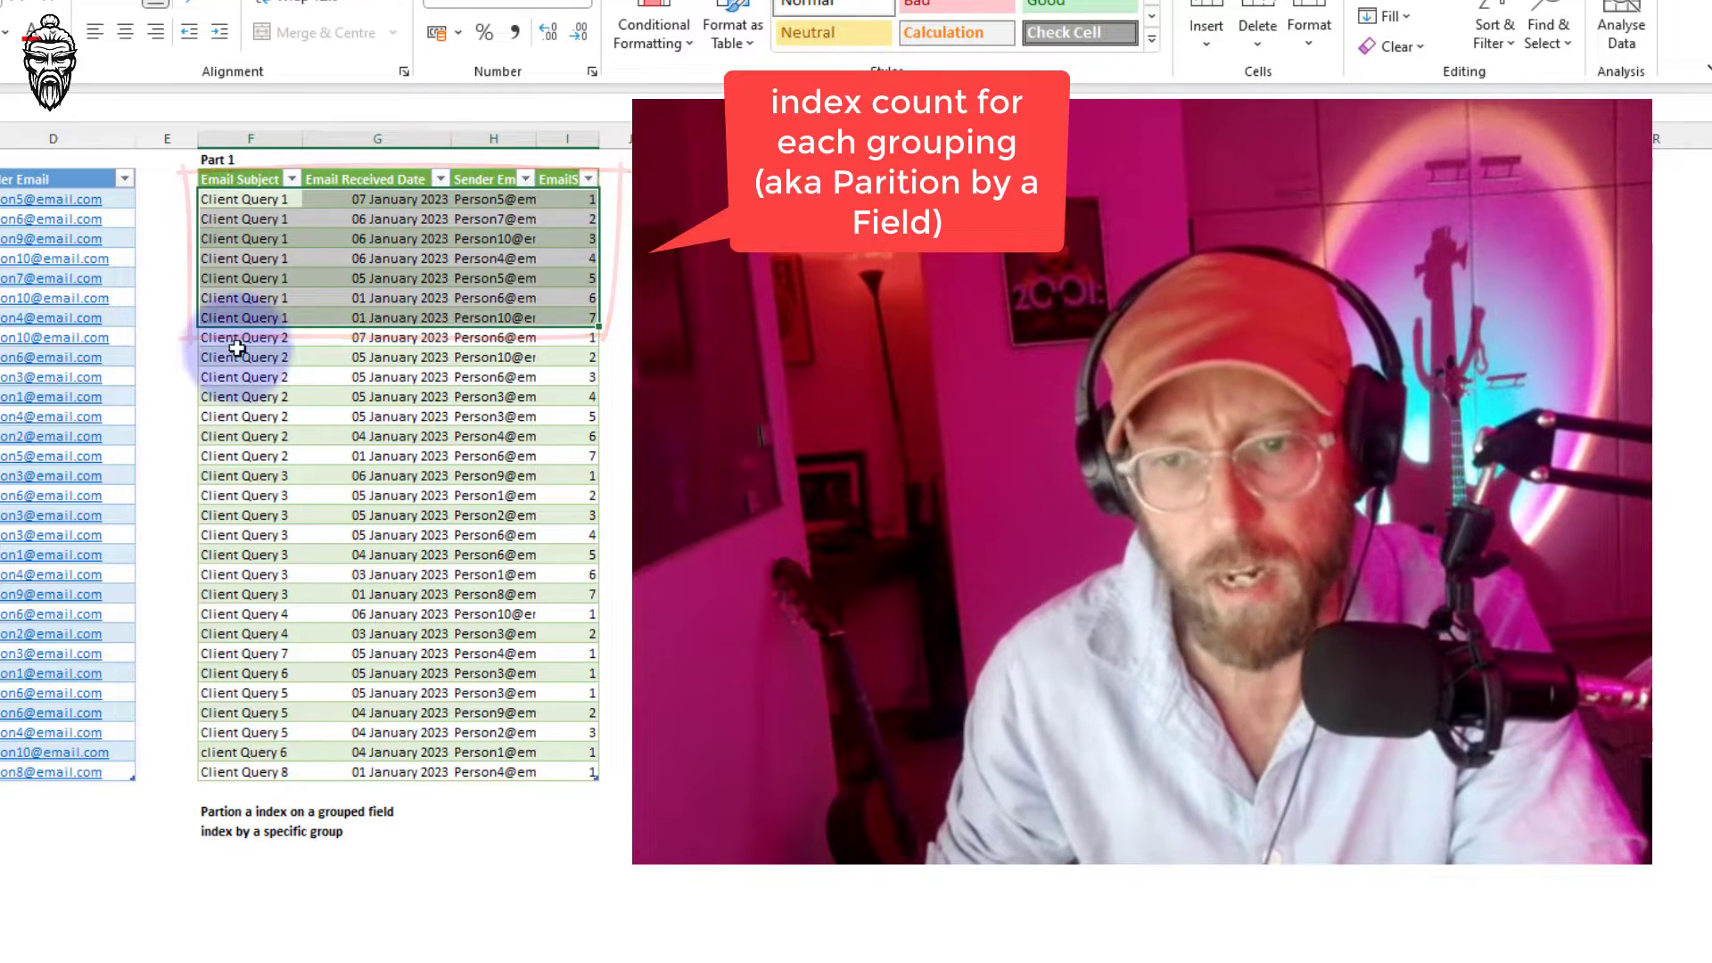
{"action": "mouse_move", "coordinate": [238, 340]}
{"action": "left_mouse_down"}
{"action": "mouse_move", "coordinate": [411, 360]}
{"action": "mouse_move", "coordinate": [562, 443]}
{"action": "left_mouse_up"}
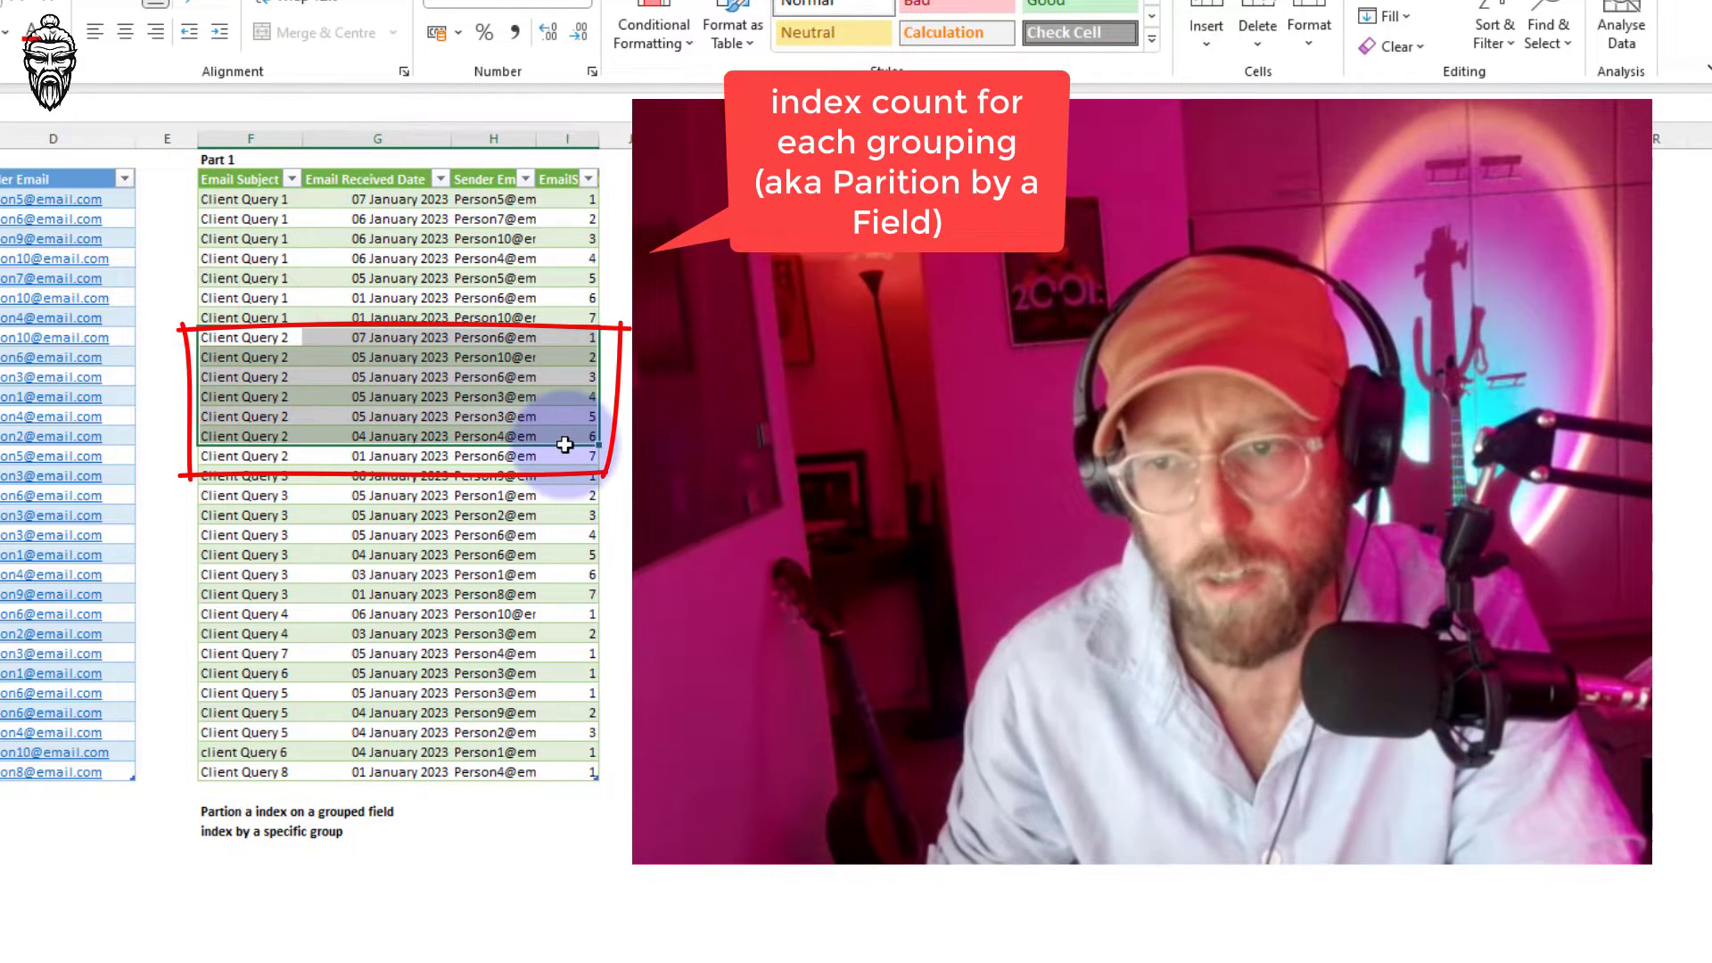
{"action": "left_click", "coordinate": [495, 515]}
{"action": "mouse_move", "coordinate": [218, 613]}
{"action": "left_mouse_down"}
{"action": "mouse_move", "coordinate": [496, 613]}
{"action": "mouse_move", "coordinate": [592, 636]}
{"action": "left_mouse_up"}
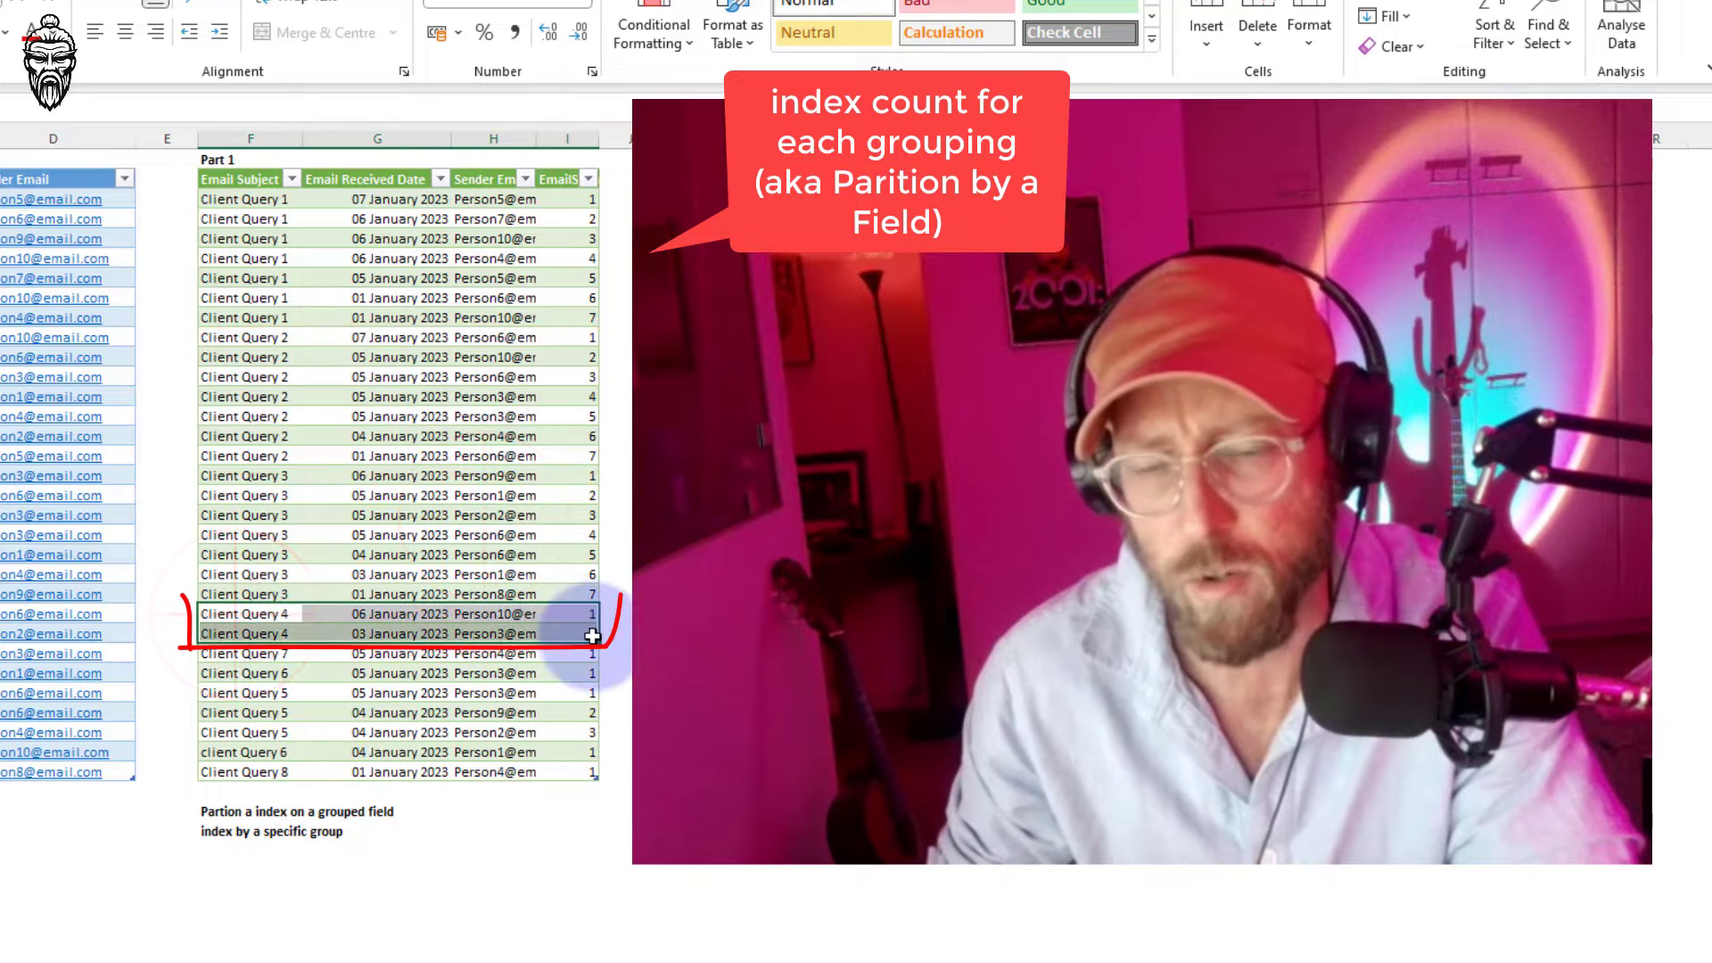
{"action": "double_click", "coordinate": [592, 636]}
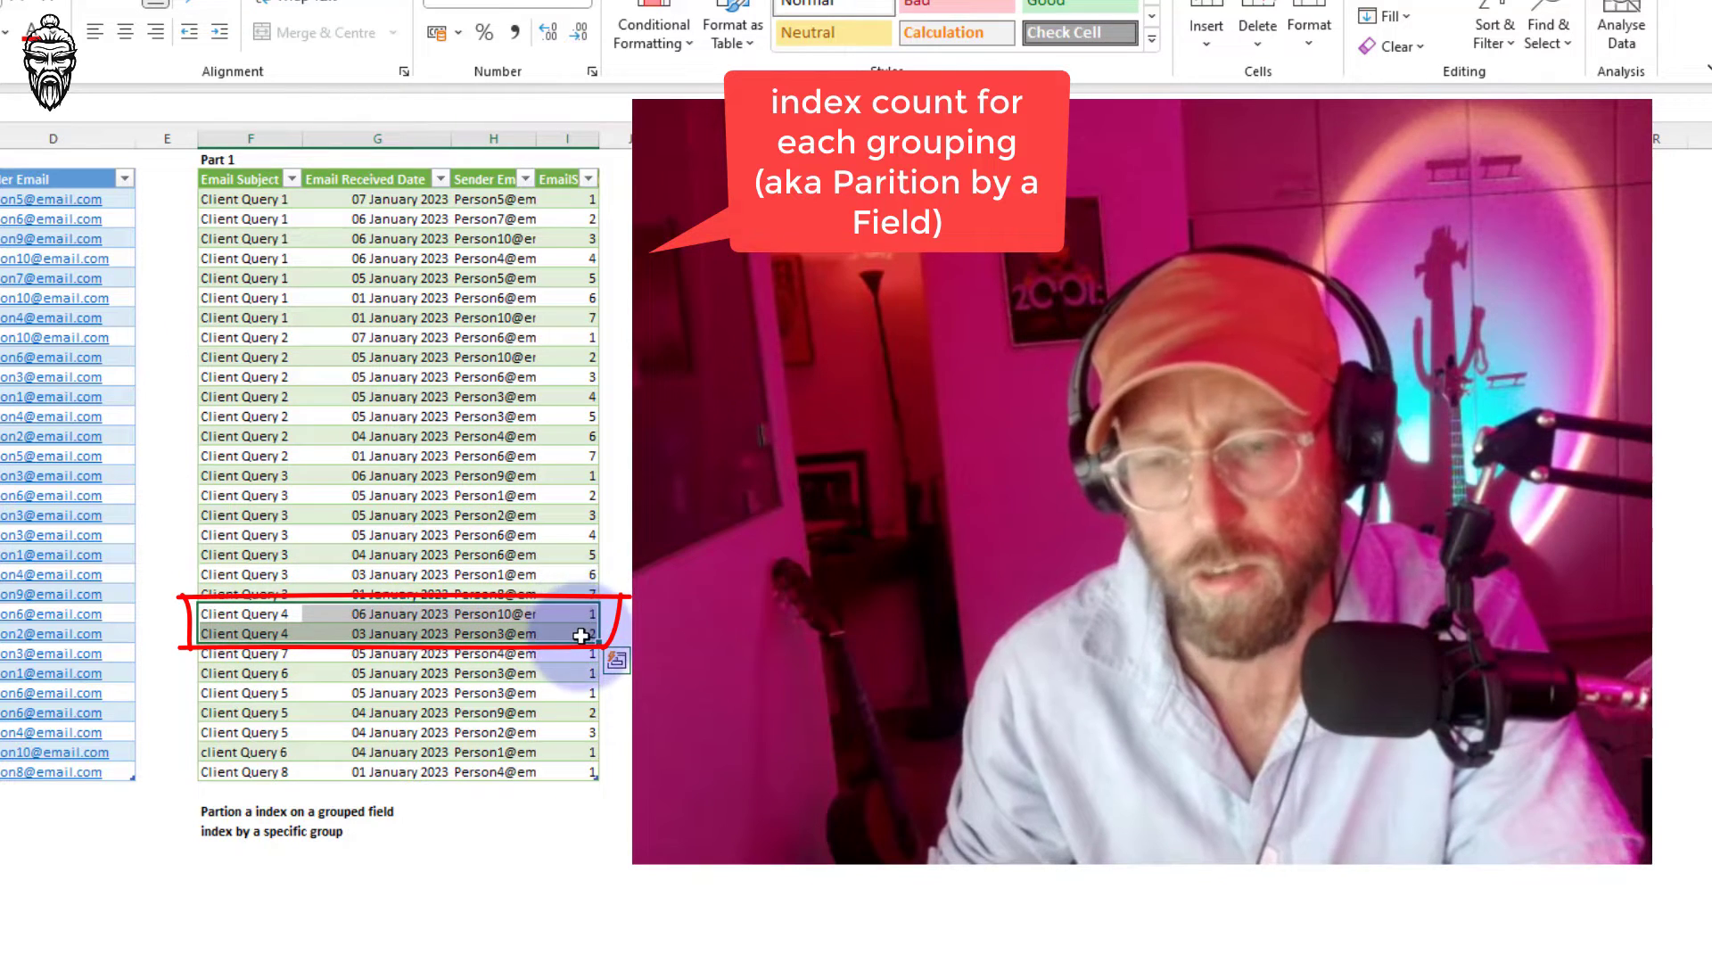
{"action": "left_click", "coordinate": [548, 395]}
{"action": "left_click_drag", "start_coordinate": [573, 205], "coordinate": [557, 774]}
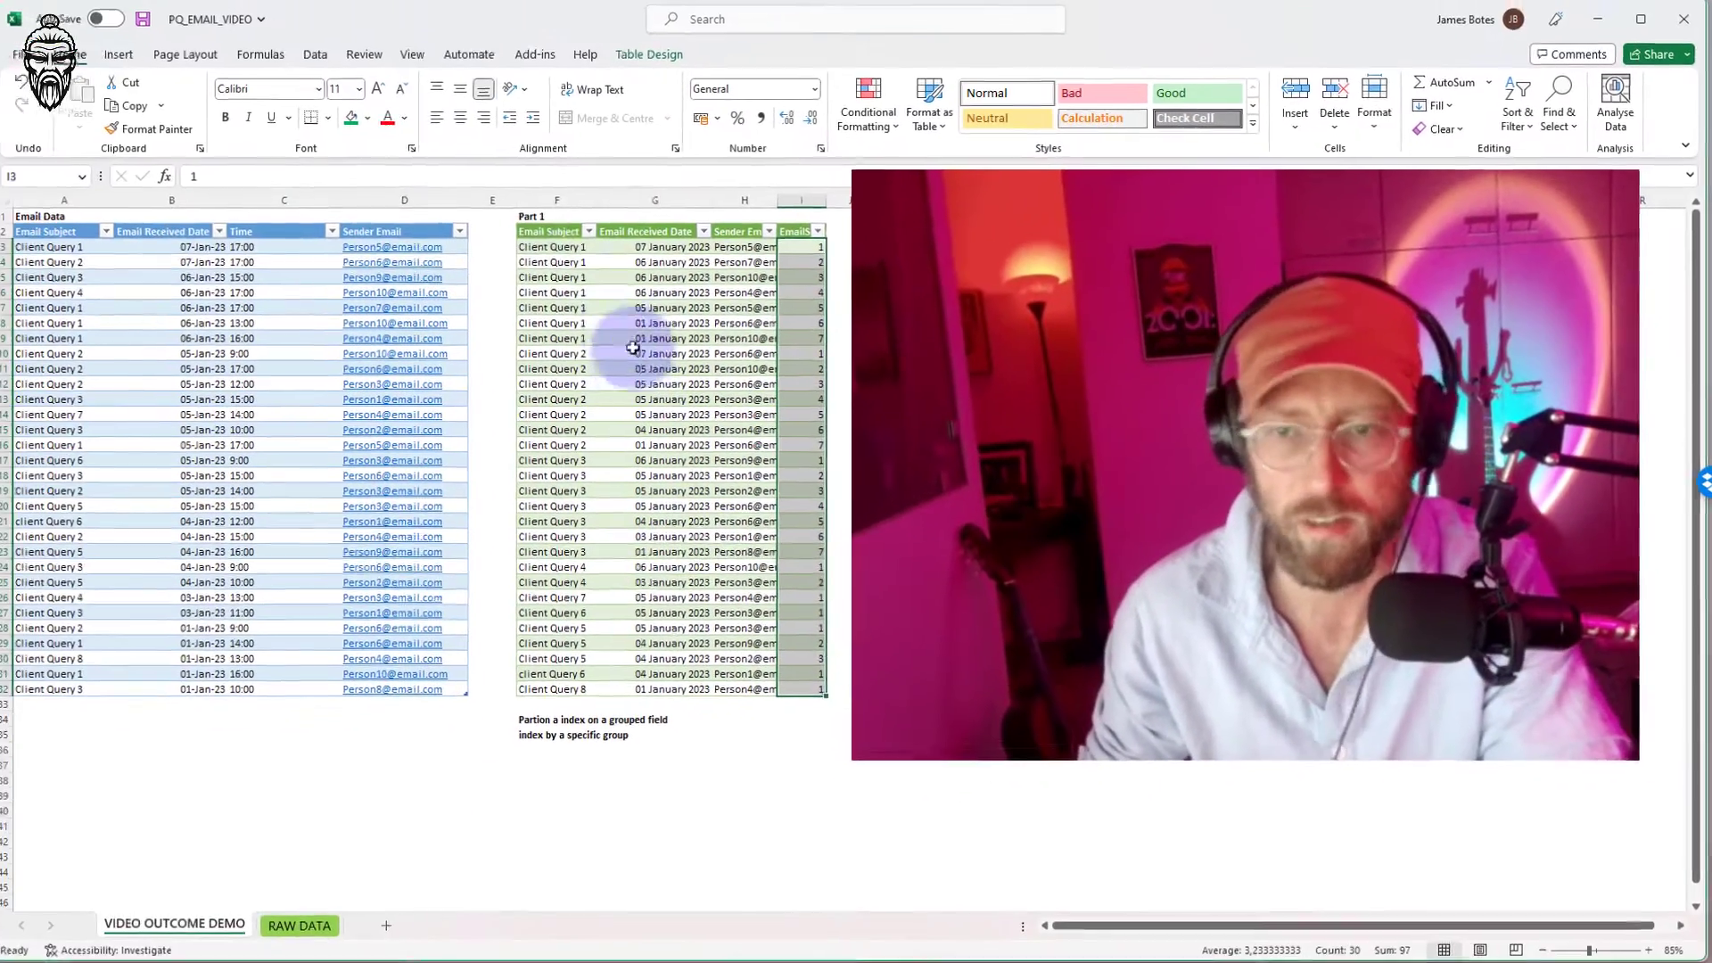
{"action": "left_click_drag", "start_coordinate": [345, 217], "coordinate": [339, 727]}
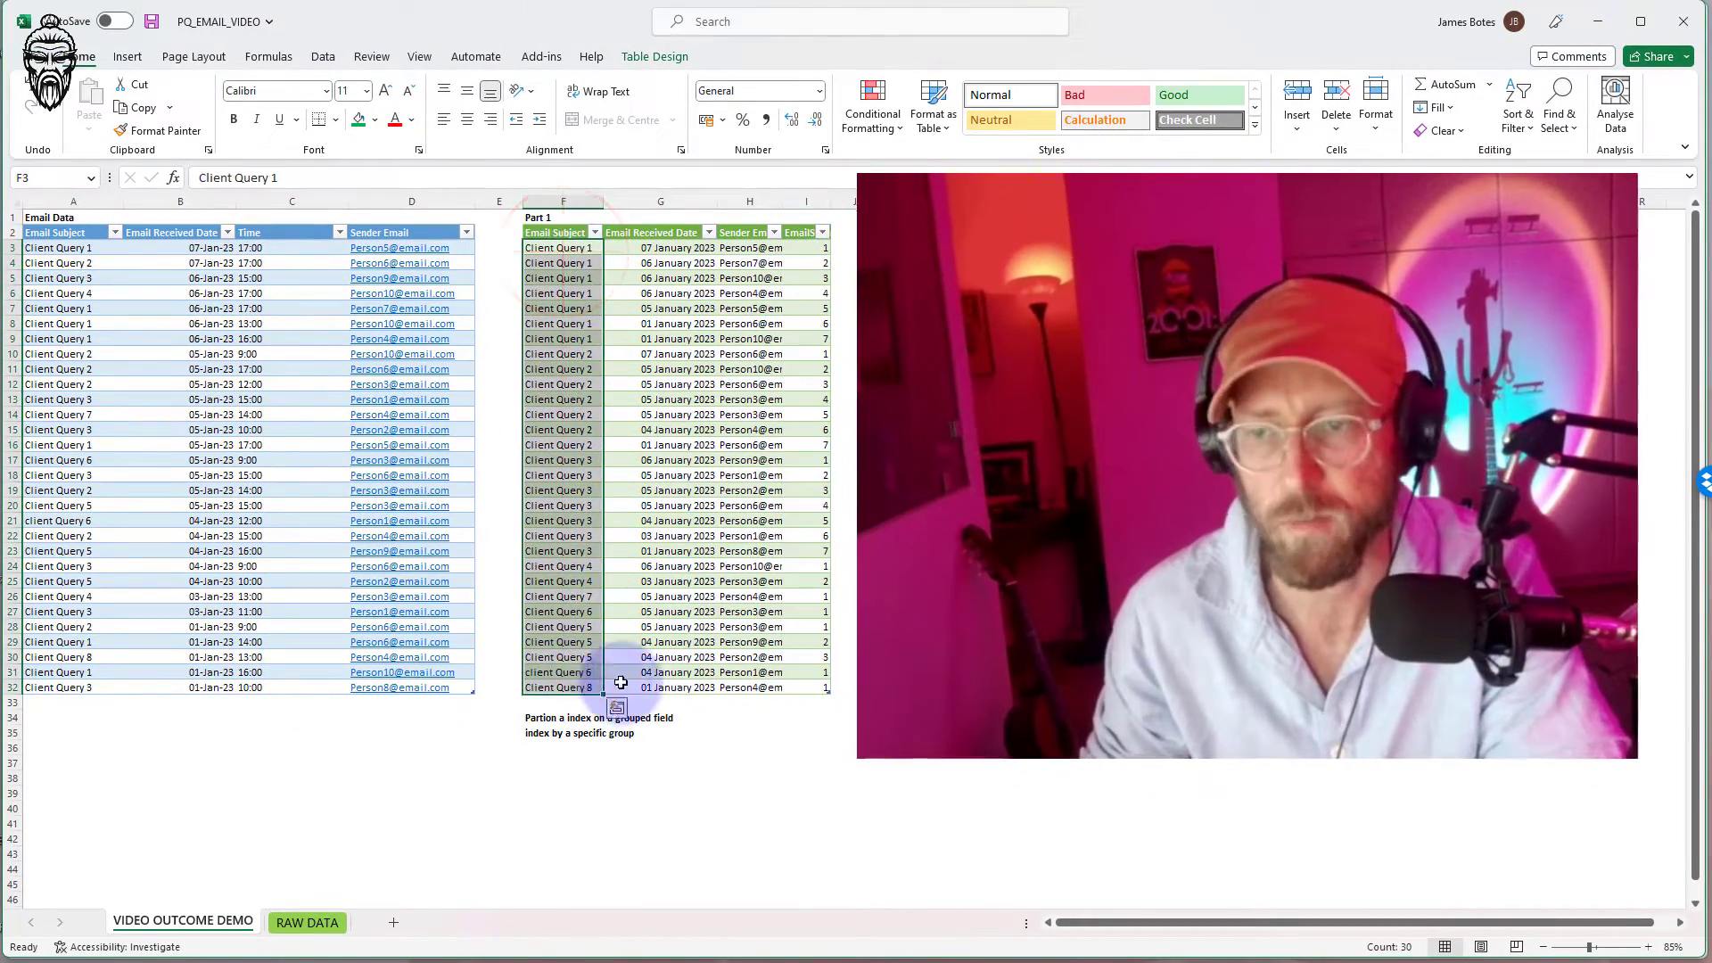
- Examine the Part 2 table's subject, email counter, first-email and last-email columns
{"action": "left_click", "coordinate": [999, 520]}
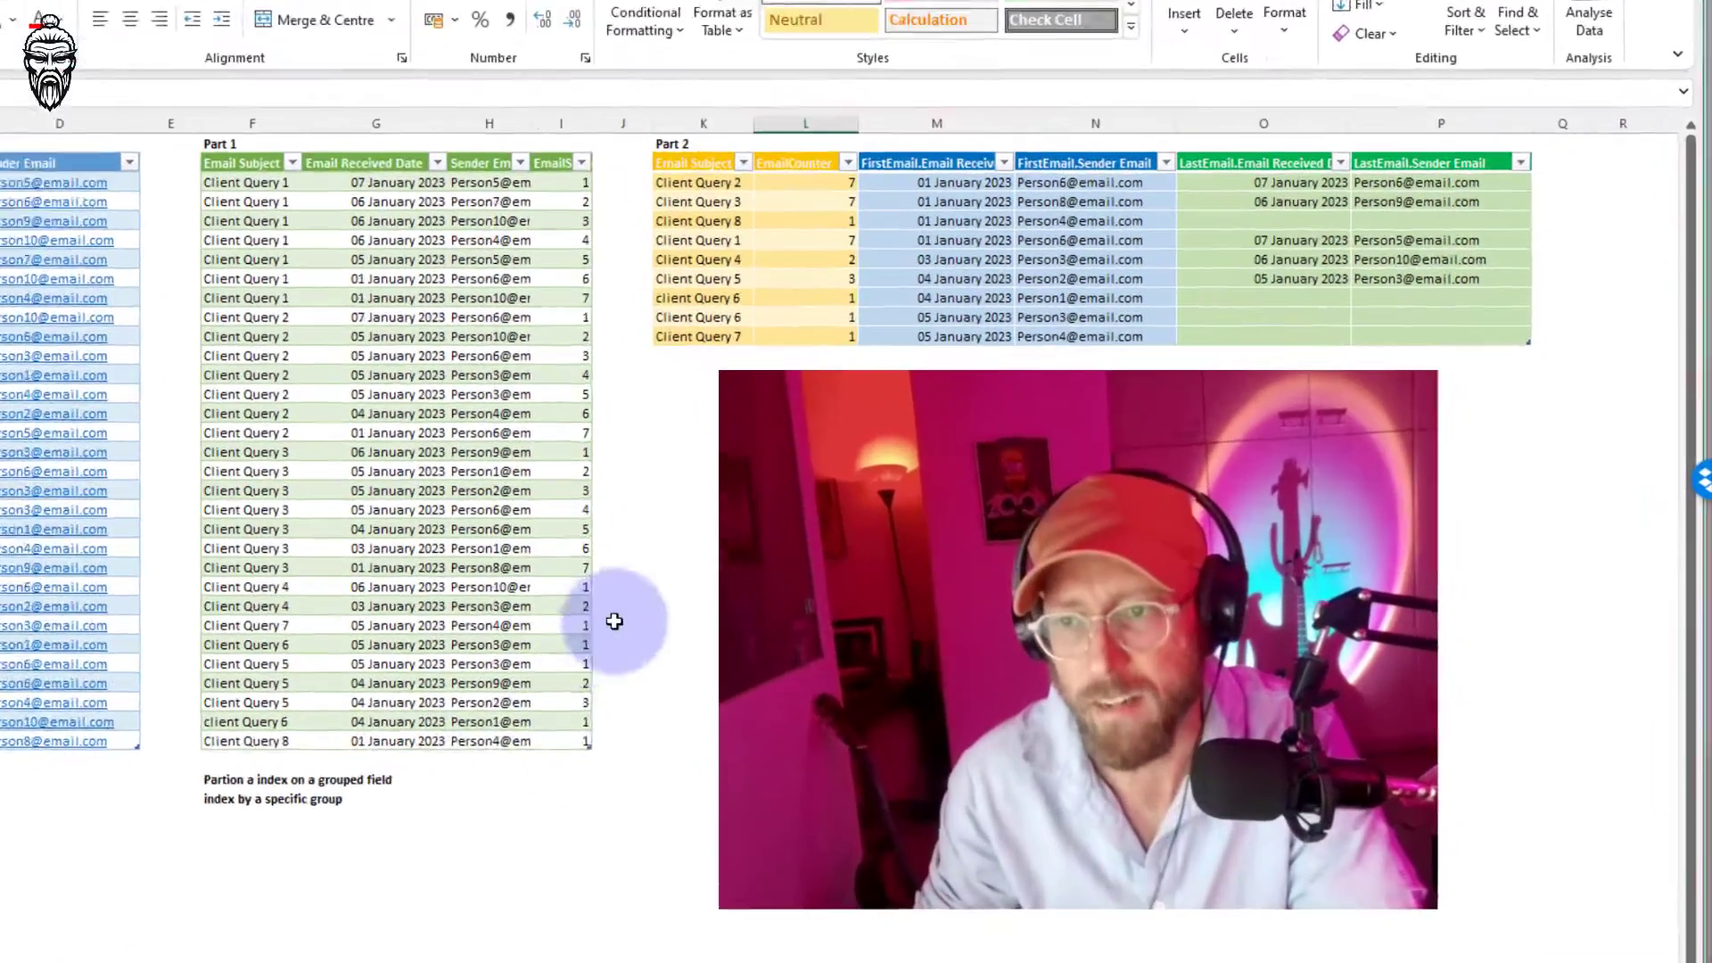
{"action": "left_click", "coordinate": [902, 497]}
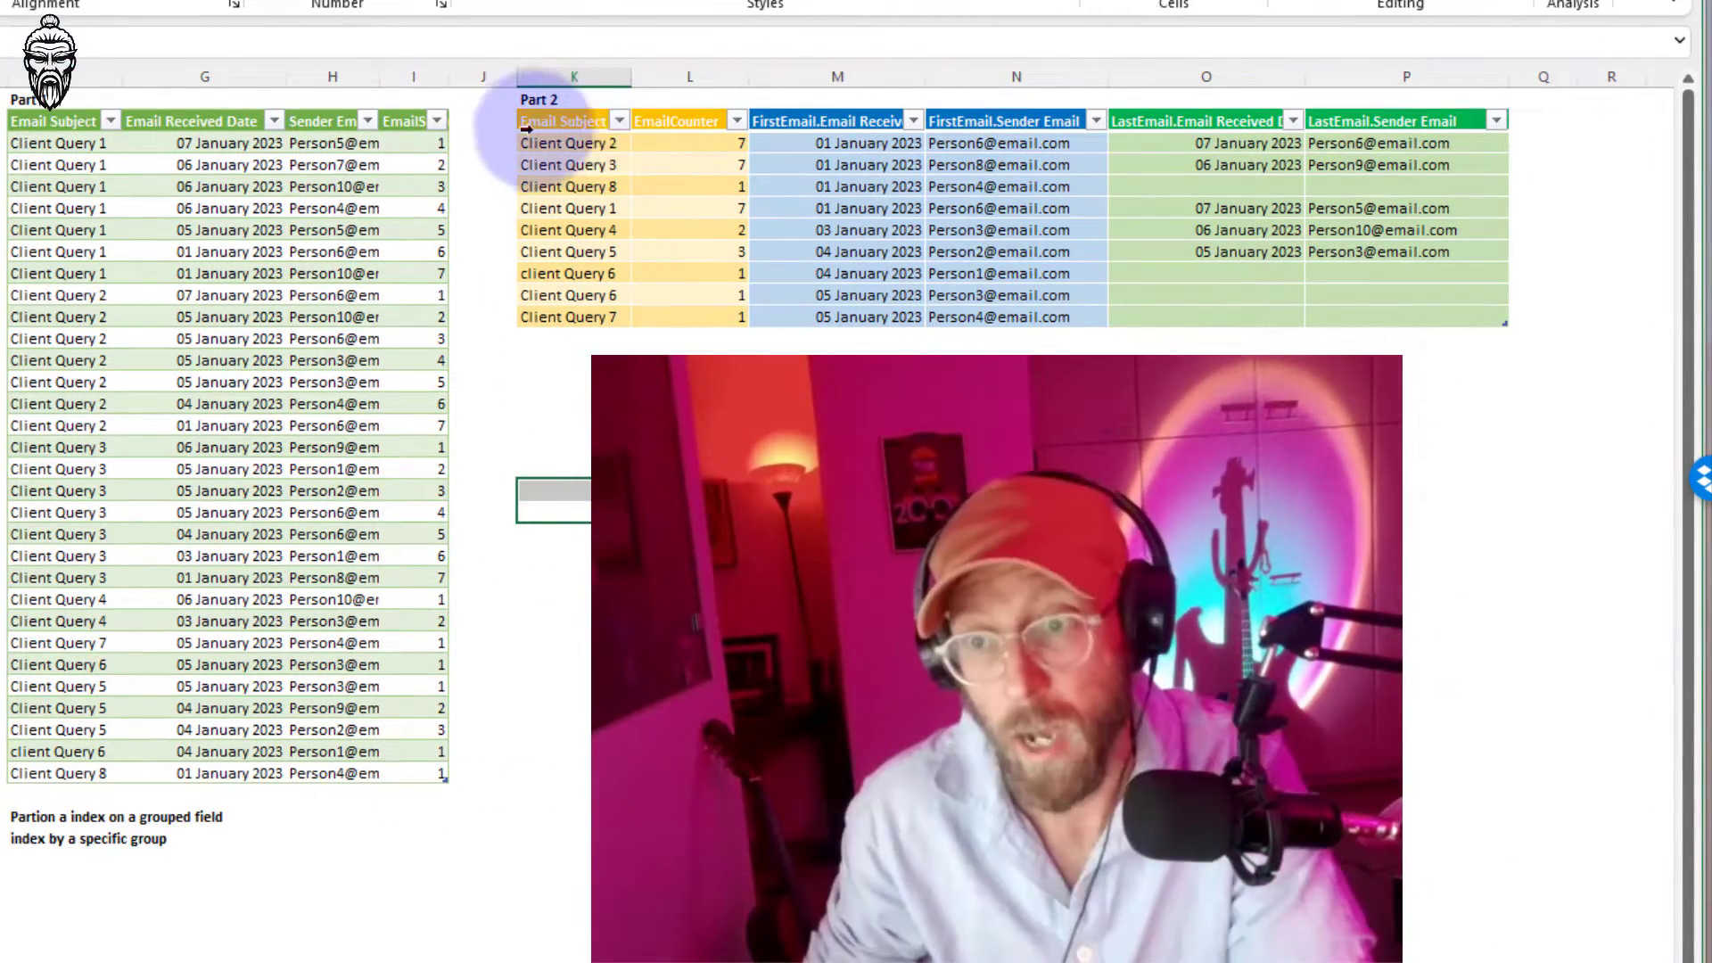
{"action": "left_click_drag", "start_coordinate": [582, 142], "coordinate": [585, 302]}
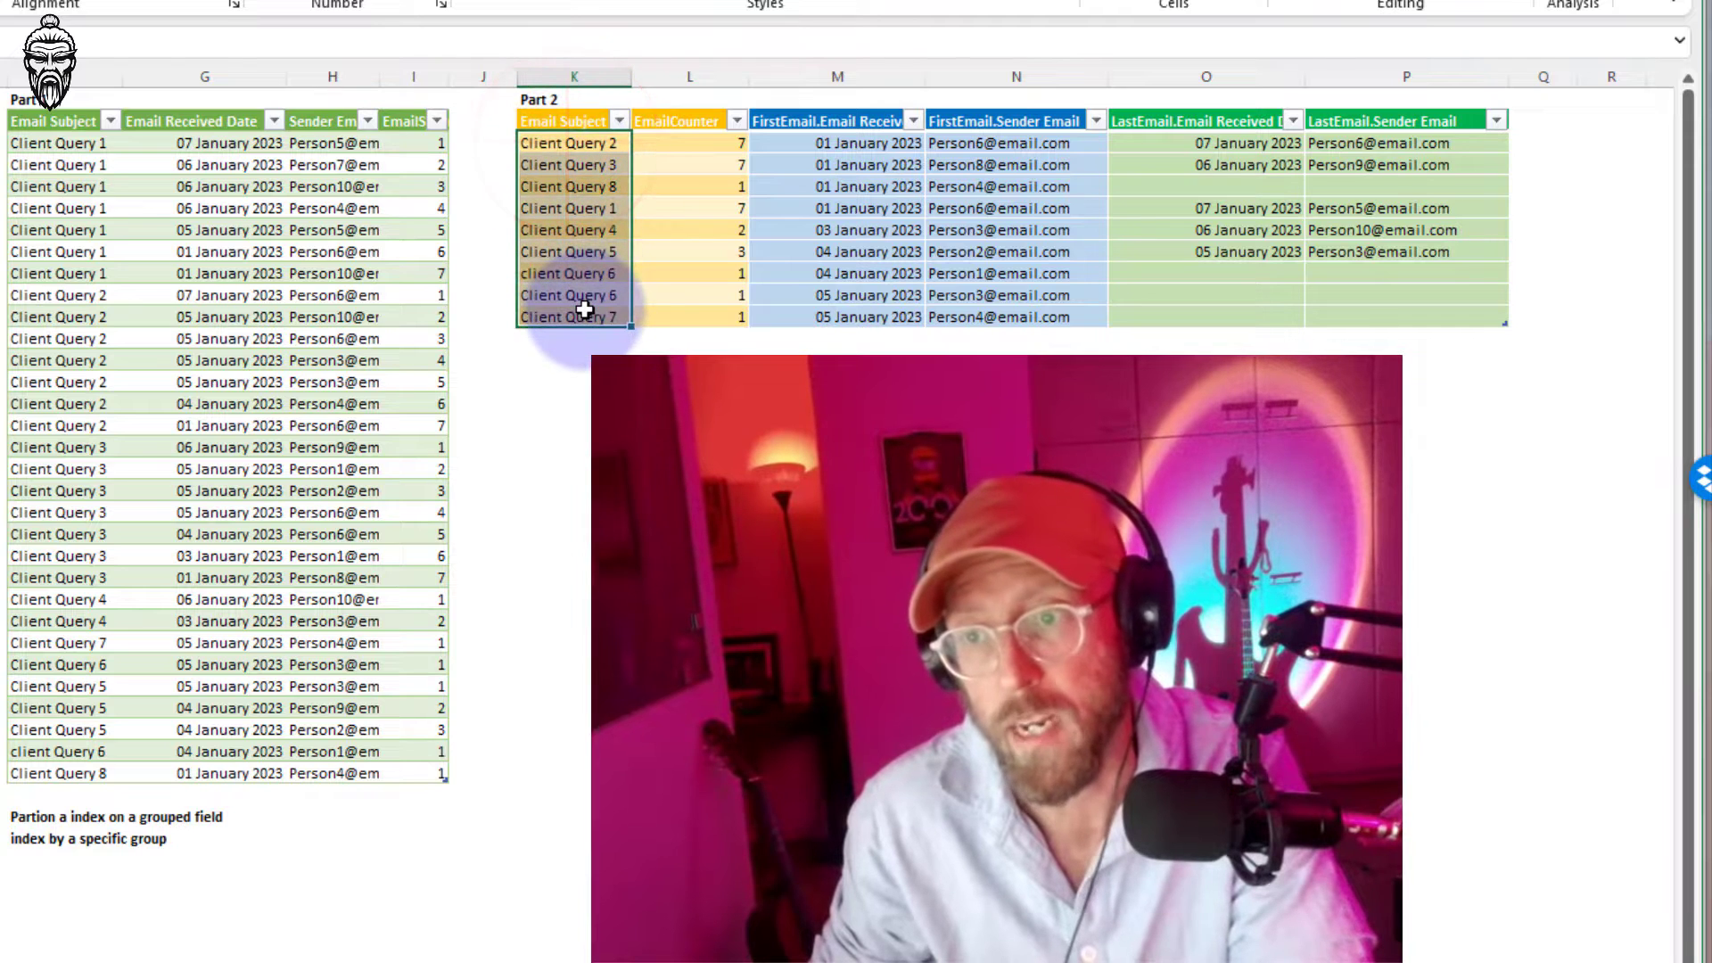
{"action": "left_click_drag", "start_coordinate": [699, 143], "coordinate": [718, 325]}
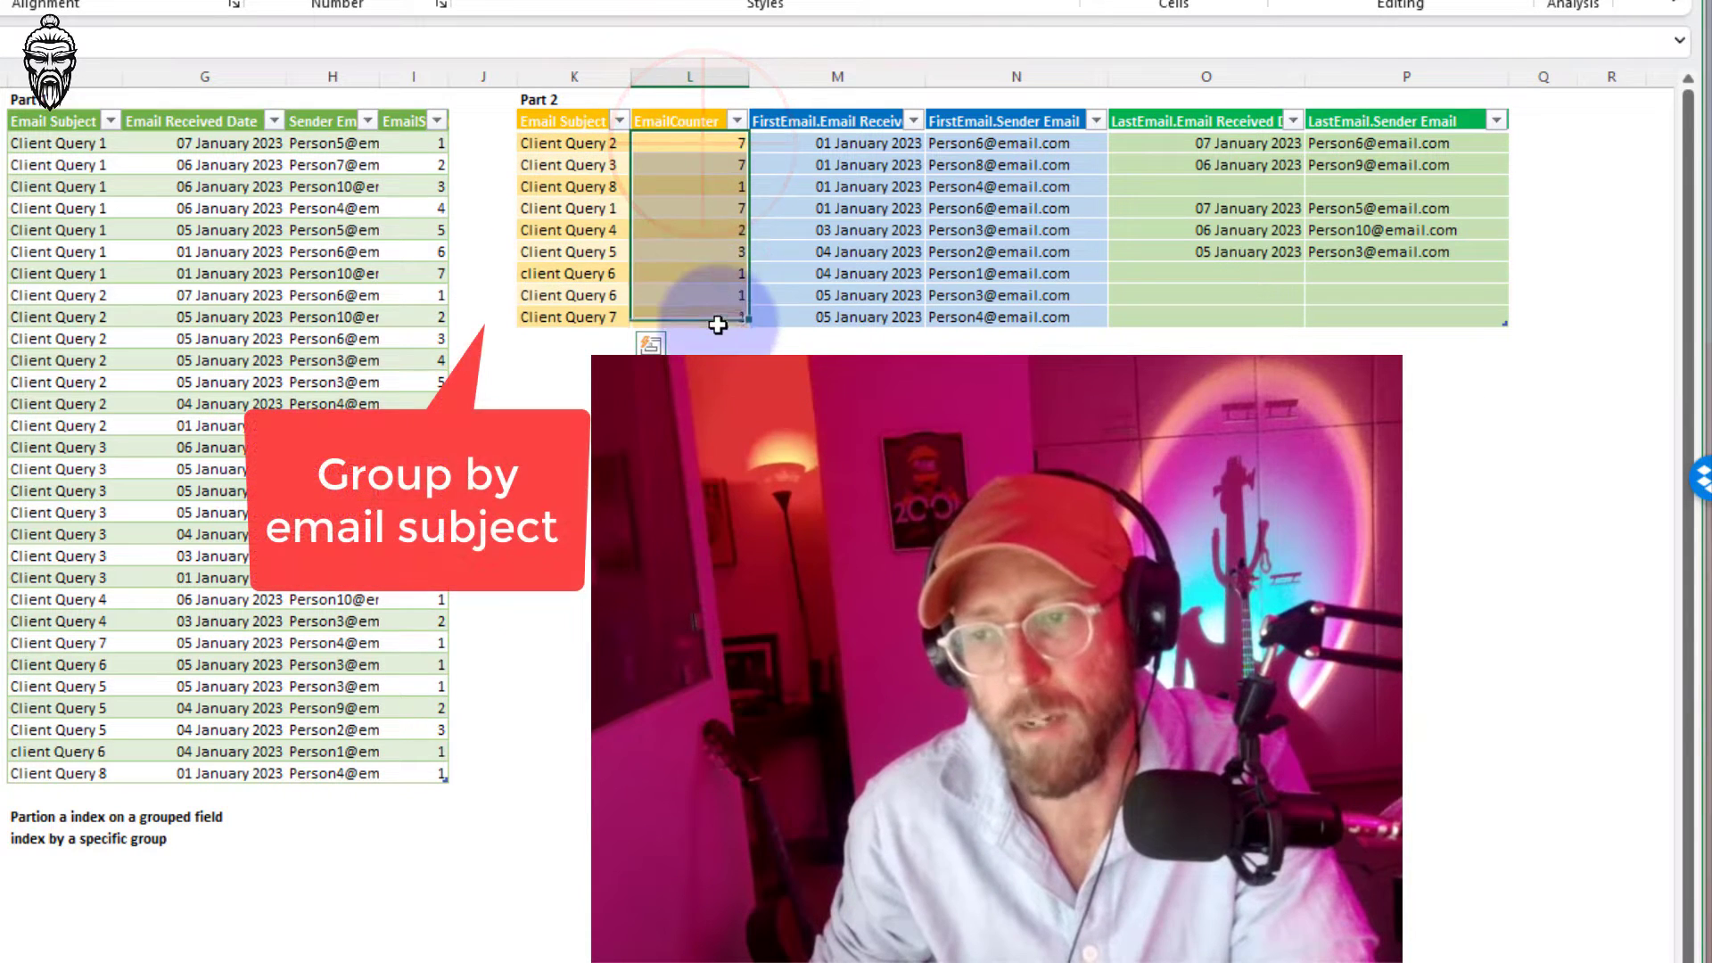
{"action": "left_click", "coordinate": [581, 144]}
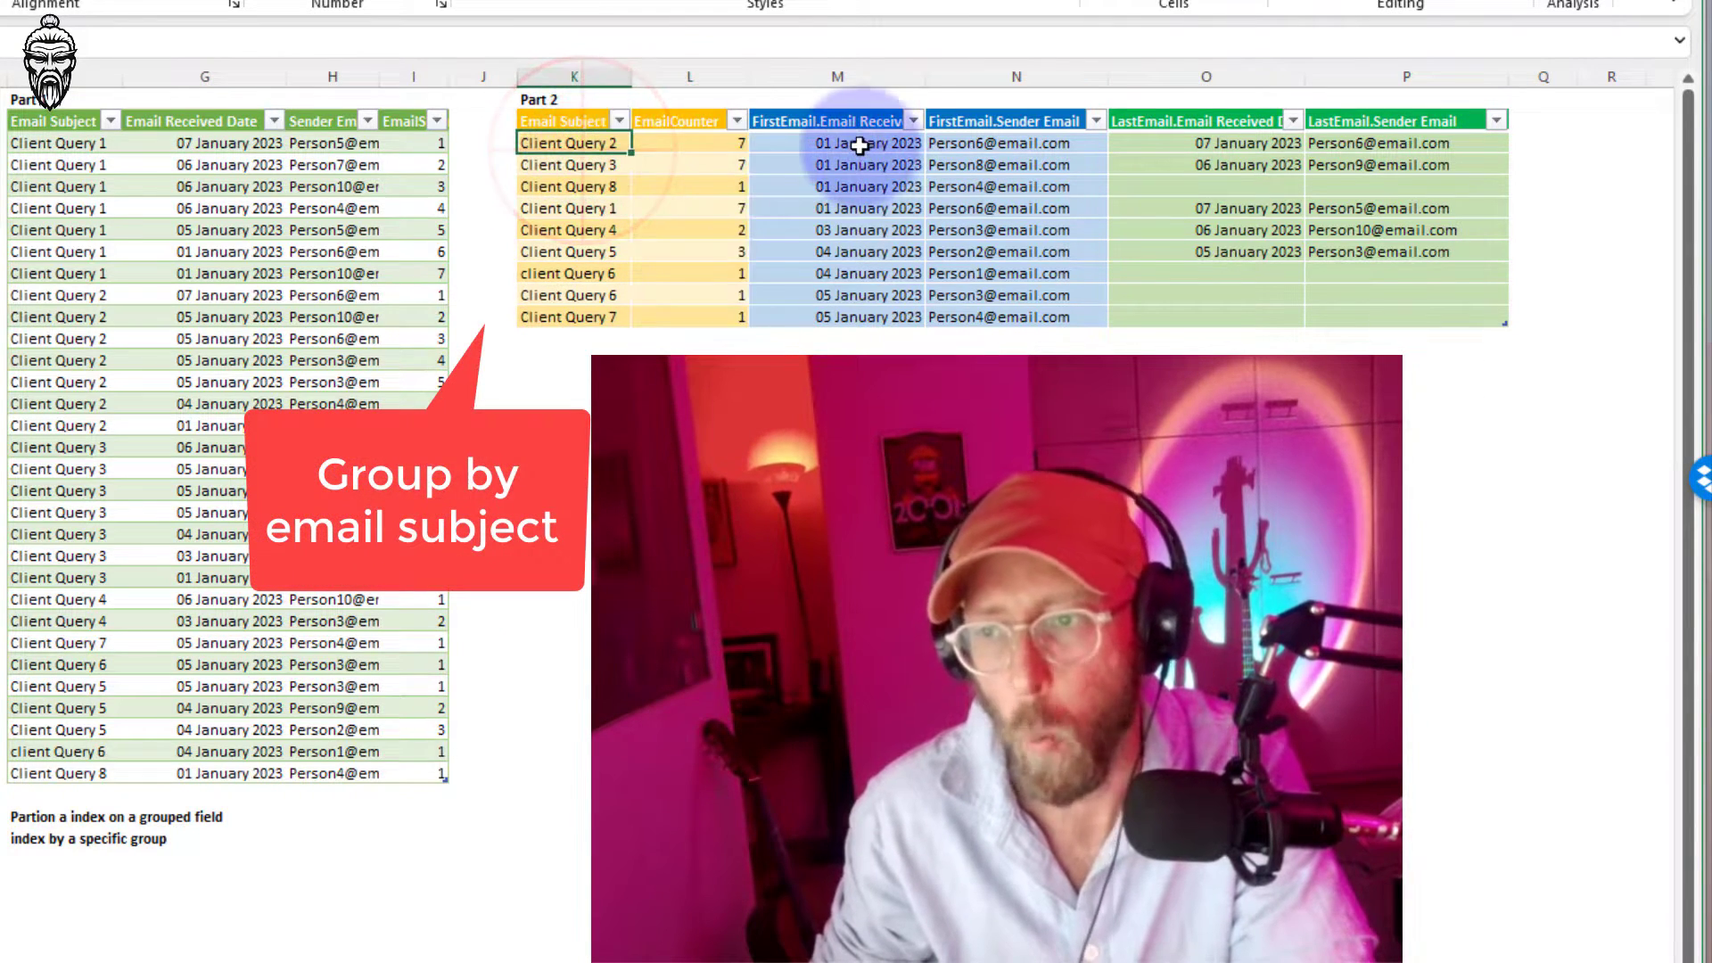
{"action": "left_click_drag", "start_coordinate": [859, 146], "coordinate": [981, 326]}
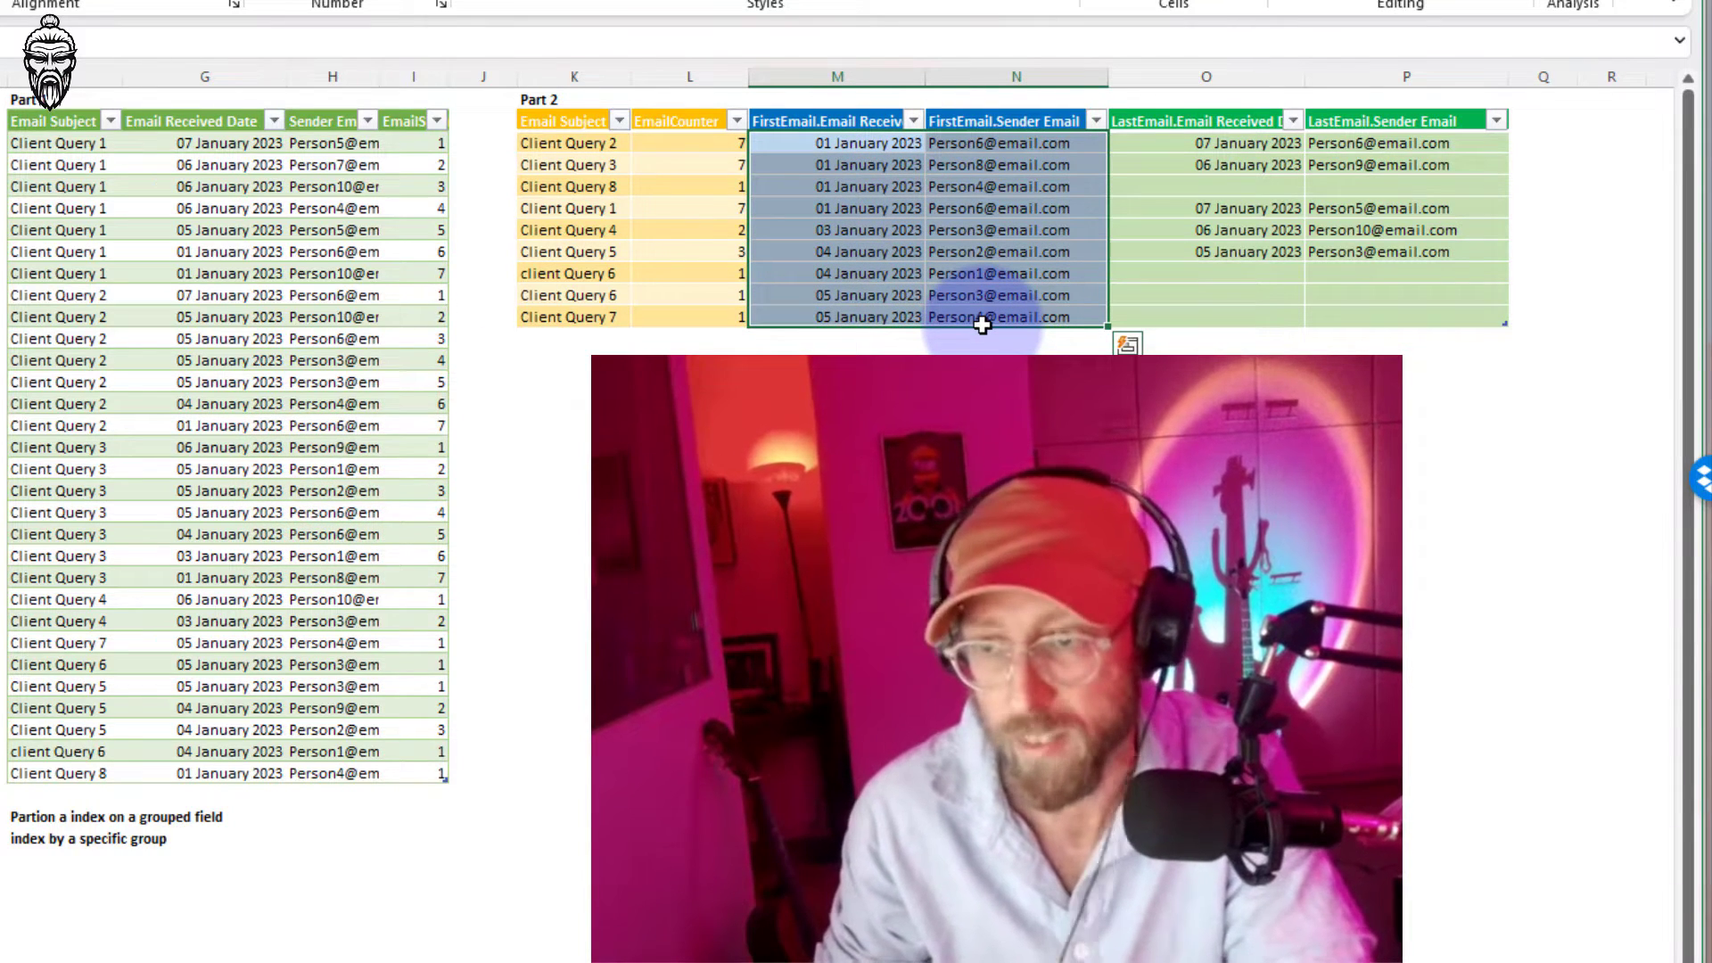
{"action": "left_click_drag", "start_coordinate": [1207, 143], "coordinate": [1468, 310]}
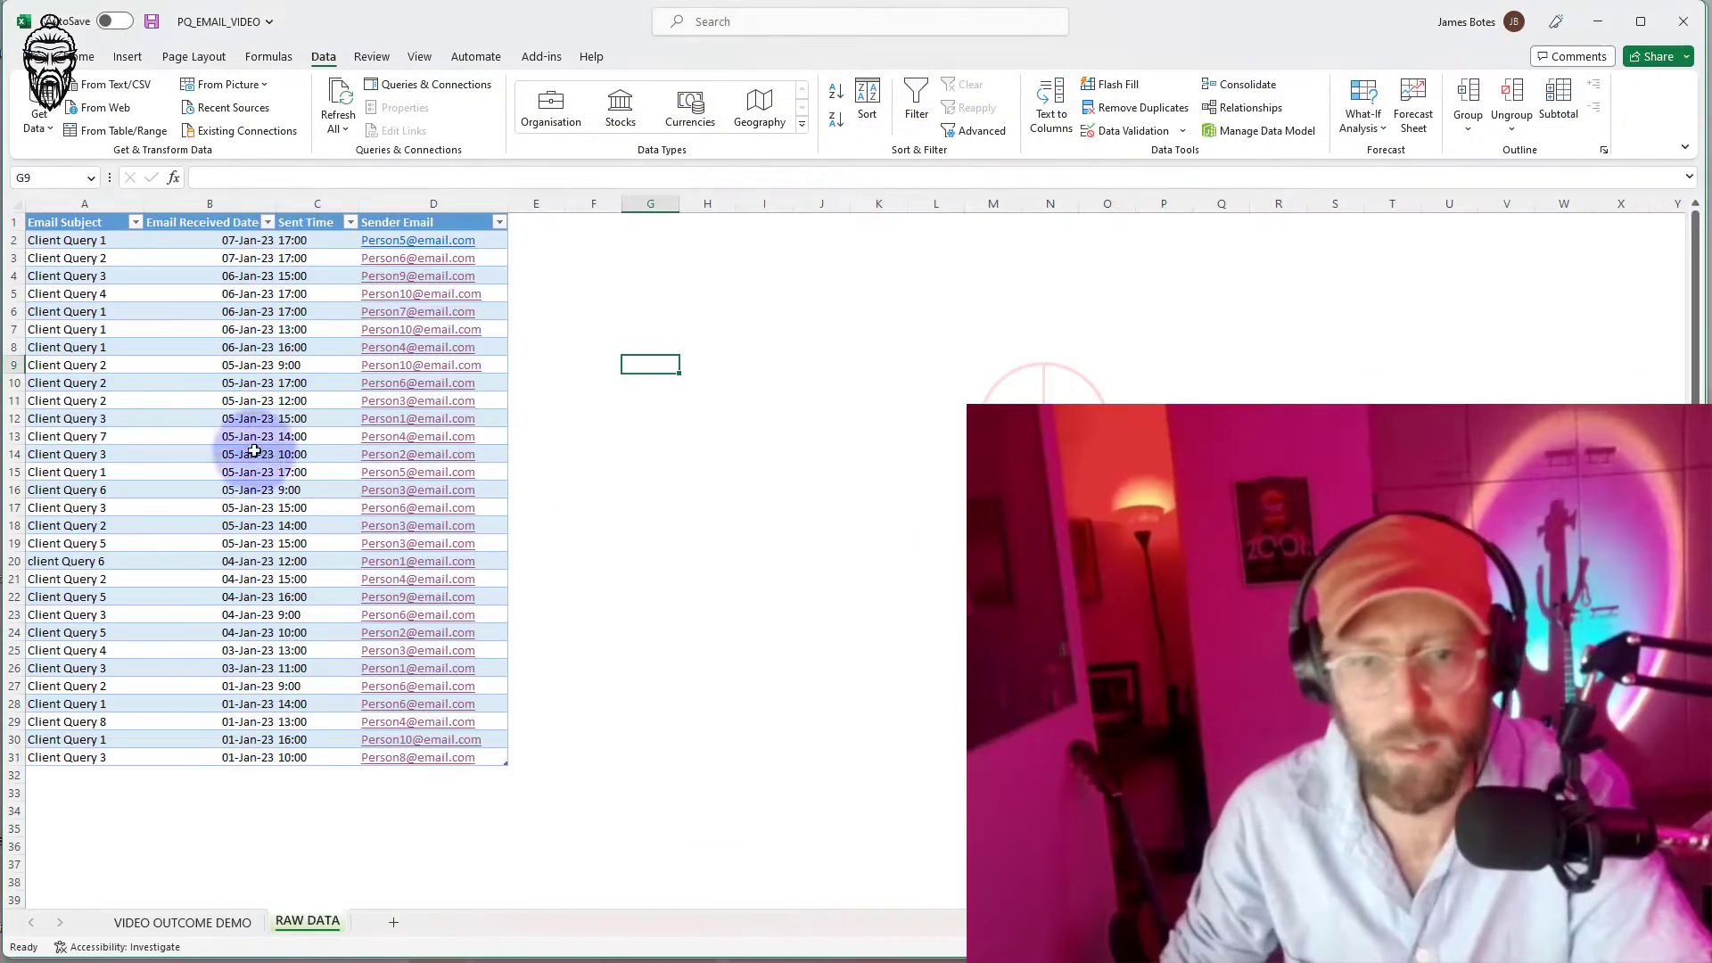
- Load the email table on the RAW DATA sheet into the Power Query Editor
{"action": "left_click", "coordinate": [210, 364]}
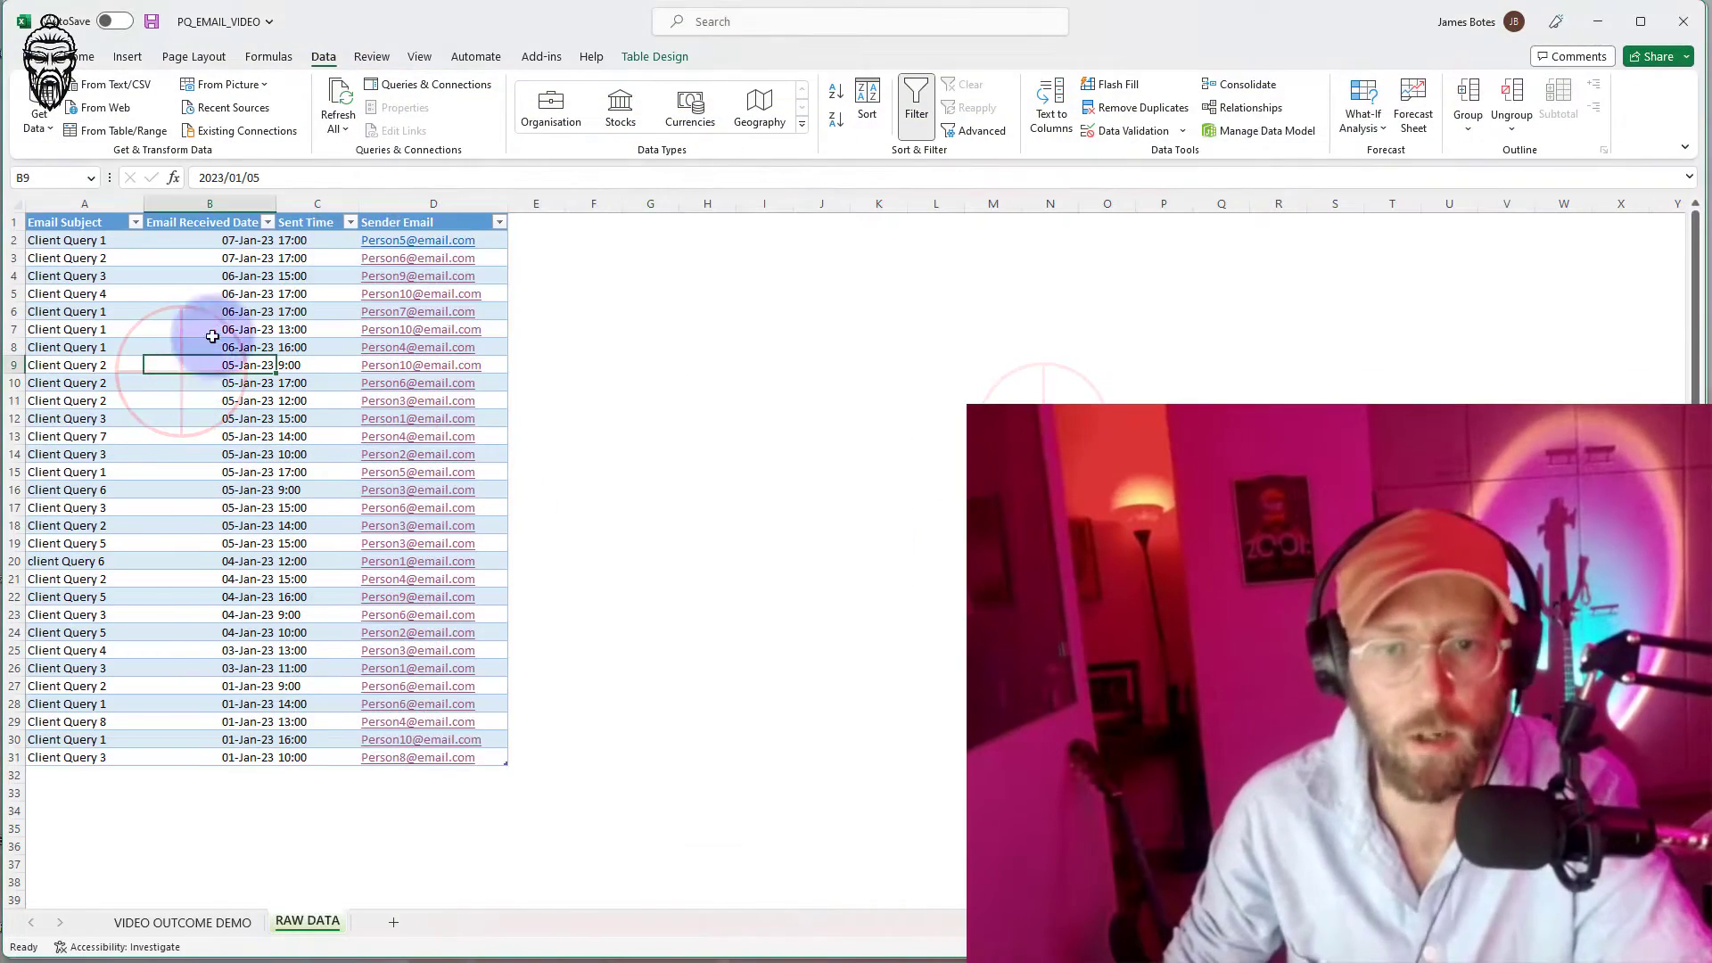
{"action": "left_click", "coordinate": [114, 138]}
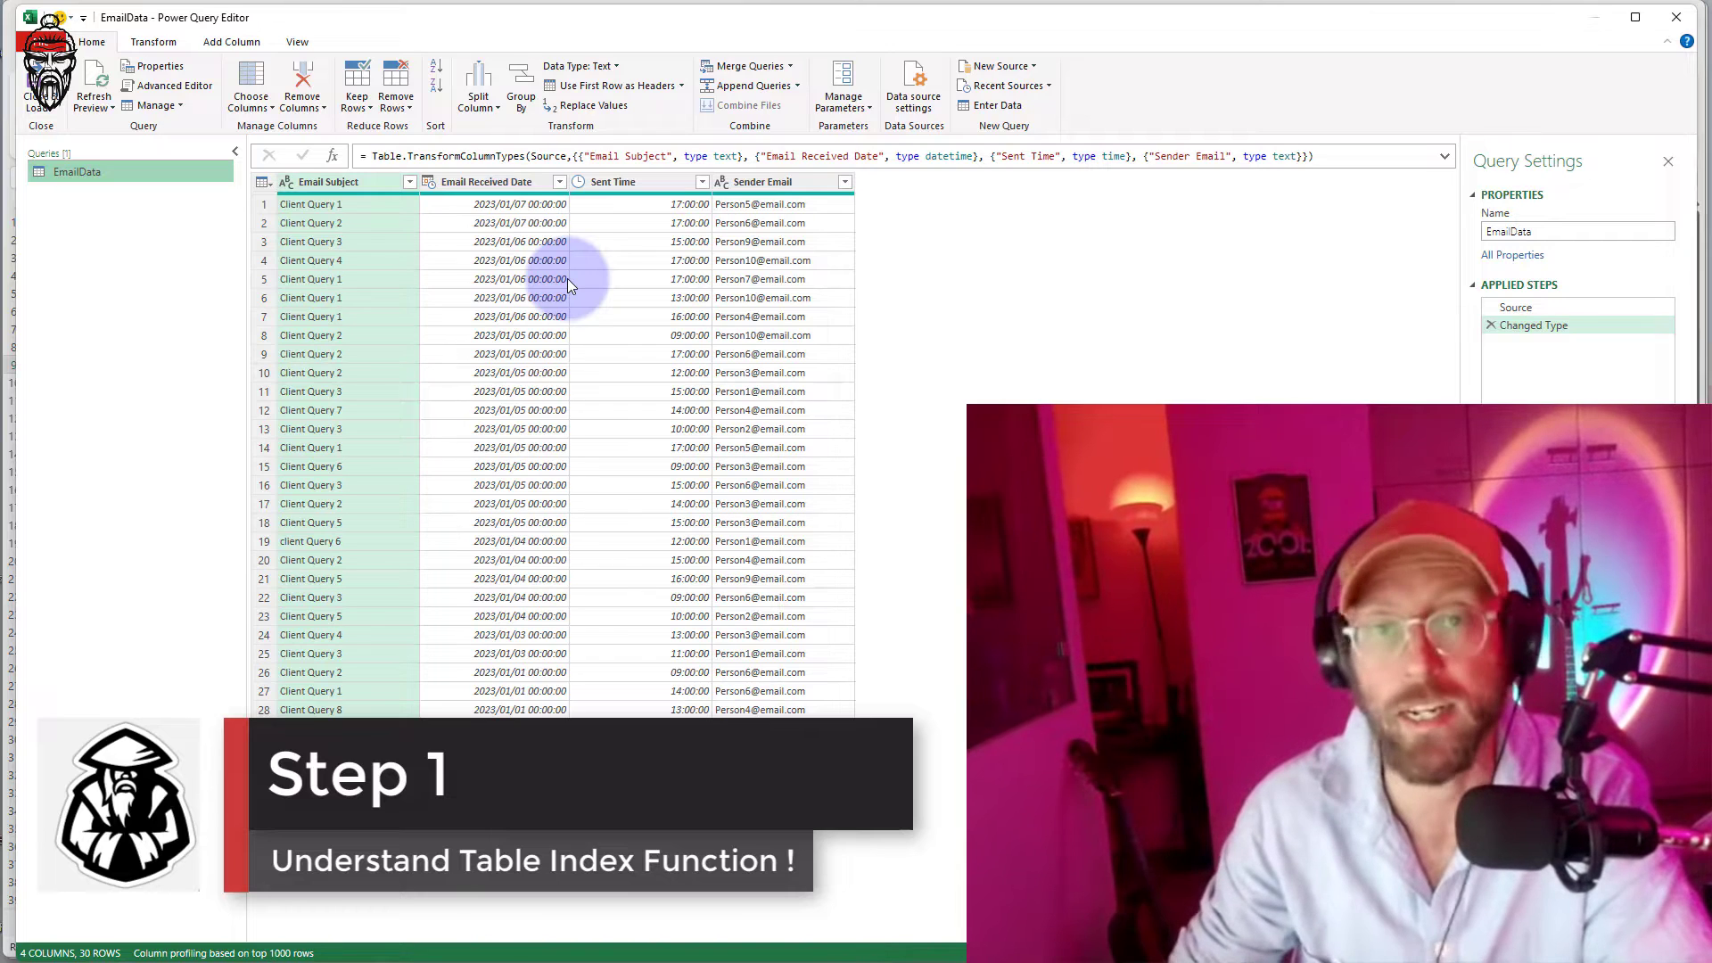
- Add an index column starting from 1 to the EmailData query
{"action": "left_click", "coordinate": [216, 44]}
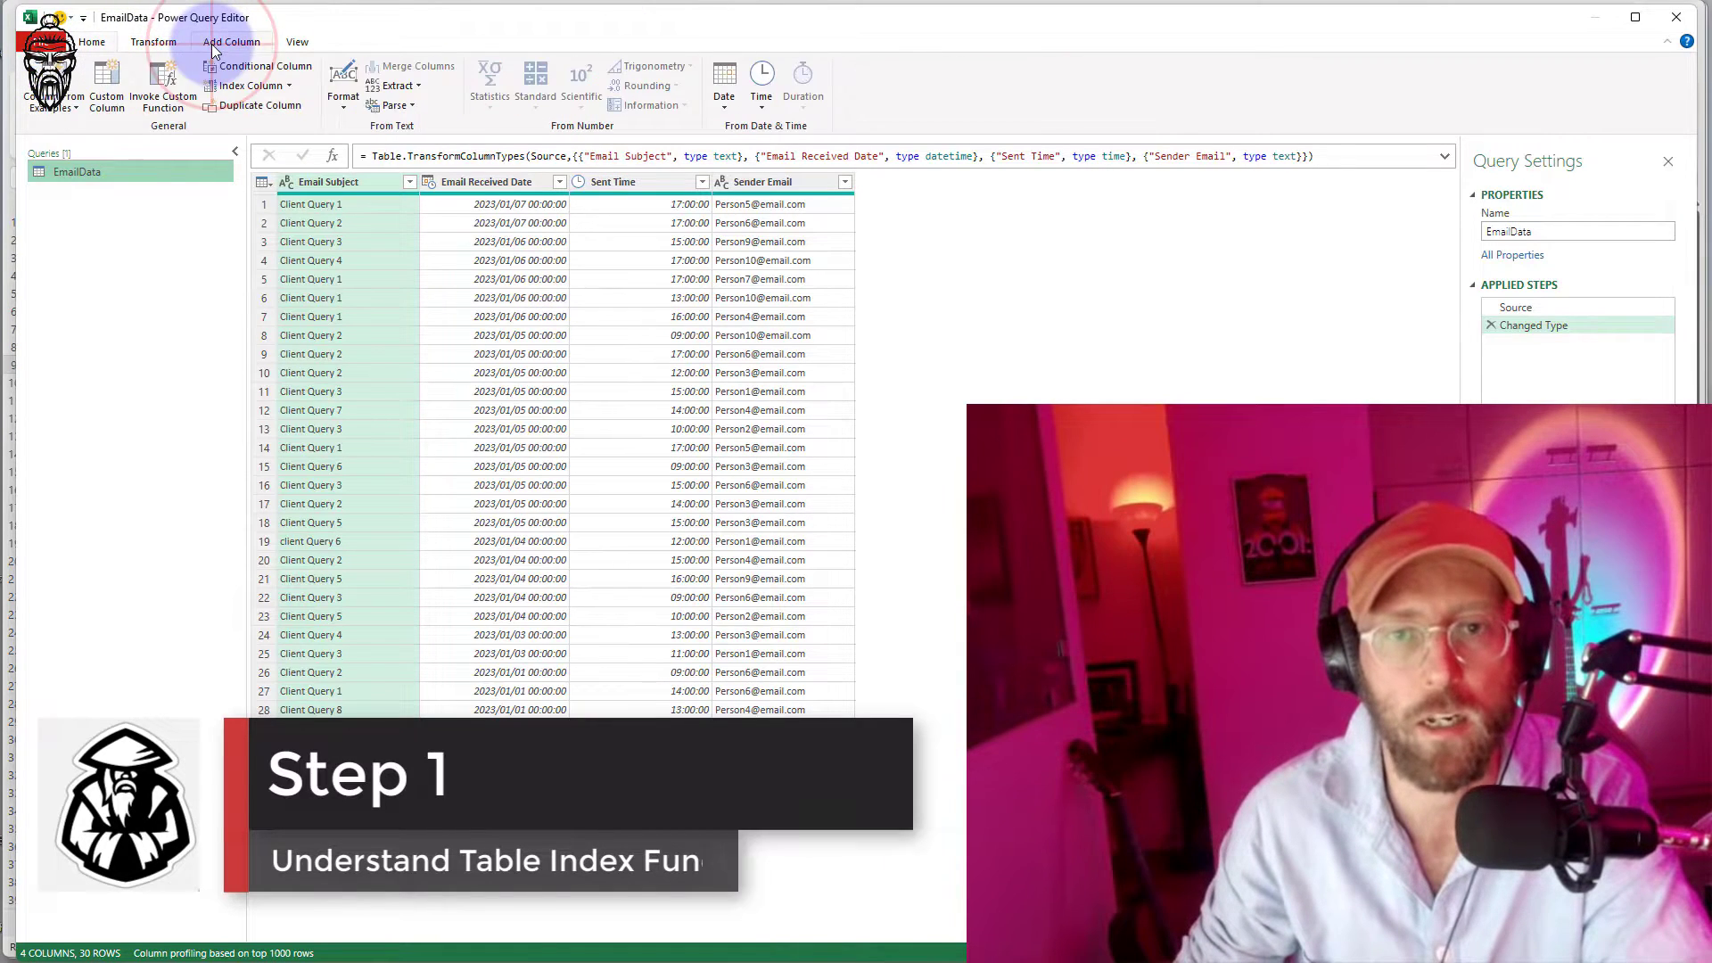
{"action": "left_click", "coordinate": [290, 87]}
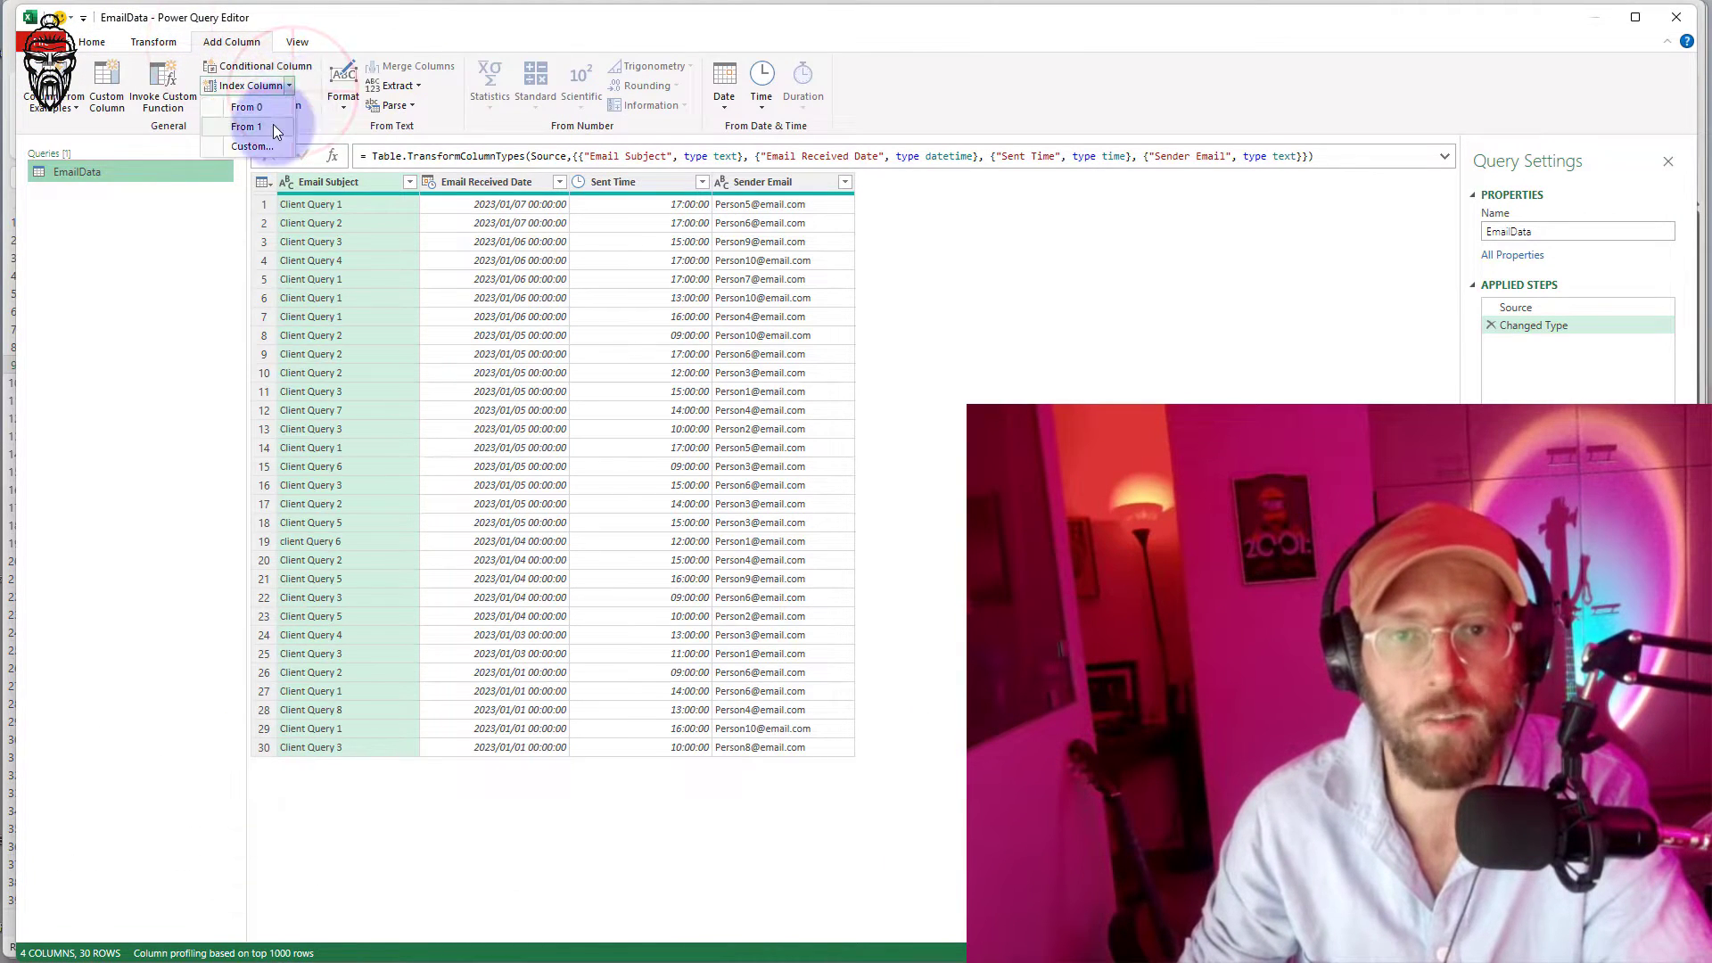
{"action": "left_click", "coordinate": [273, 126]}
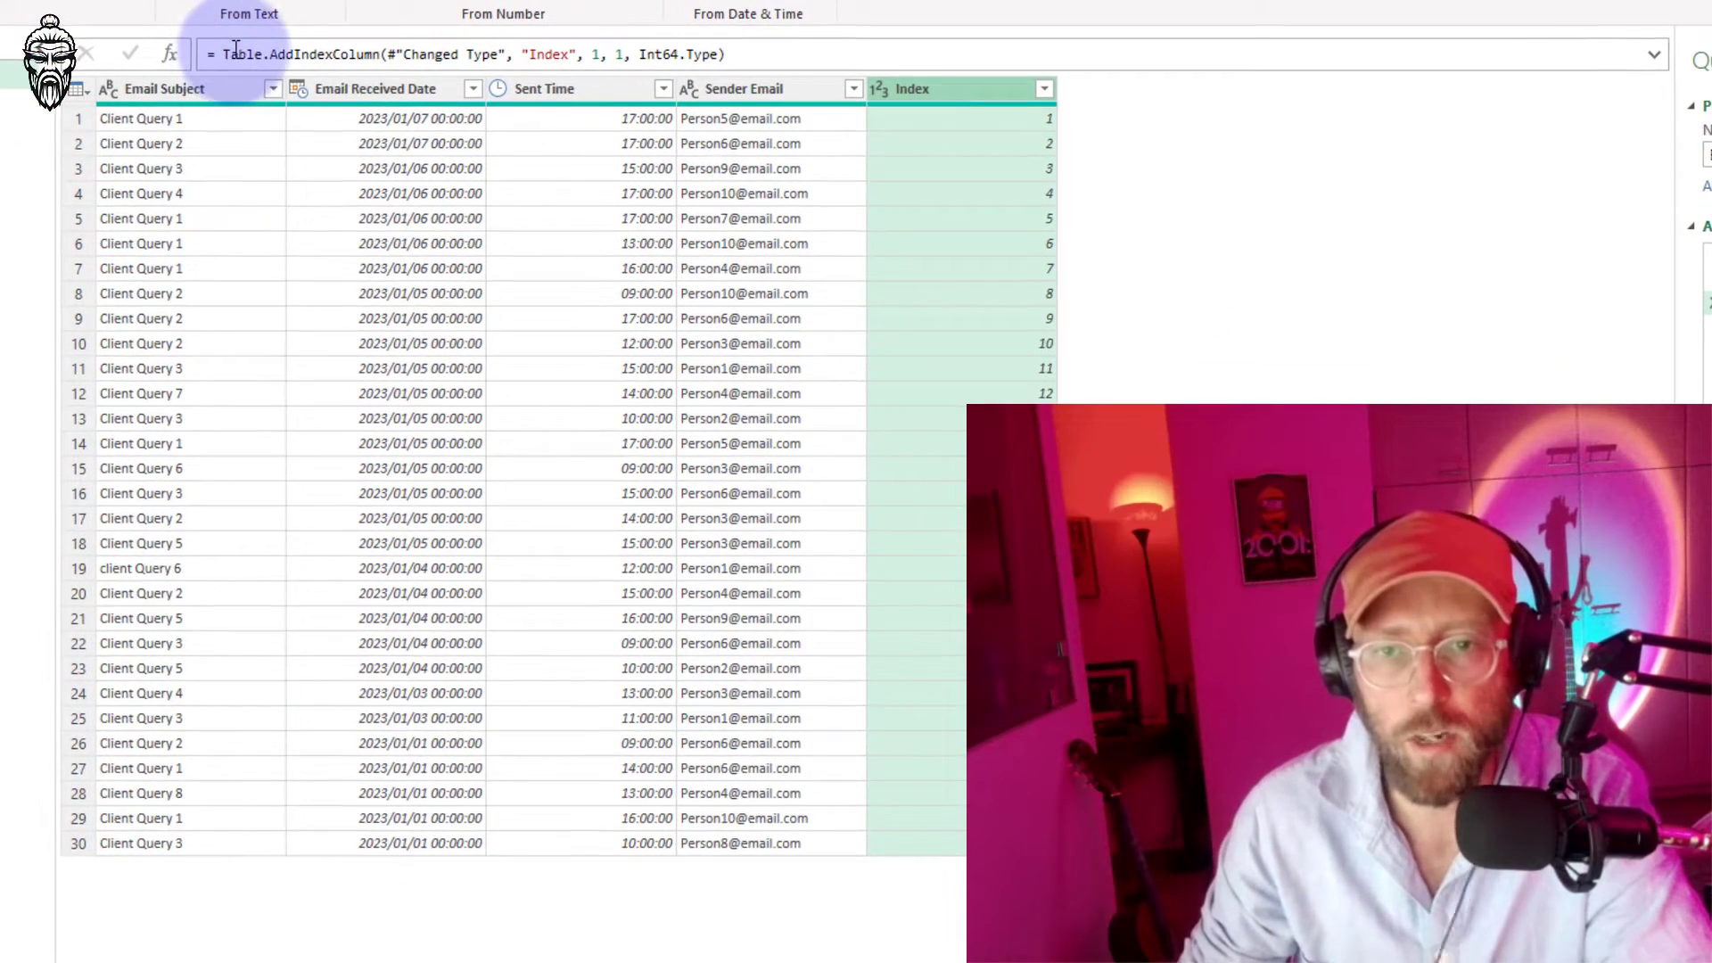
- Edit the Table.AddIndexColumn formula to name the column Seq, keeping start value 1 and increment 1
{"action": "left_click", "coordinate": [227, 53]}
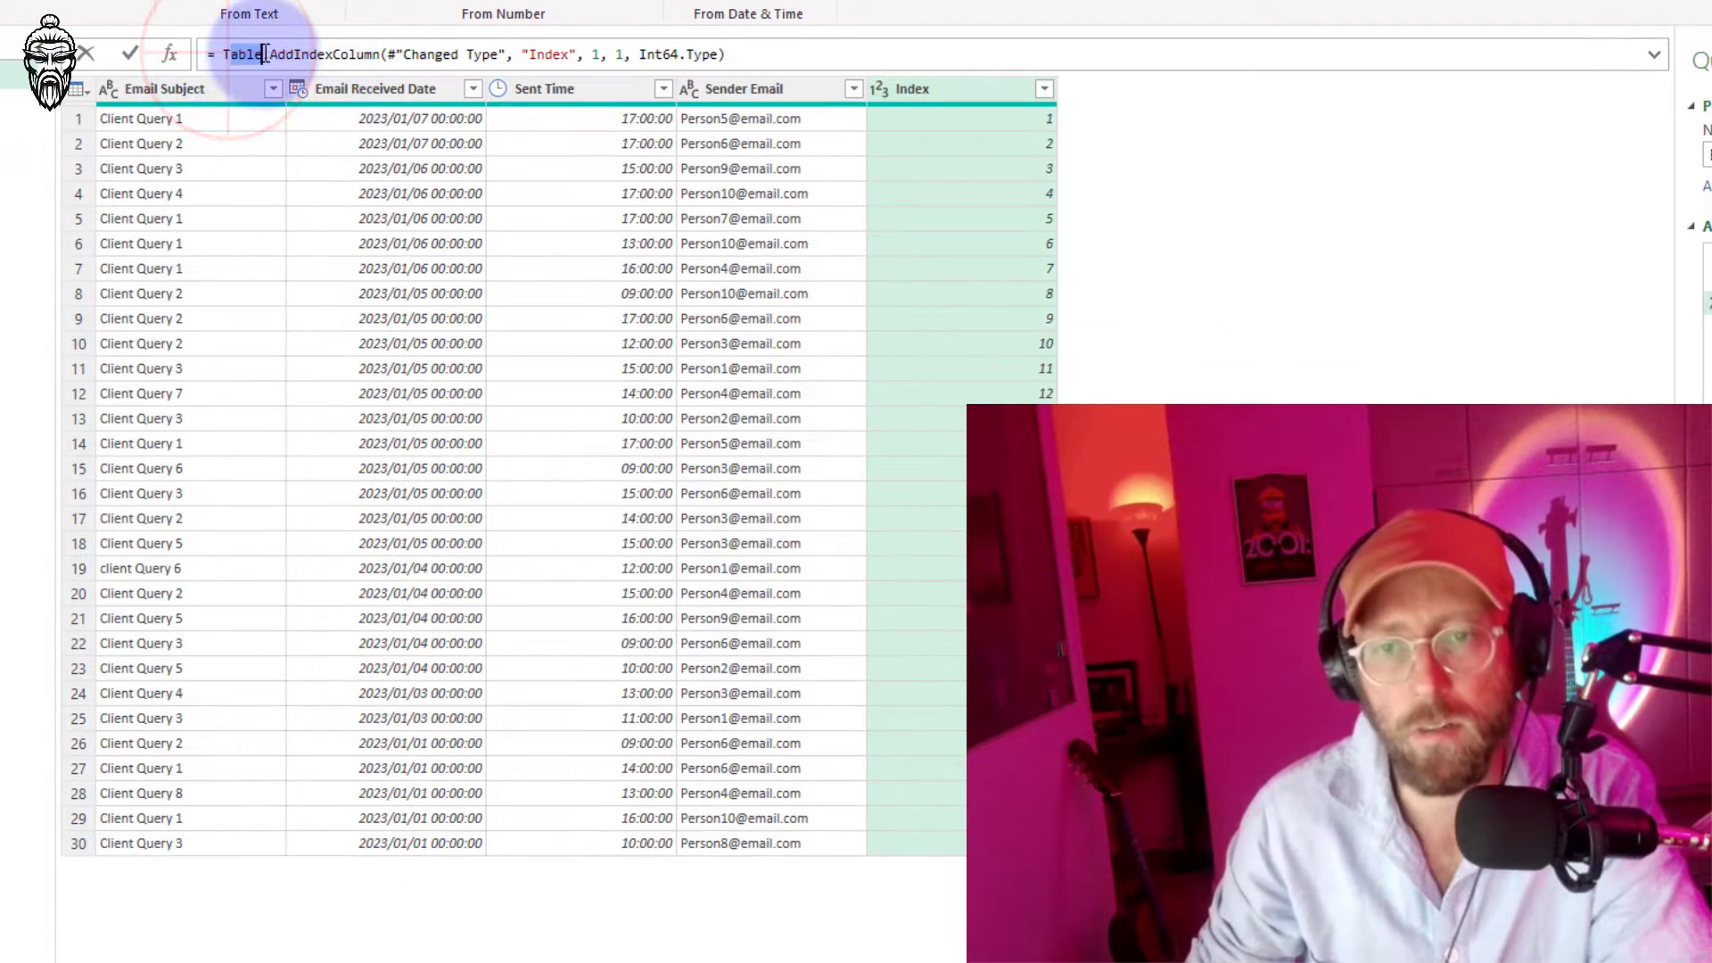
{"action": "left_click_drag", "start_coordinate": [270, 53], "coordinate": [509, 53]}
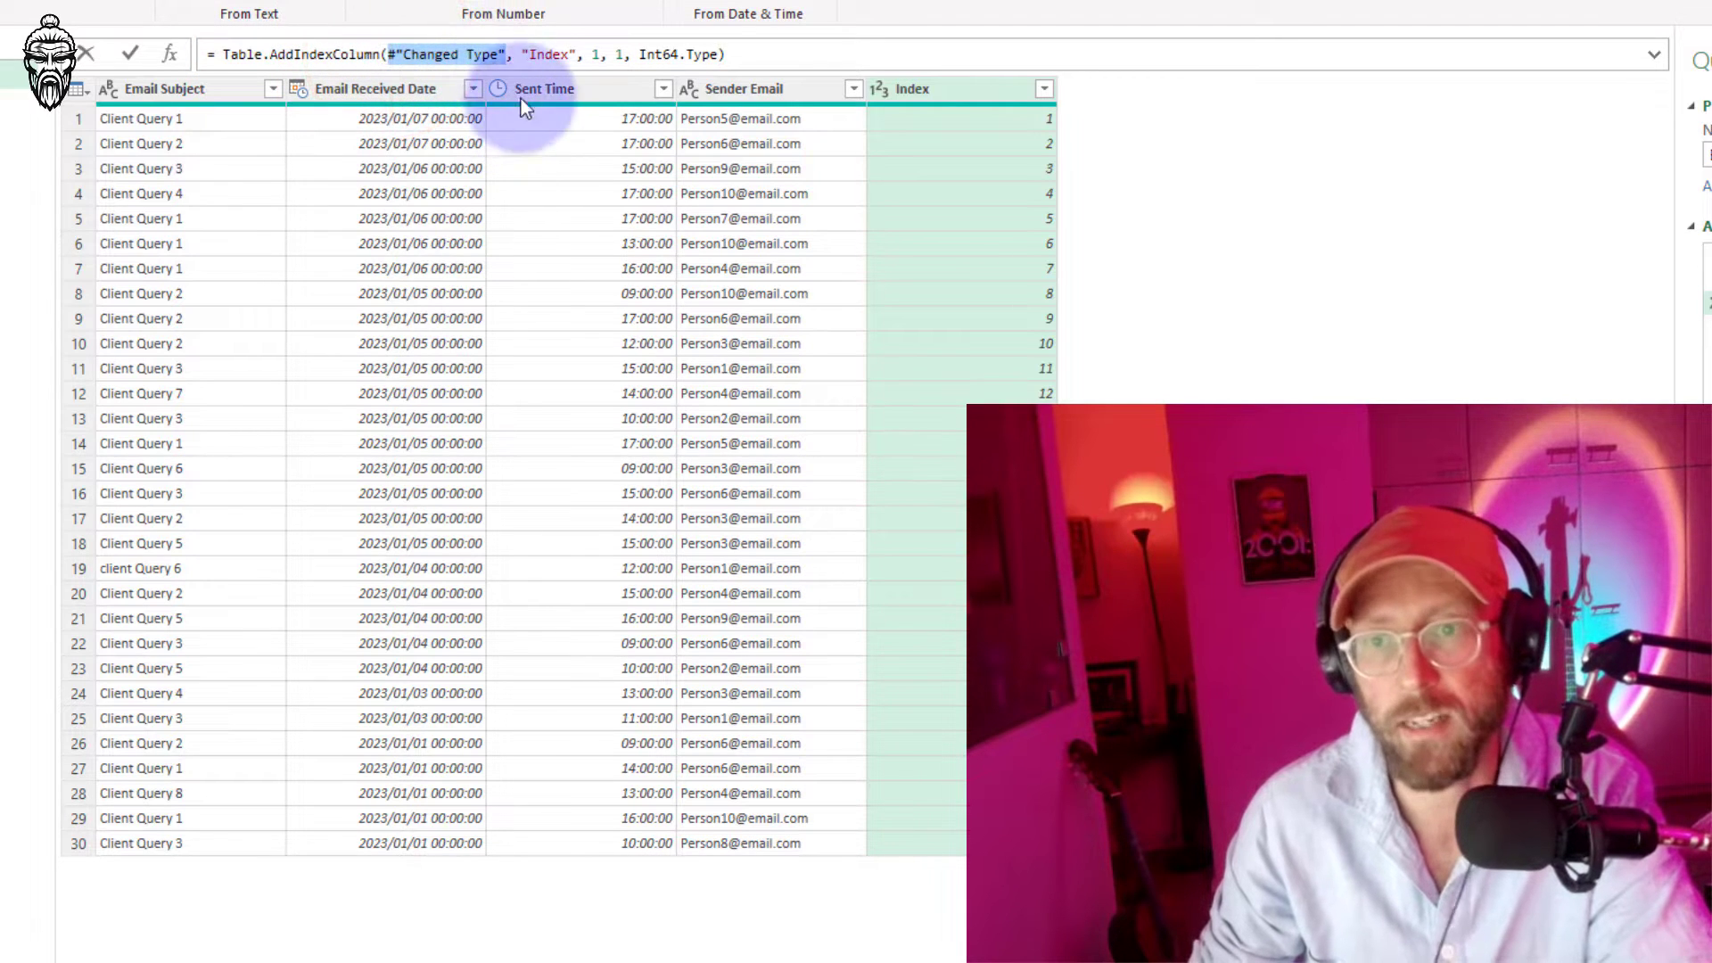
{"action": "double_click", "coordinate": [549, 55]}
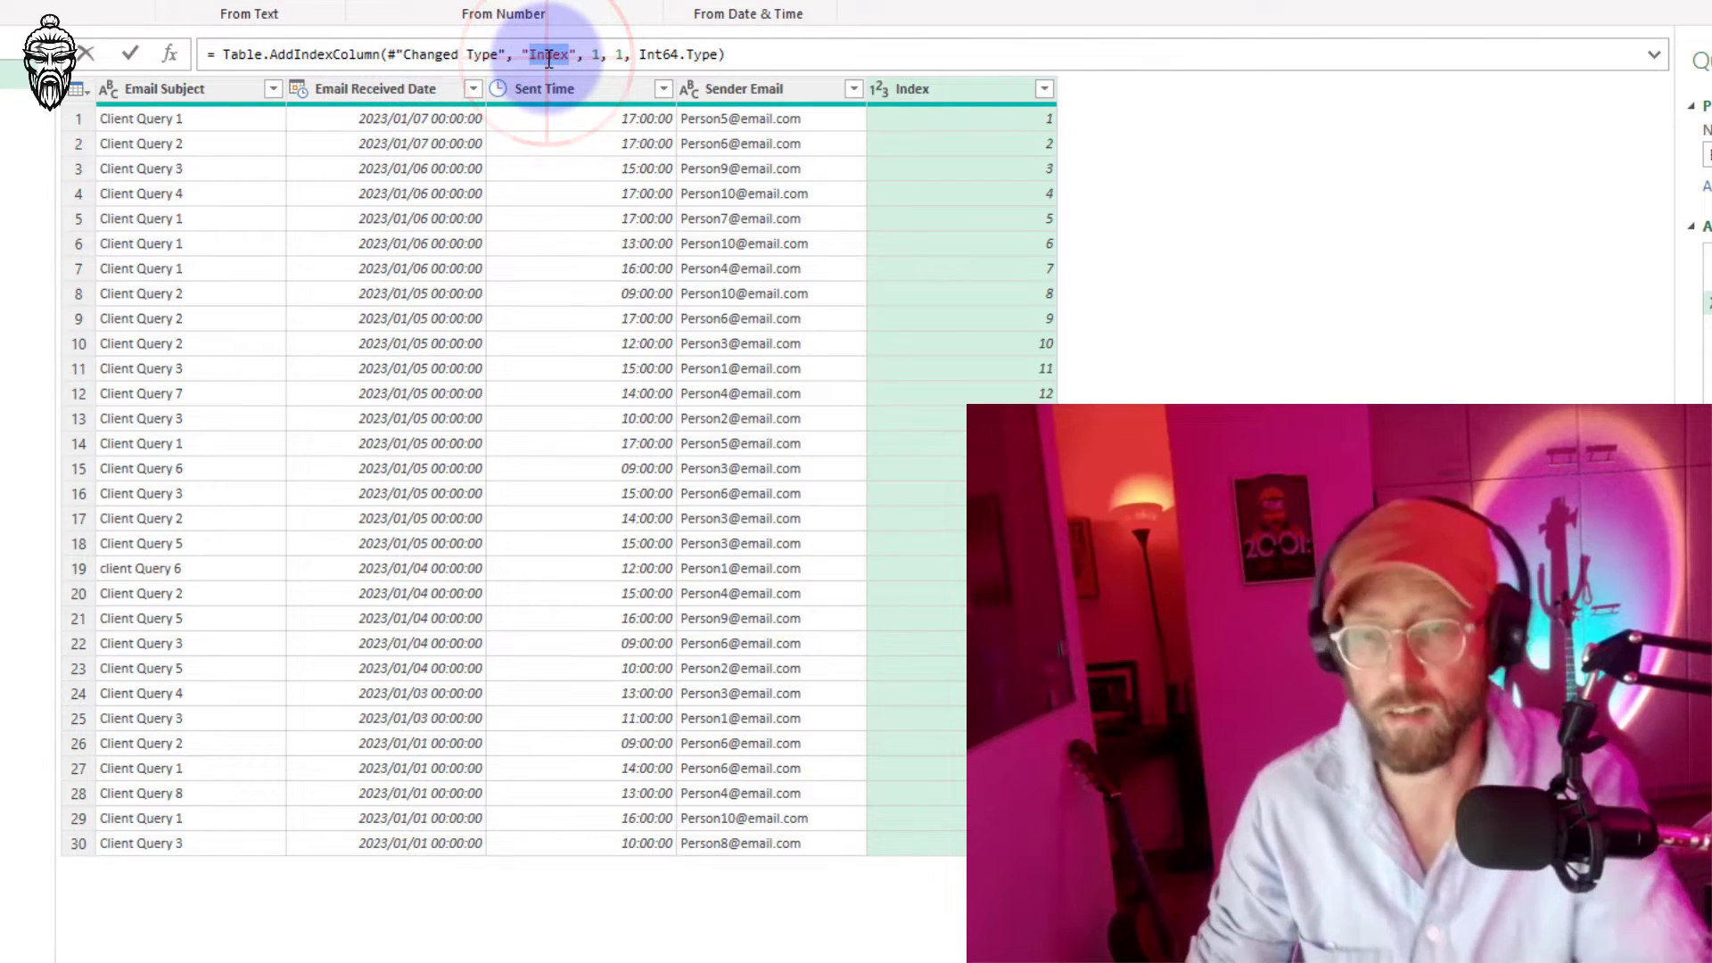
{"action": "type", "text": "Seq\", "}
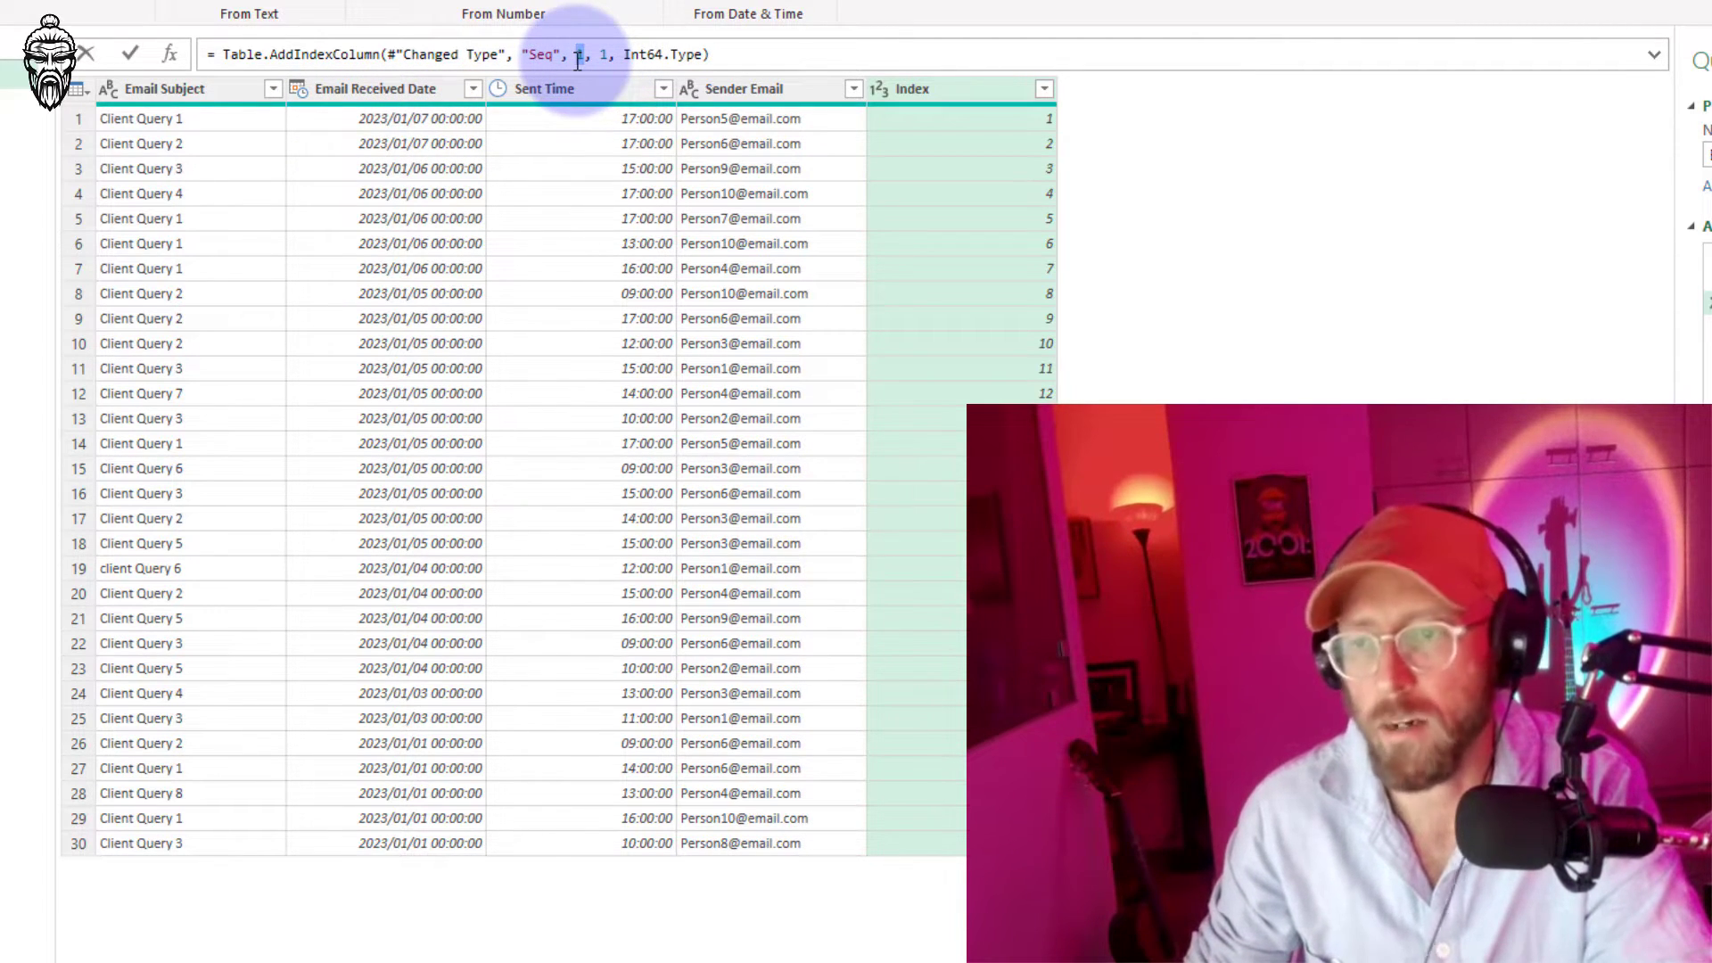
{"action": "type", "text": "1"}
{"action": "left_click", "coordinate": [606, 57]}
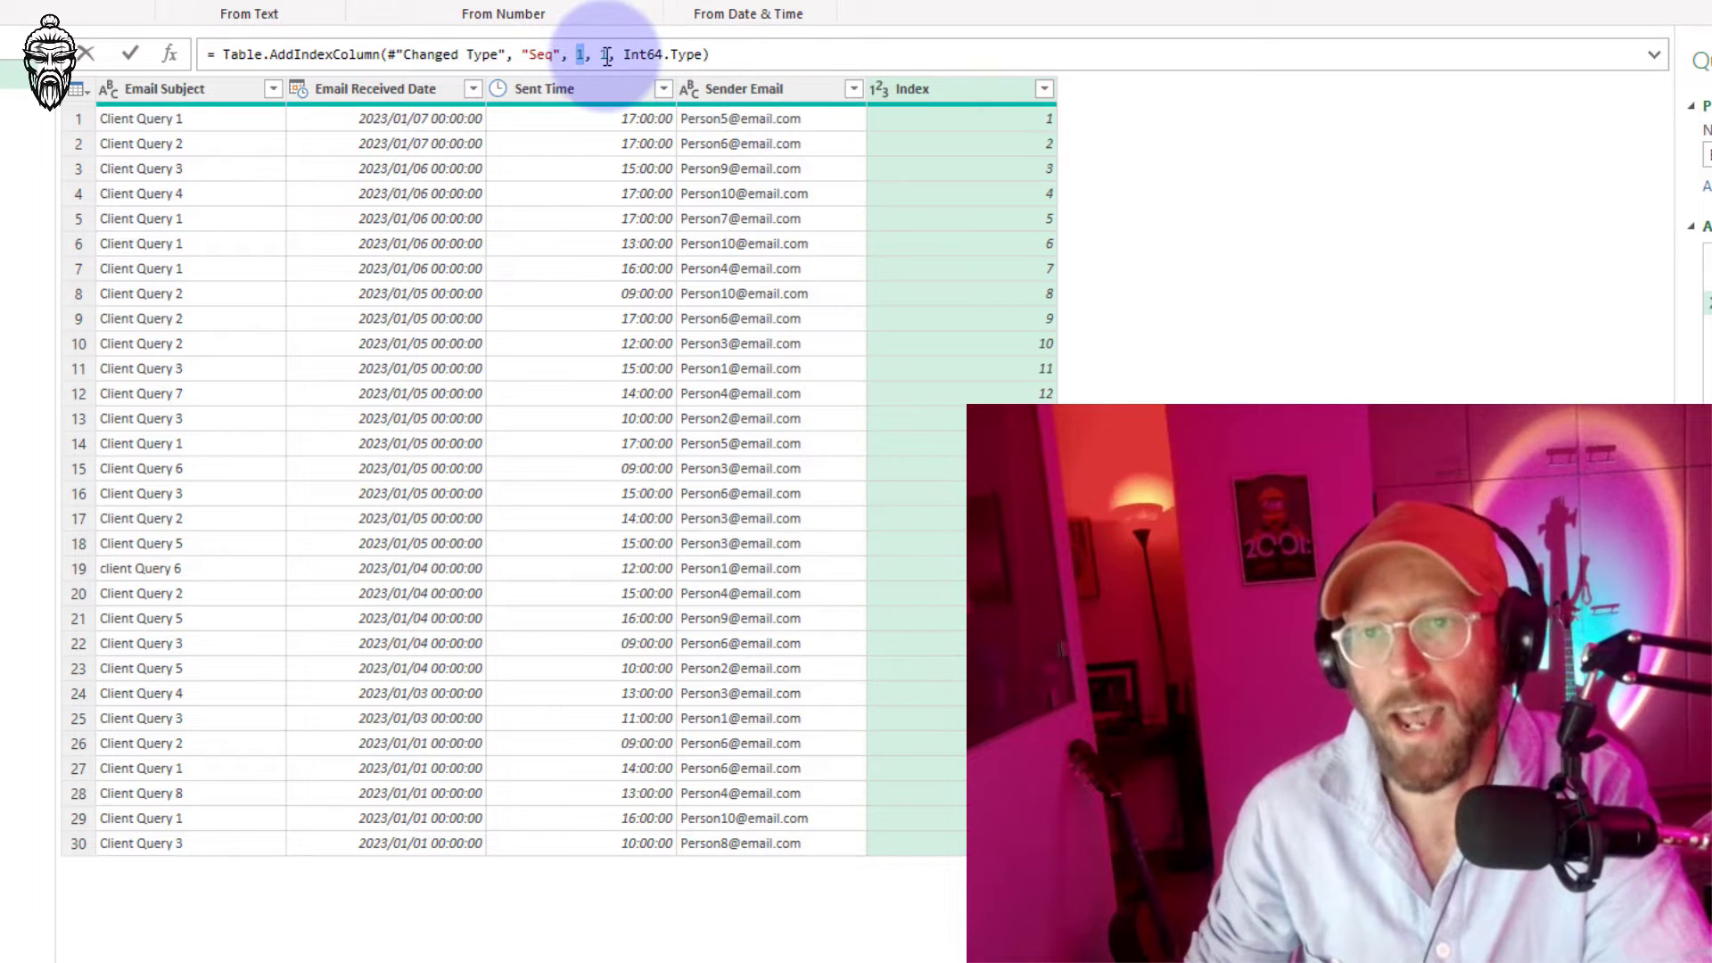
{"action": "double_click", "coordinate": [605, 57]}
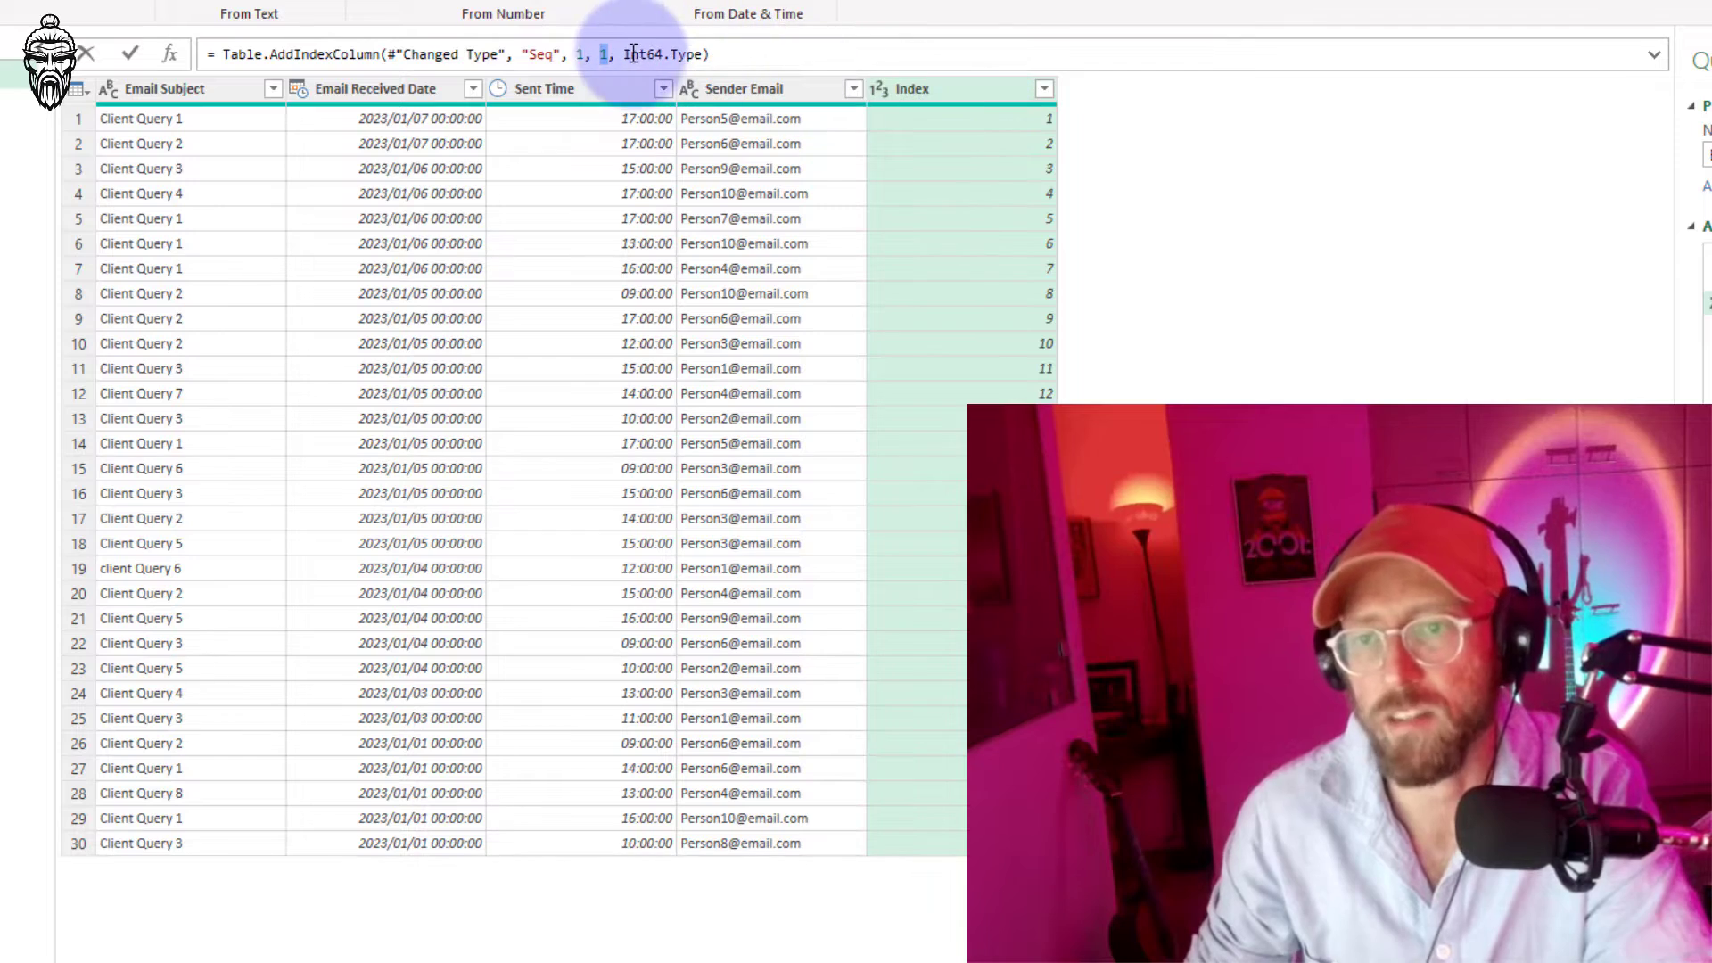
{"action": "key", "text": "Return"}
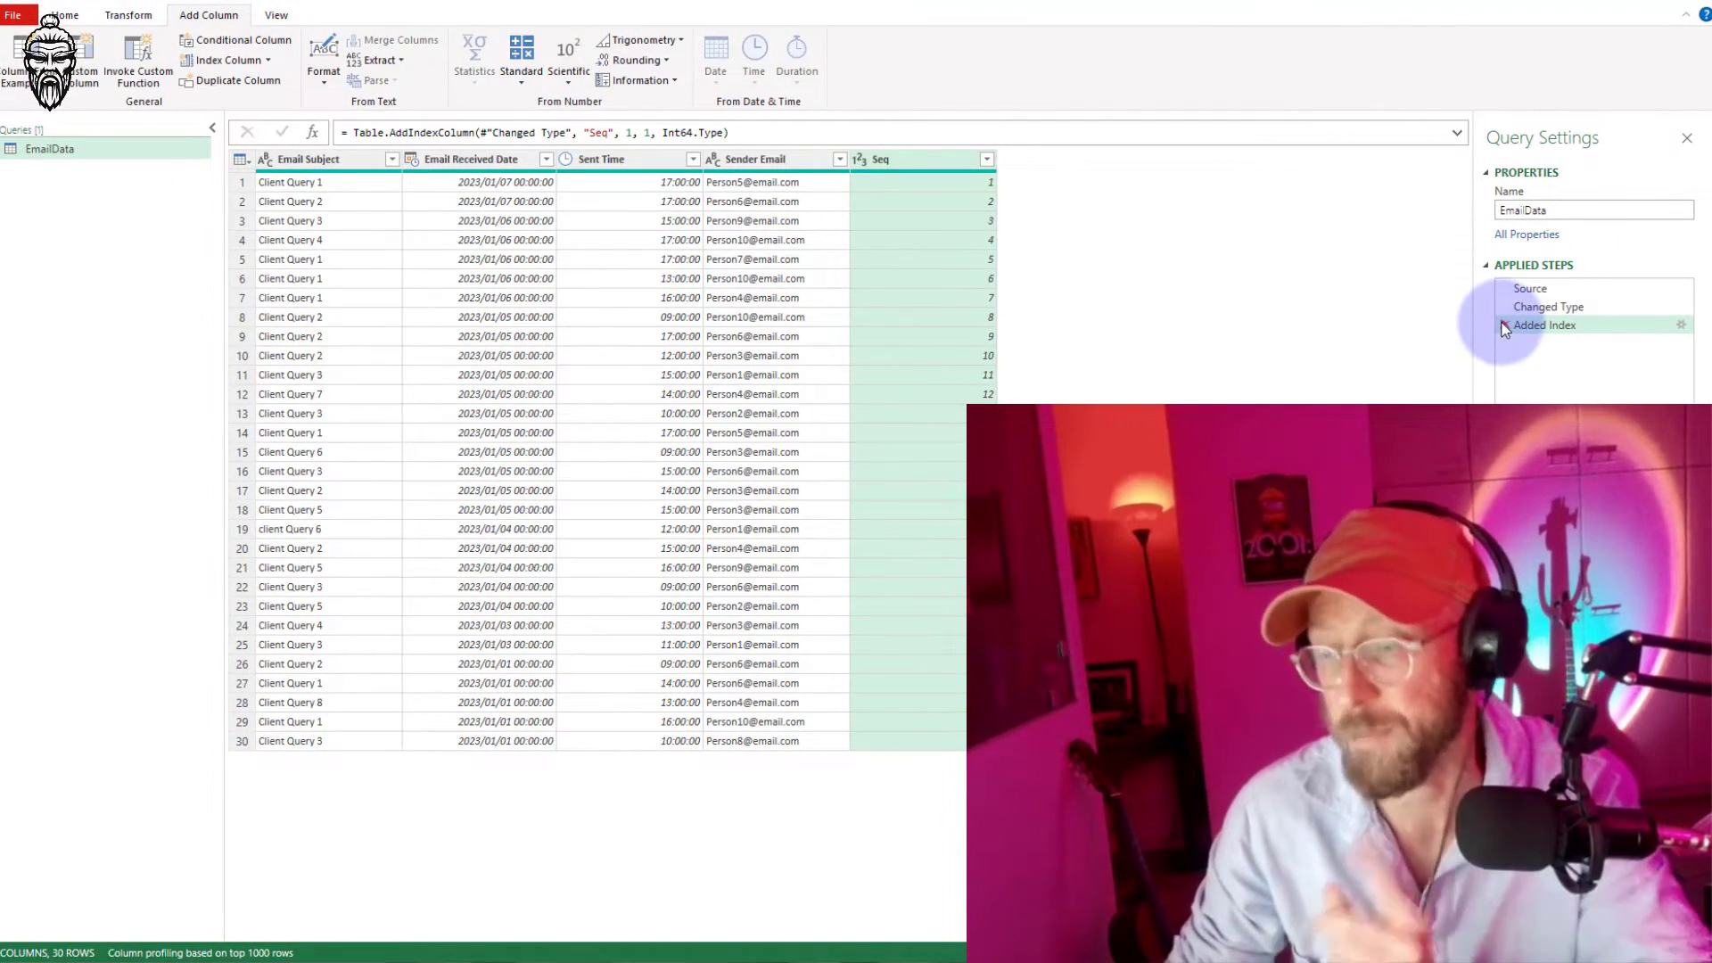
- Remove the Added Index step from the EmailData query
{"action": "left_click", "coordinate": [1505, 325]}
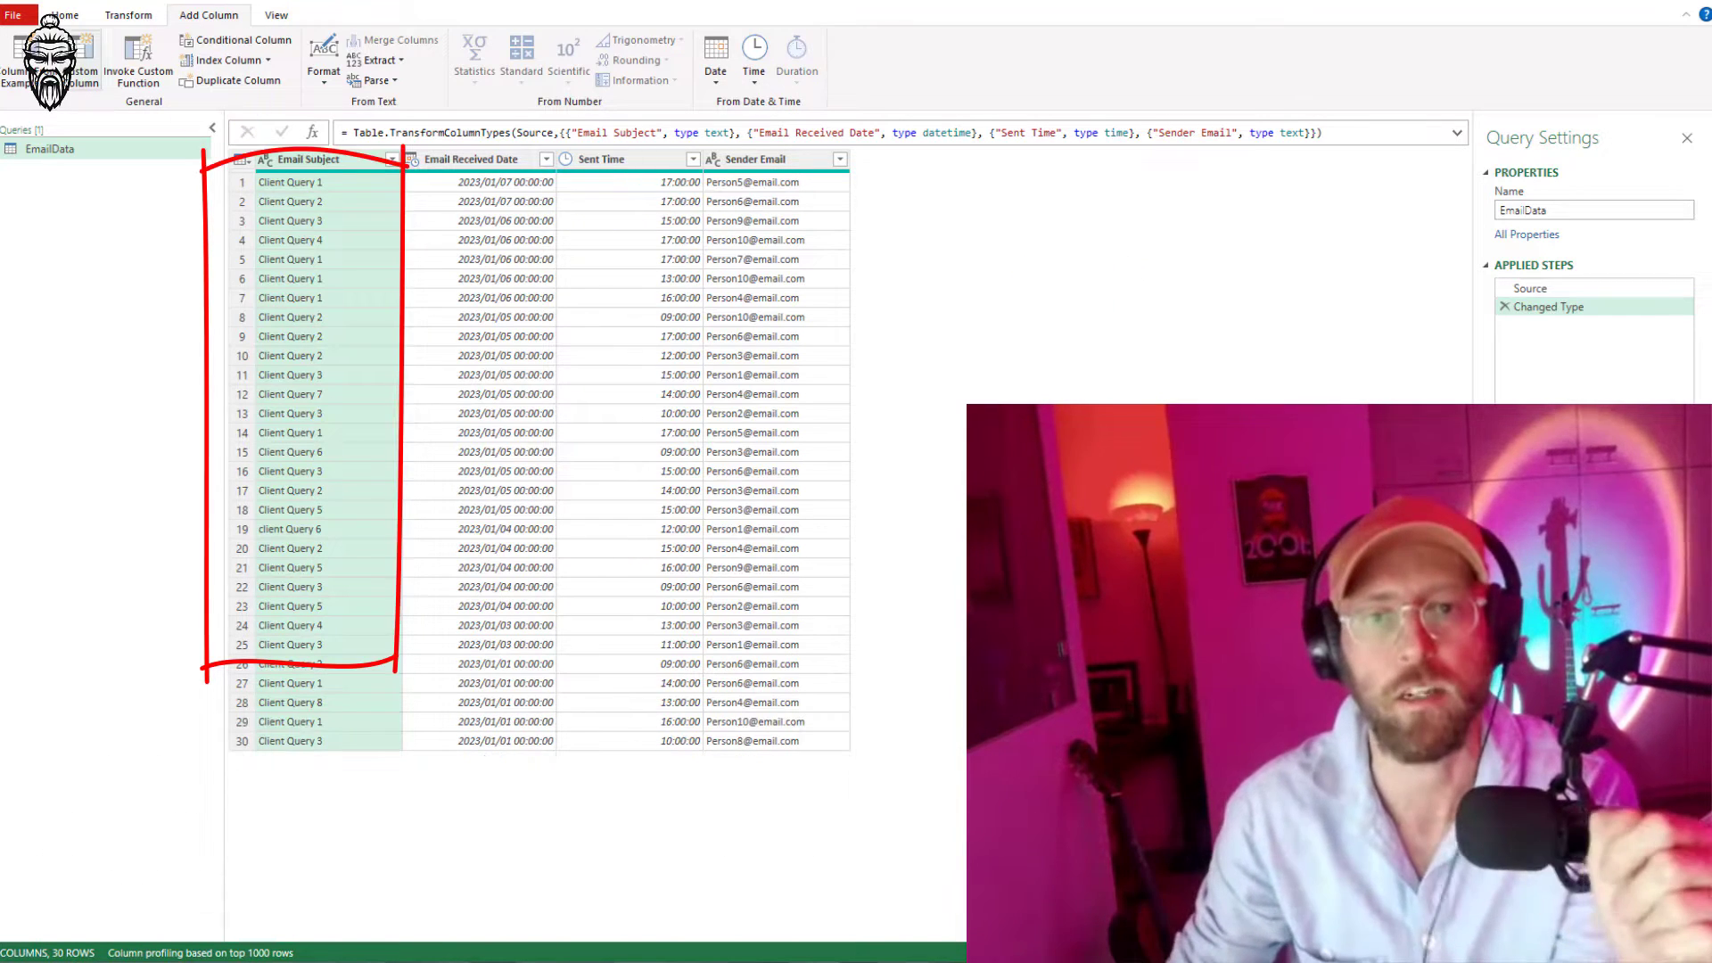
- Set up an advanced Group By on Email Subject with a second aggregation, naming the first Count Rows column nrOfEmails
{"action": "left_click", "coordinate": [126, 16]}
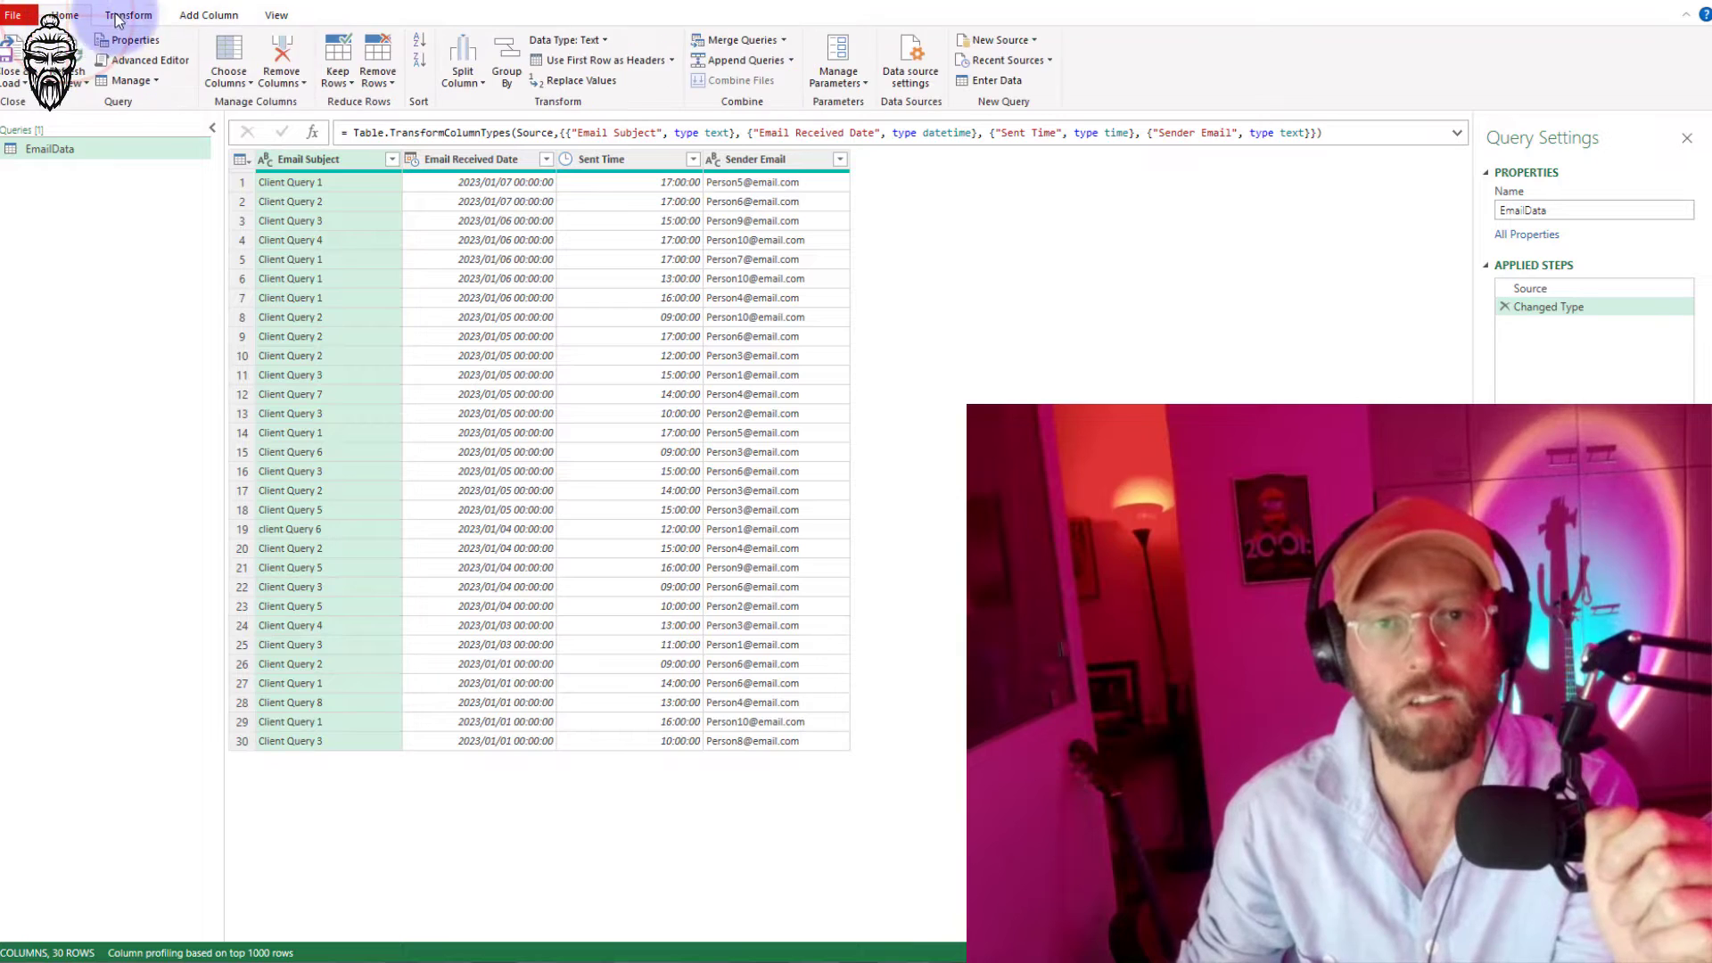
{"action": "left_click", "coordinate": [9, 76]}
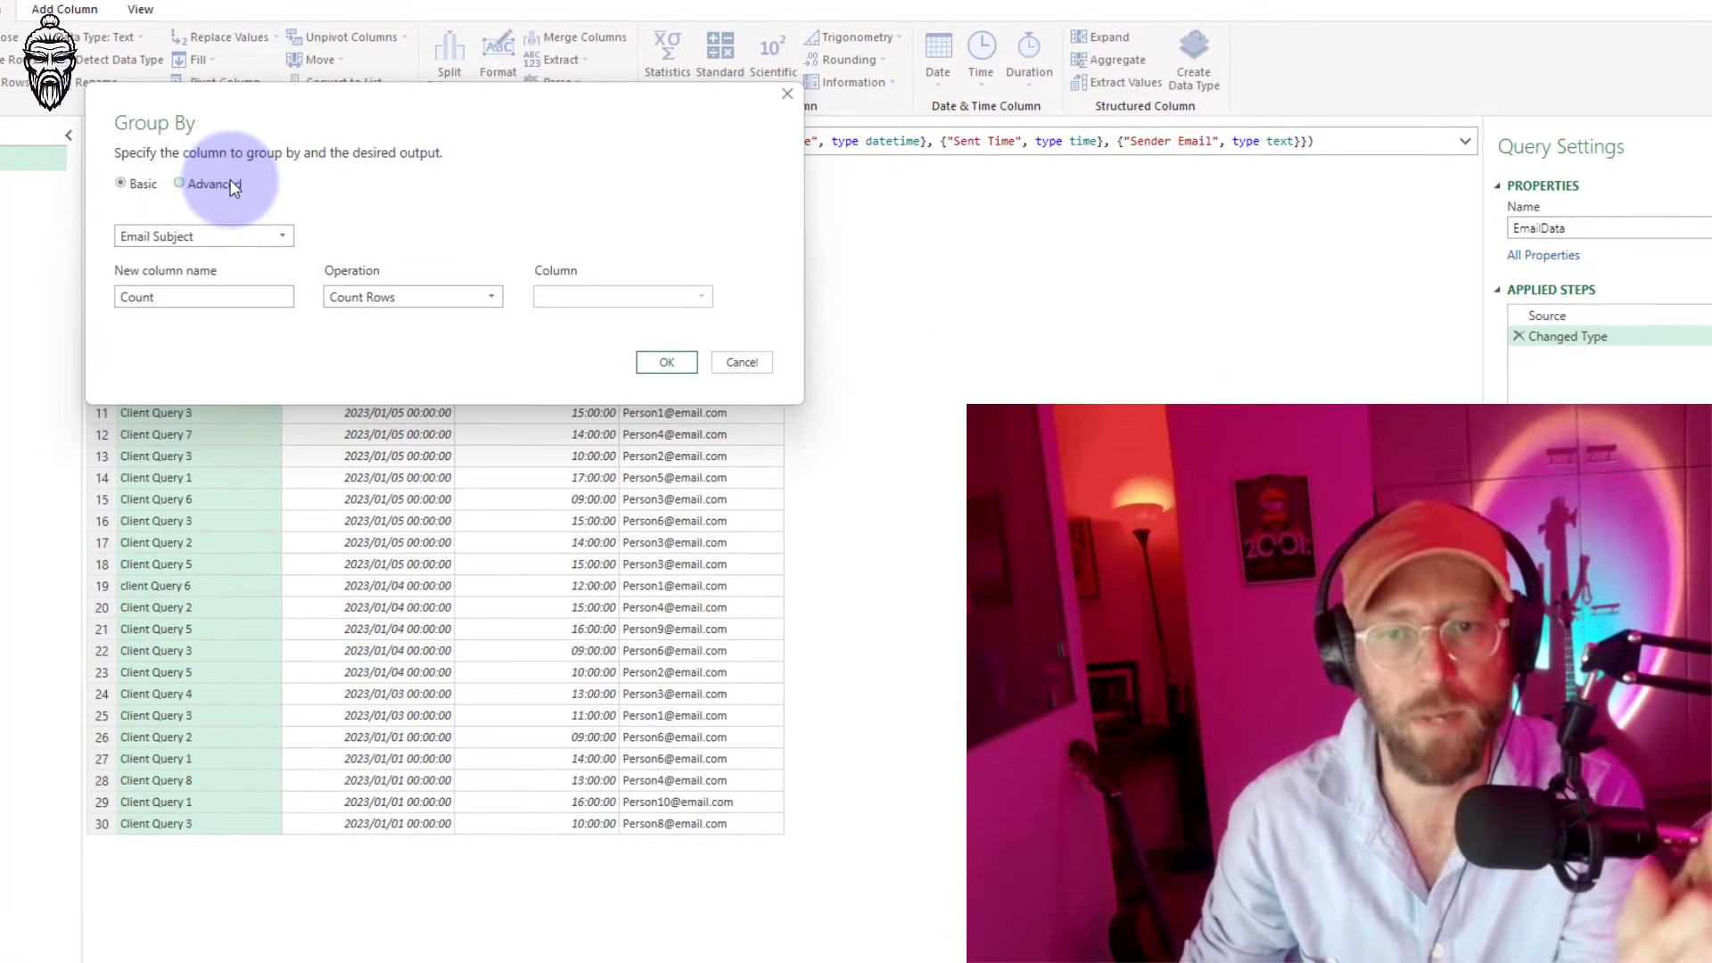
{"action": "left_click", "coordinate": [224, 180]}
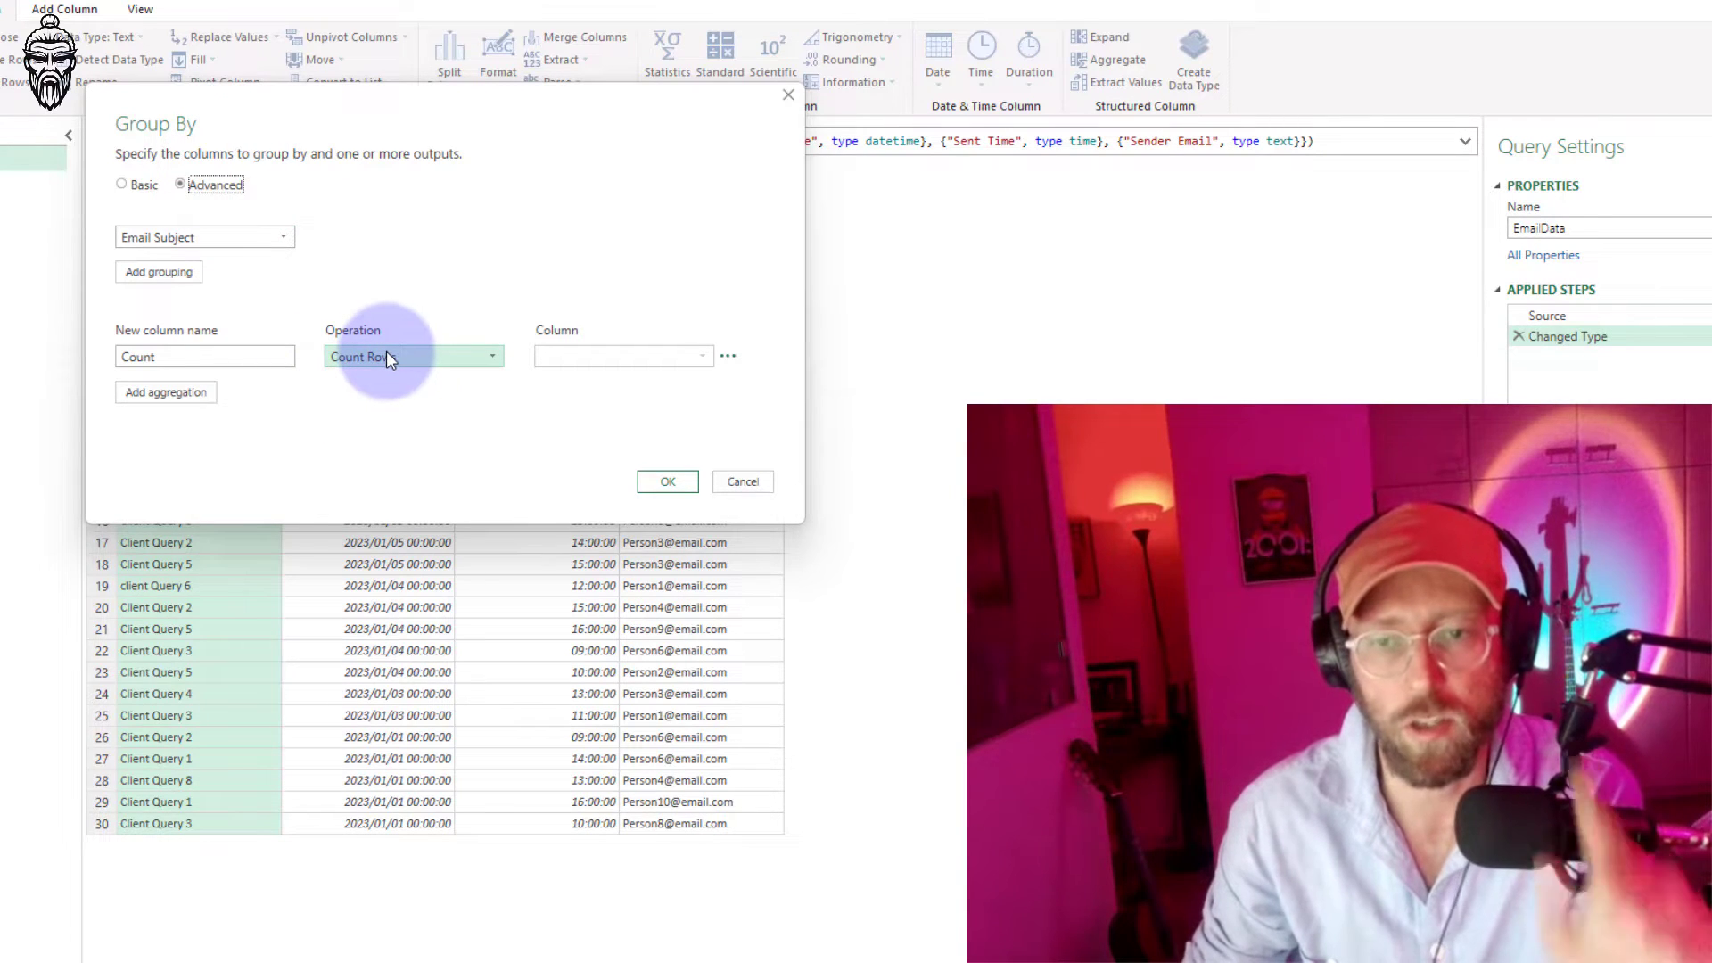
{"action": "left_click", "coordinate": [154, 399]}
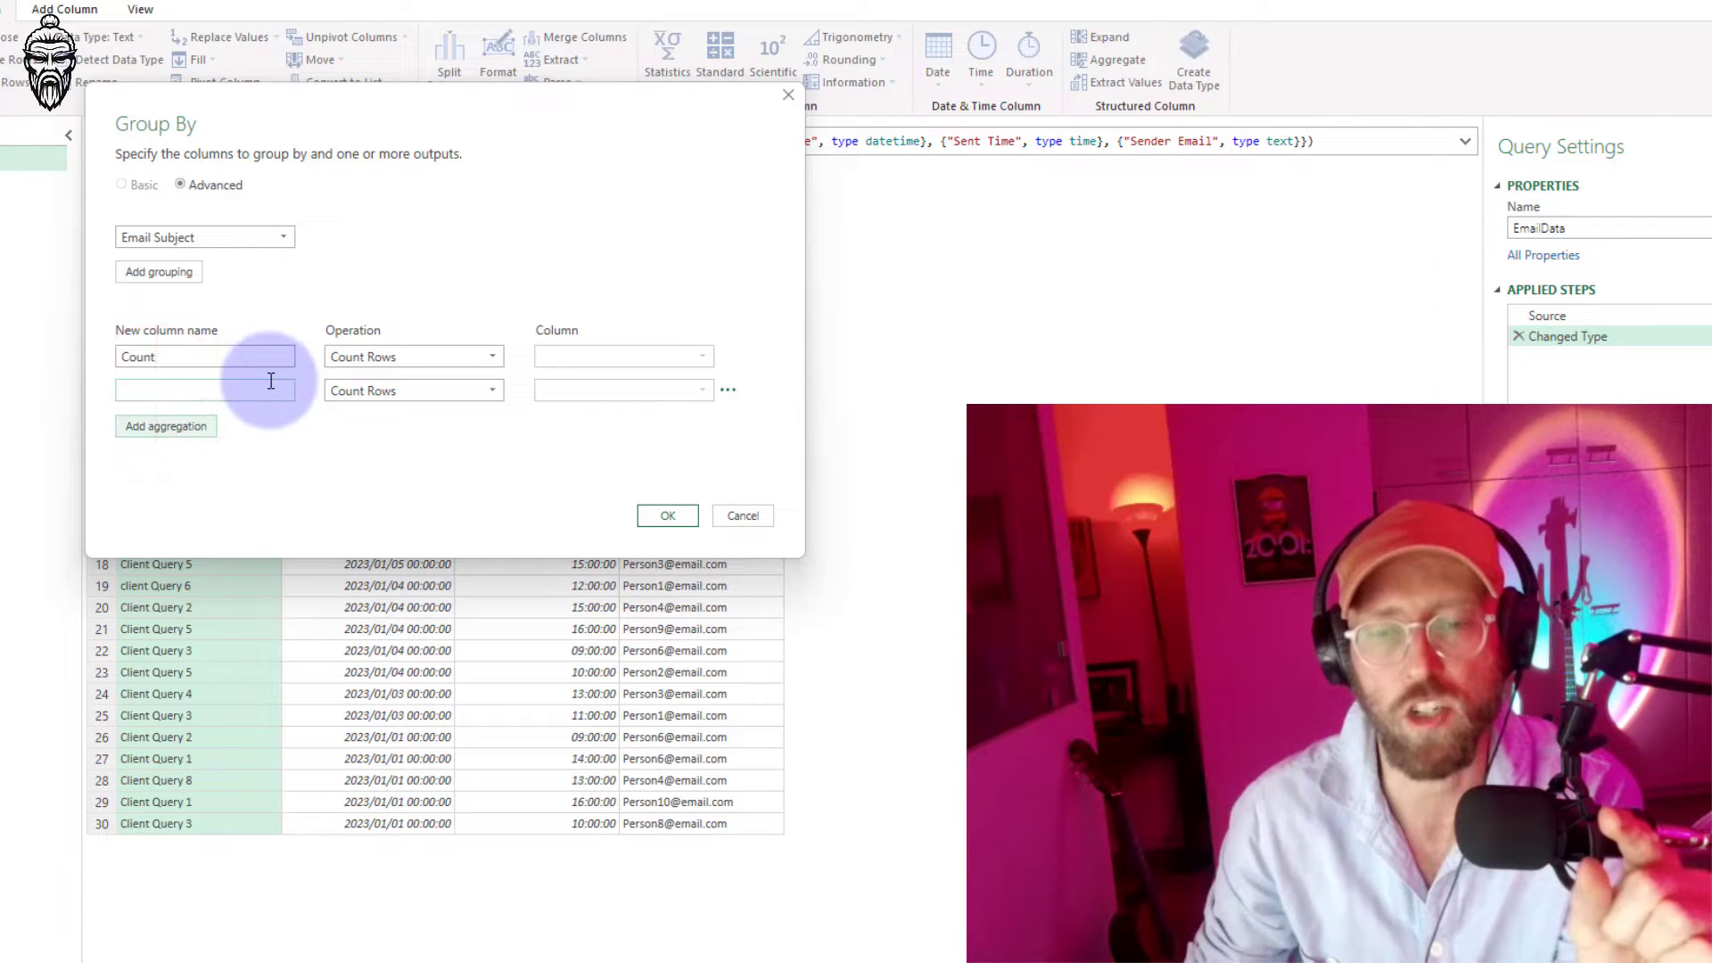
{"action": "double_click", "coordinate": [212, 355]}
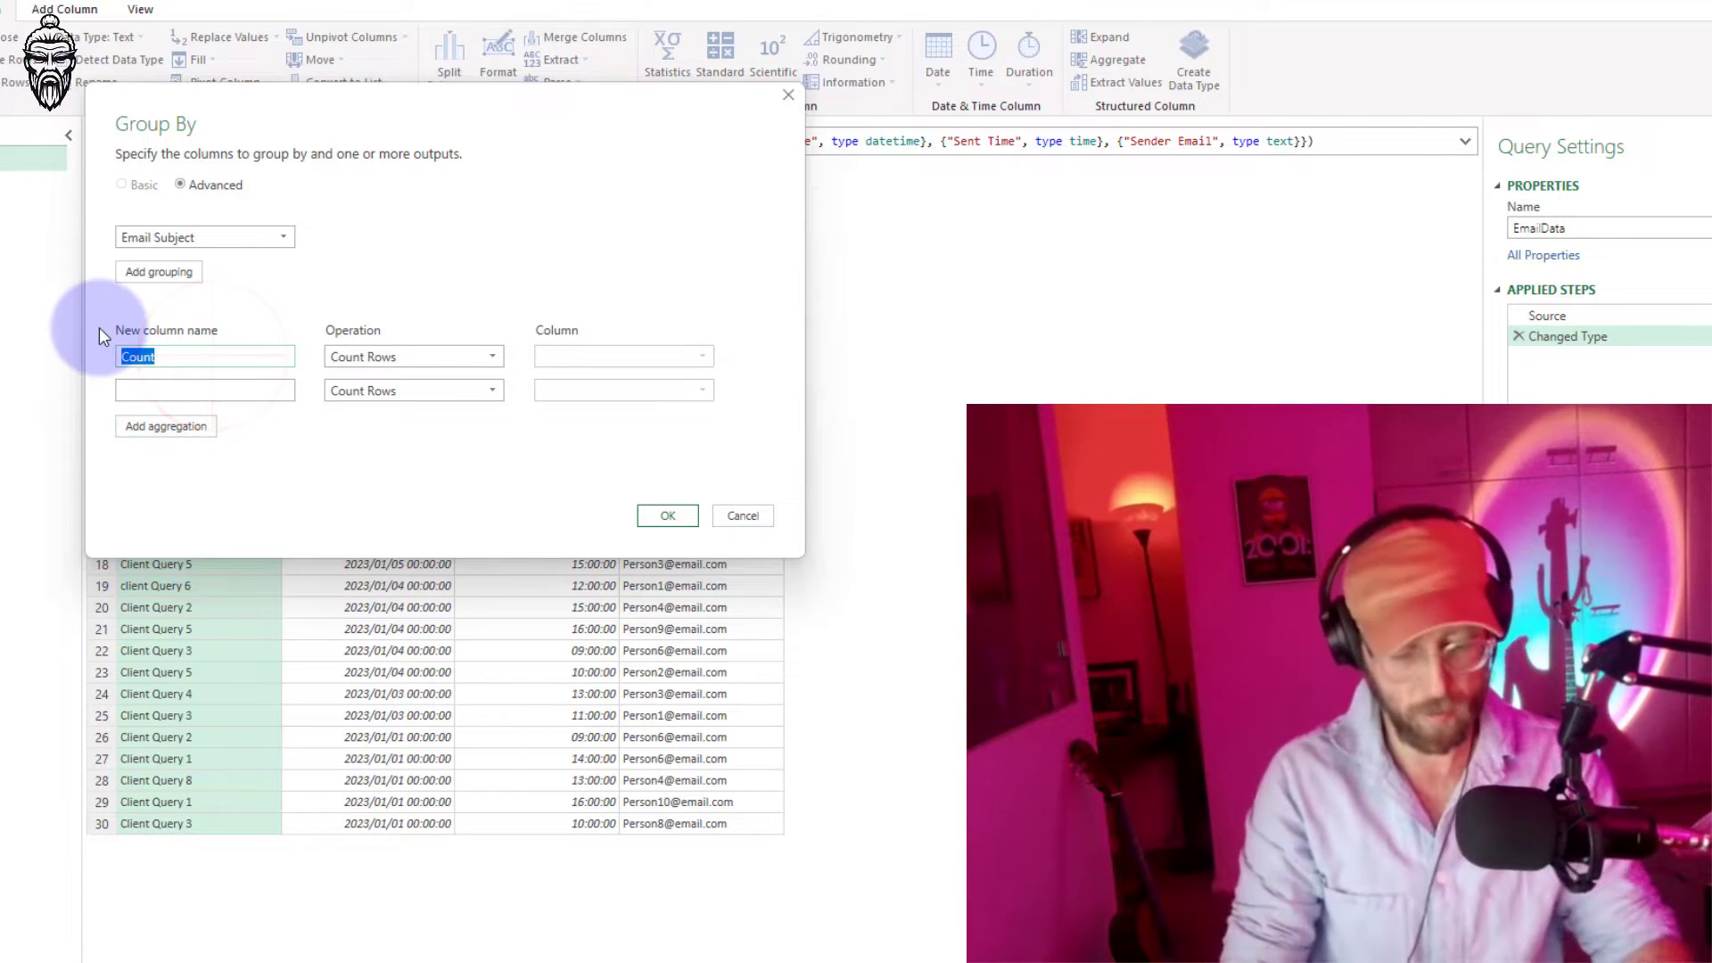
{"action": "type", "text": "nrOfEmails"}
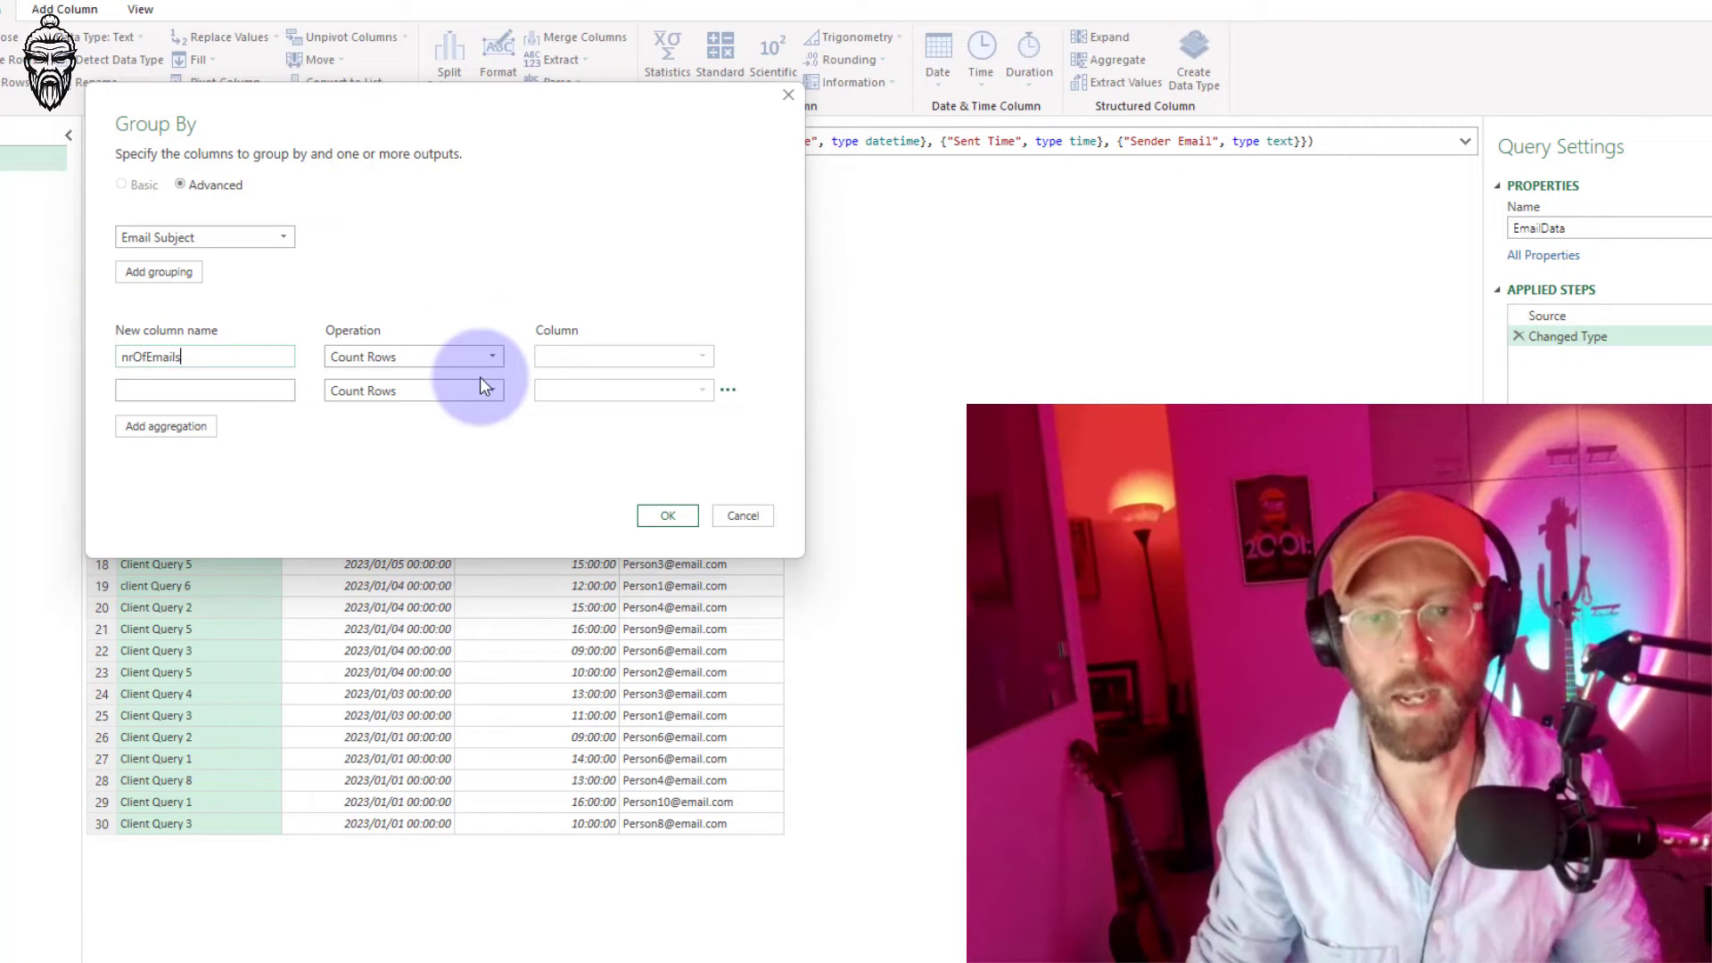
- Name the first aggregation NrOfEmails, set the second to All Rows with the name Details, and apply the grouping
{"action": "left_click", "coordinate": [475, 390]}
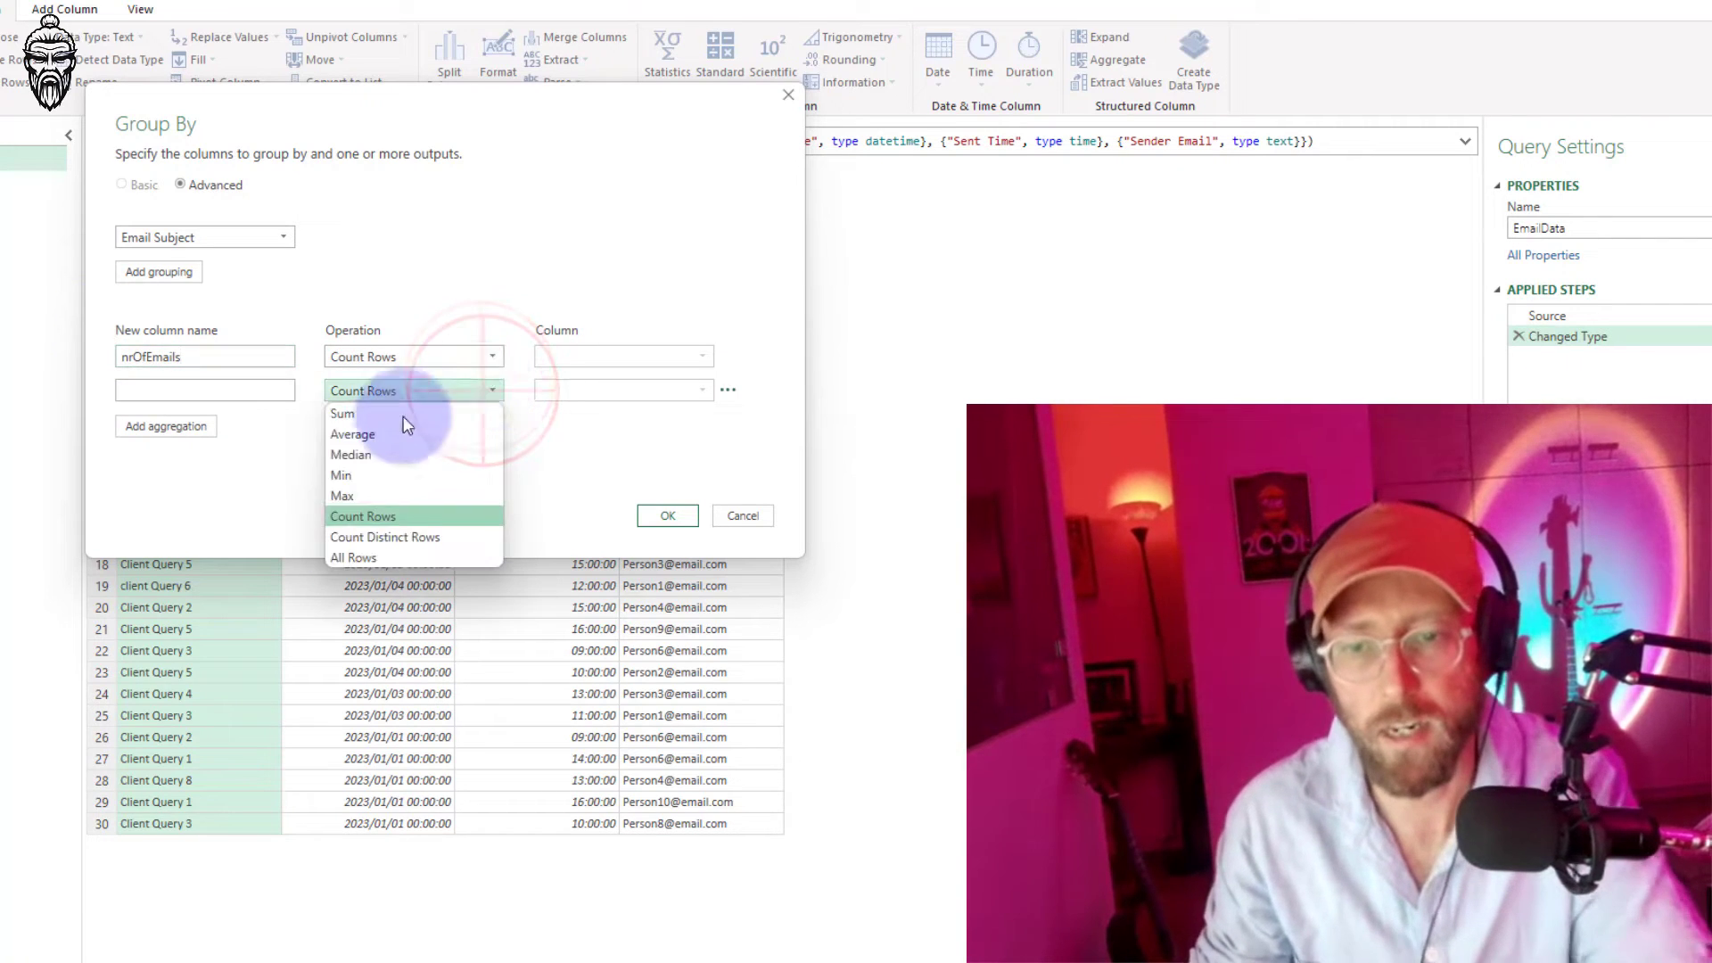
{"action": "left_click", "coordinate": [406, 559]}
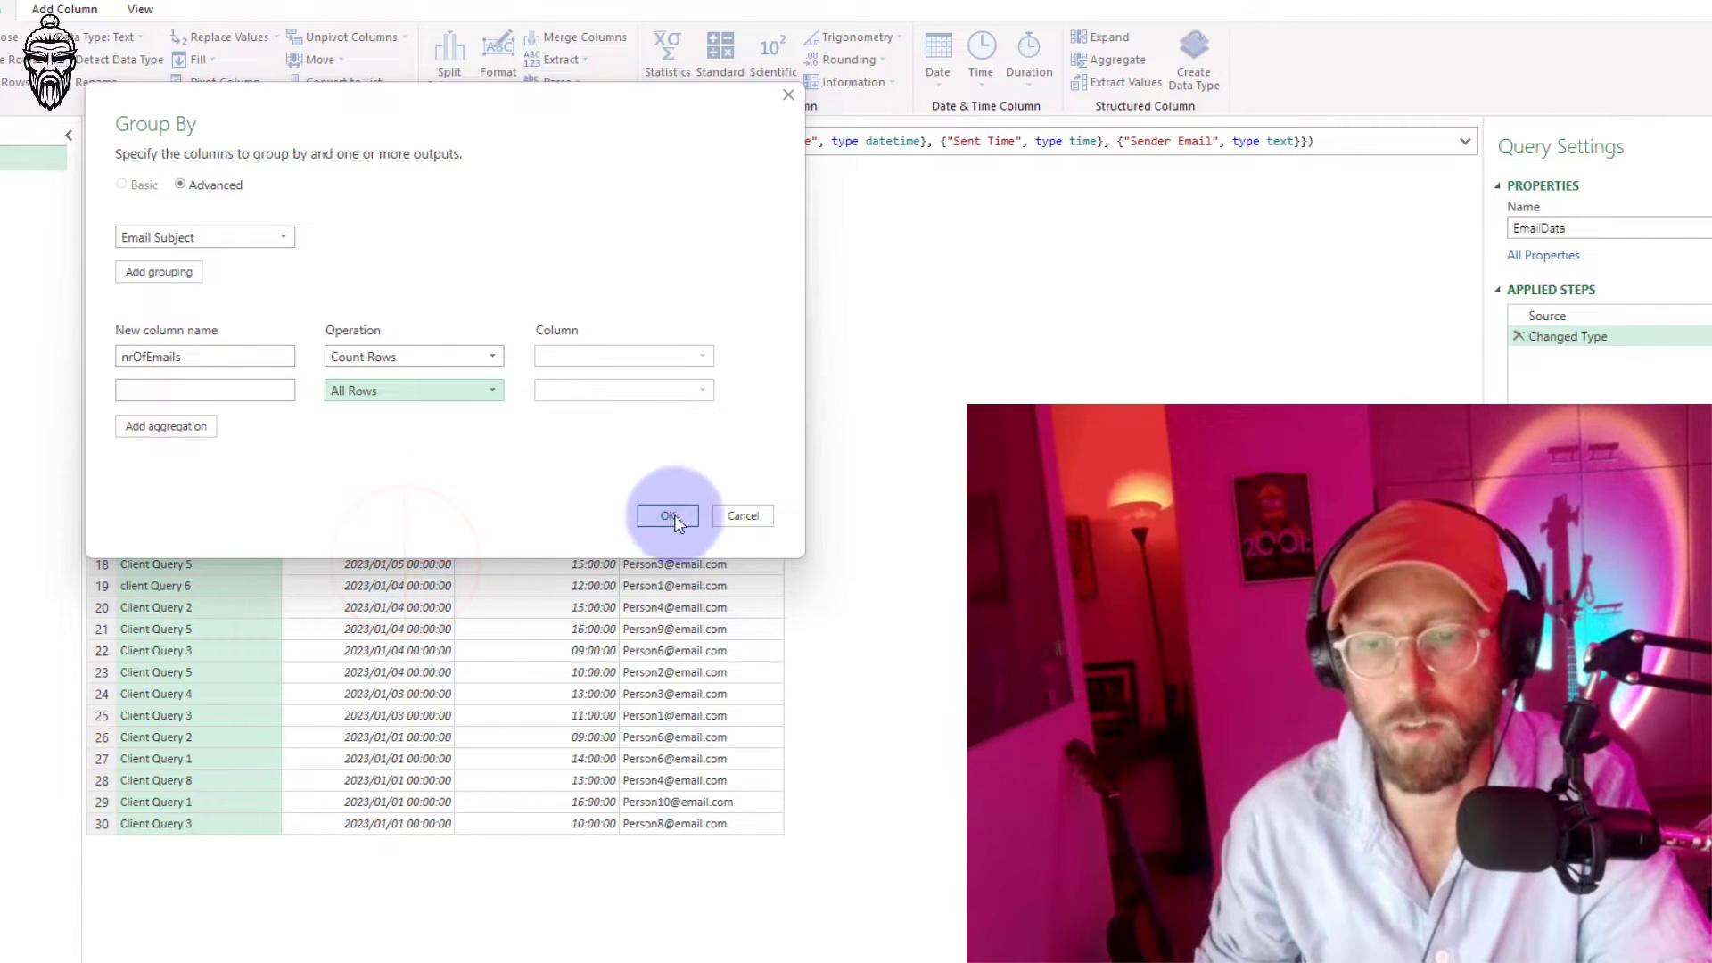
{"action": "left_click", "coordinate": [244, 390]}
{"action": "type", "text": "Details"}
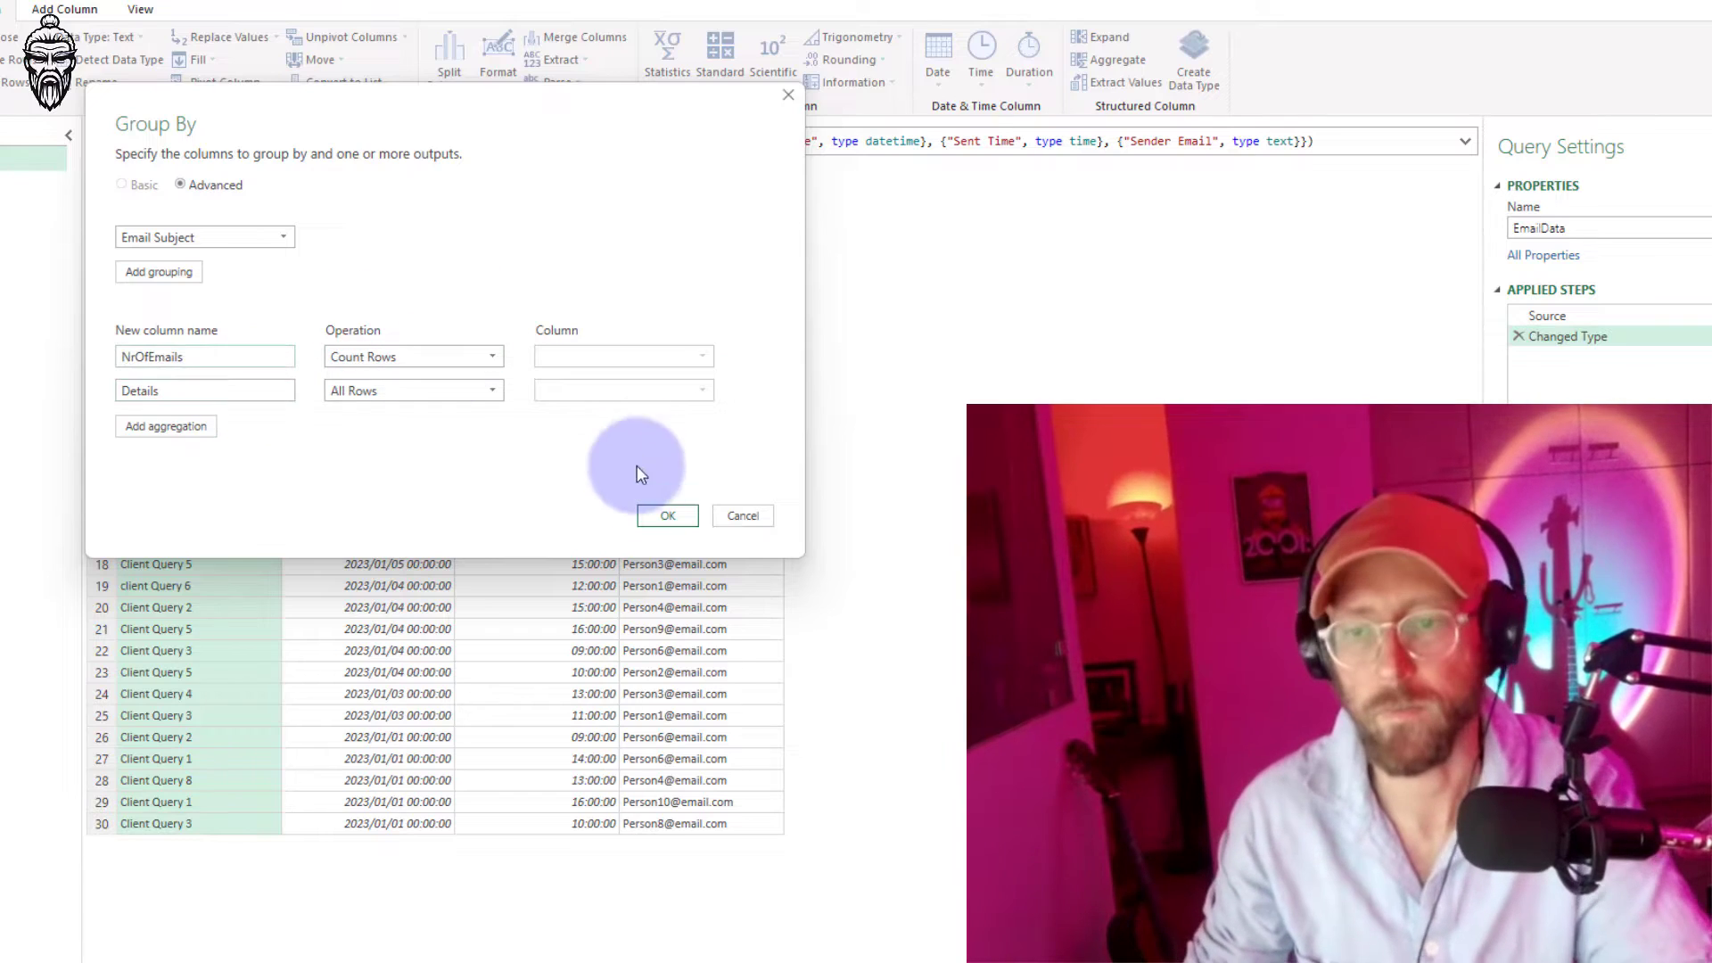
{"action": "left_click", "coordinate": [667, 516]}
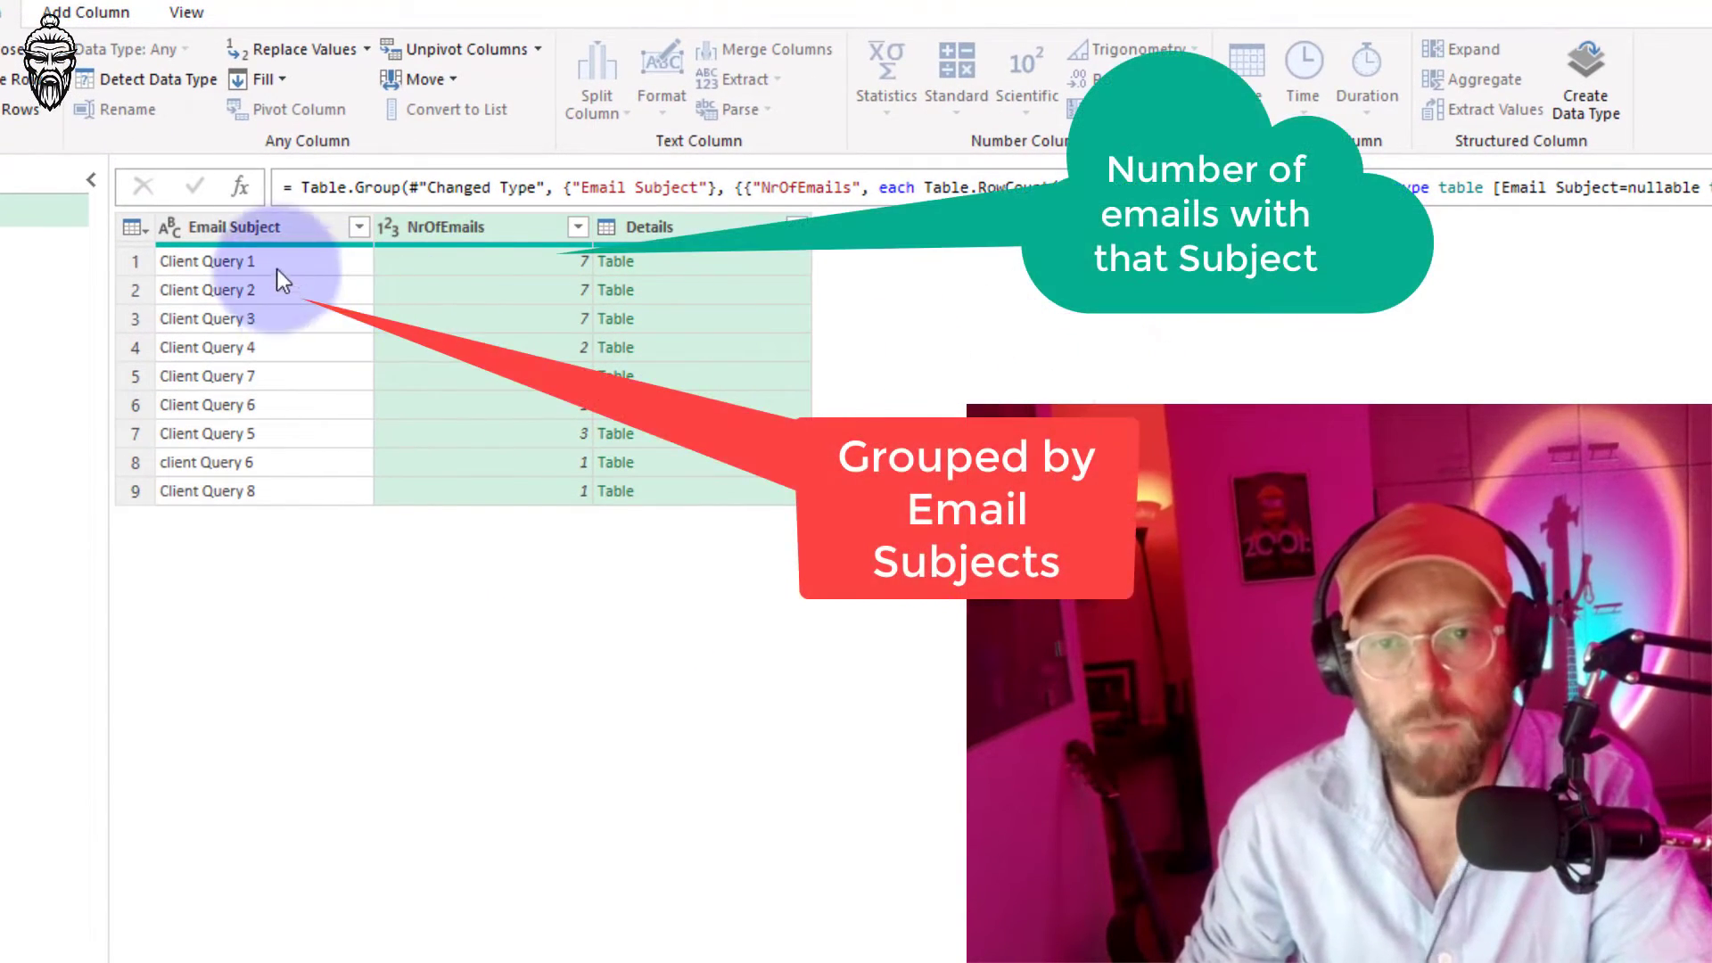
- Inspect the grouped Client Query 1 row, including its email count and the nested Details table
{"action": "left_click", "coordinate": [296, 261]}
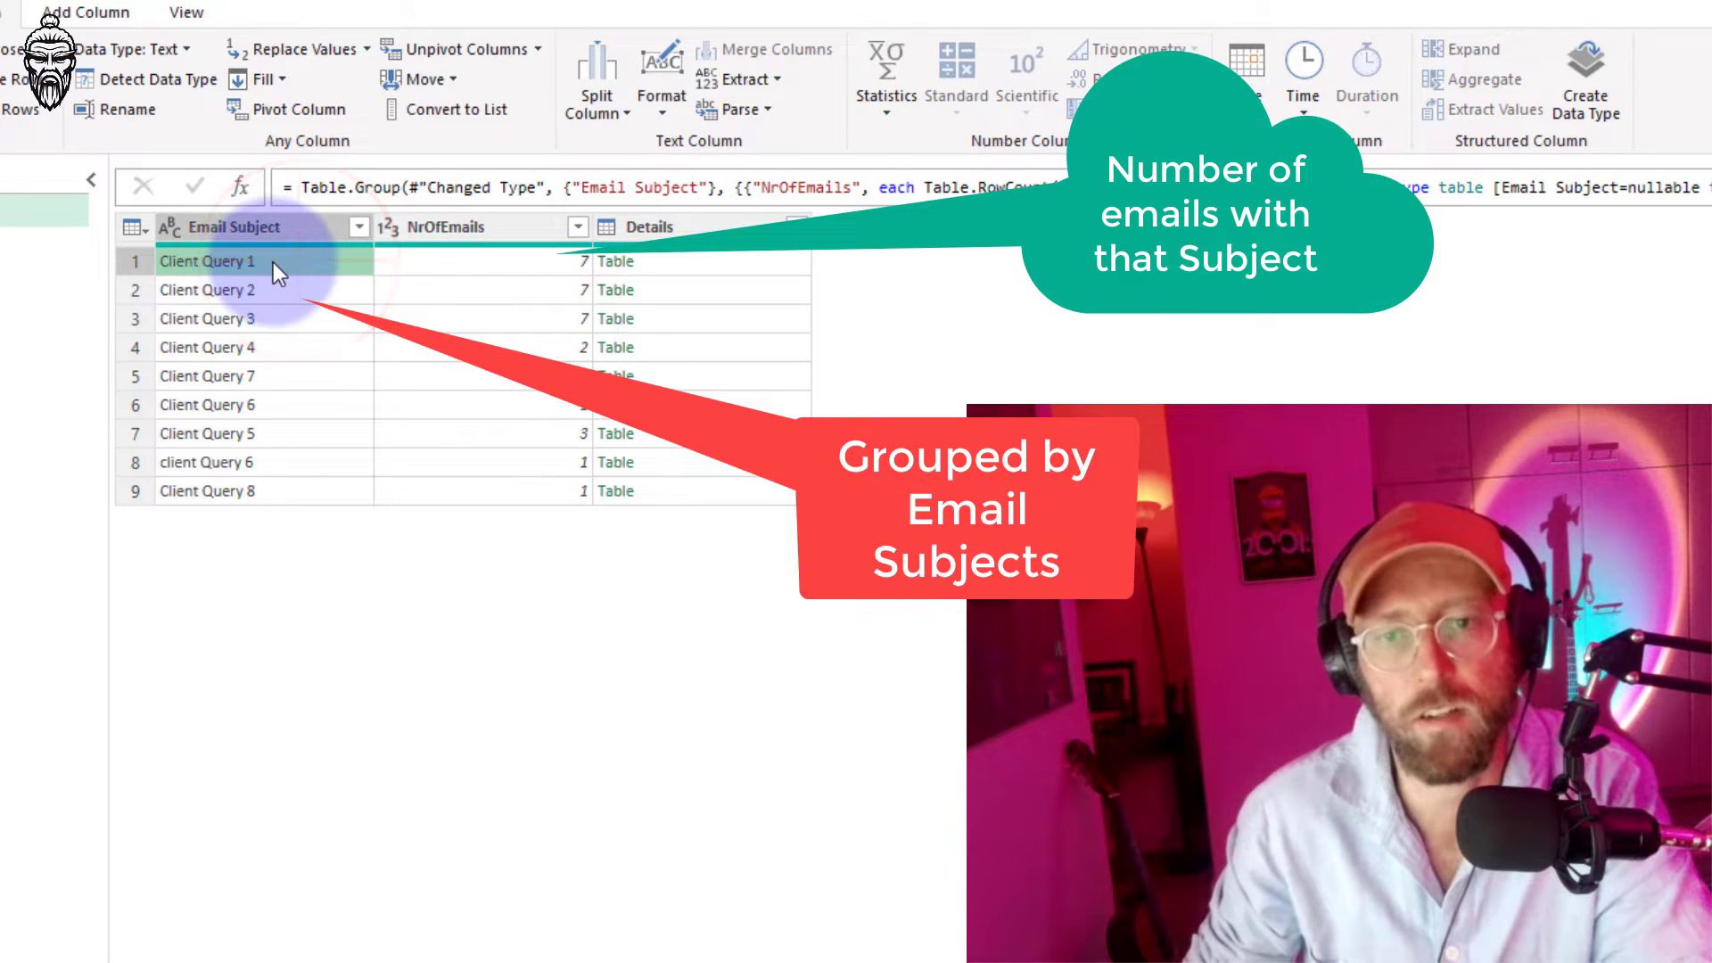
{"action": "left_click", "coordinate": [469, 259]}
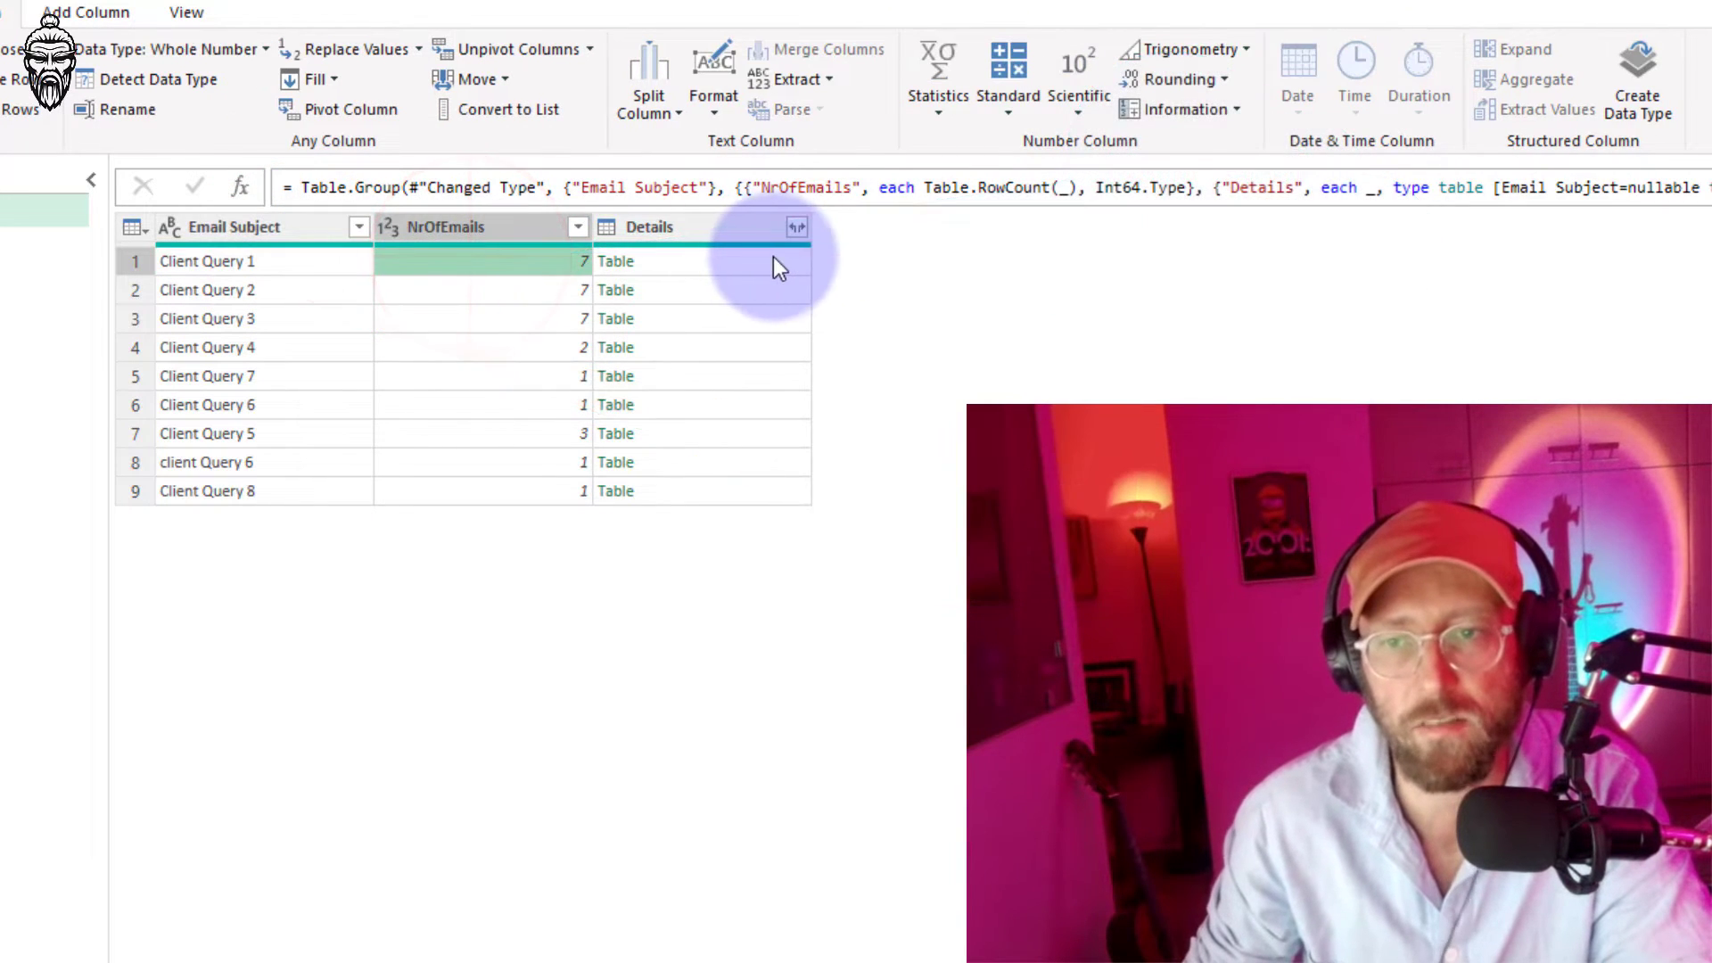
{"action": "left_click", "coordinate": [754, 259]}
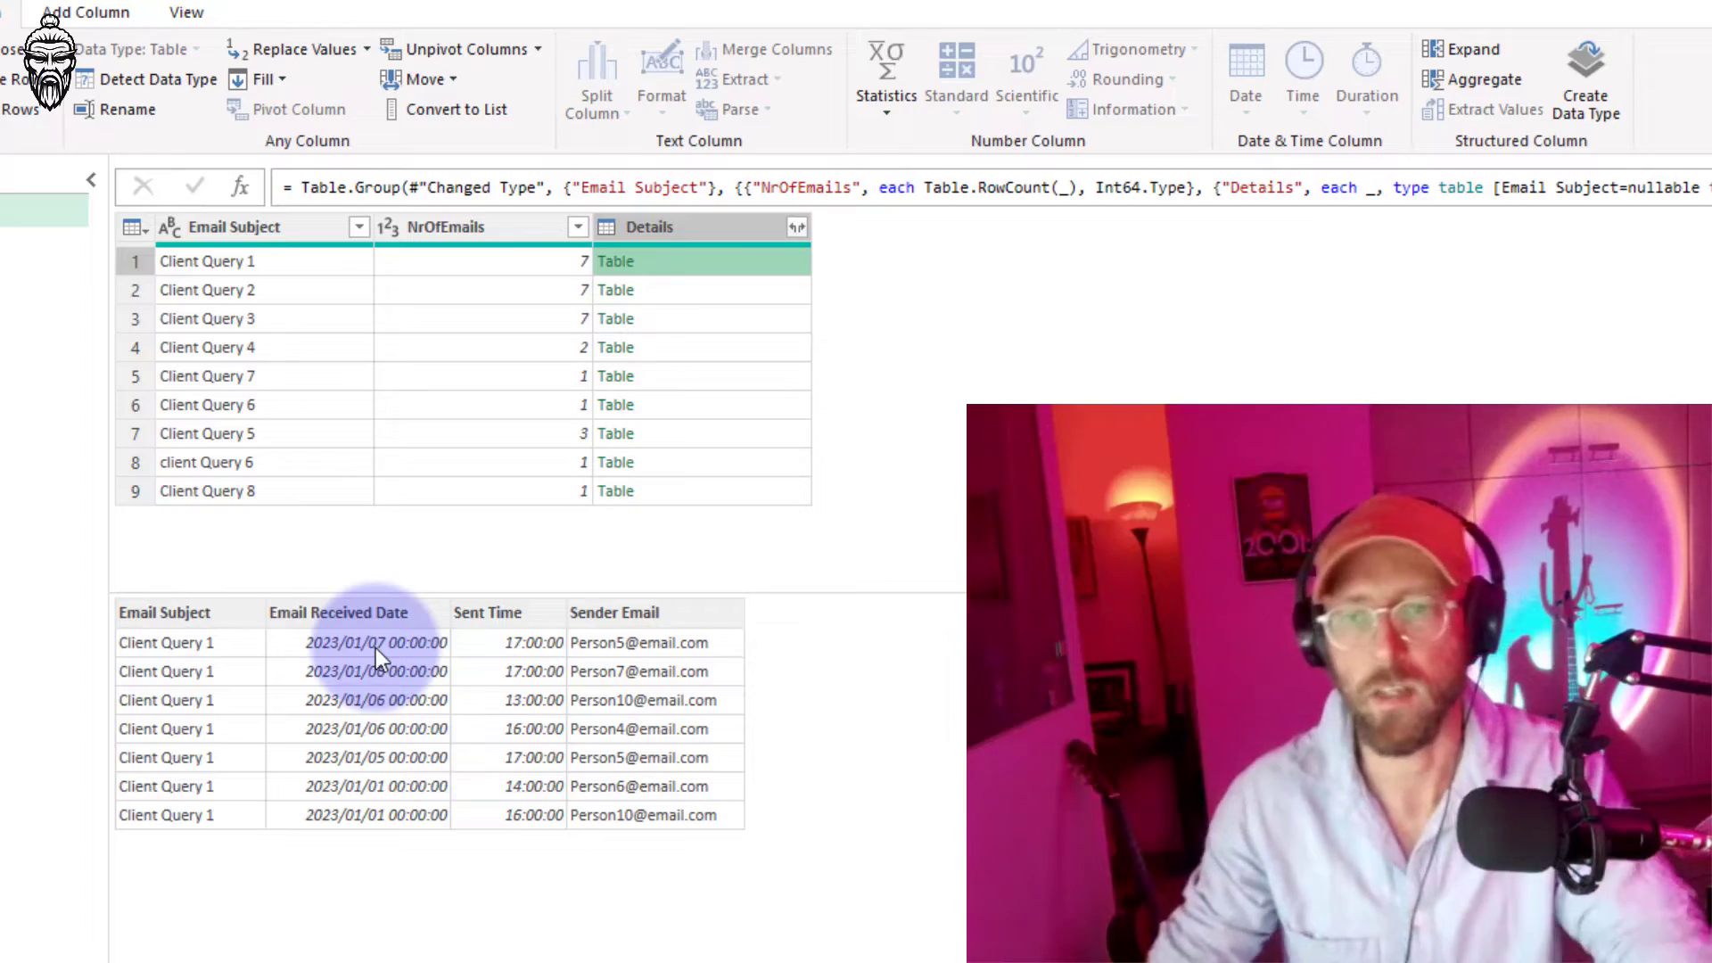
- Sort the rows after the Changed Type step by Email Received Date and Sent Time, both ascending
{"action": "left_click", "coordinate": [1613, 308]}
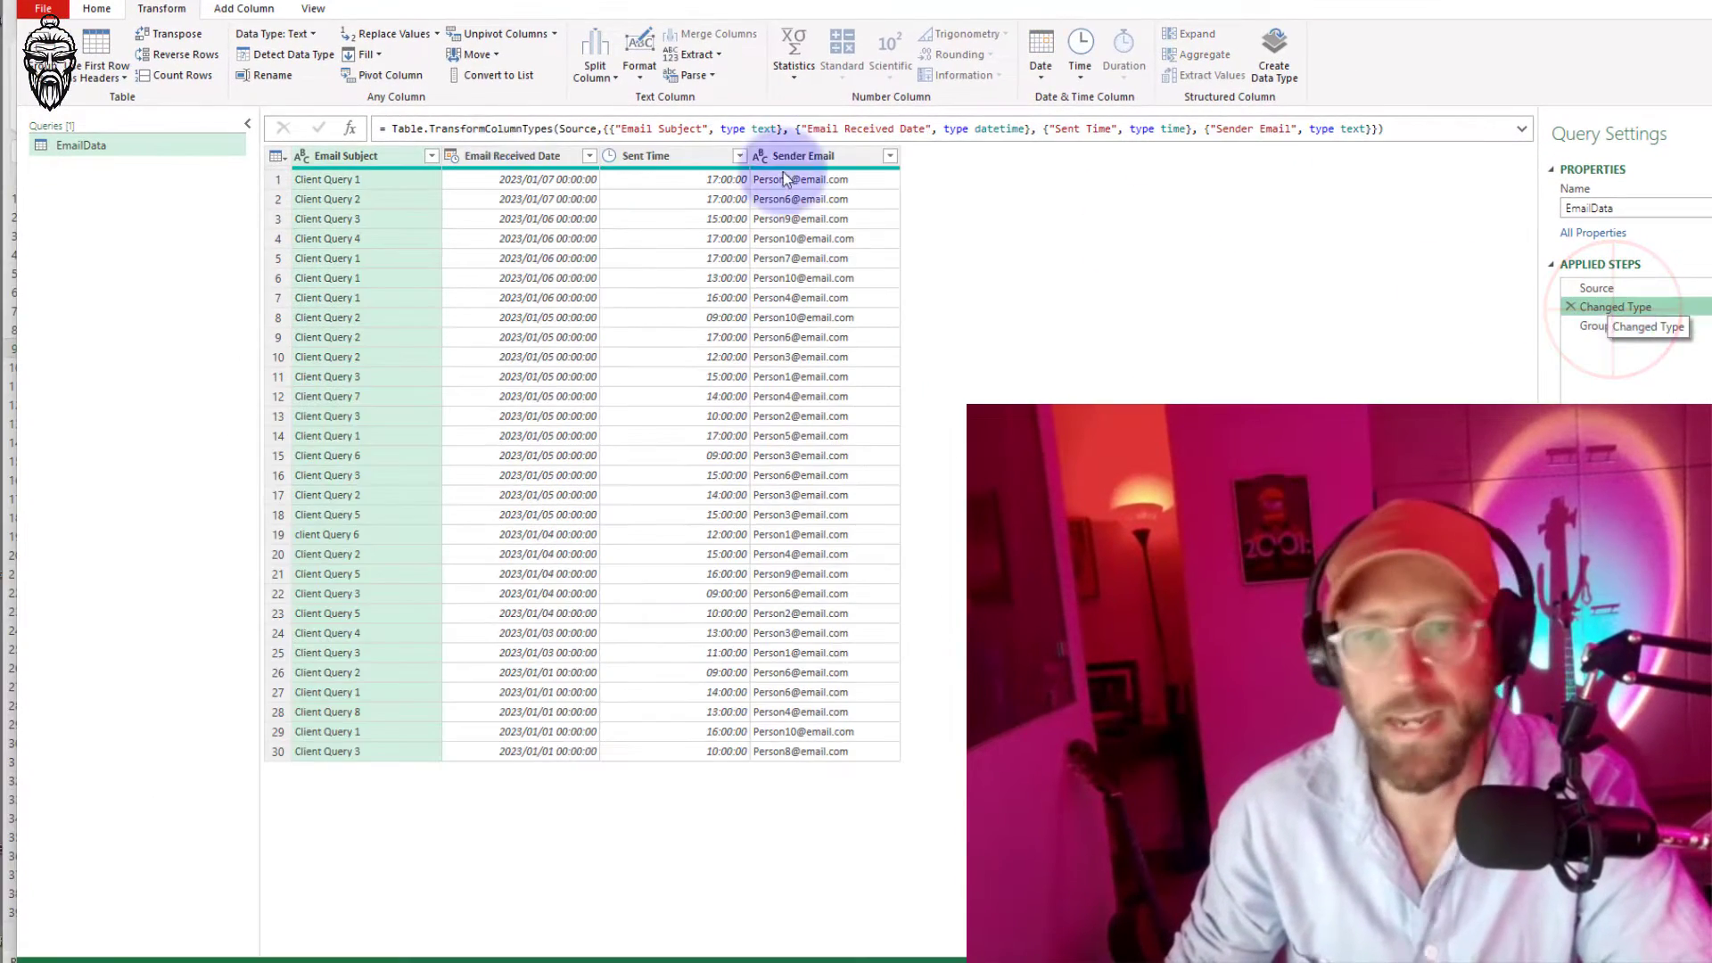
{"action": "left_click", "coordinate": [591, 157]}
{"action": "left_click", "coordinate": [400, 178]}
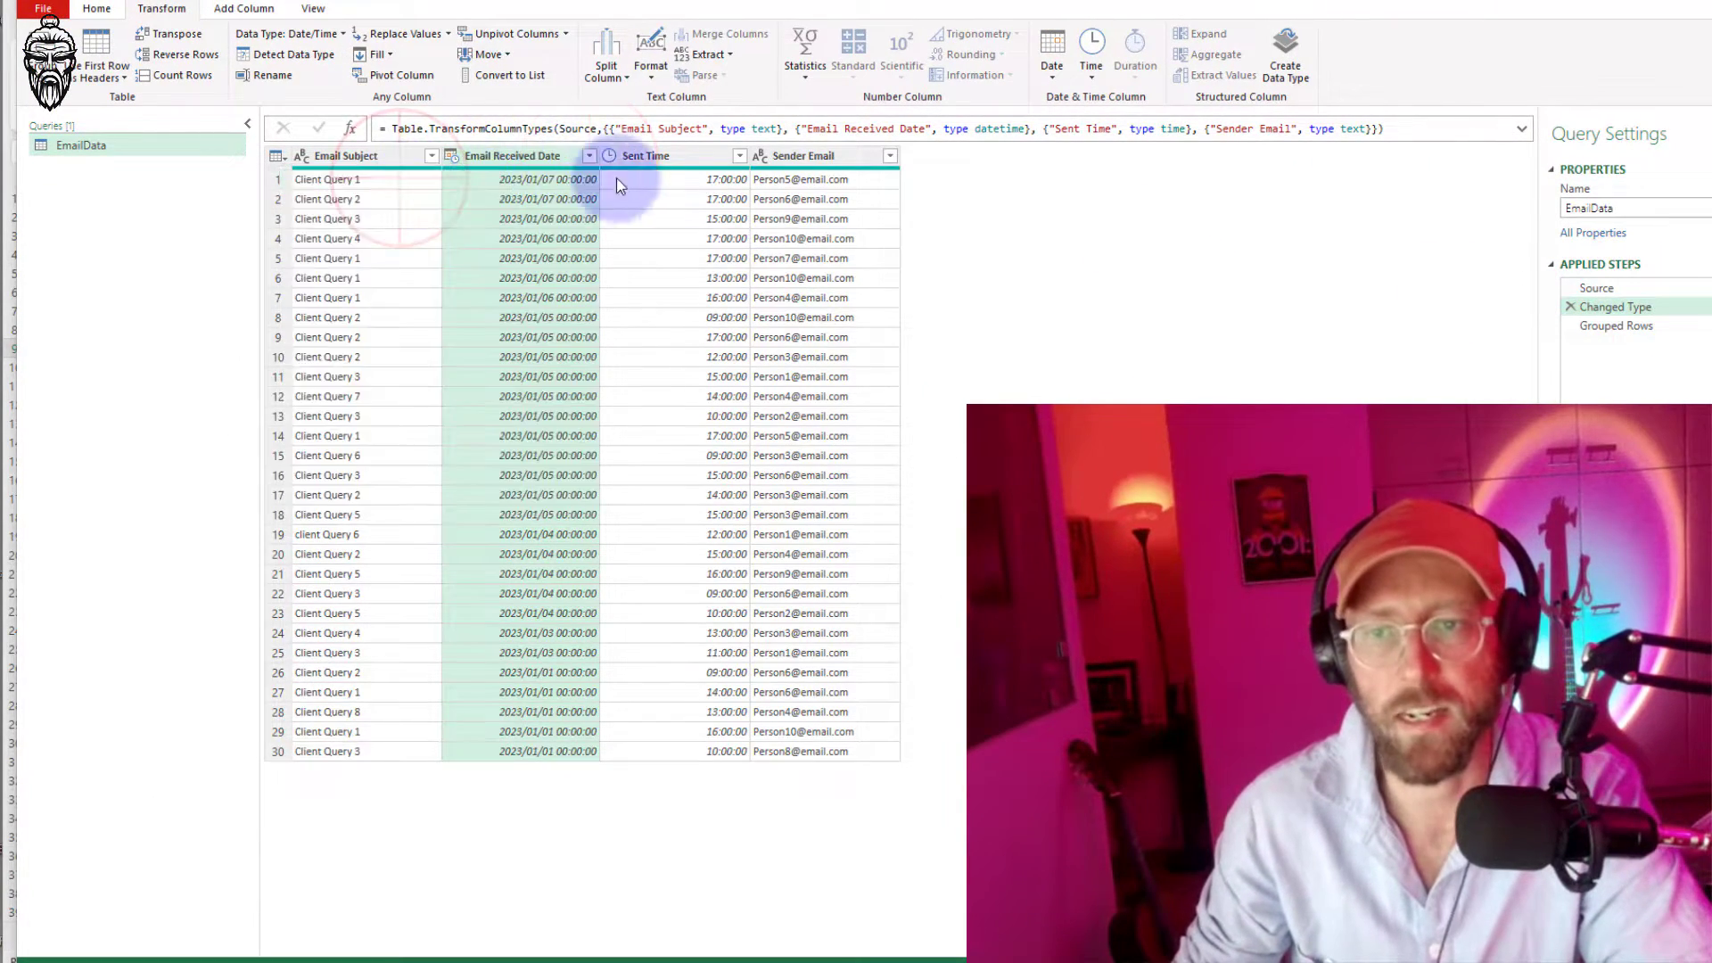
{"action": "left_click", "coordinate": [739, 155]}
{"action": "left_click", "coordinate": [549, 179]}
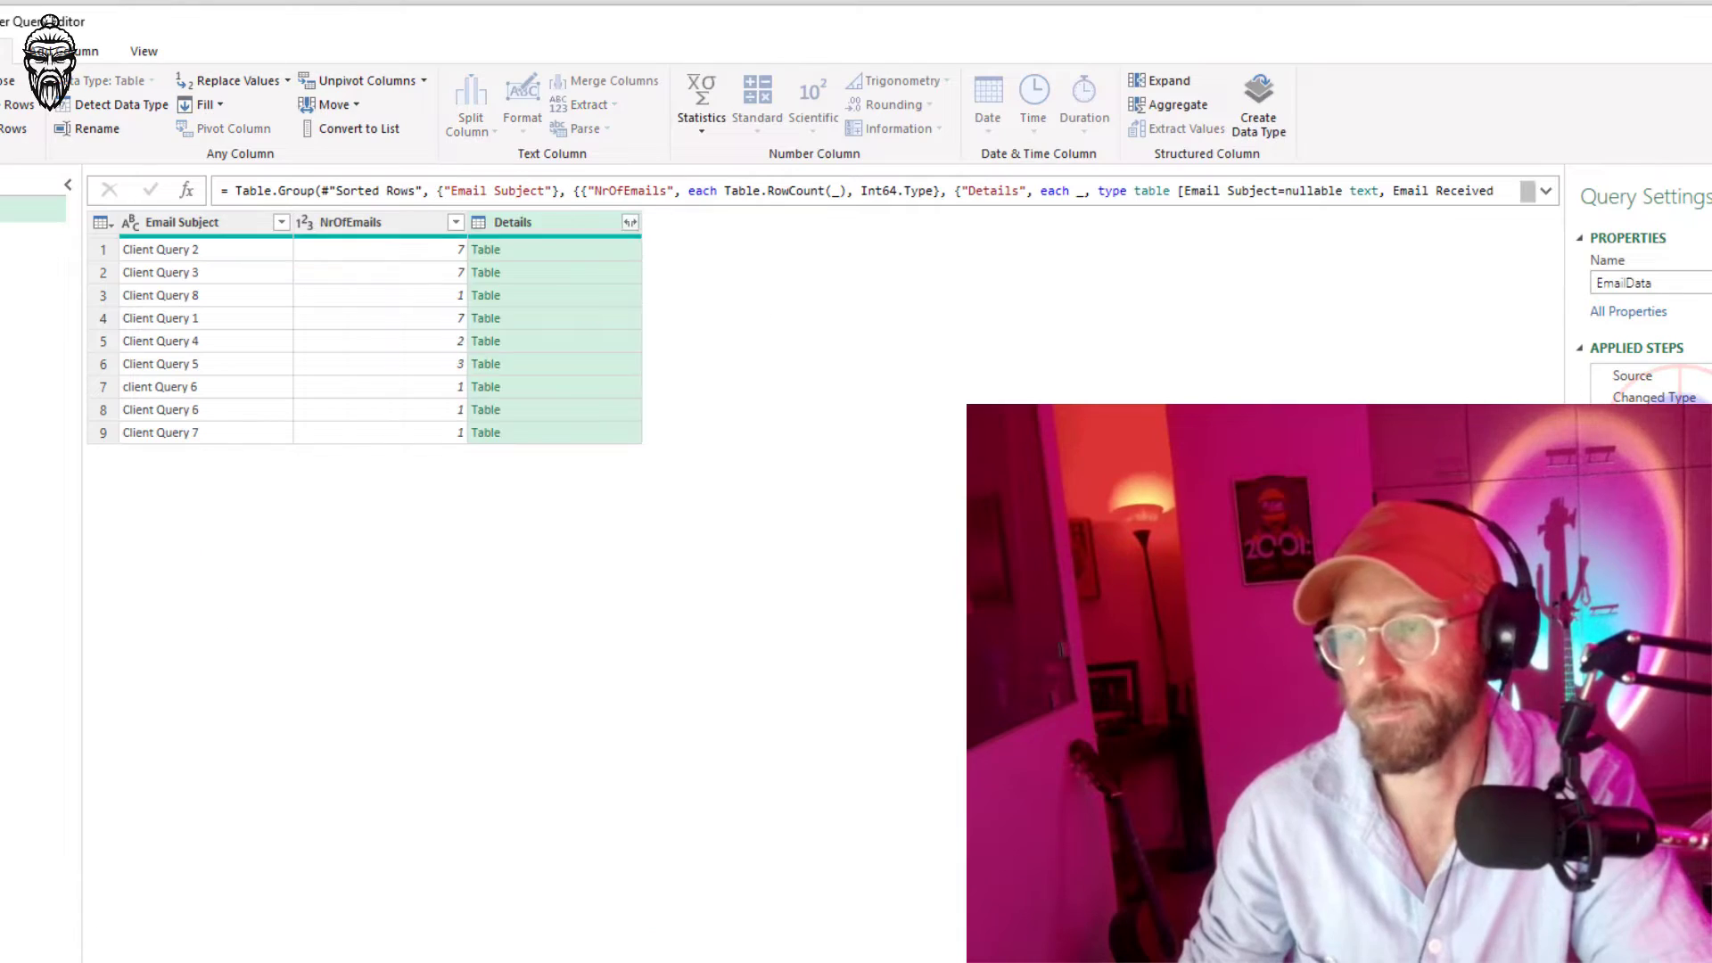
- In the Table.Group formula, replace the Details underscore with Table.AddIndexColumn(#"Changed Type", "Index", 1, 1, Int64.Type)
{"action": "left_click", "coordinate": [553, 249]}
{"action": "left_click", "coordinate": [1546, 190]}
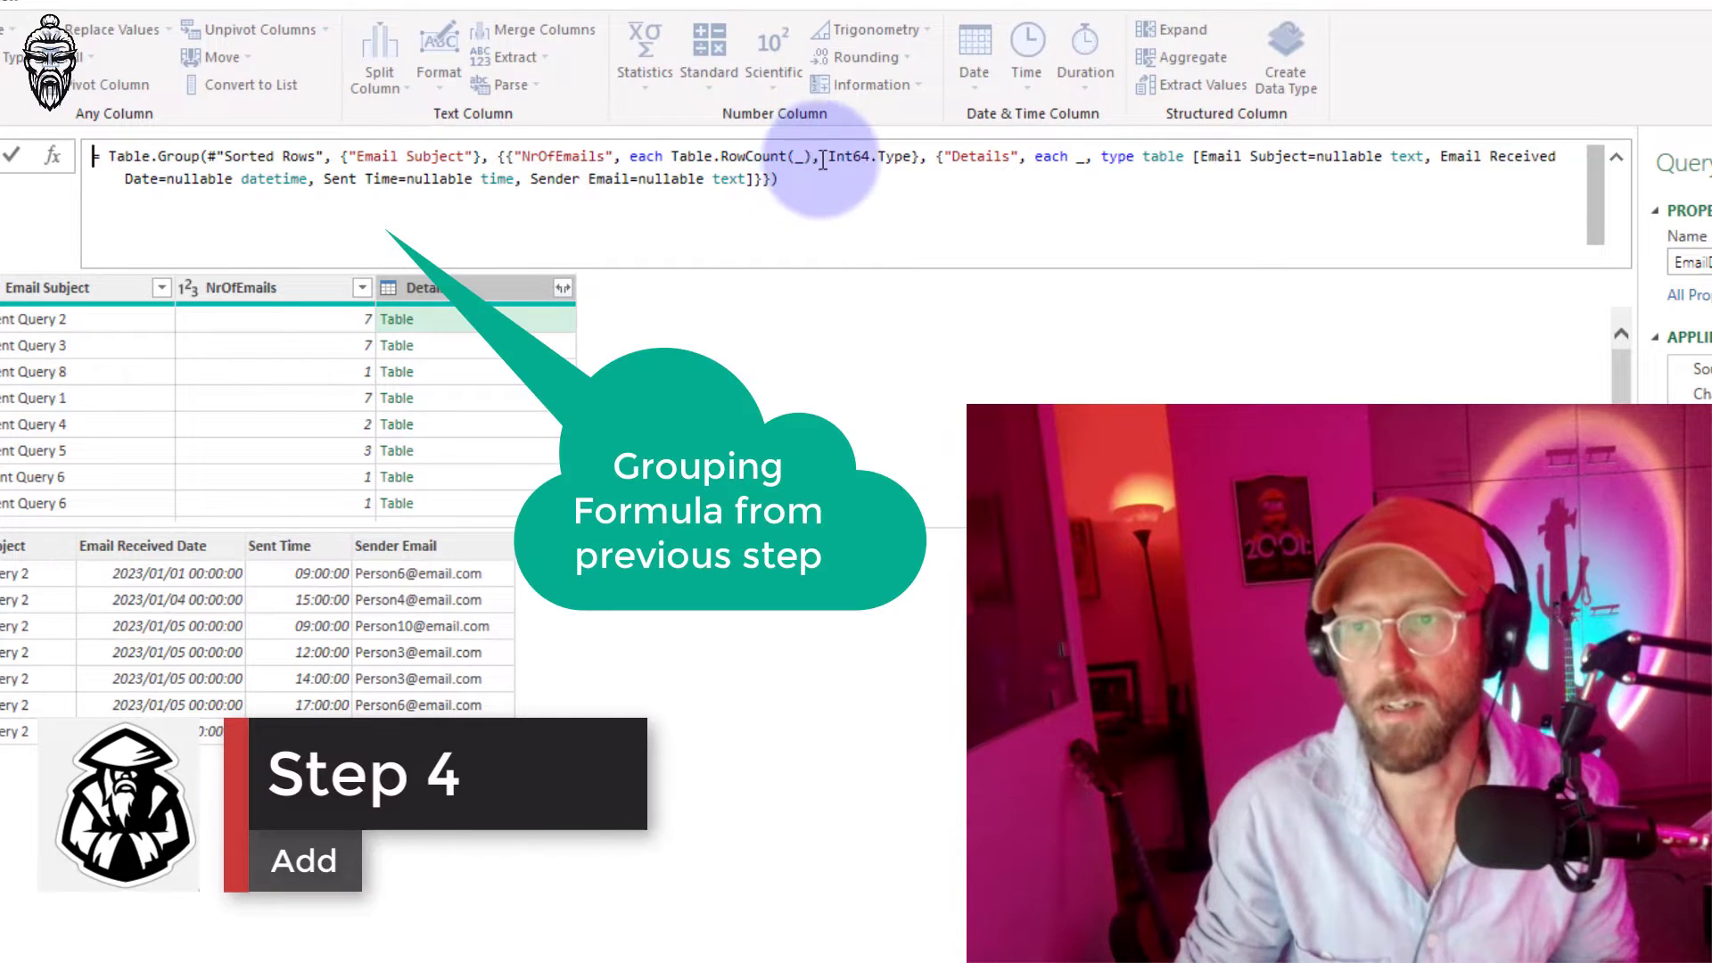
{"action": "left_click", "coordinate": [1084, 159]}
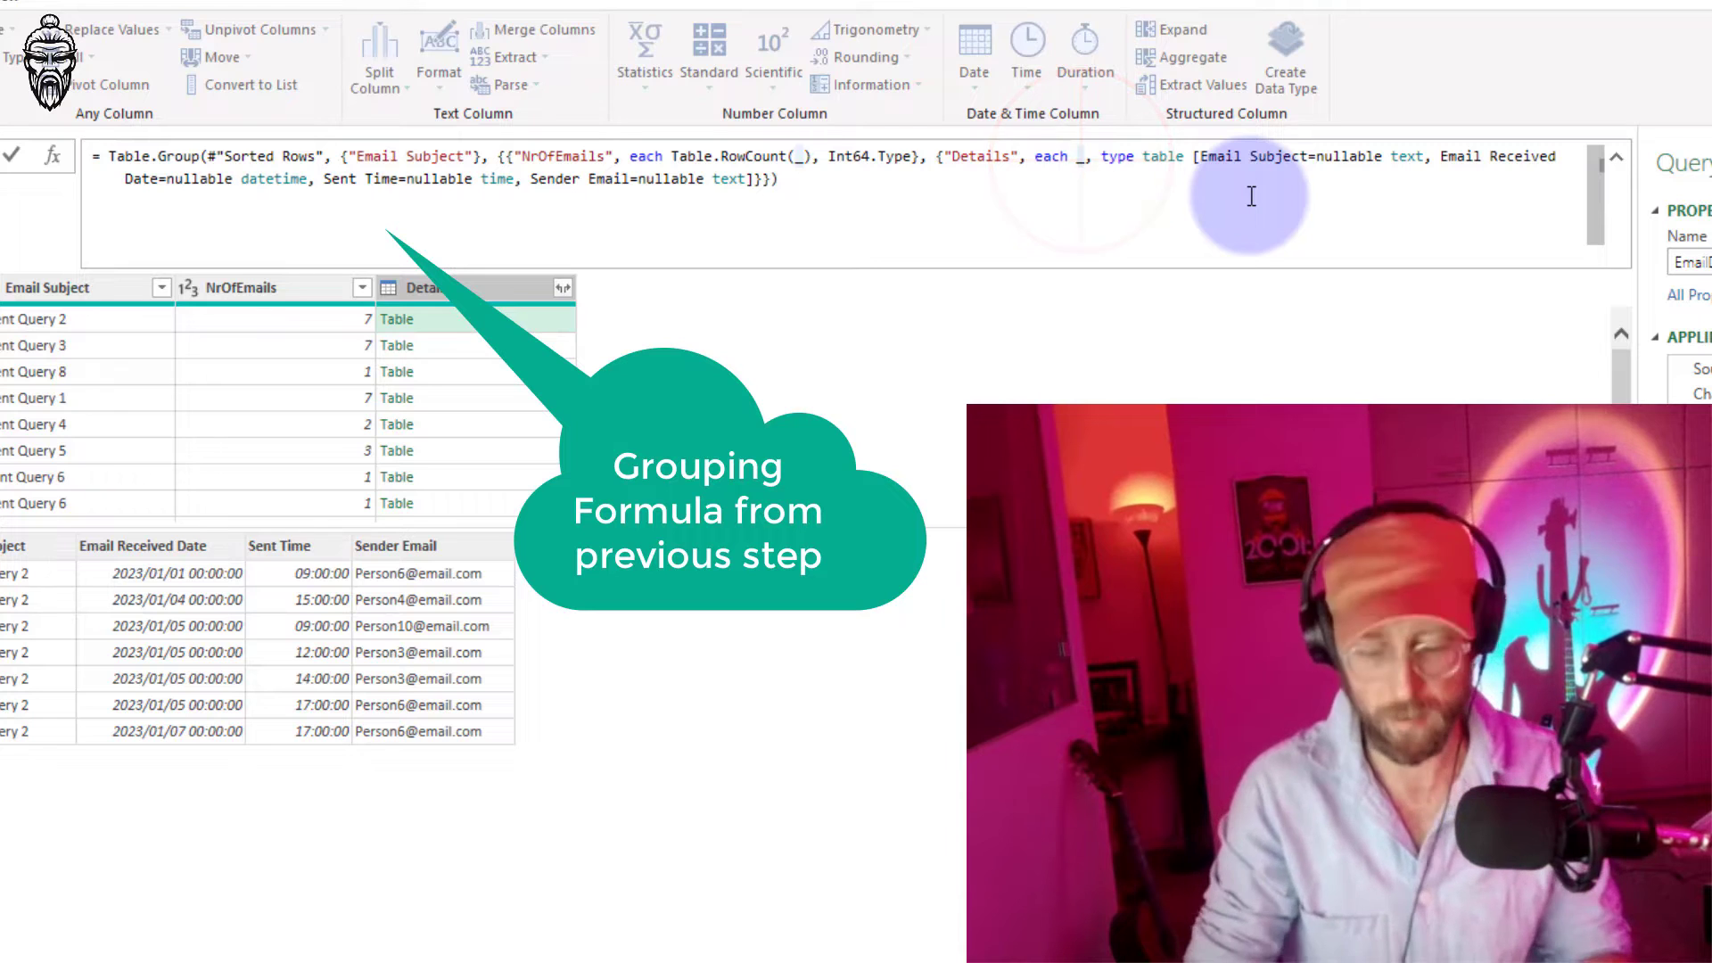
{"action": "key", "text": "BackSpace"}
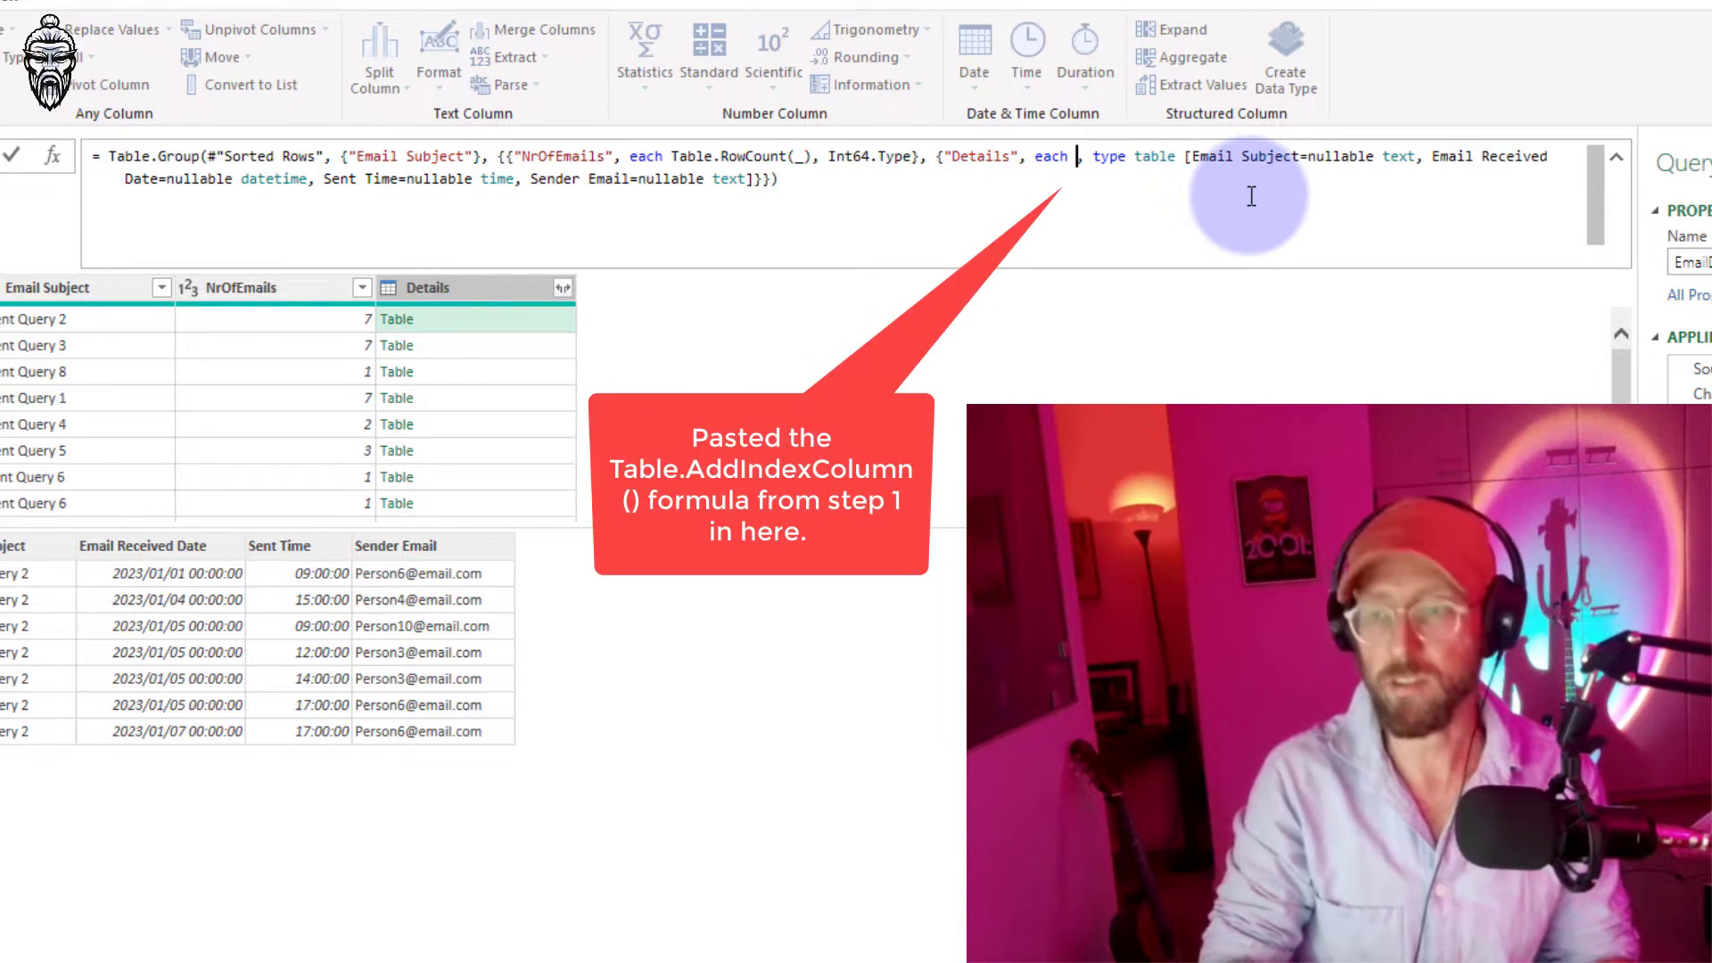
{"action": "type", "text": "Table.AddIndexColumn(#\"Changed Type\", \"Index\", 1, 1, Int64.Type)"}
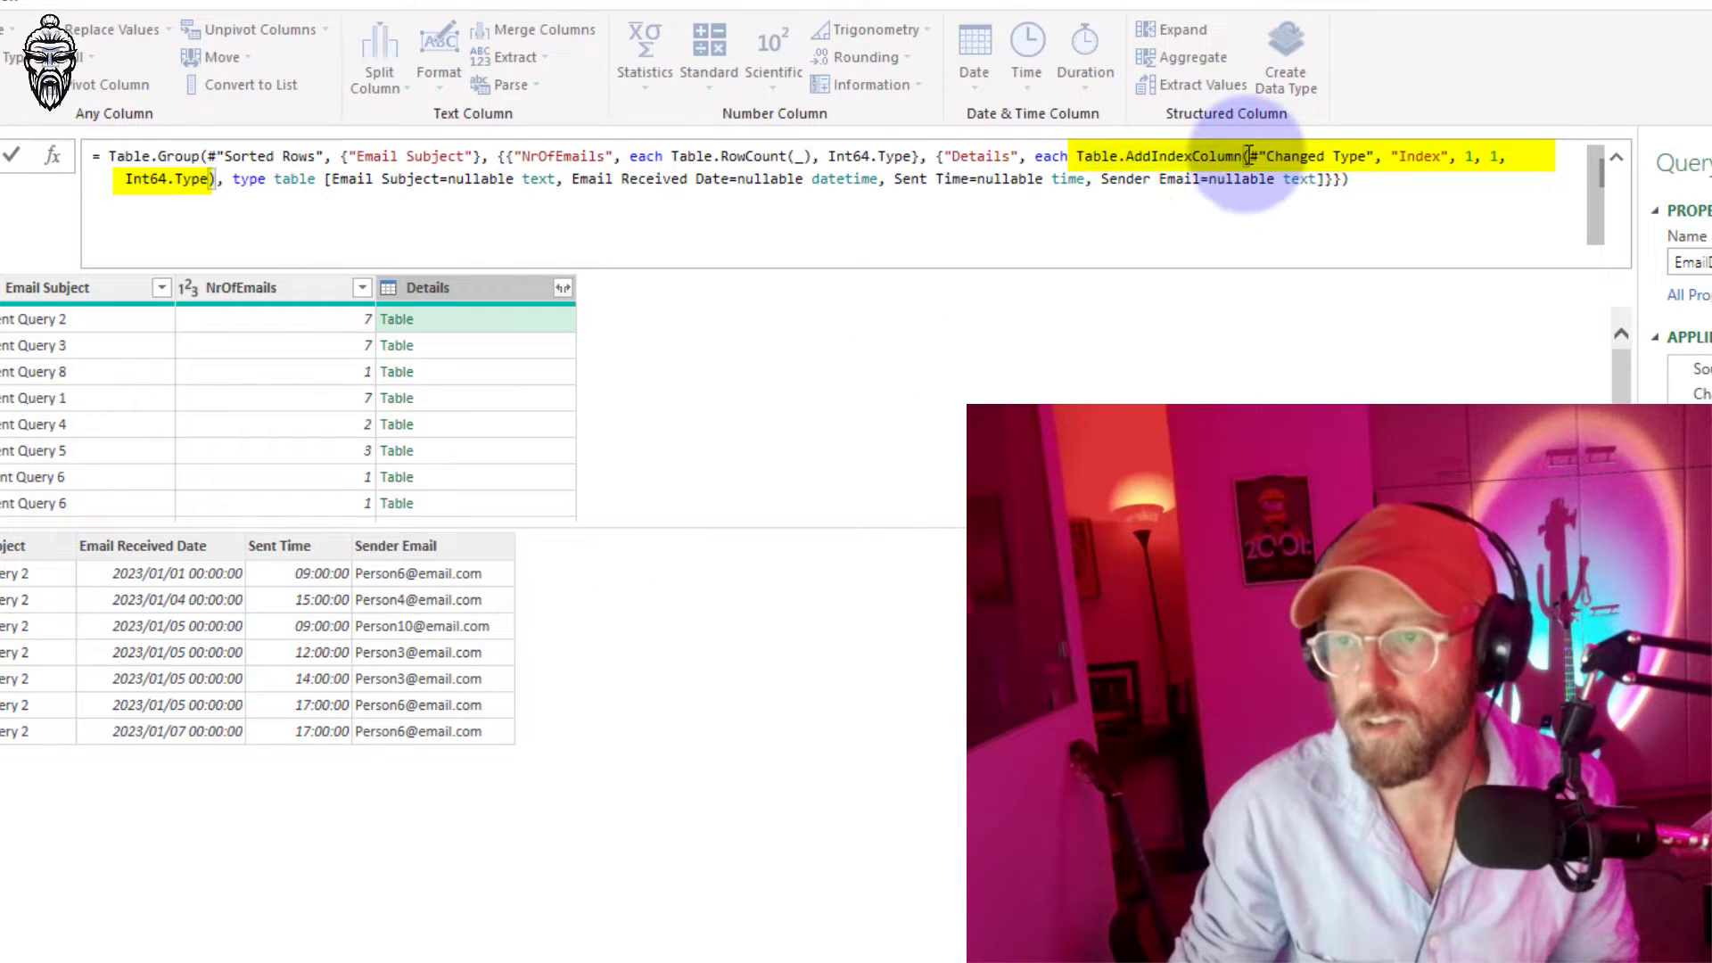
- Replace #"Changed Type" with _ inside Table.AddIndexColumn and apply the edited formula
{"action": "left_click_drag", "start_coordinate": [1248, 156], "coordinate": [1373, 156]}
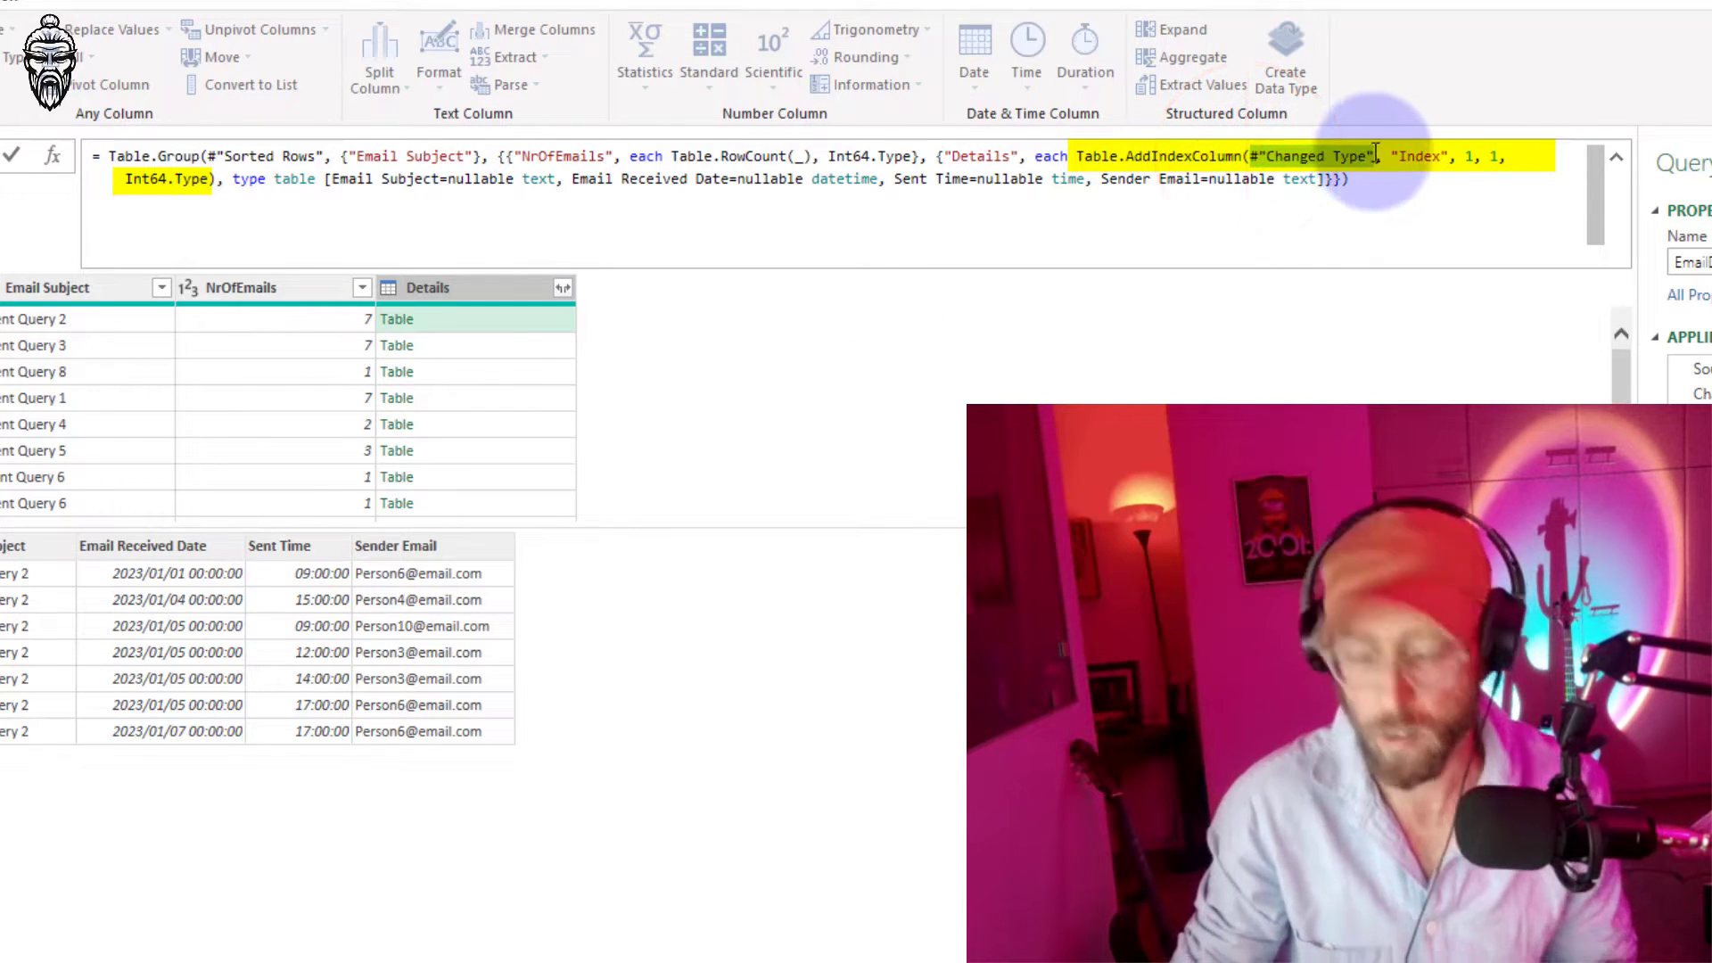
{"action": "key", "text": "BackSpace"}
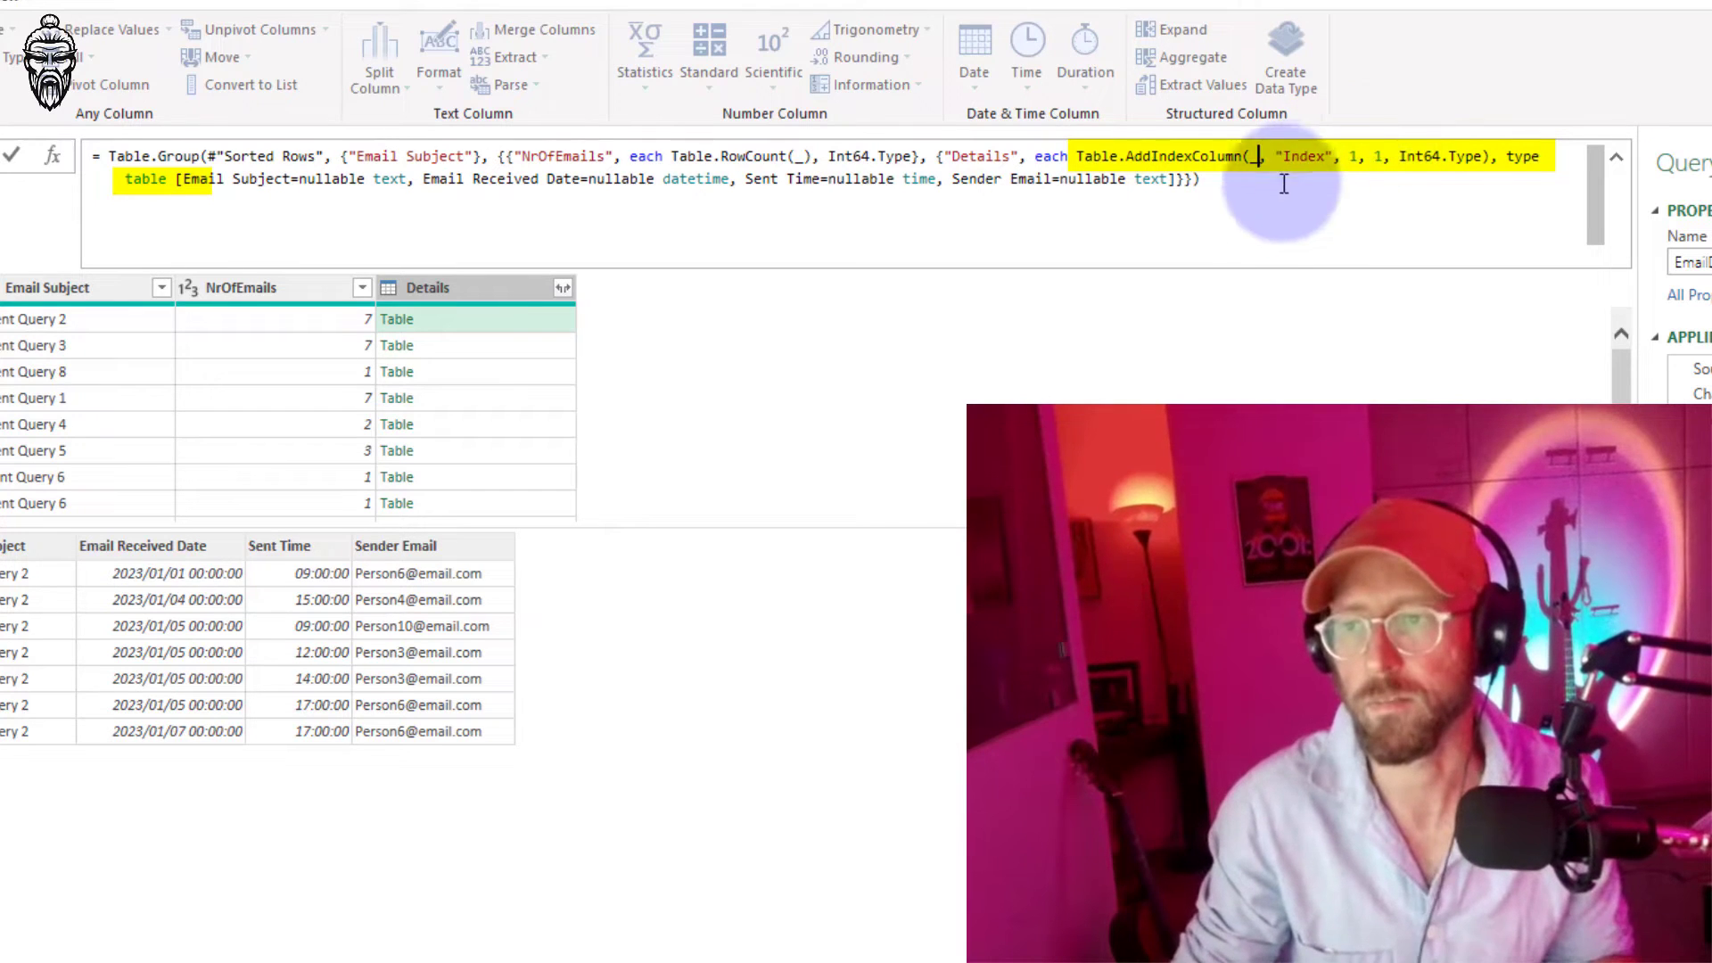
{"action": "left_click", "coordinate": [1247, 181]}
{"action": "key", "text": "Return"}
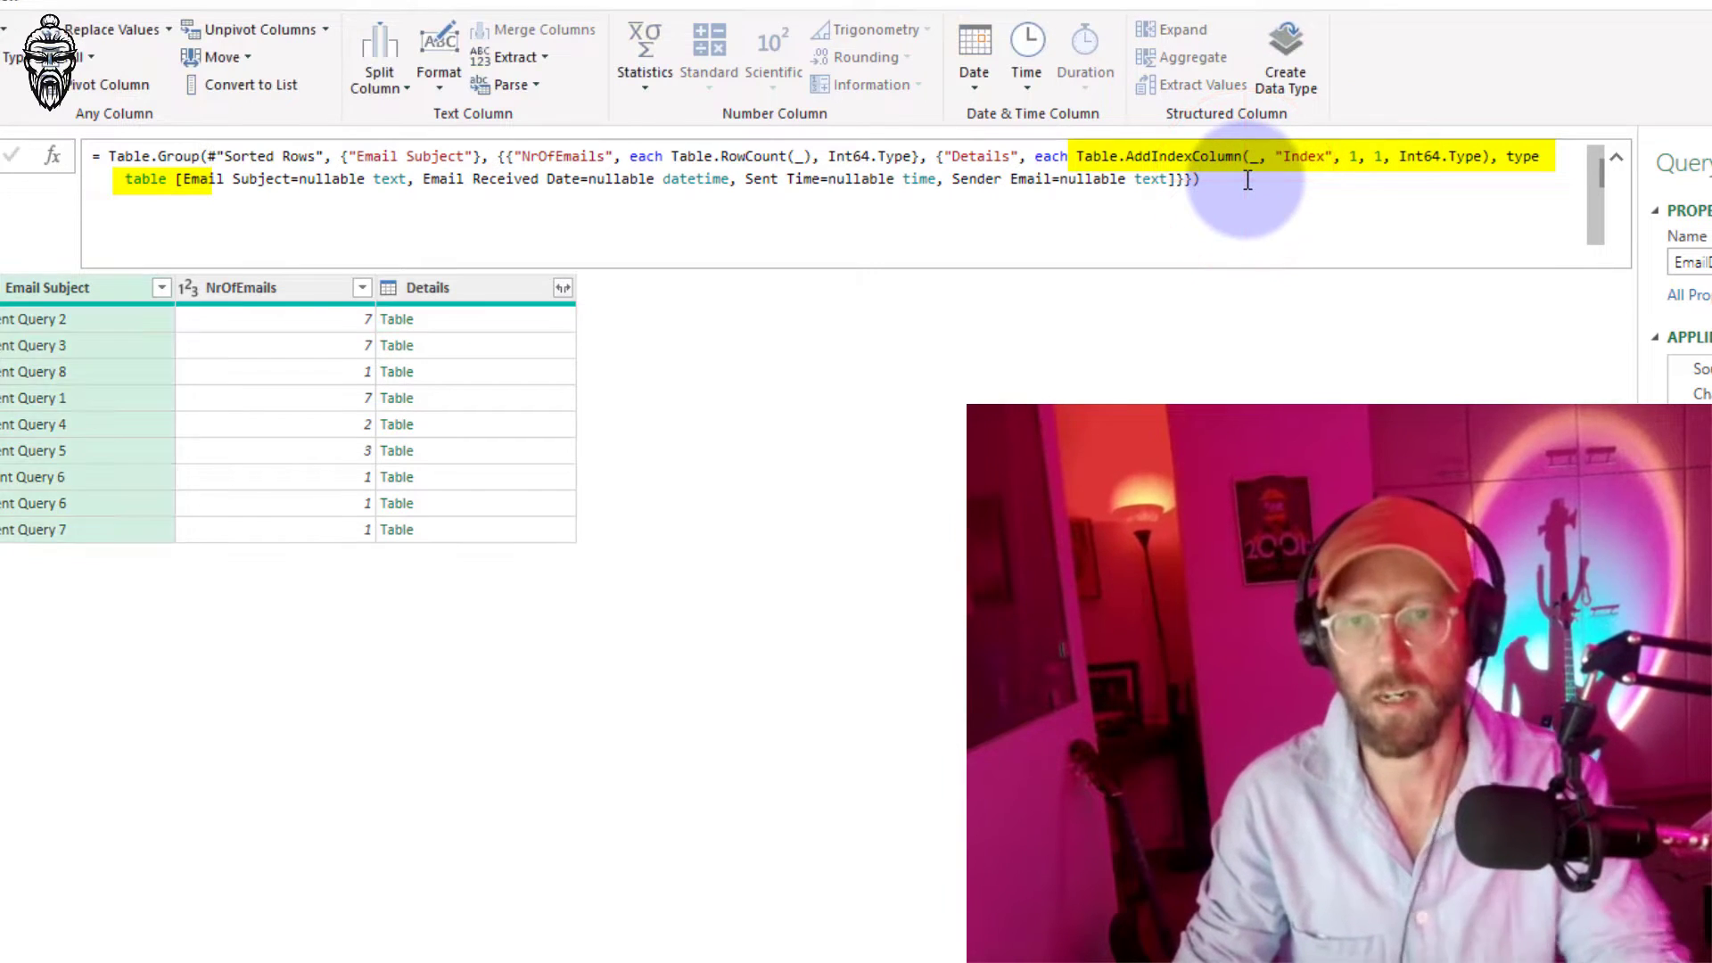
- Preview the nested Details tables of several subjects to check the Index numbering within each group
{"action": "left_click", "coordinate": [489, 321]}
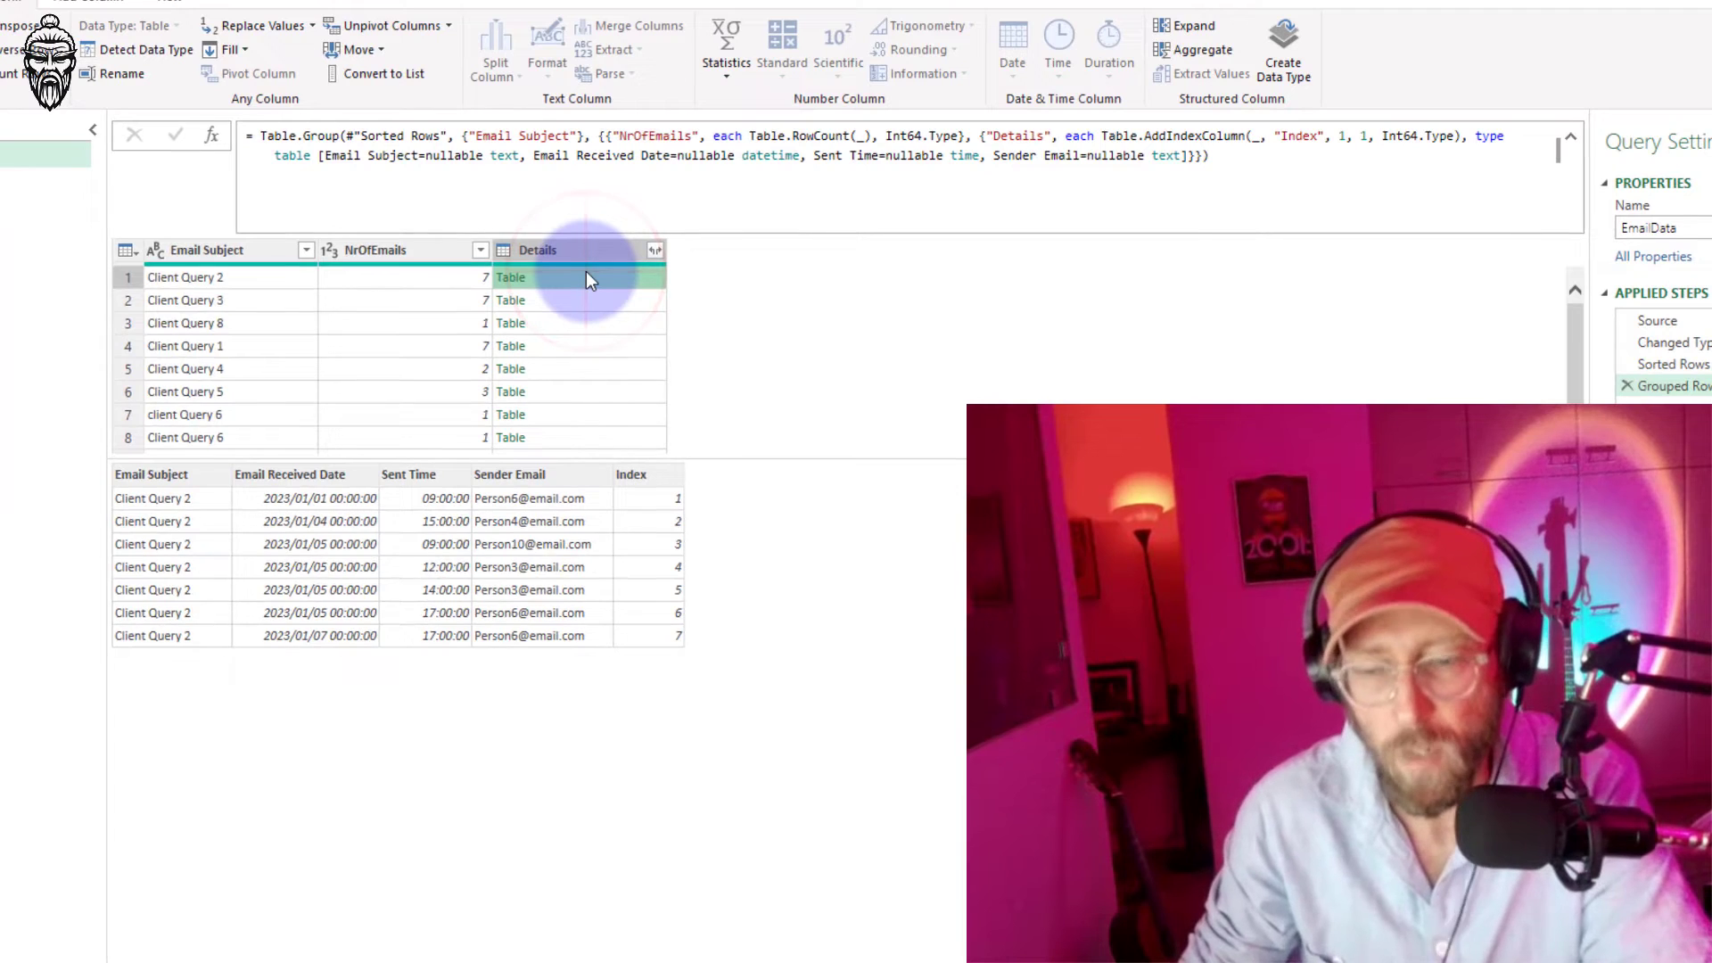
{"action": "left_click", "coordinate": [597, 328]}
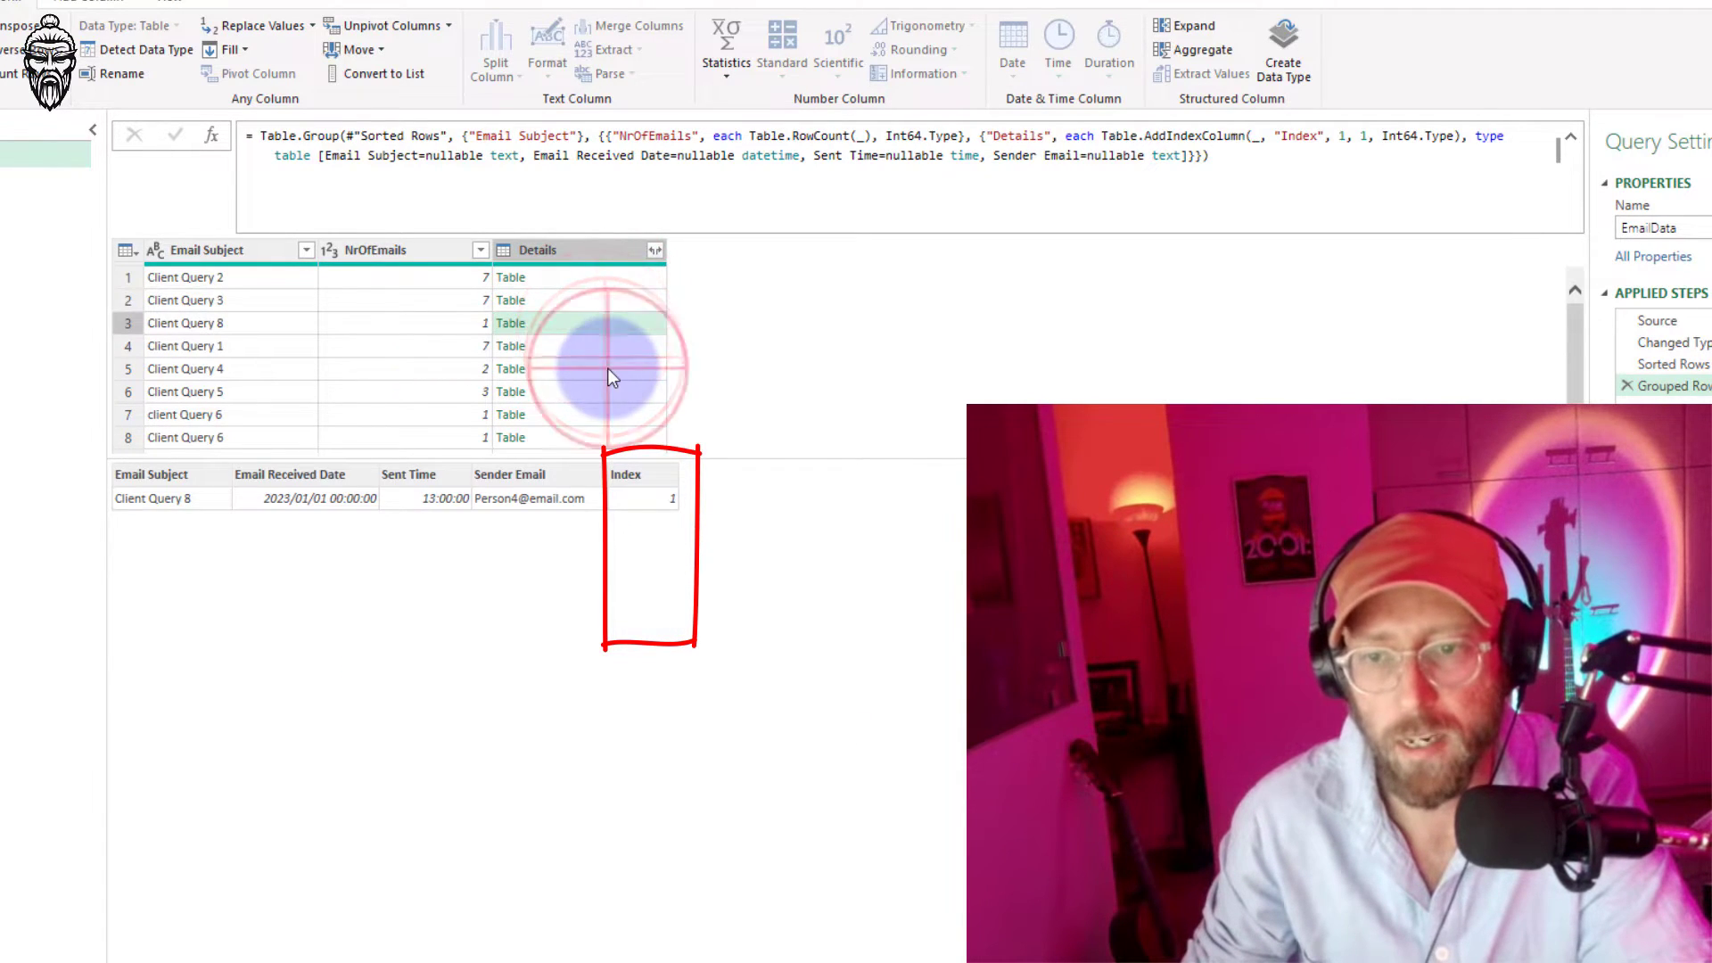
{"action": "left_click", "coordinate": [607, 368]}
{"action": "left_click", "coordinate": [610, 391]}
{"action": "left_click", "coordinate": [610, 414]}
{"action": "left_click", "coordinate": [609, 437]}
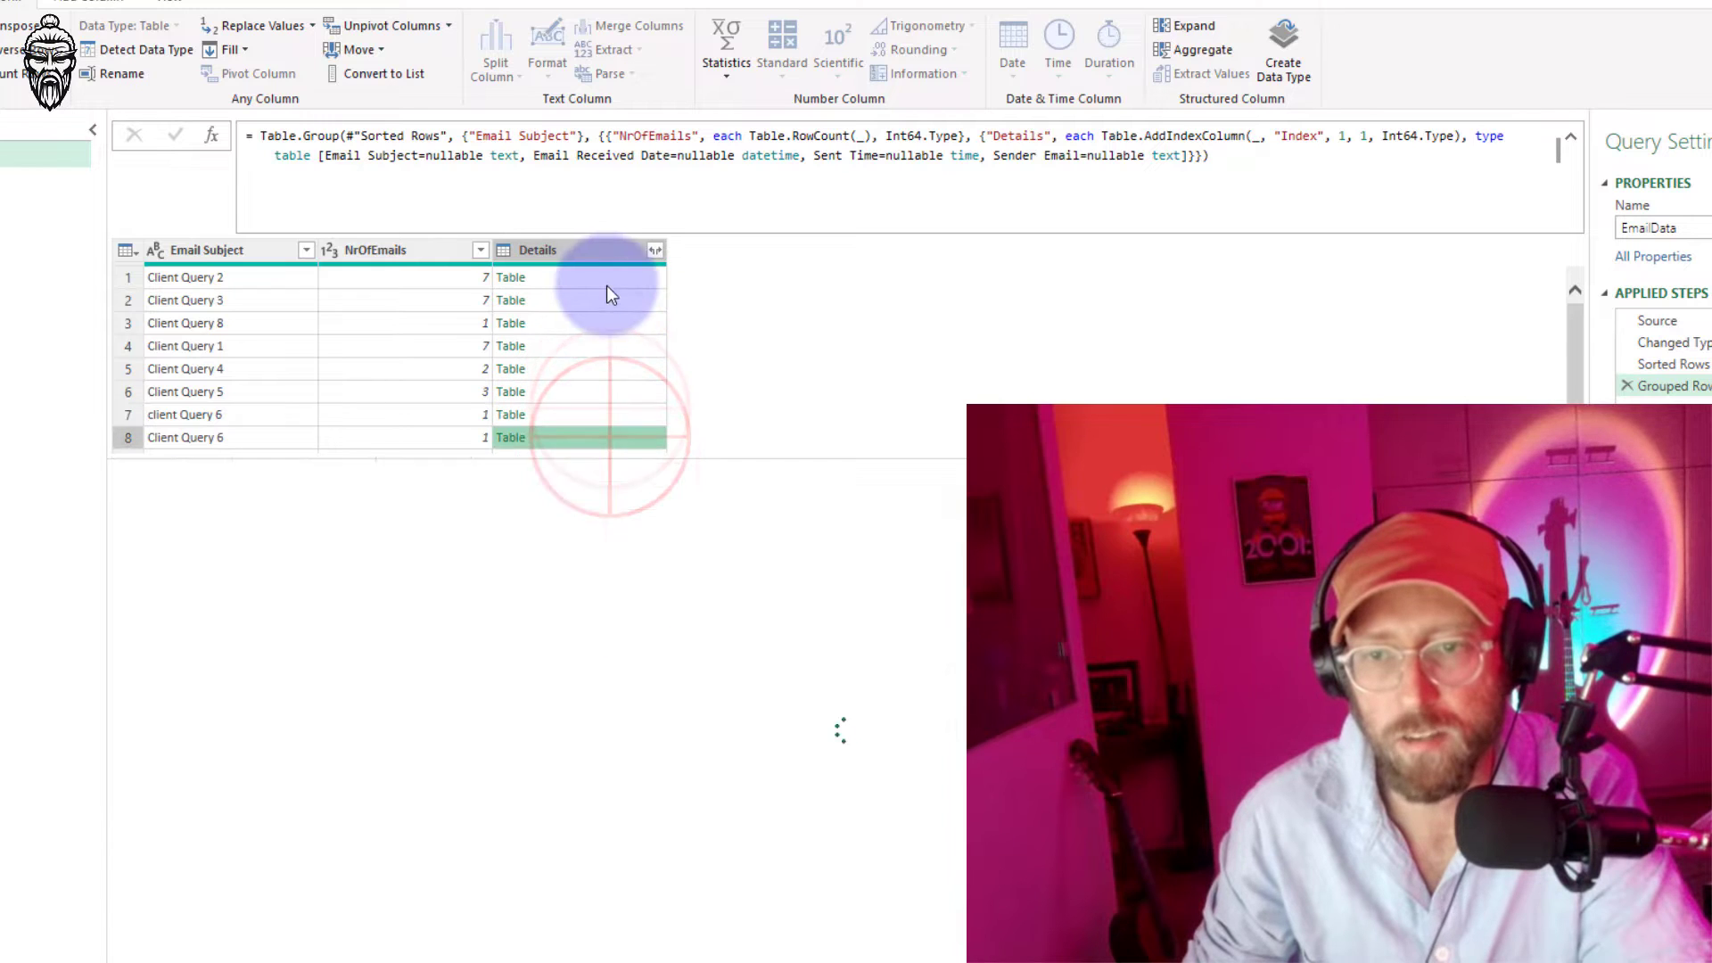
{"action": "left_click", "coordinate": [608, 280]}
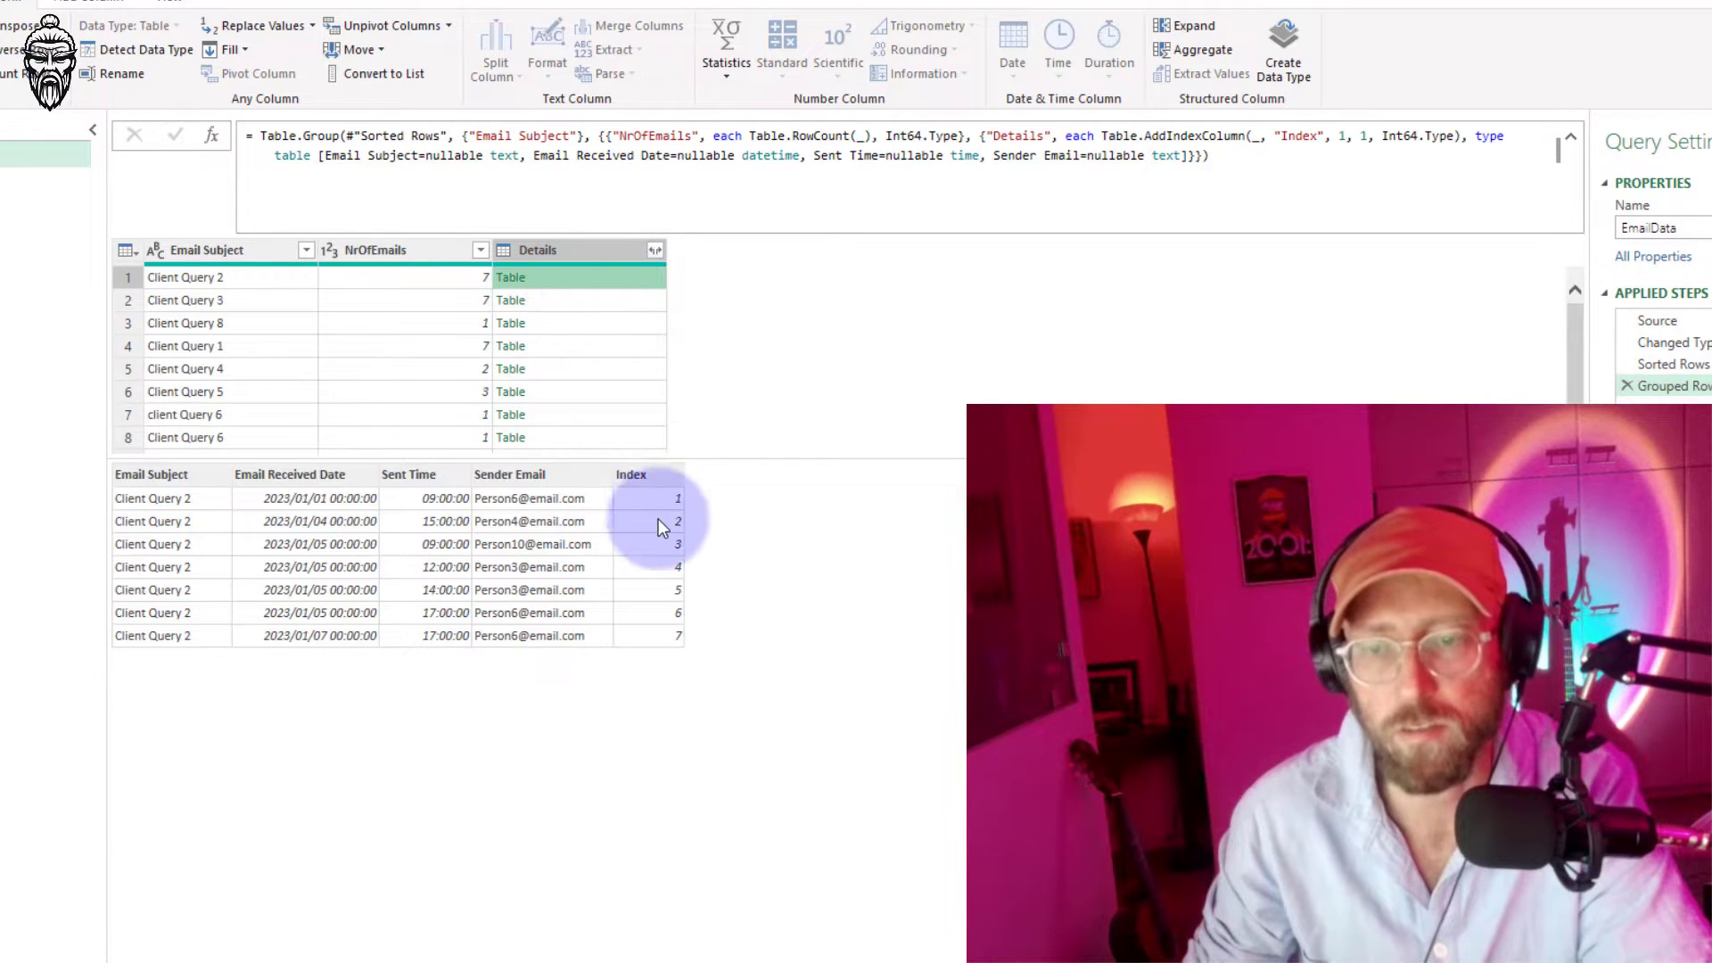
- Rename the index column in the Table.AddIndexColumn formula to EmailSeq and apply the change
{"action": "double_click", "coordinate": [1300, 136]}
{"action": "type", "text": "E"}
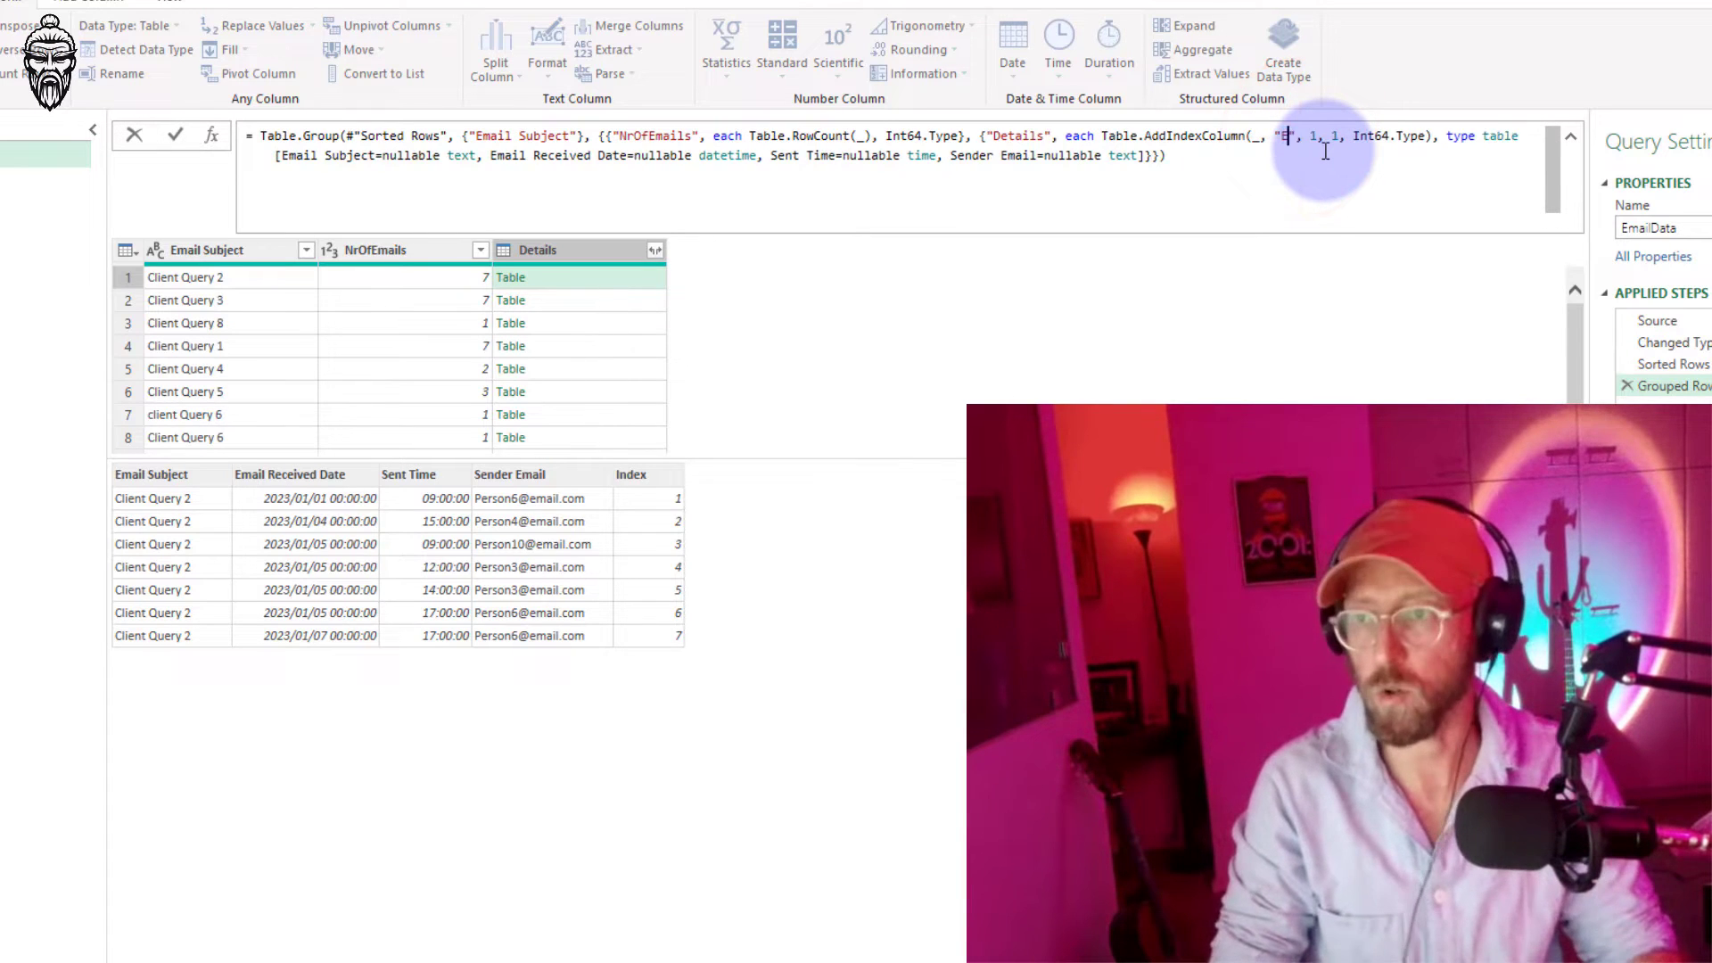
{"action": "type", "text": "mail"}
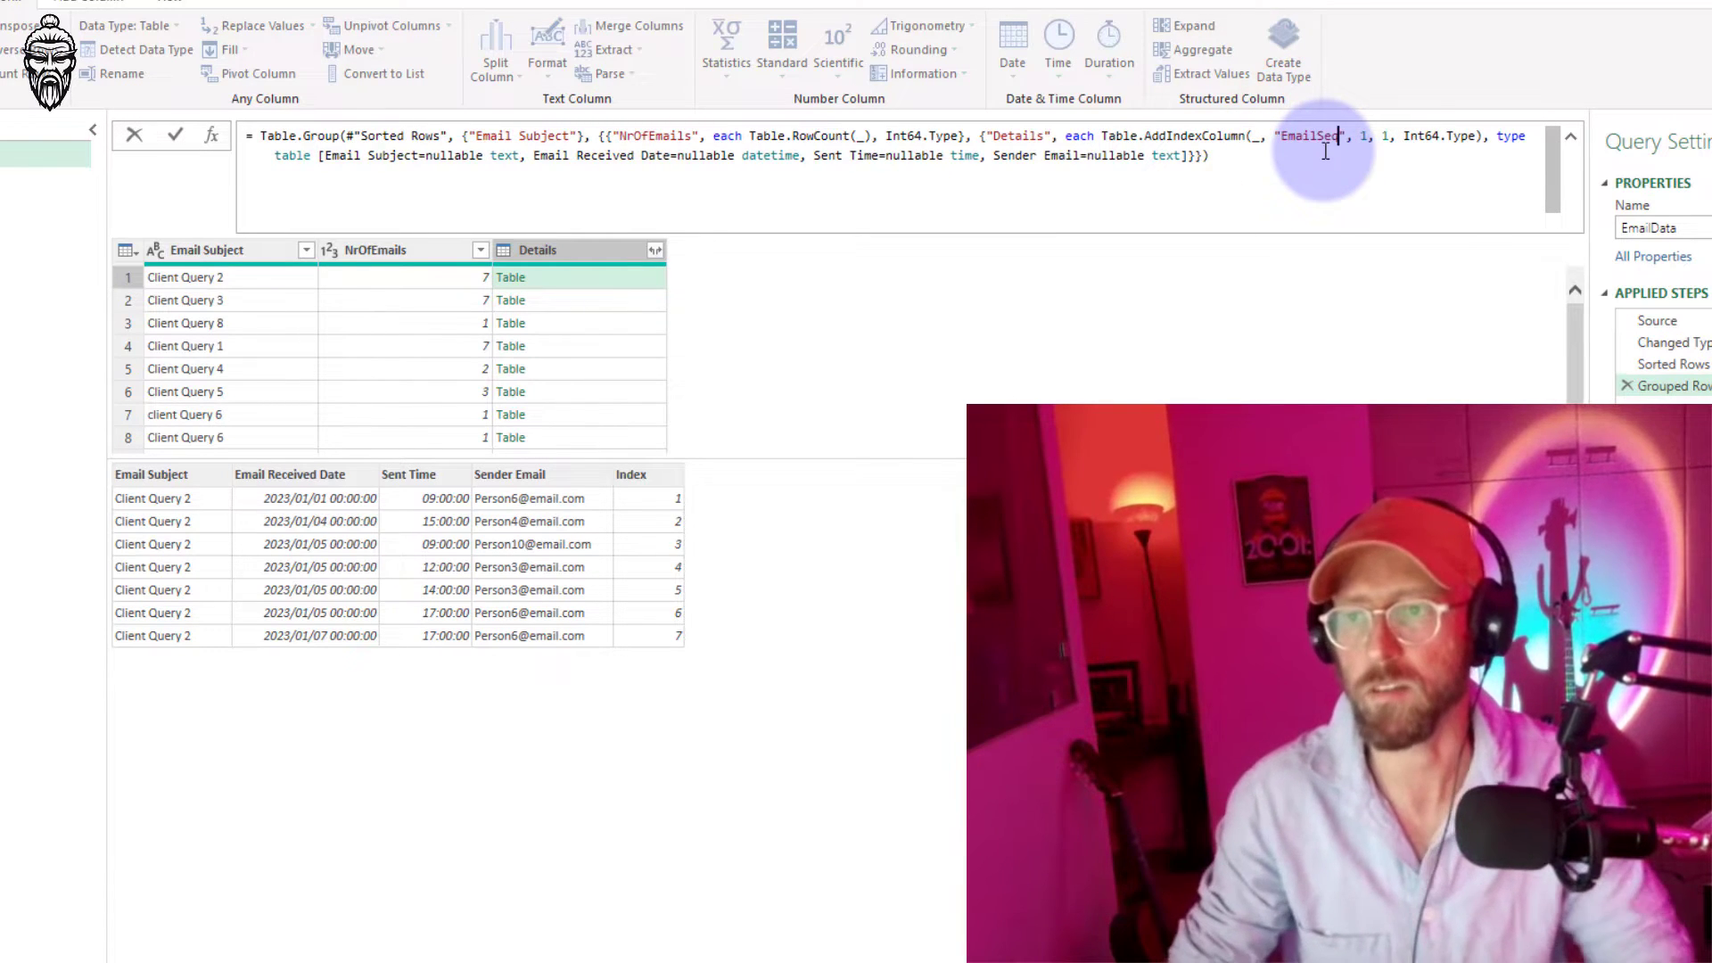
{"action": "type", "text": "Seq"}
{"action": "left_click", "coordinate": [1235, 161]}
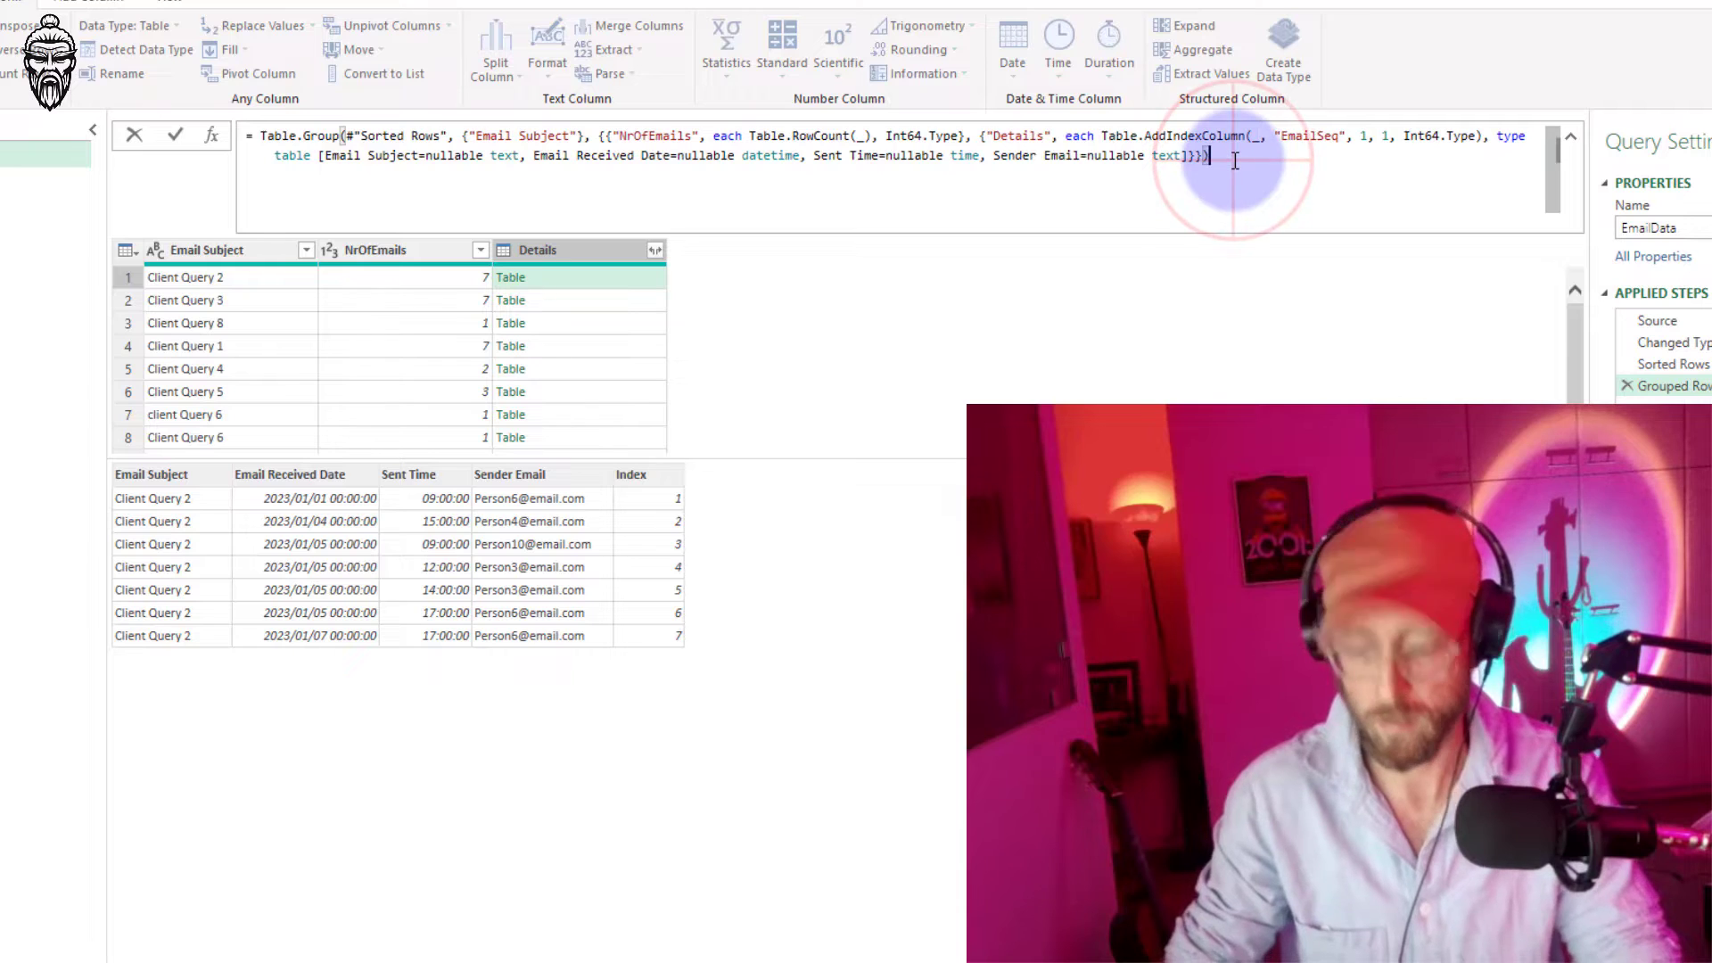
{"action": "key", "text": "Return"}
- Preview the nested Details tables of several subjects to check the EmailSeq column
{"action": "left_click", "coordinate": [621, 300]}
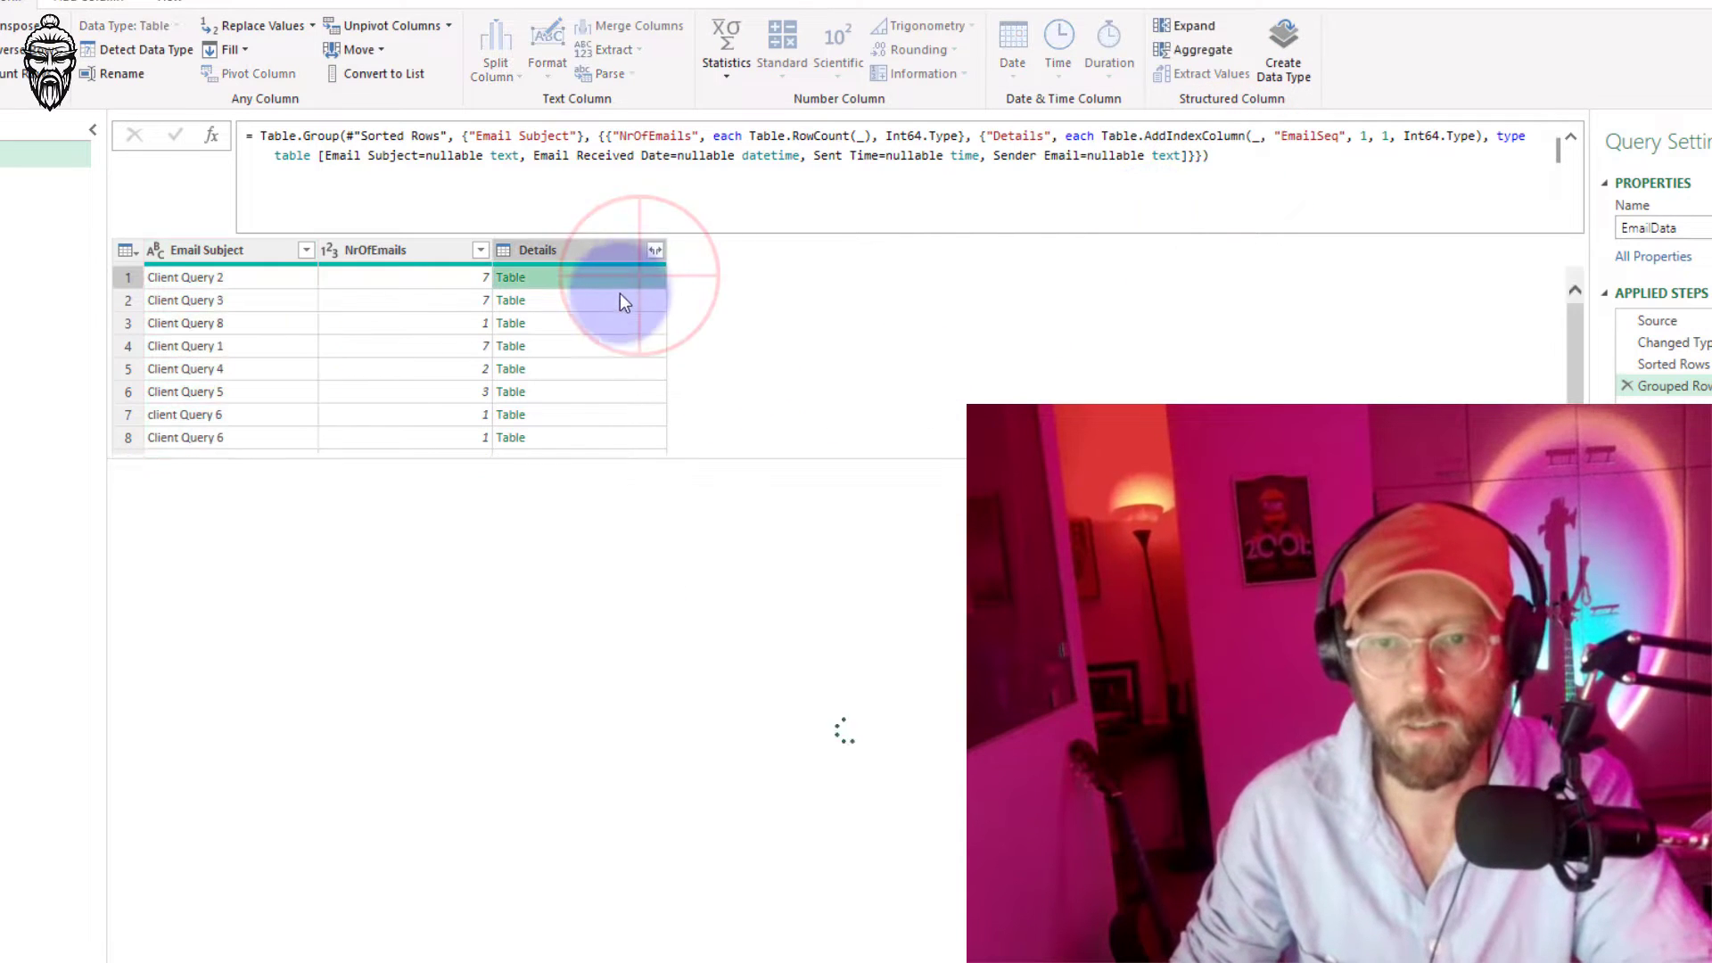
{"action": "left_click", "coordinate": [610, 327]}
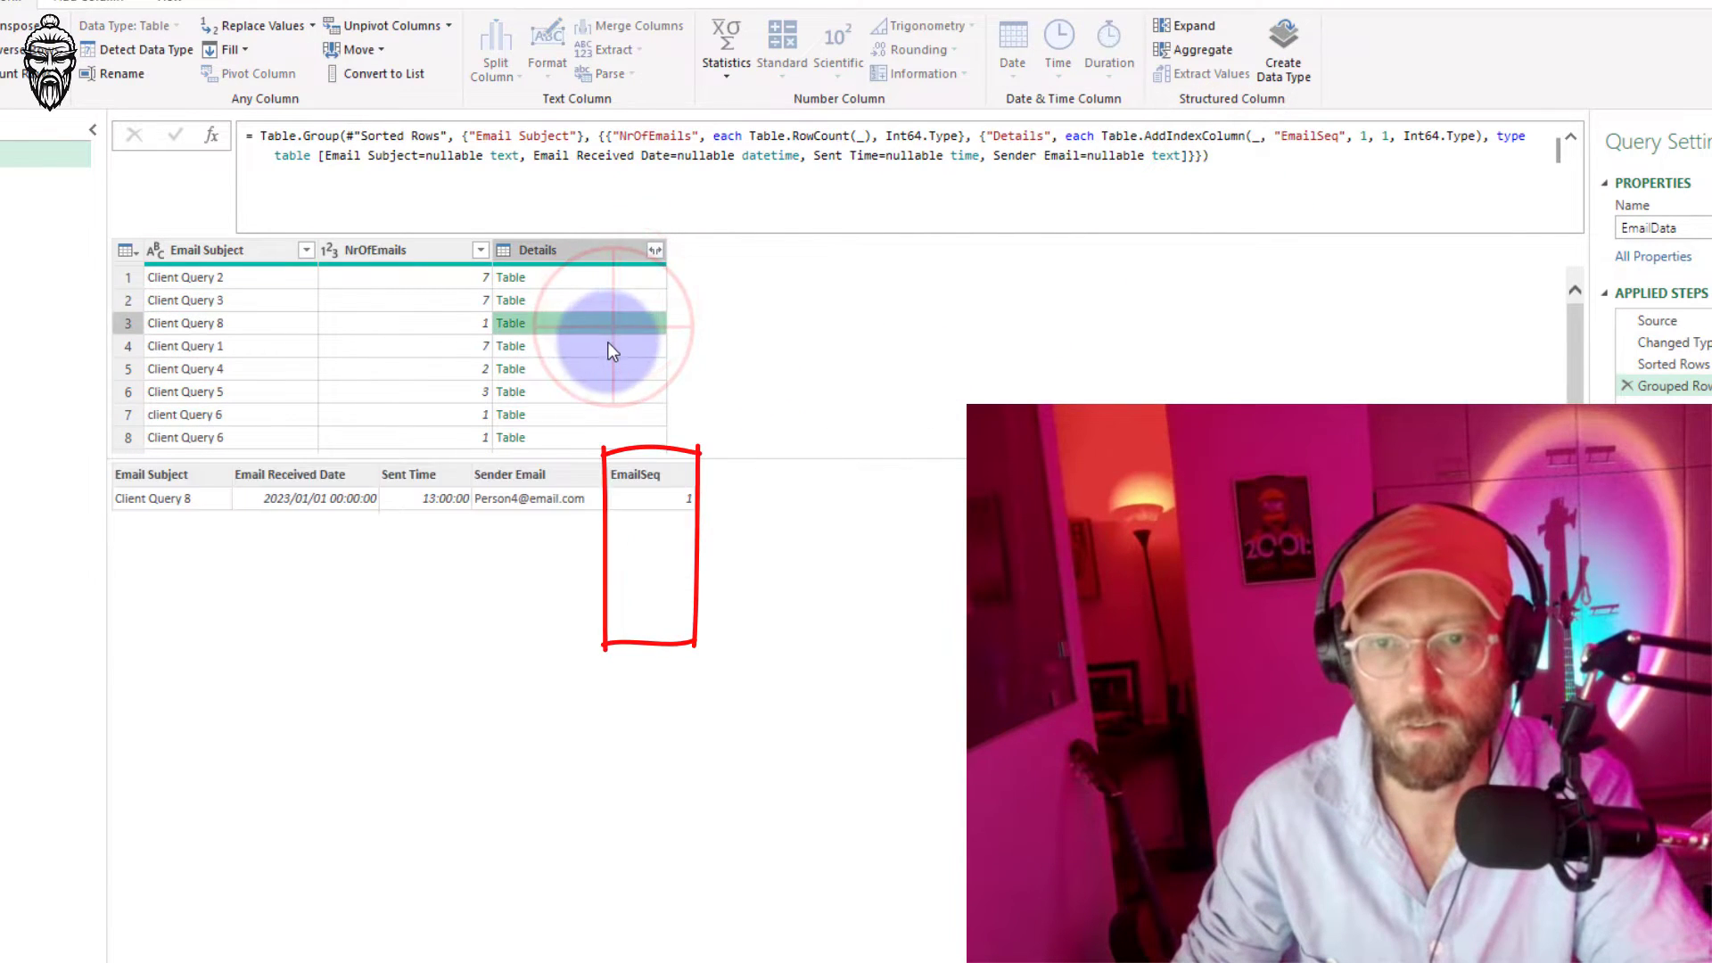
{"action": "left_click", "coordinate": [613, 350]}
{"action": "left_click", "coordinate": [601, 385]}
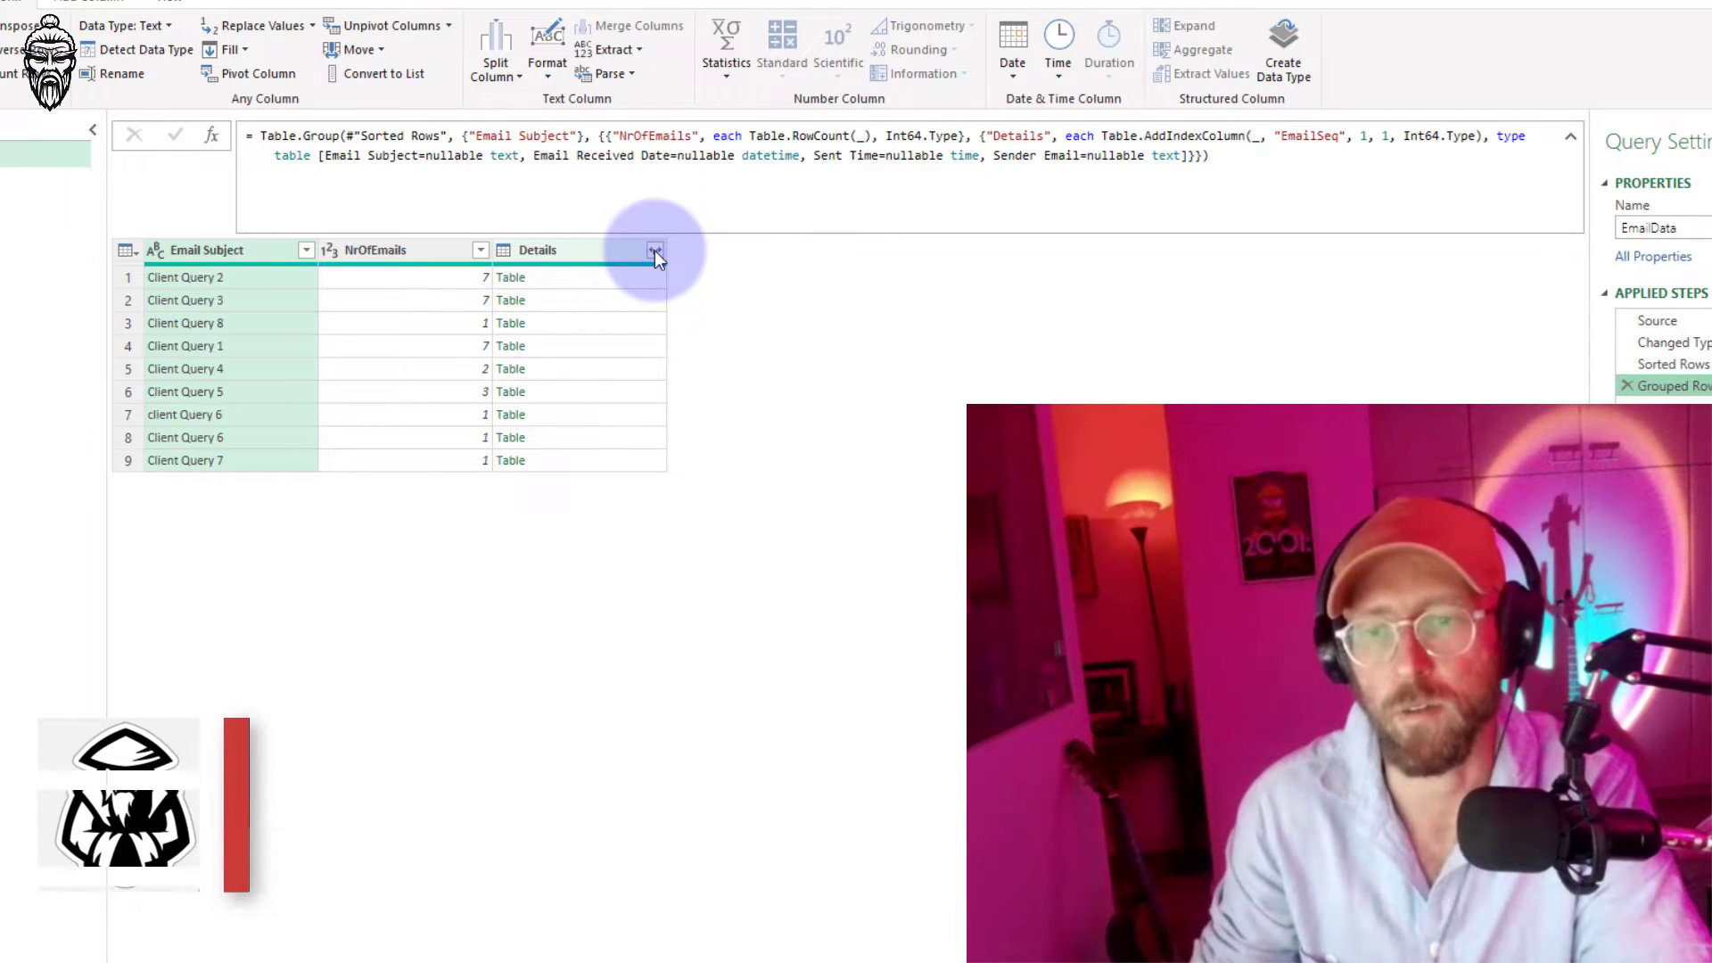
- Check which columns Details offers for expansion, cancel, and compare them with the nested table of Client Query 2
{"action": "left_click", "coordinate": [654, 251]}
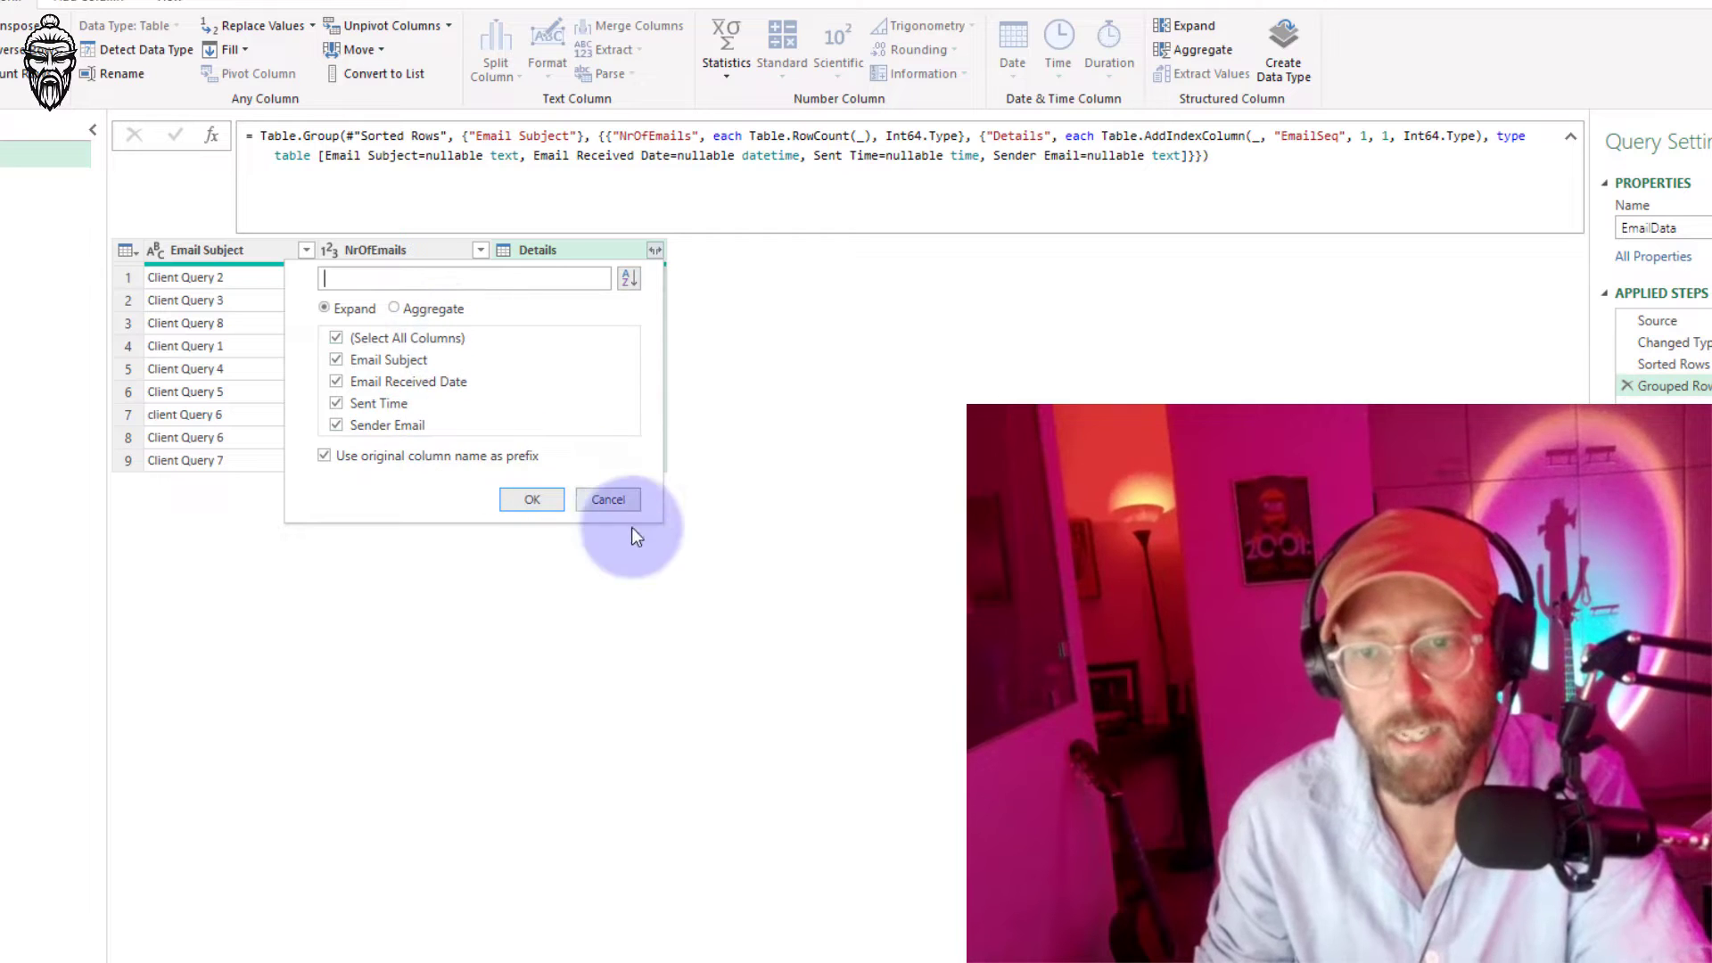
{"action": "left_click", "coordinate": [608, 500]}
{"action": "left_click", "coordinate": [554, 278]}
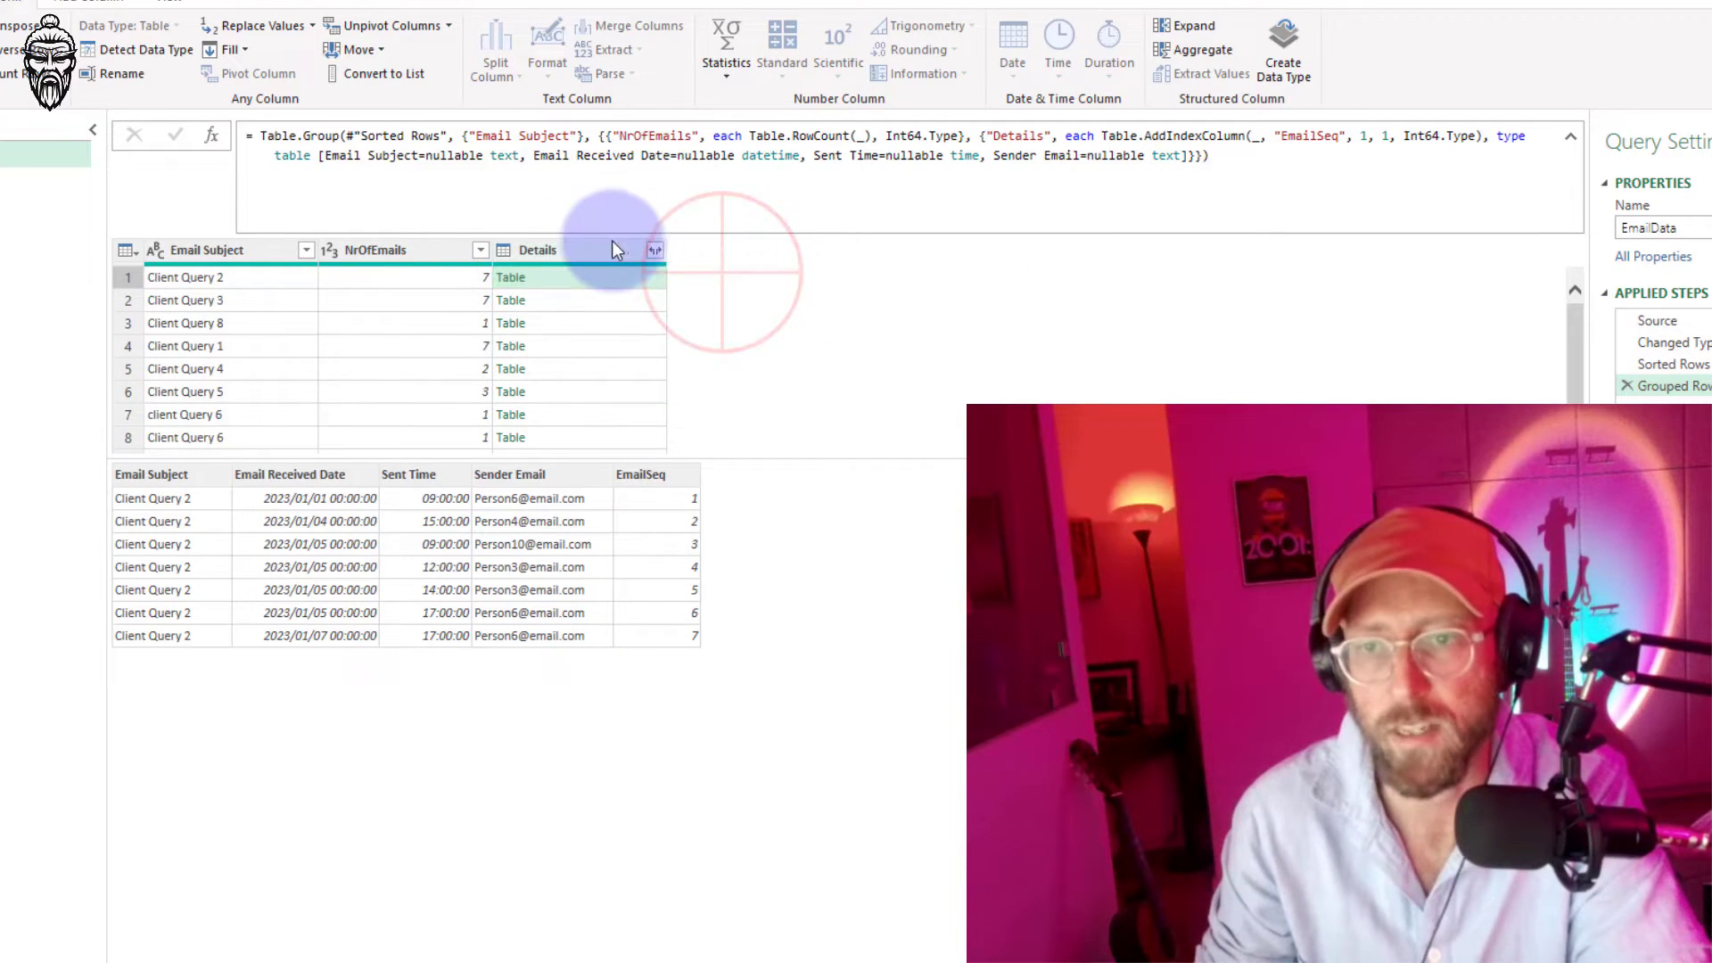
{"action": "left_click", "coordinate": [602, 248]}
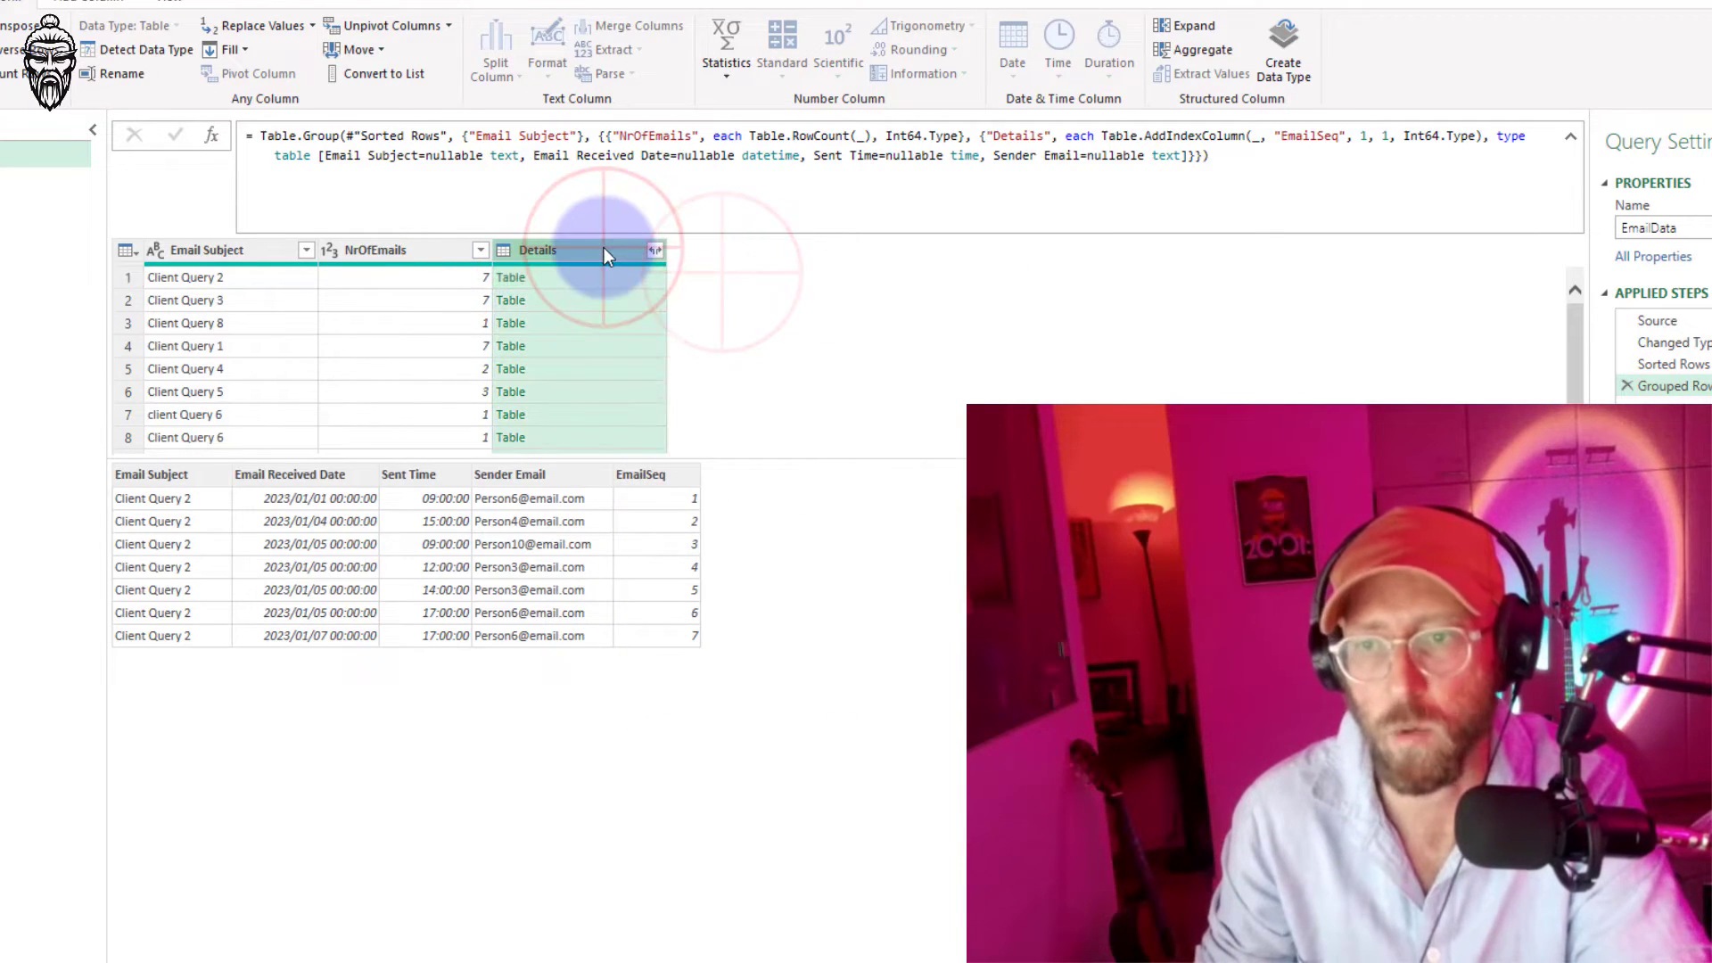
- Add EmailSeq=nullable number to the table type in the Table.Group formula, after Sender Email, and apply the change
{"action": "left_click", "coordinate": [1184, 155]}
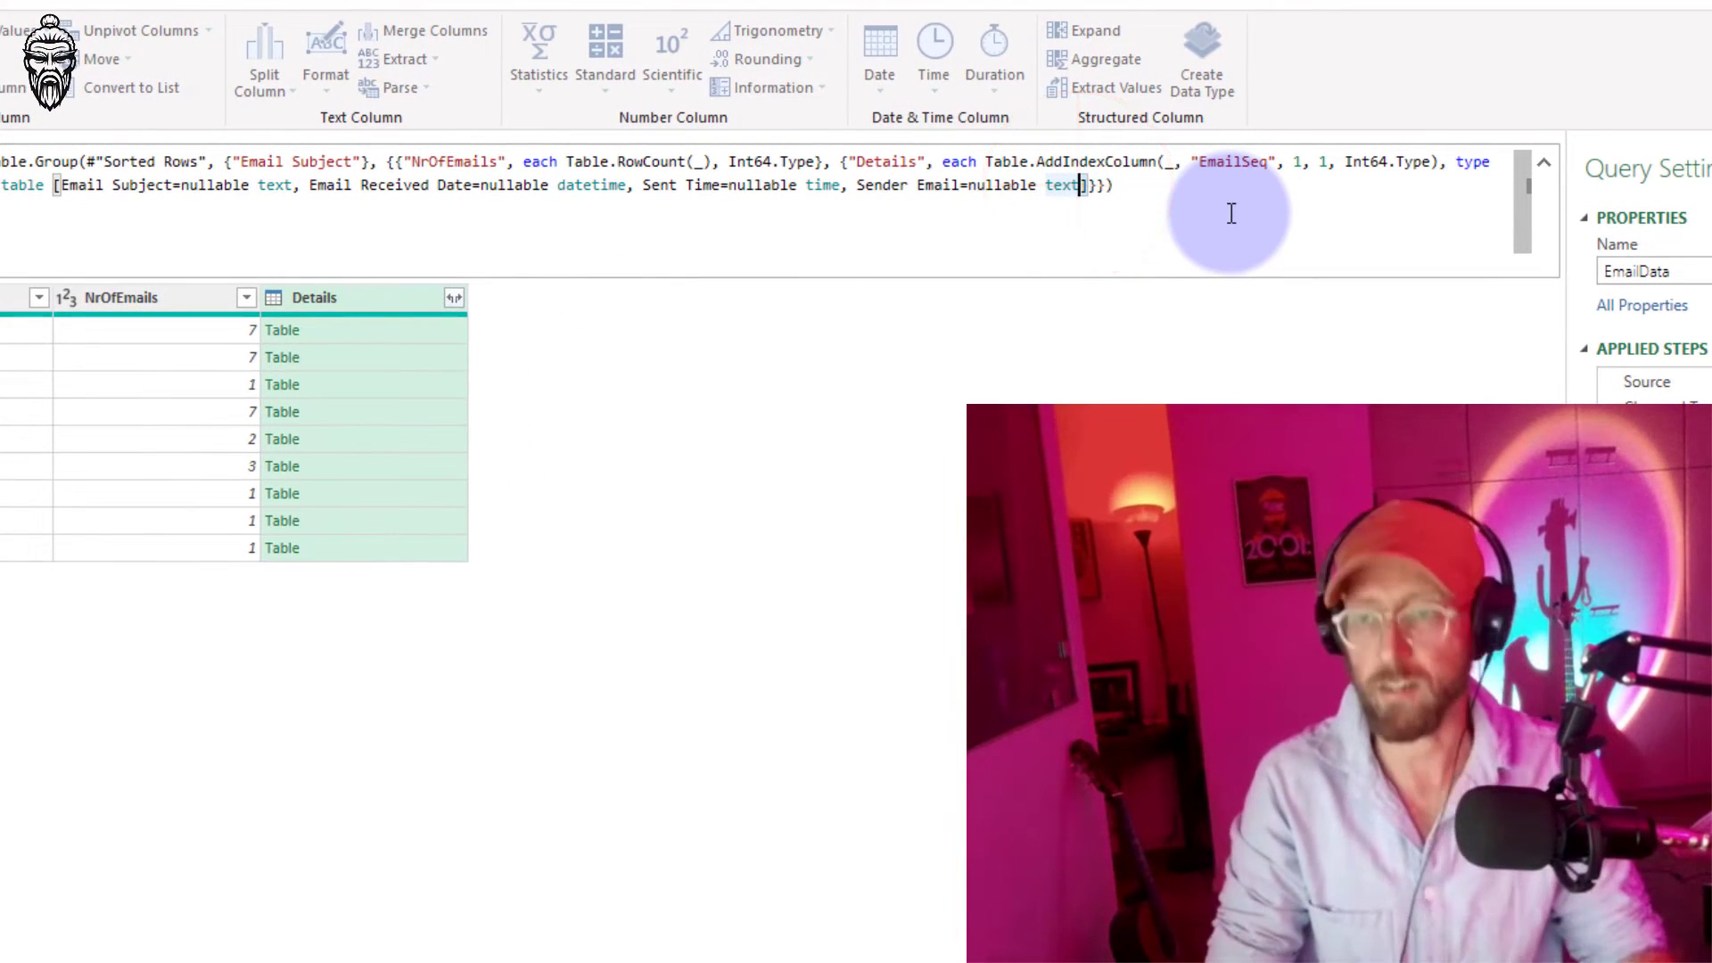
{"action": "left_click", "coordinate": [420, 335]}
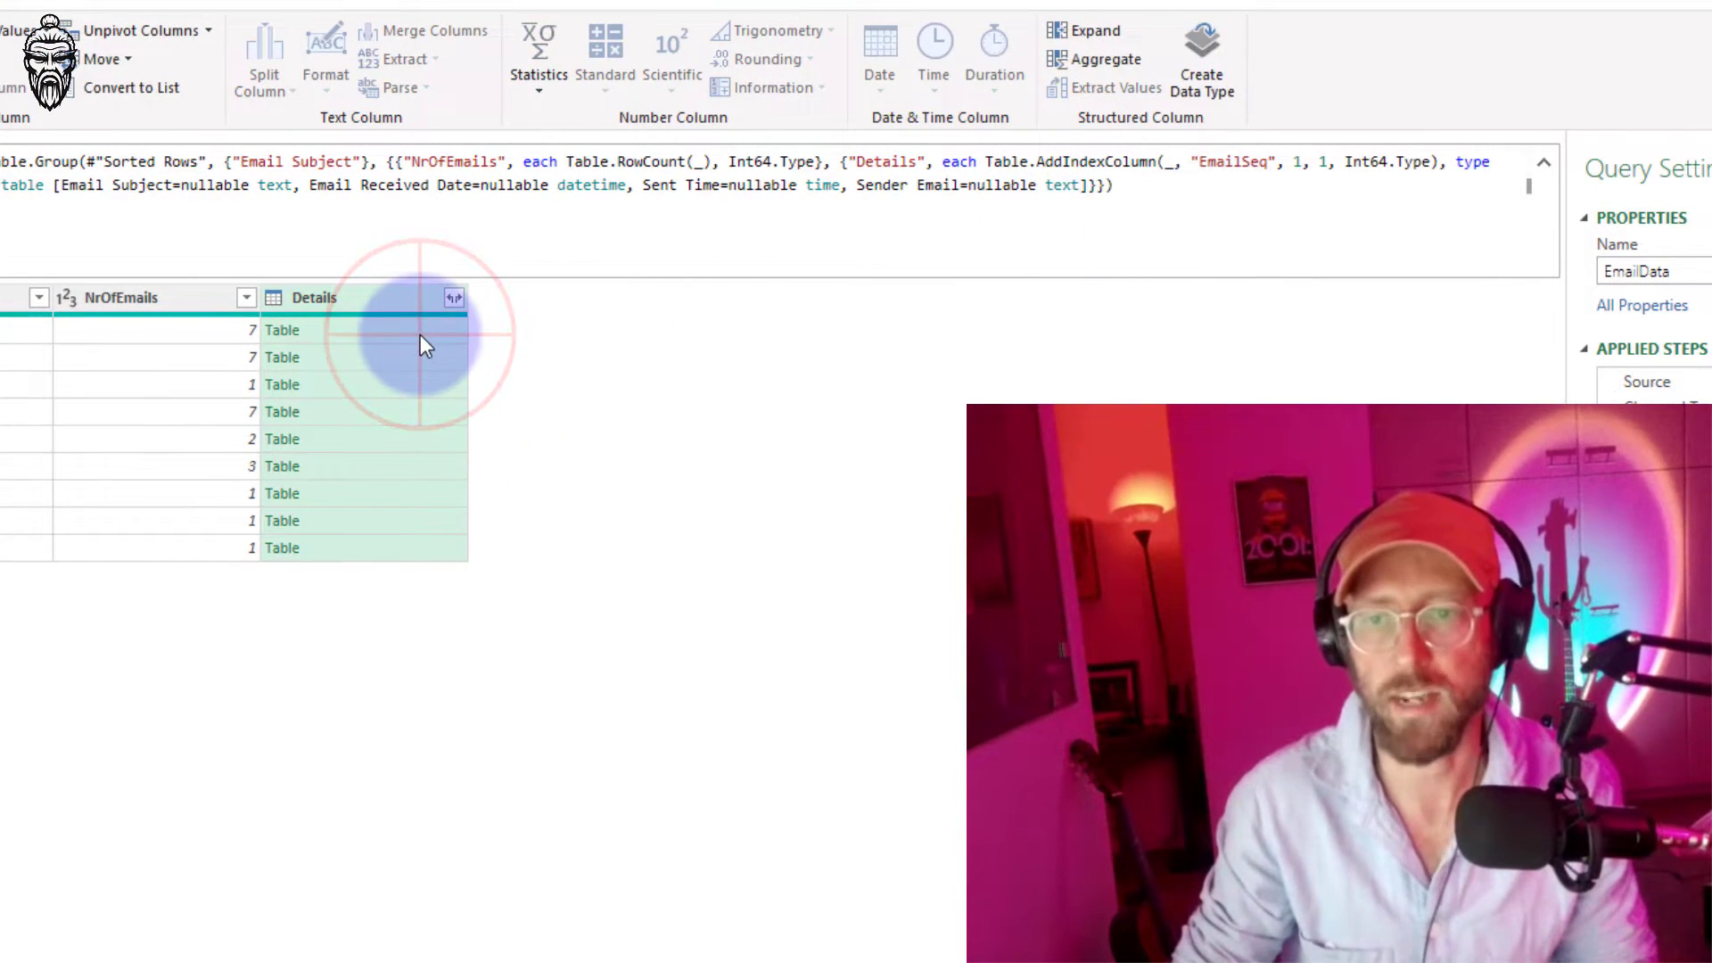
{"action": "left_click", "coordinate": [1079, 190]}
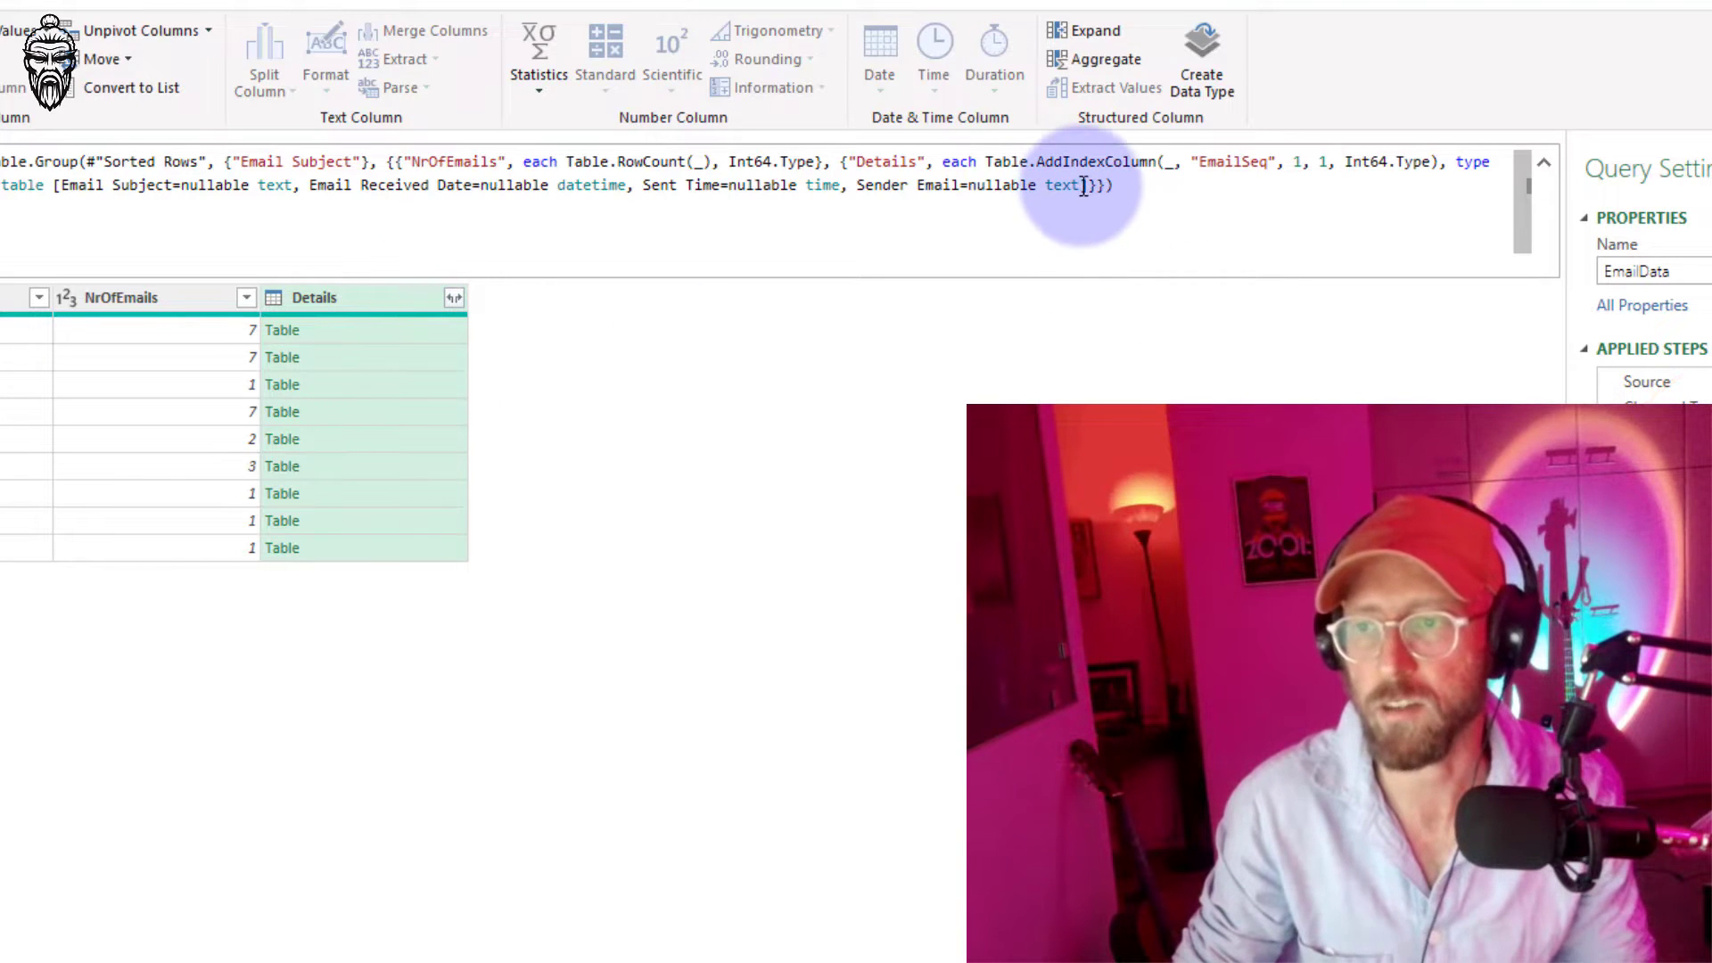
{"action": "type", "text": ", Email"}
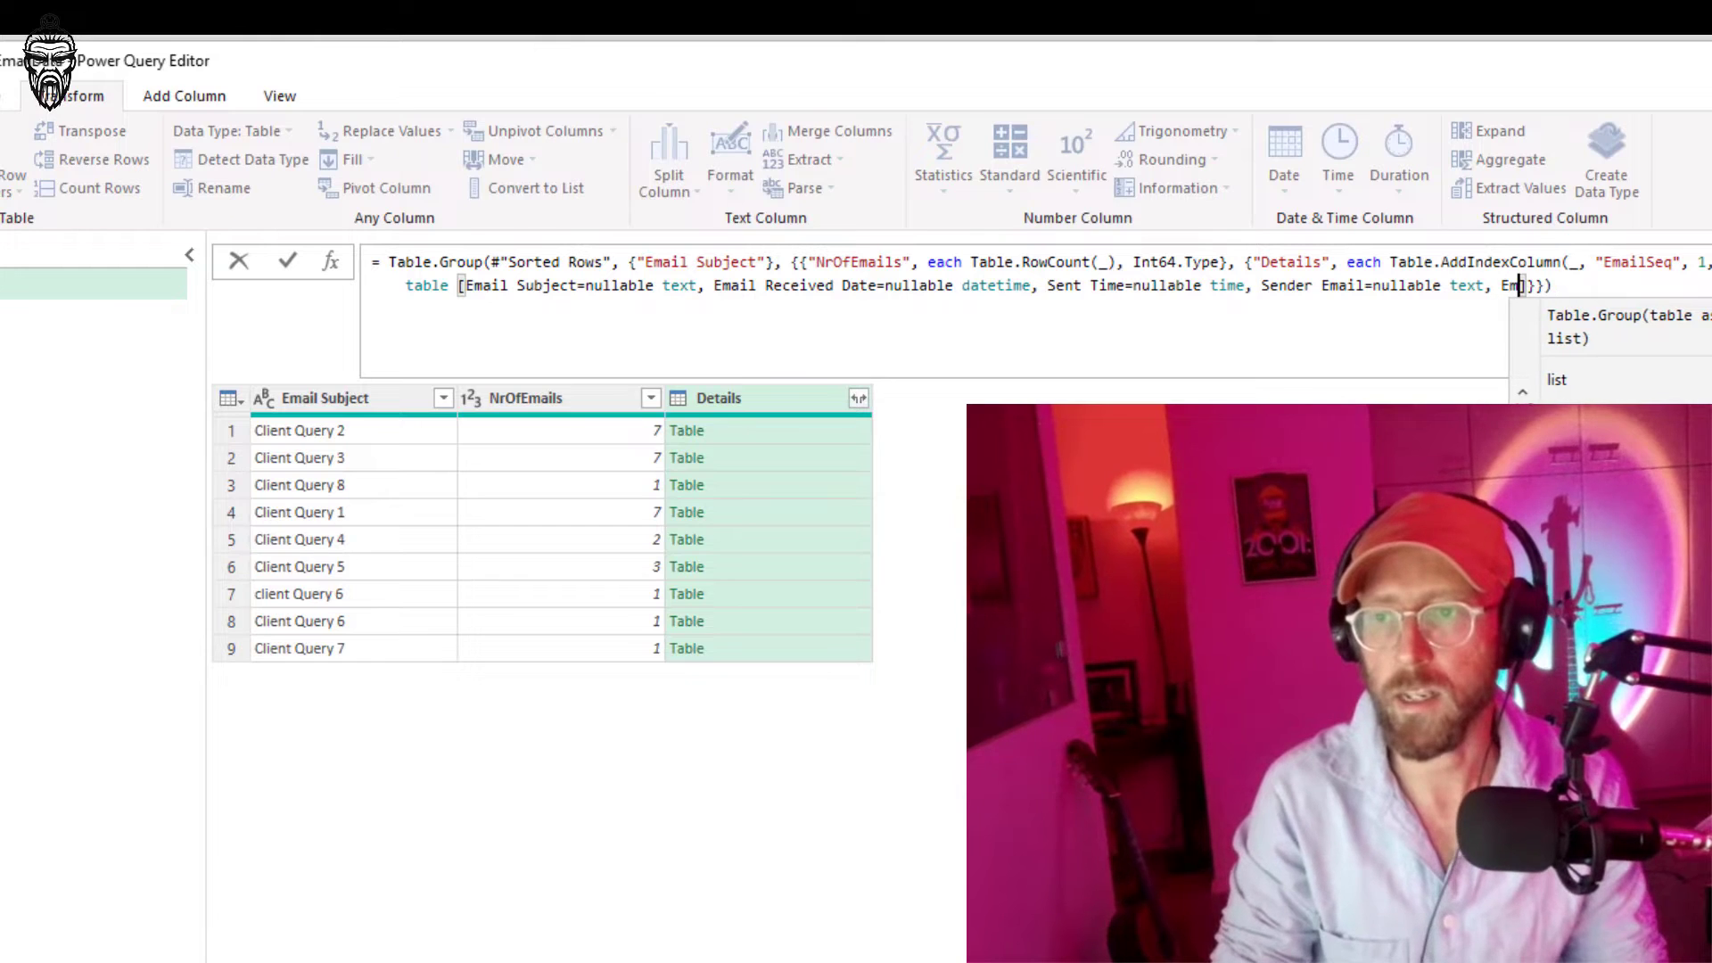
{"action": "type", "text": "Seq"}
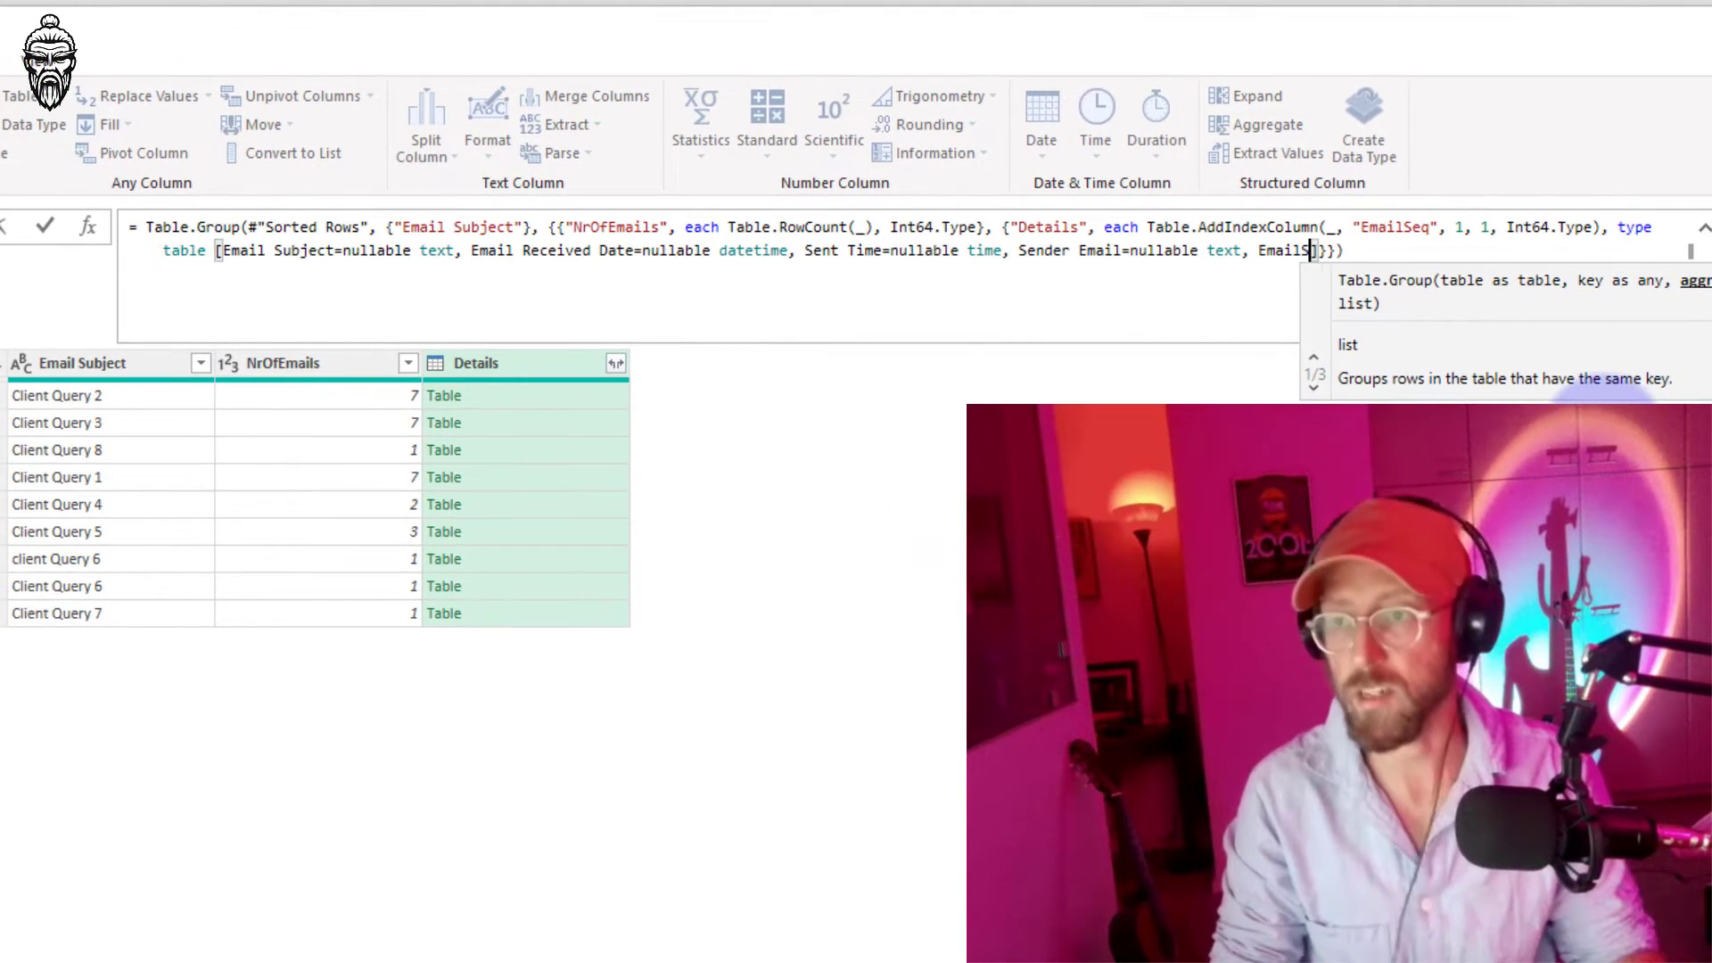
{"action": "type", "text": "="}
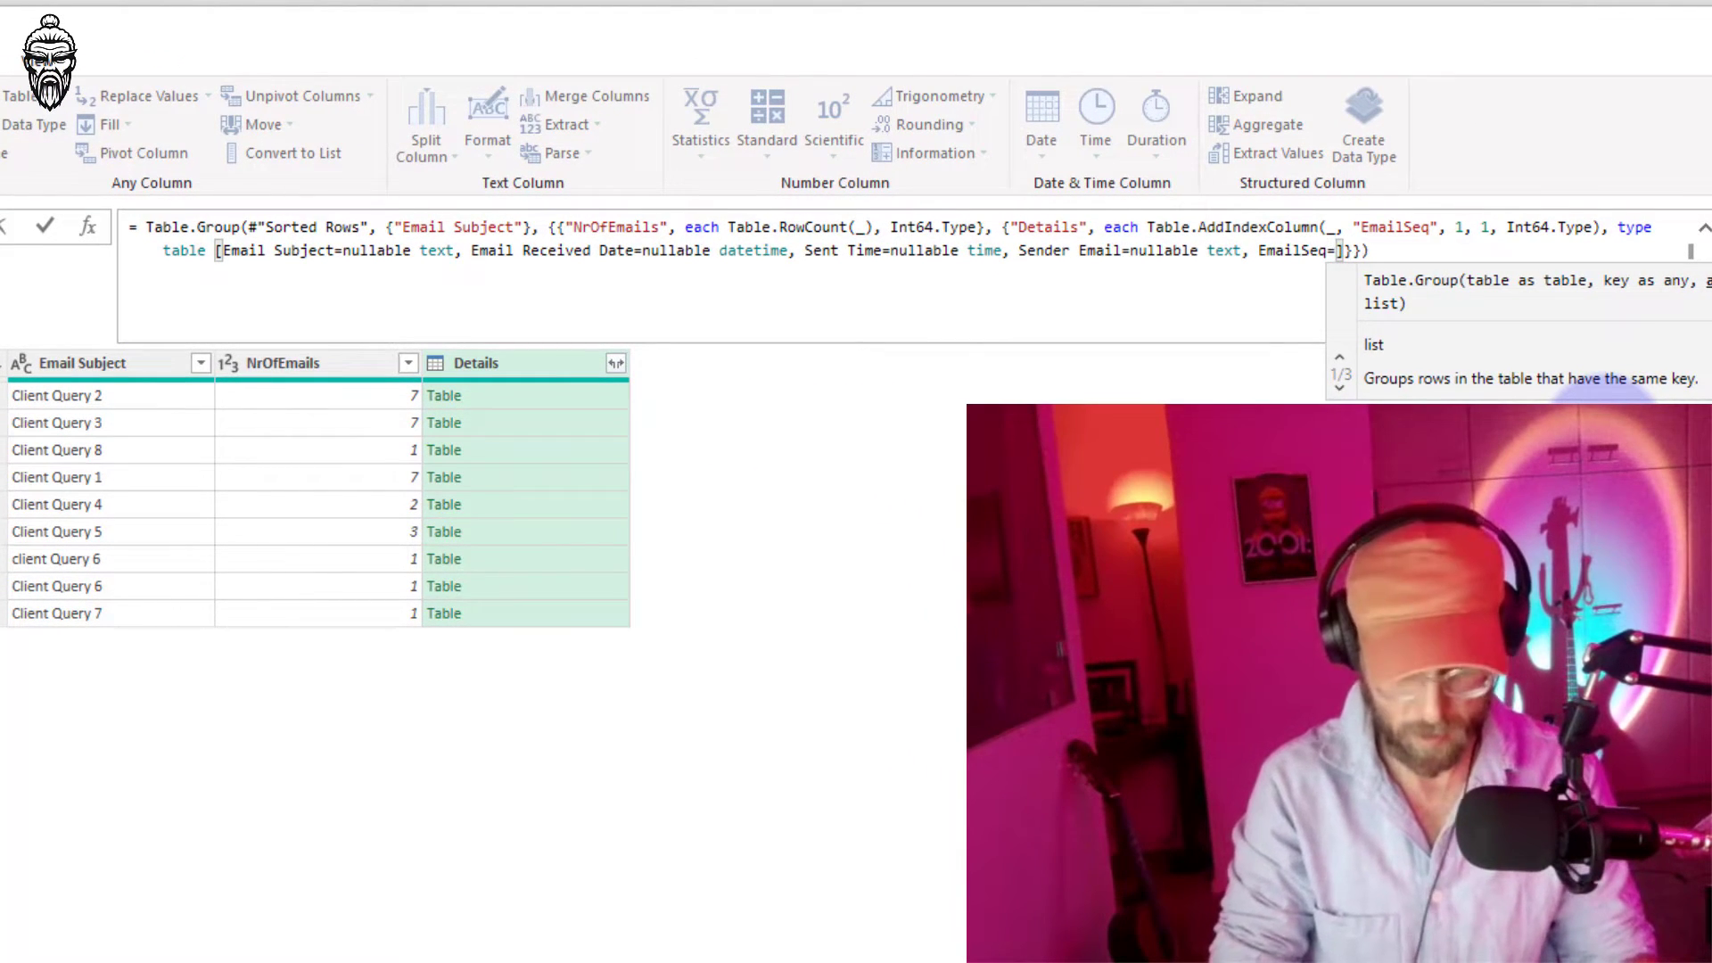
{"action": "type", "text": "nullable"}
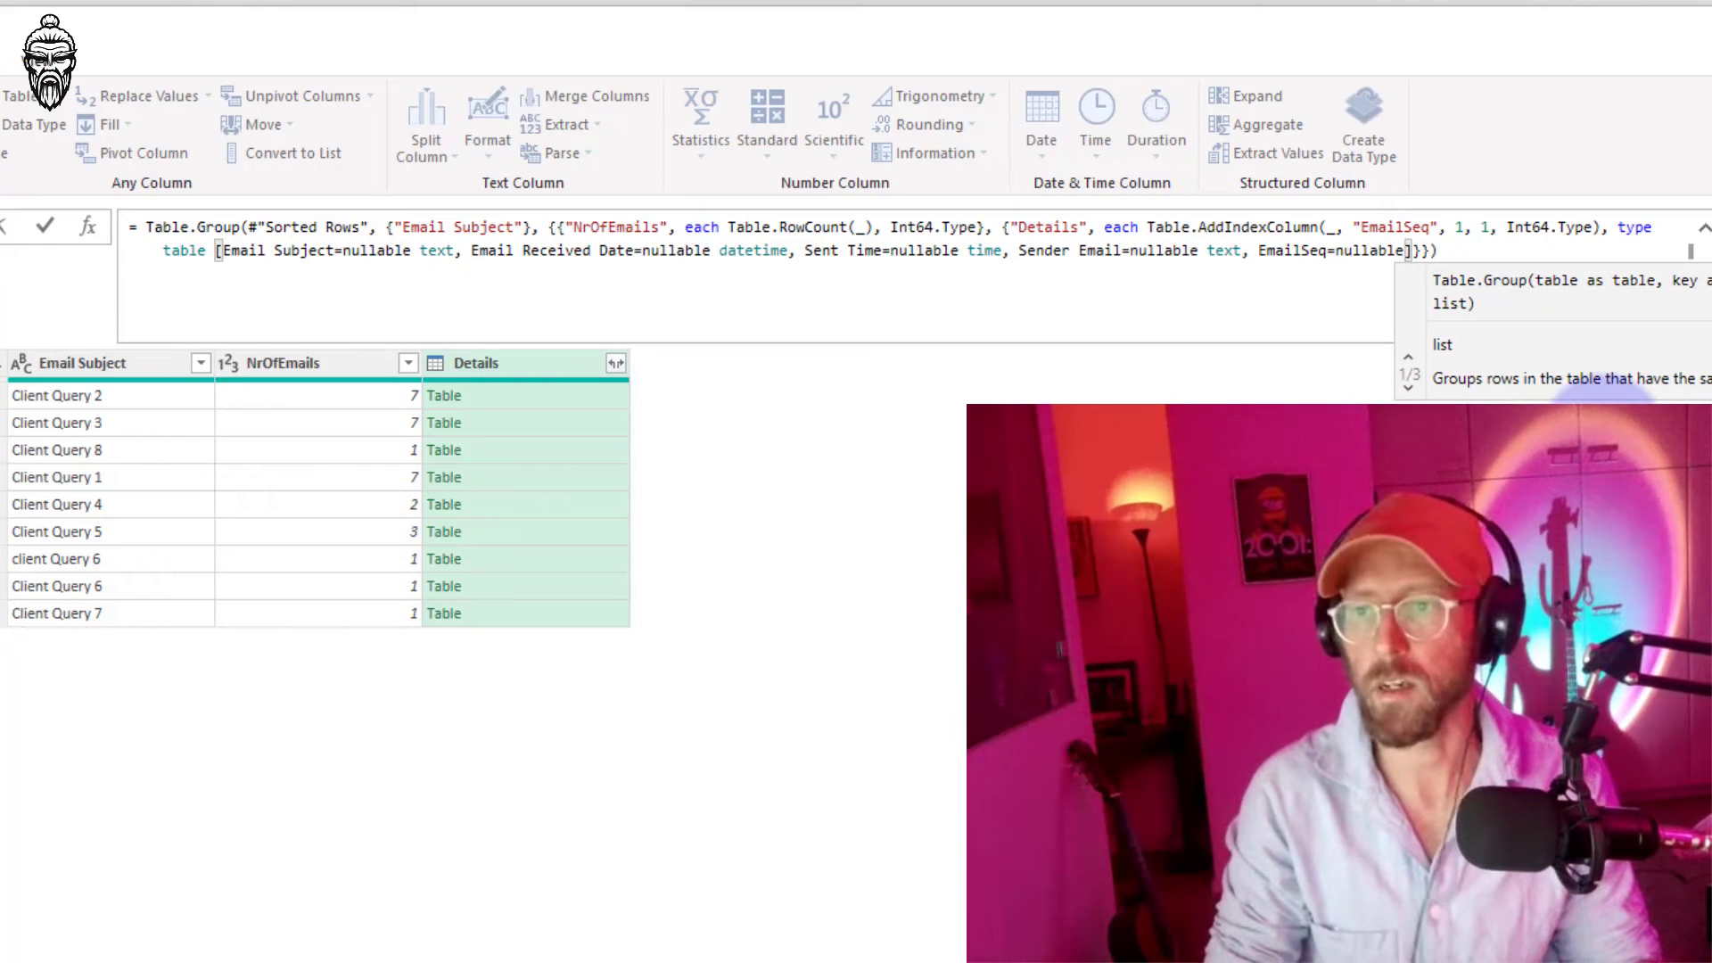
{"action": "type", "text": " number"}
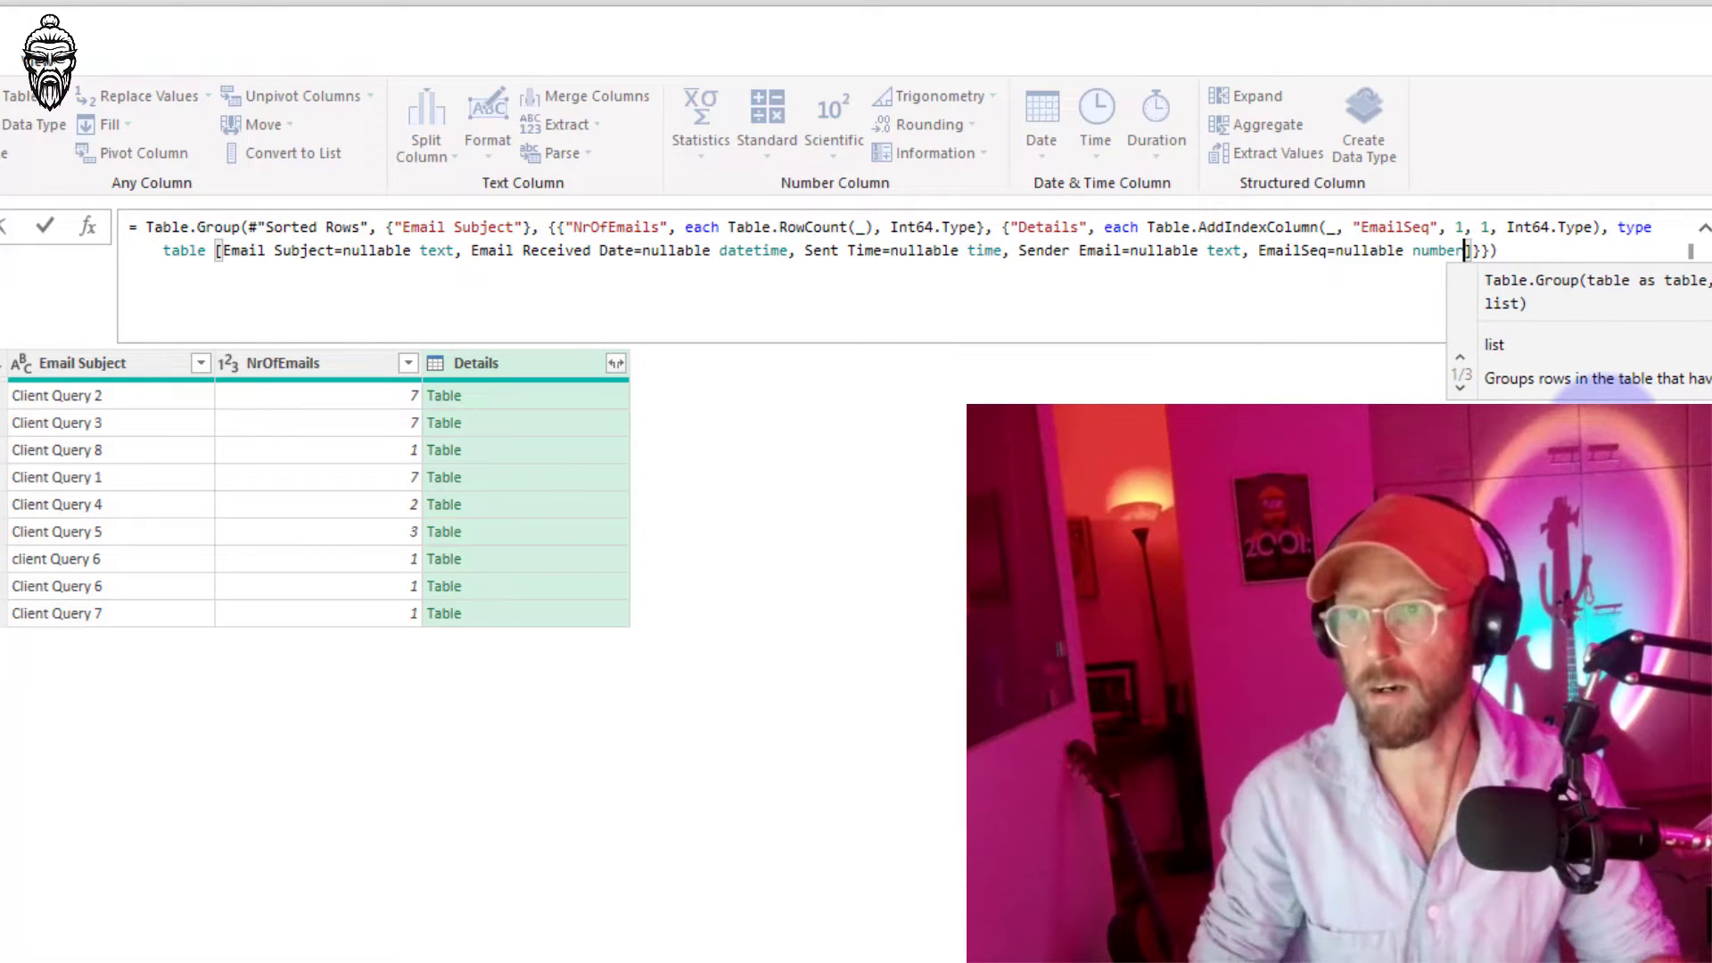
{"action": "key", "text": "Return"}
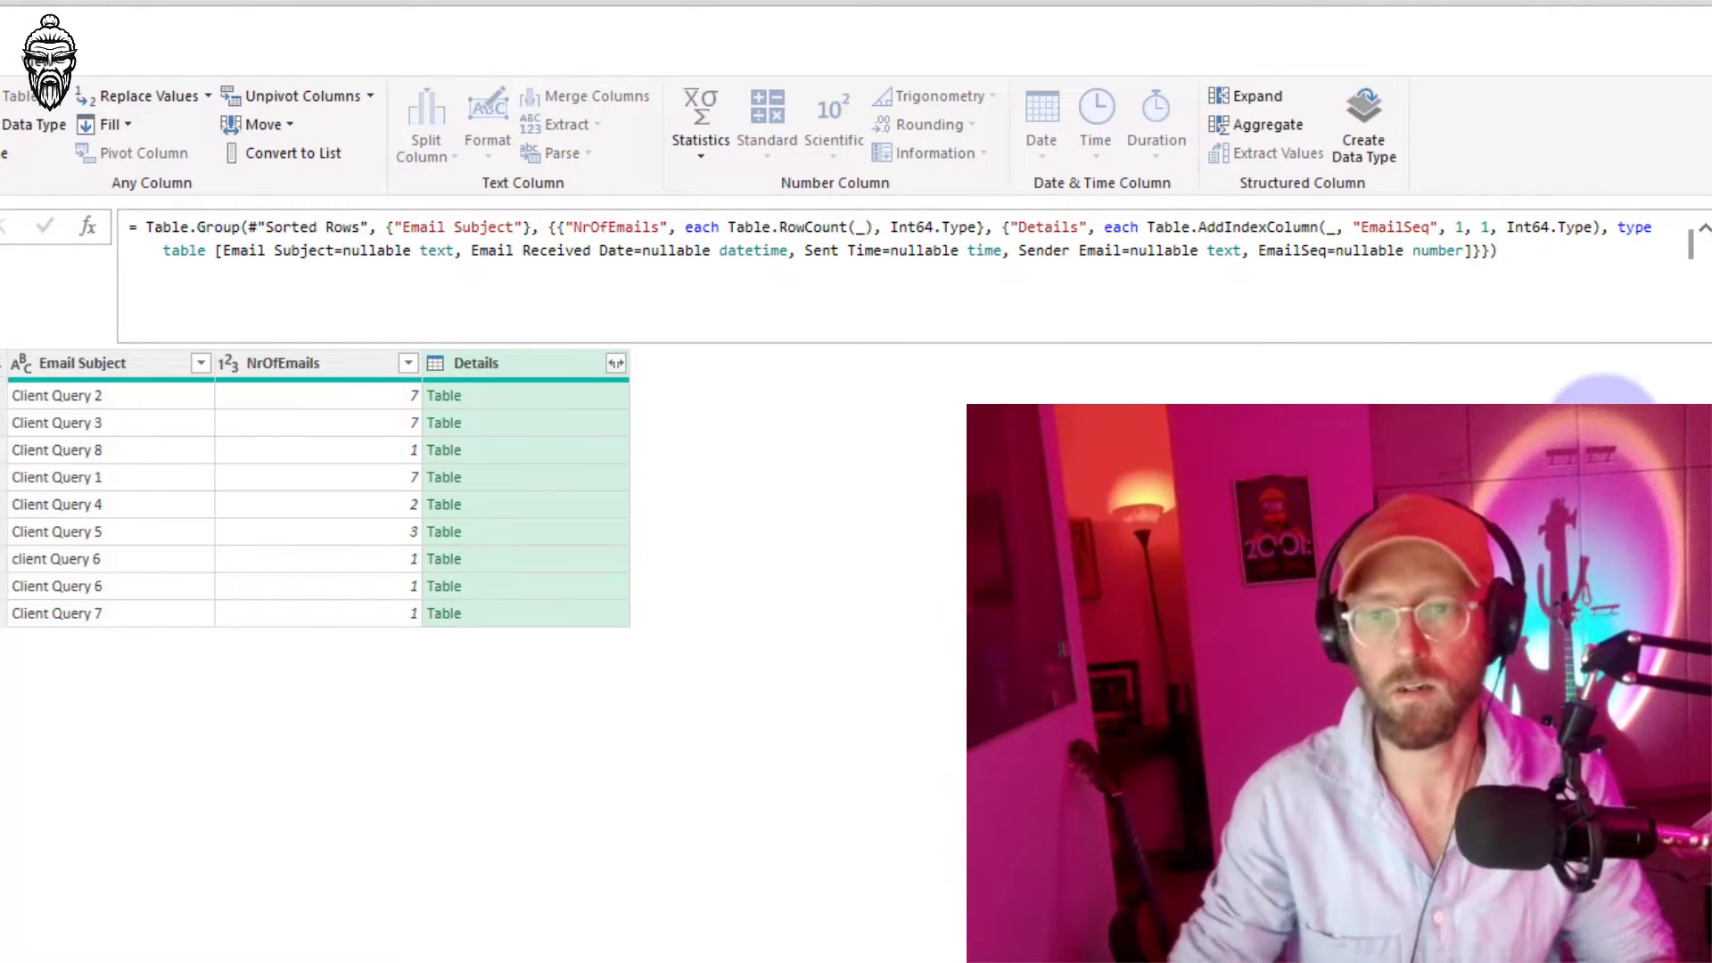
- Expand Details to all columns except Email Subject, without the original column name as prefix, and sort the rows ascending by Email Subject
{"action": "left_click", "coordinate": [531, 394]}
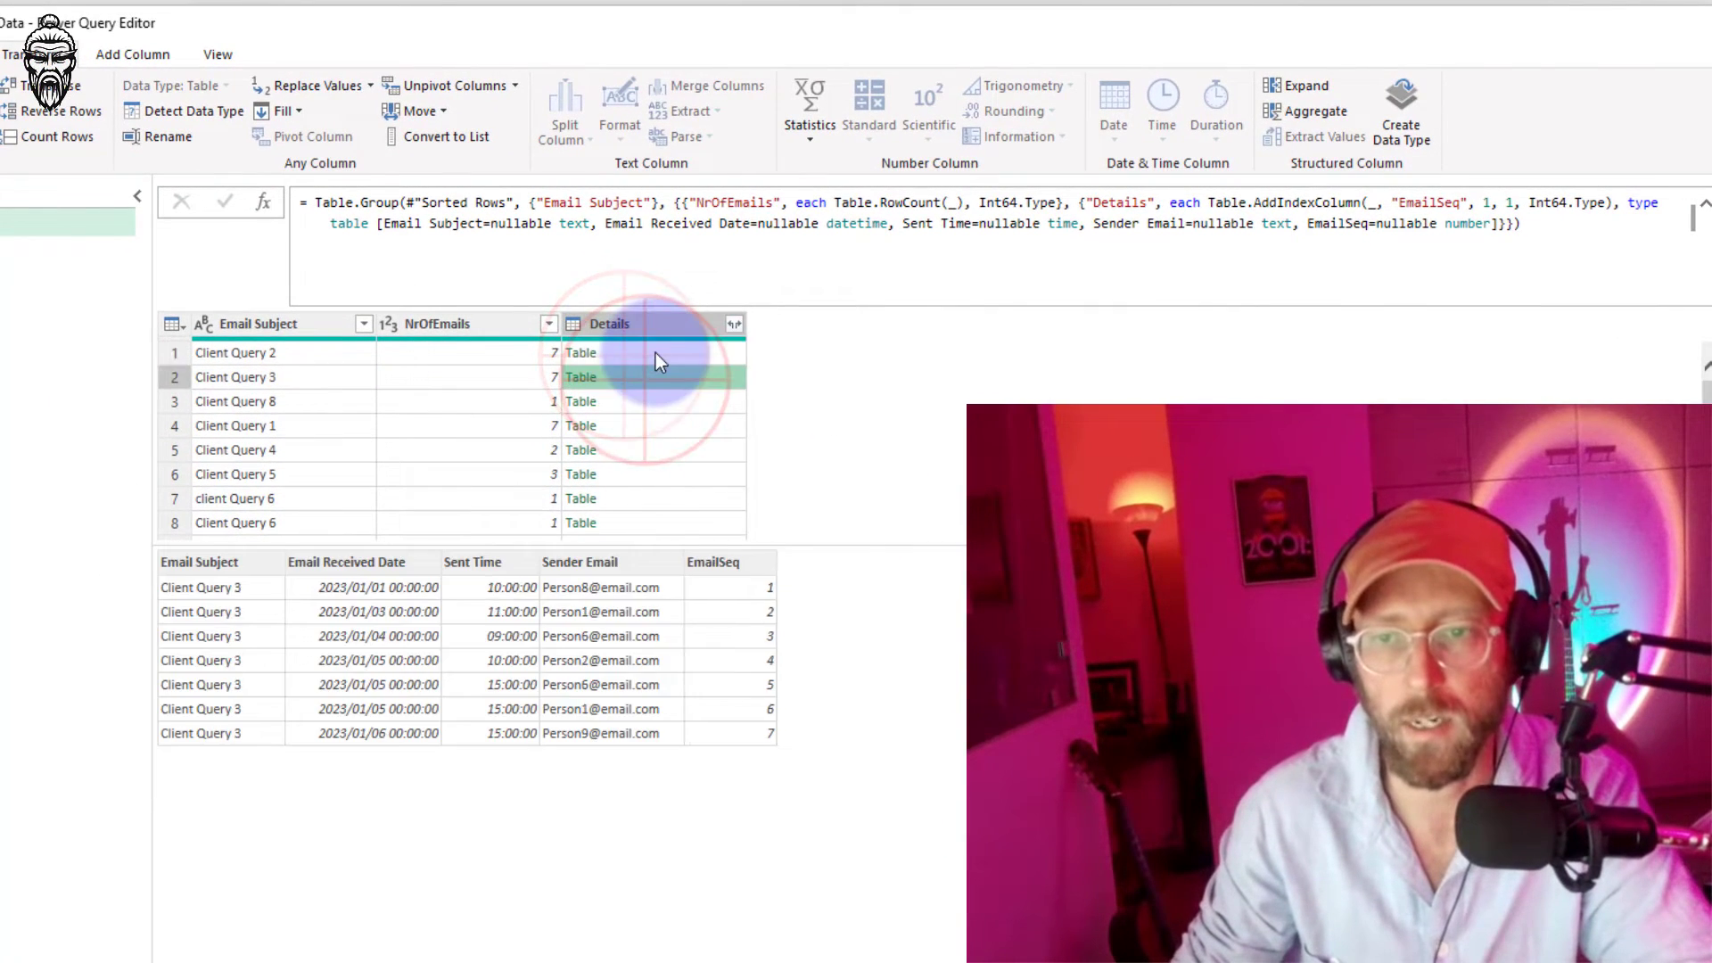
{"action": "left_click", "coordinate": [734, 324]}
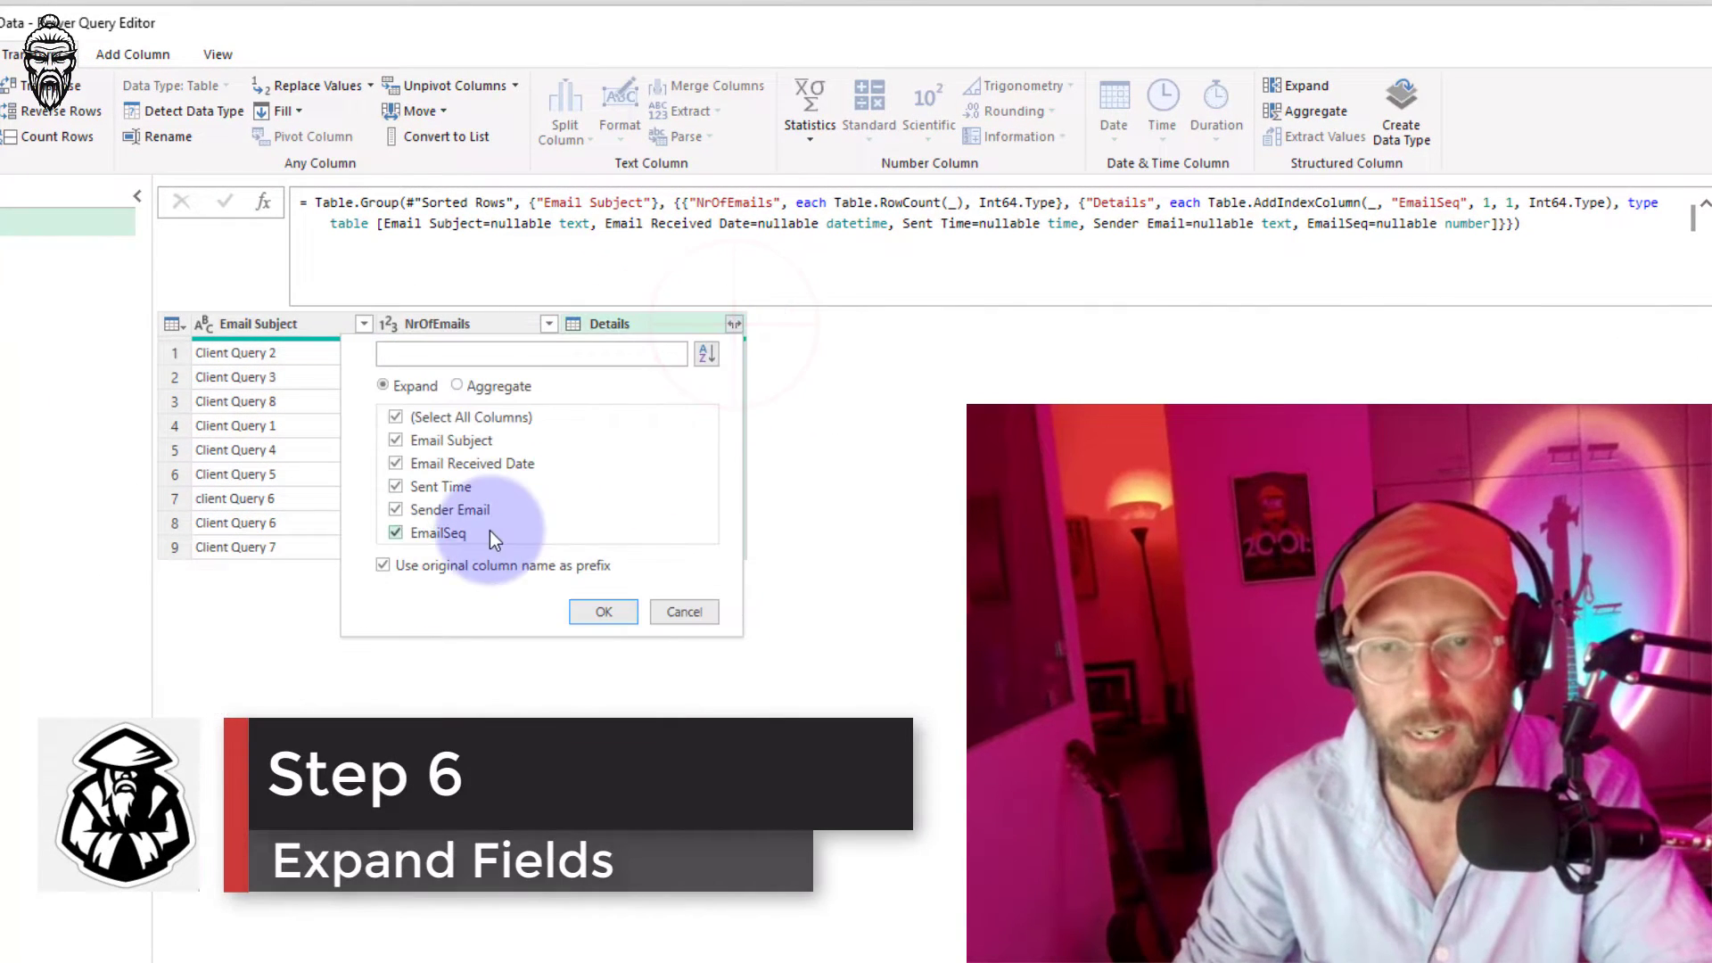
{"action": "left_click", "coordinate": [494, 440]}
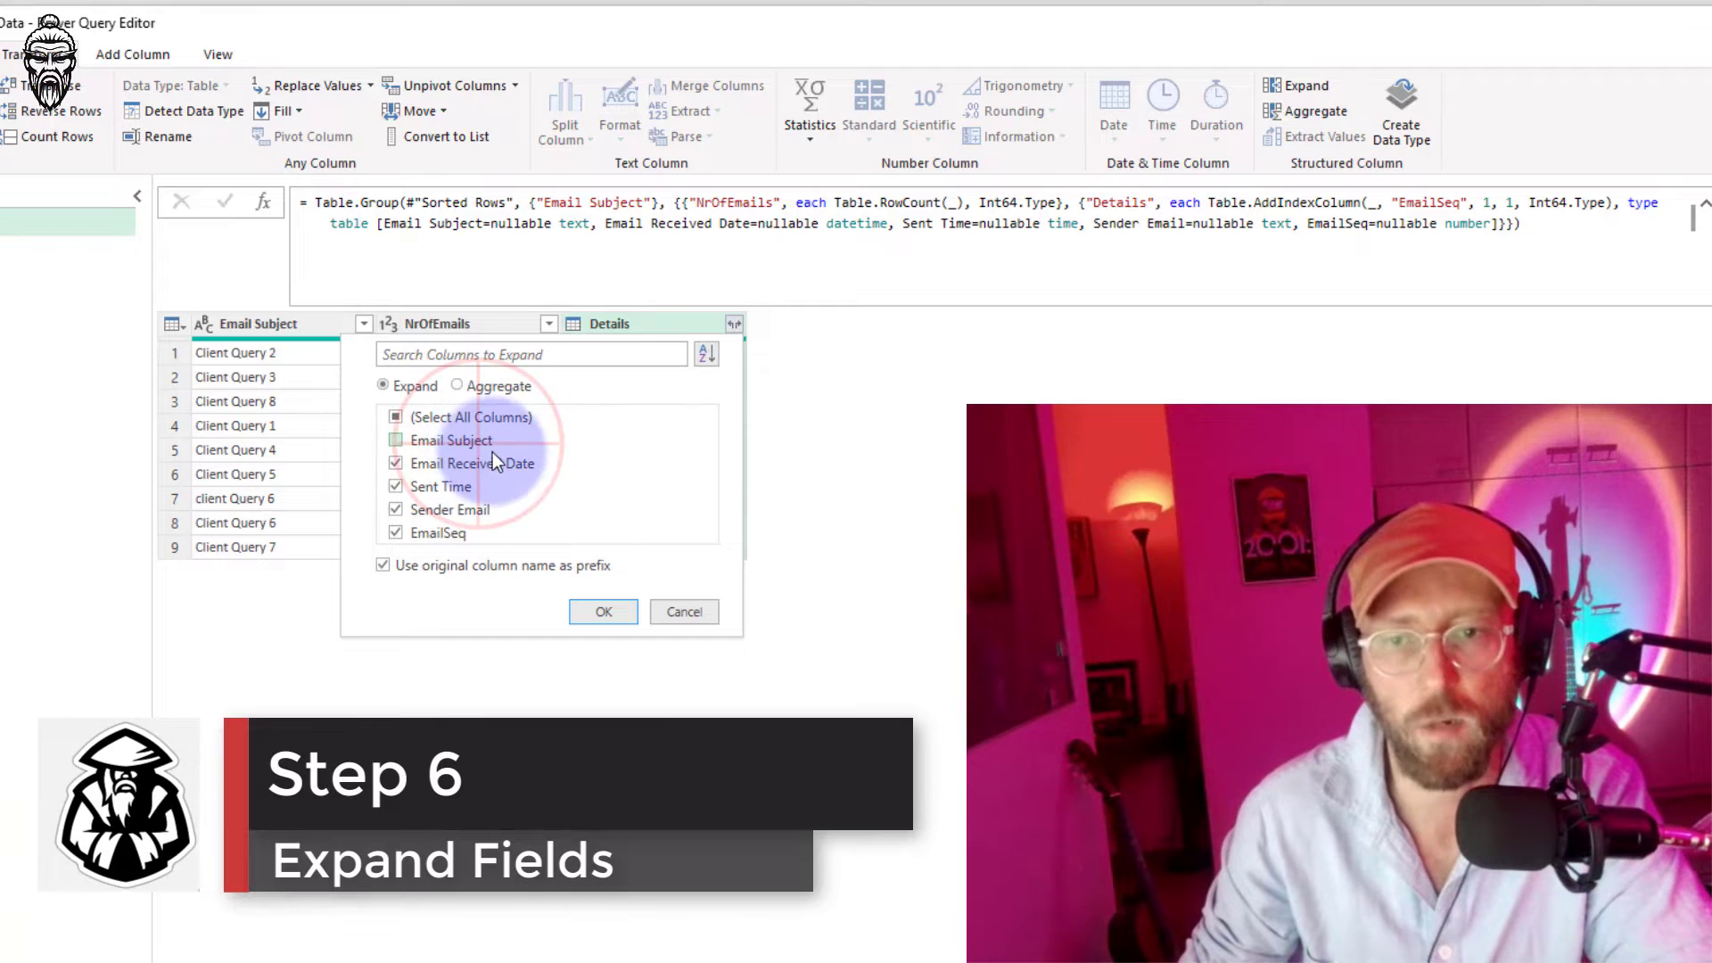
{"action": "left_click", "coordinate": [539, 571]}
{"action": "left_click", "coordinate": [604, 611]}
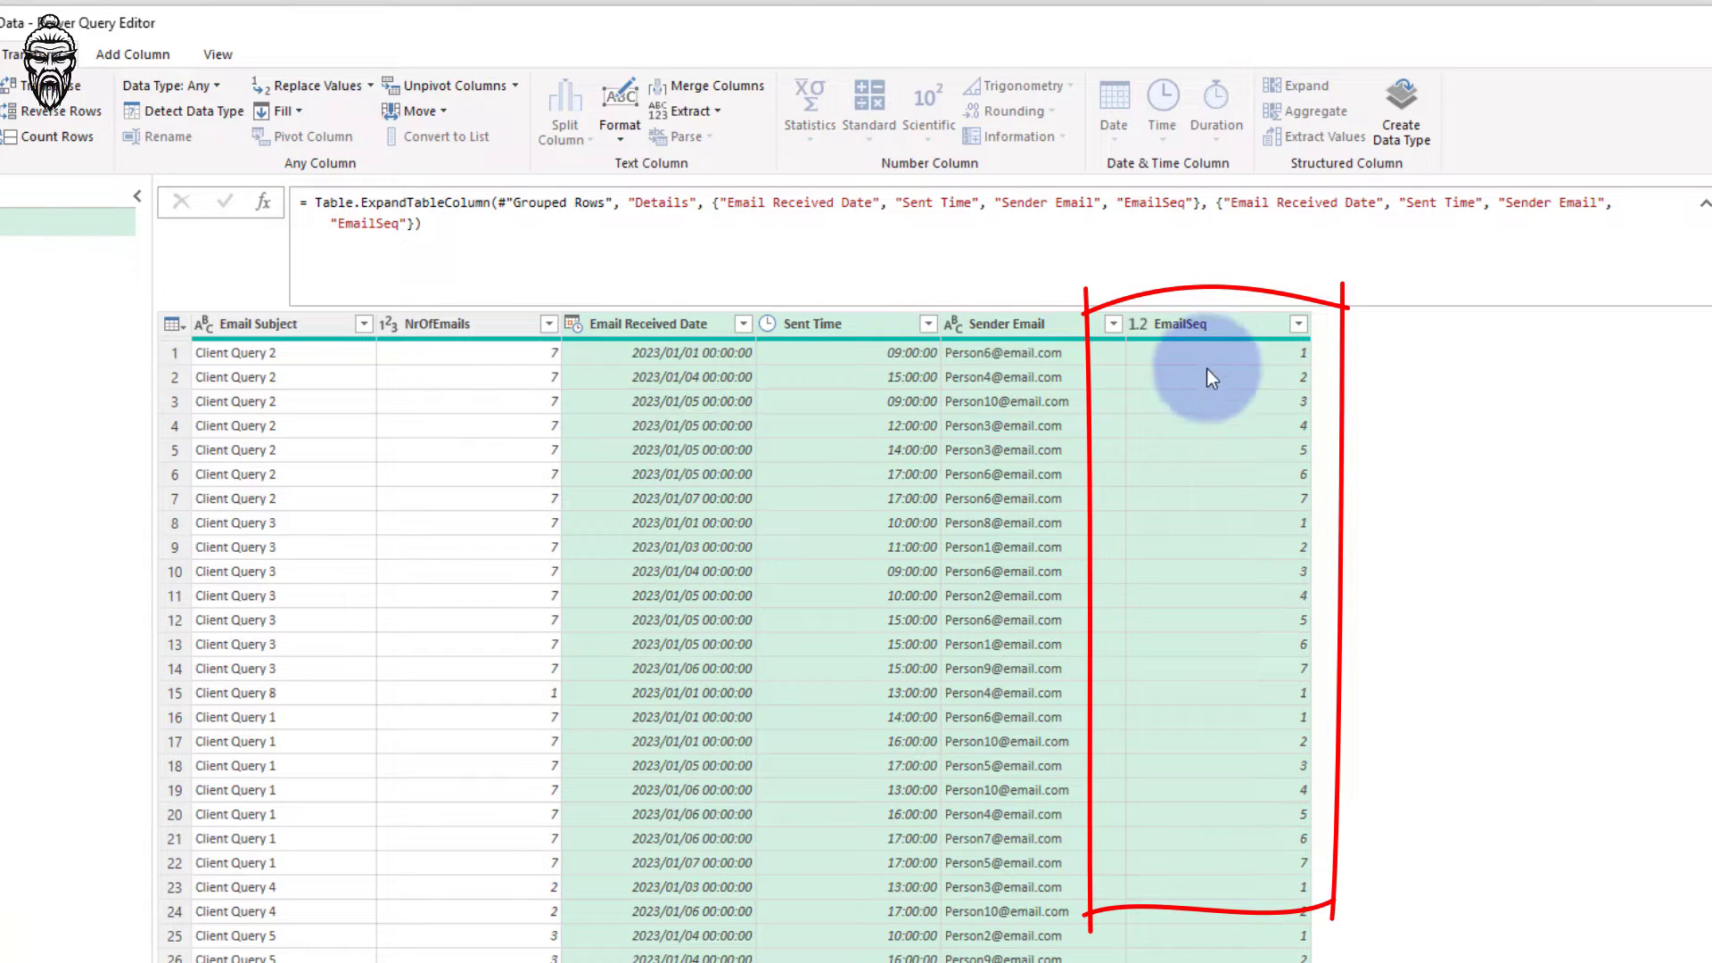
{"action": "left_click", "coordinate": [365, 324]}
{"action": "left_click", "coordinate": [299, 363]}
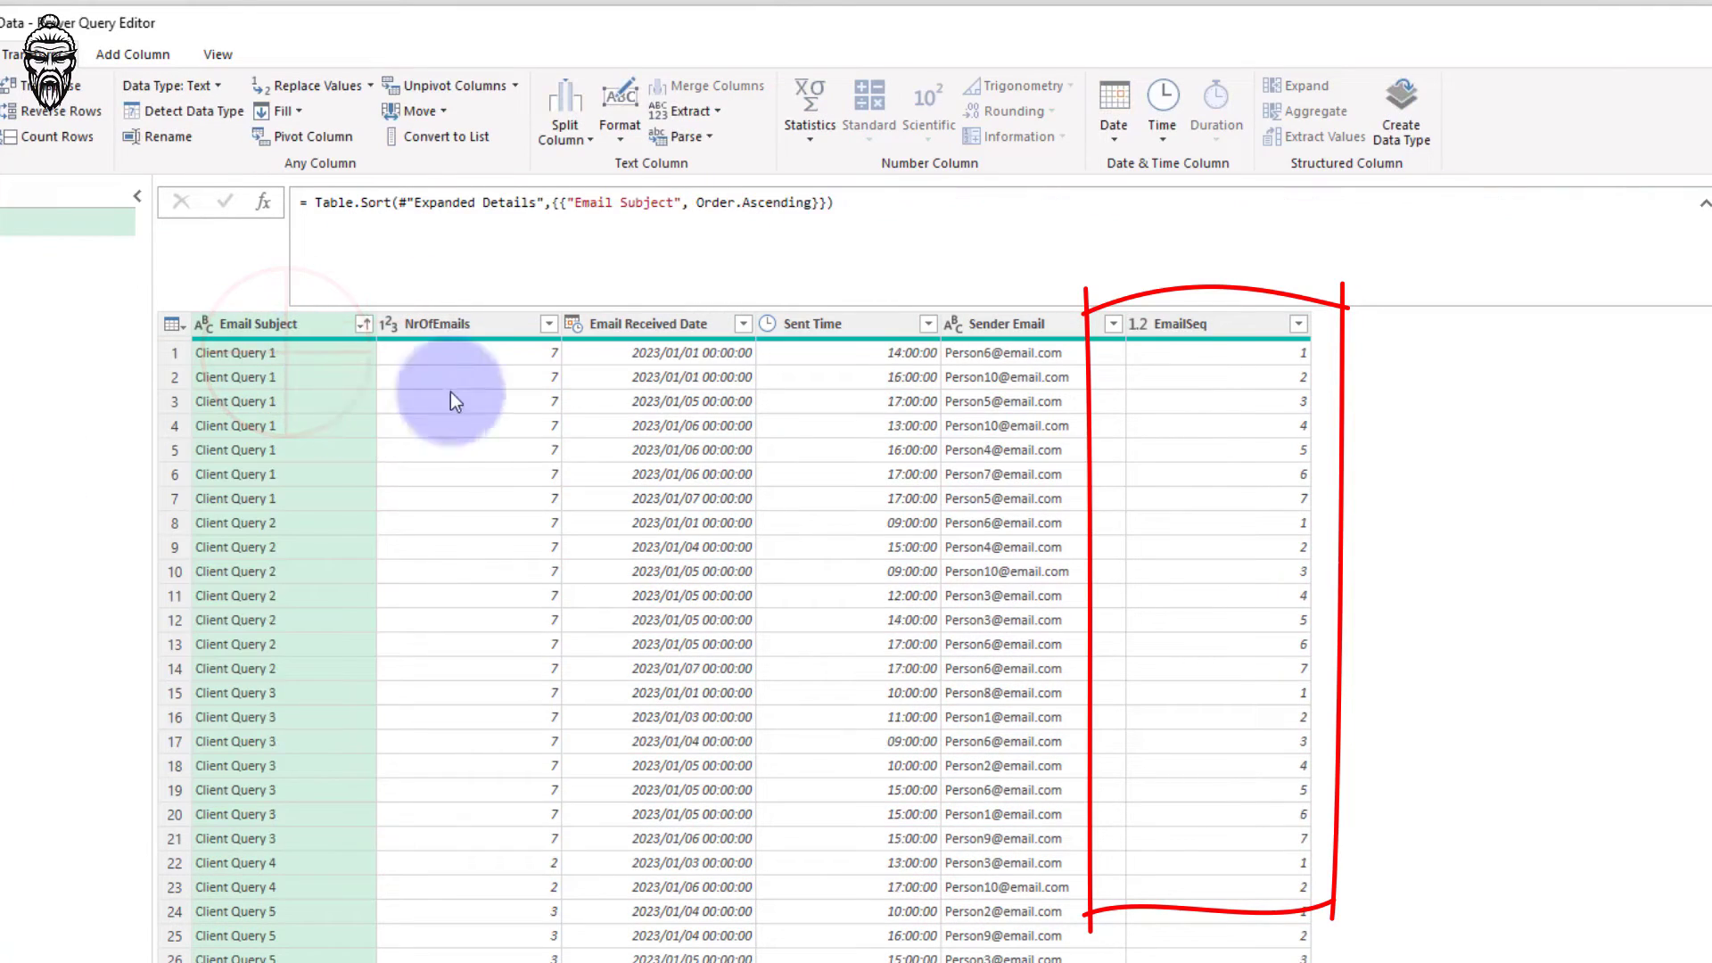
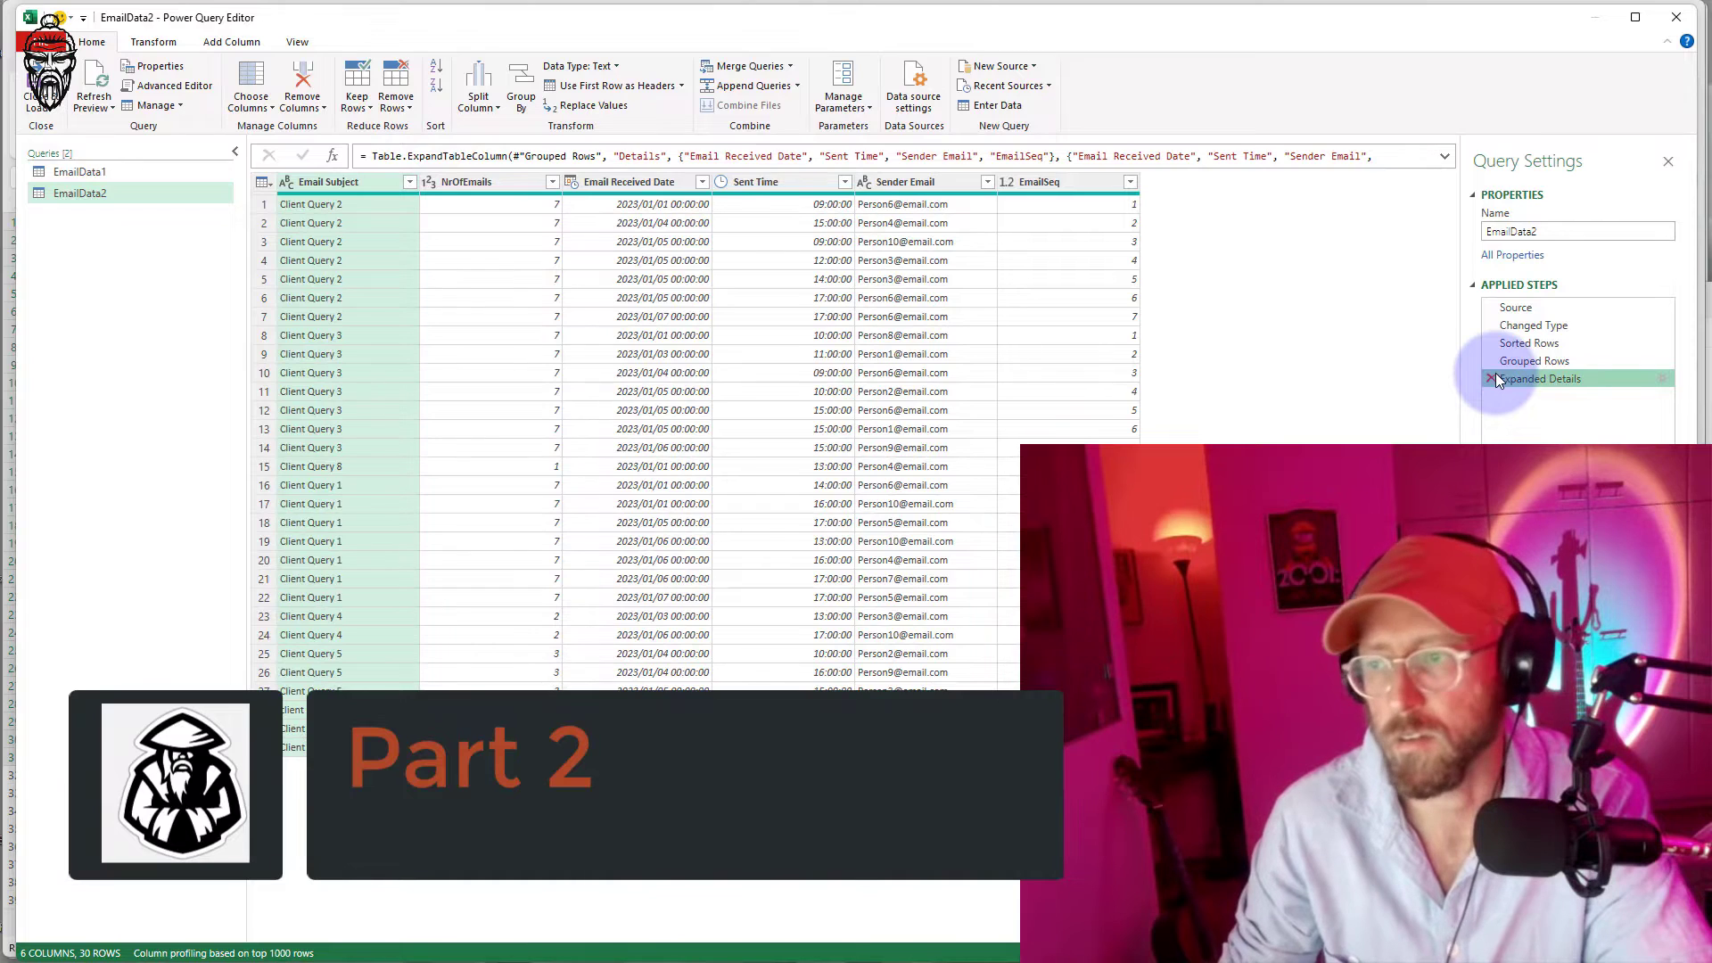
- Delete the Expanded Details step from EmailData2 and preview the nested Details tables of several subjects
{"action": "left_click", "coordinate": [1491, 379]}
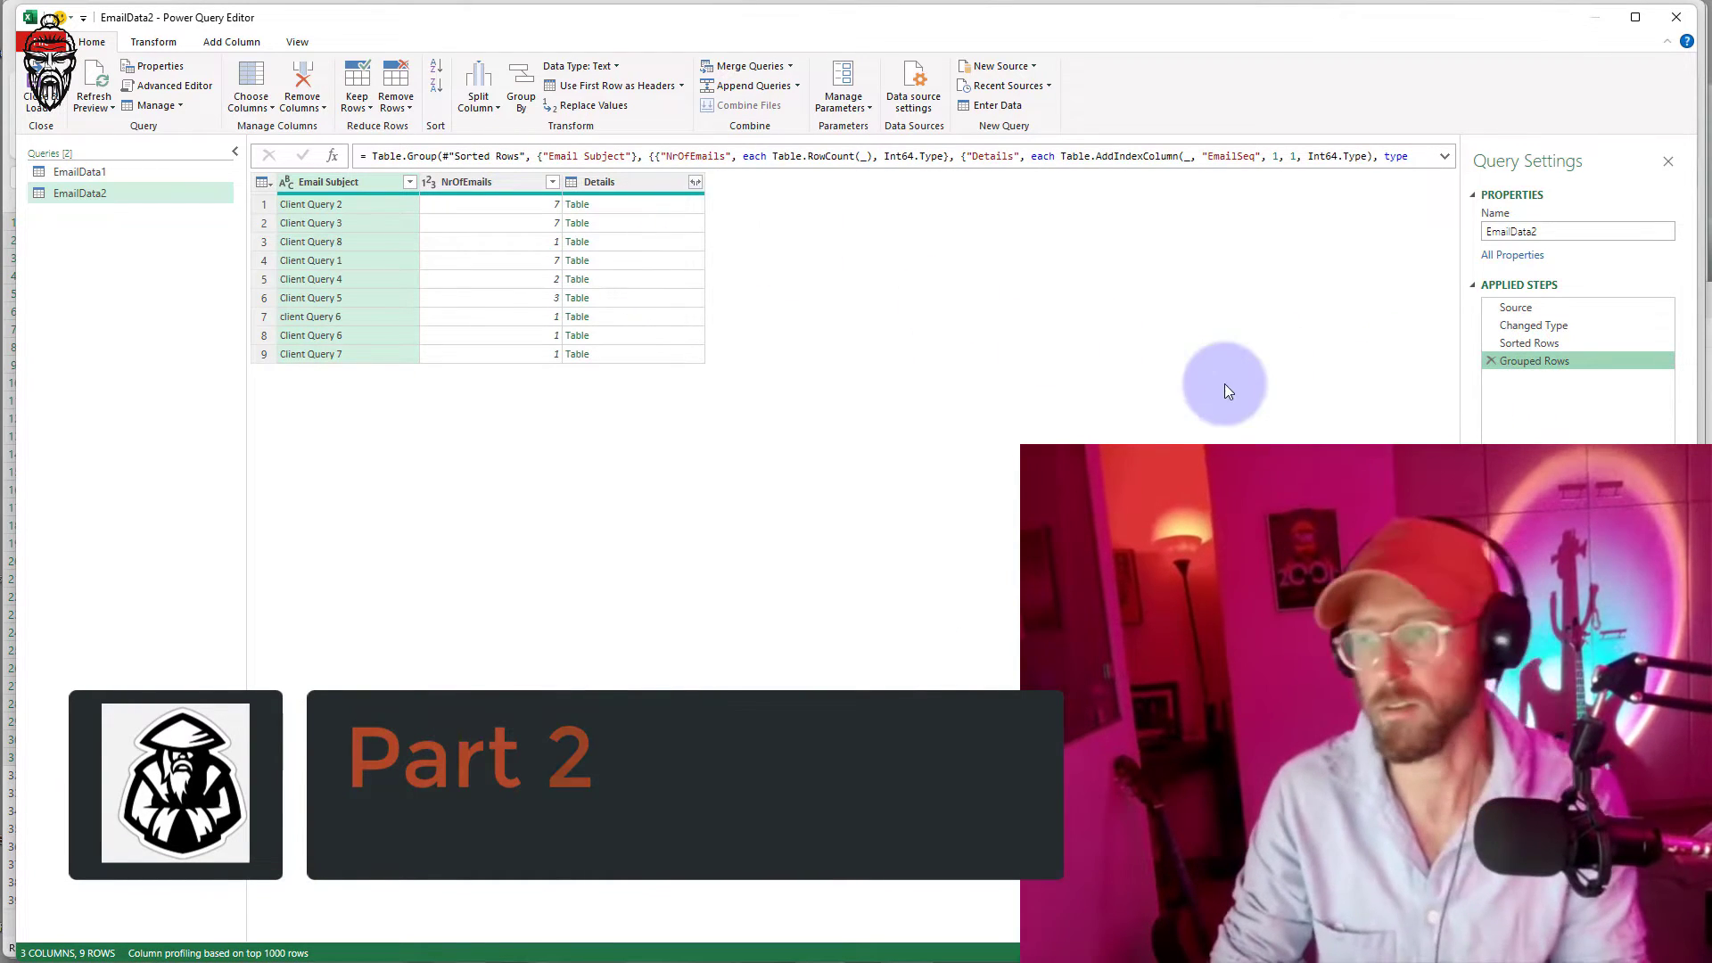
{"action": "left_click", "coordinate": [635, 225]}
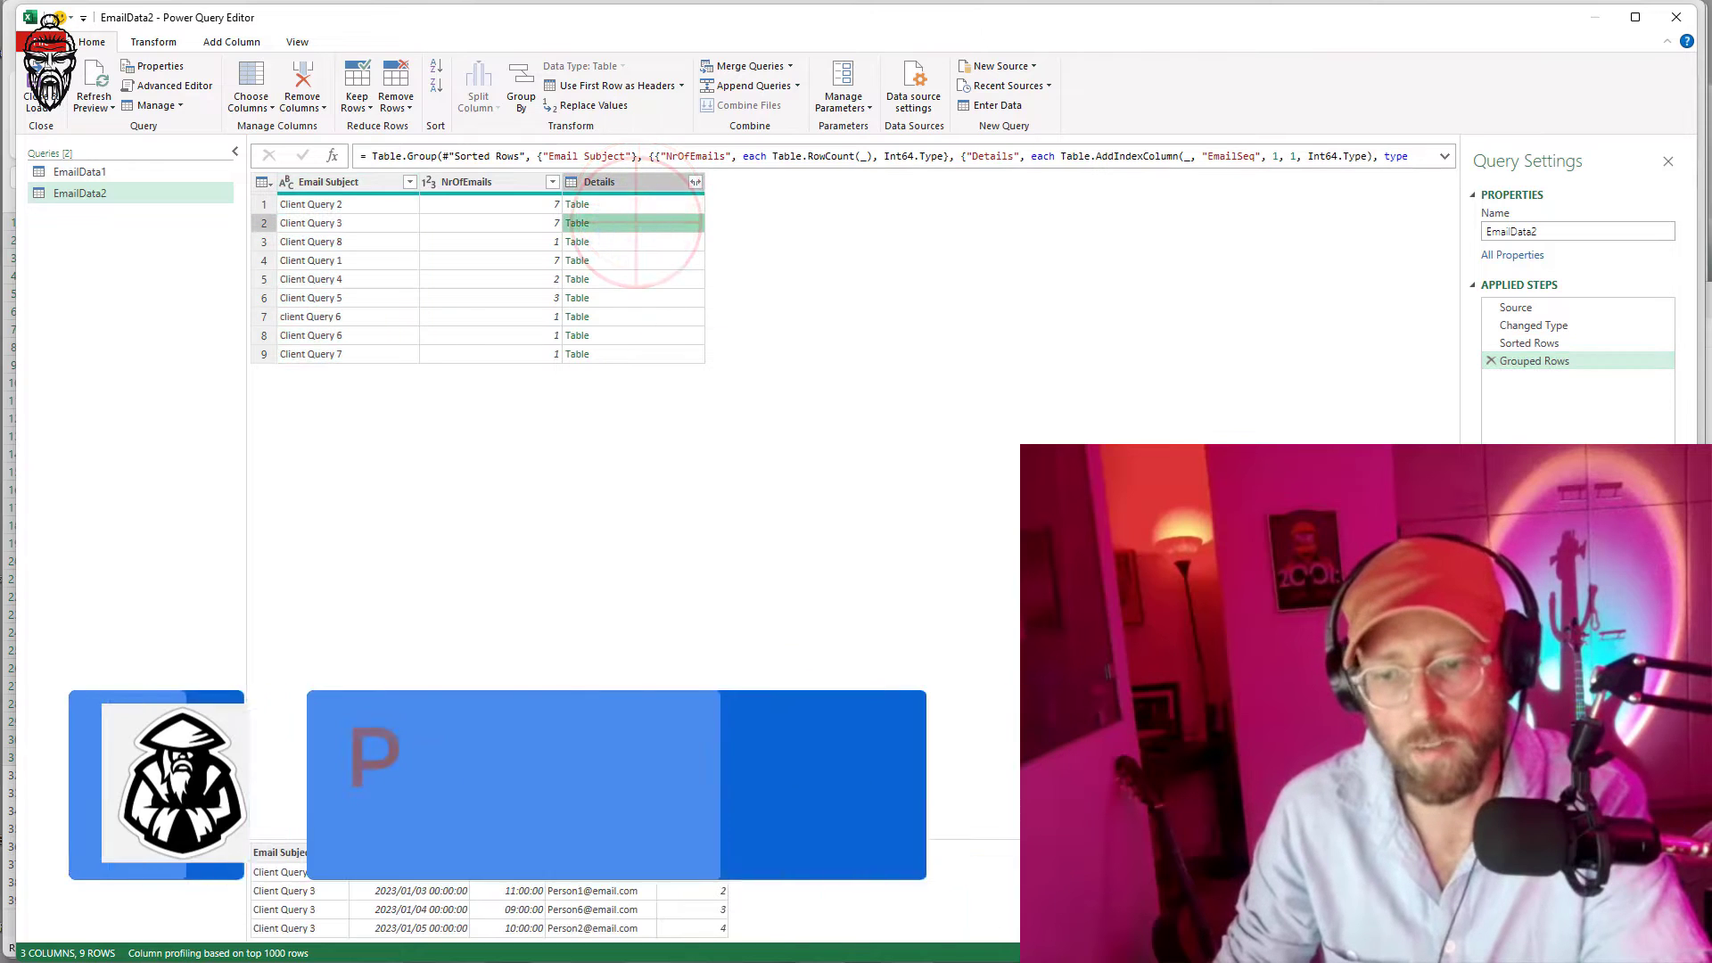
{"action": "left_click_drag", "start_coordinate": [845, 840], "coordinate": [814, 411]}
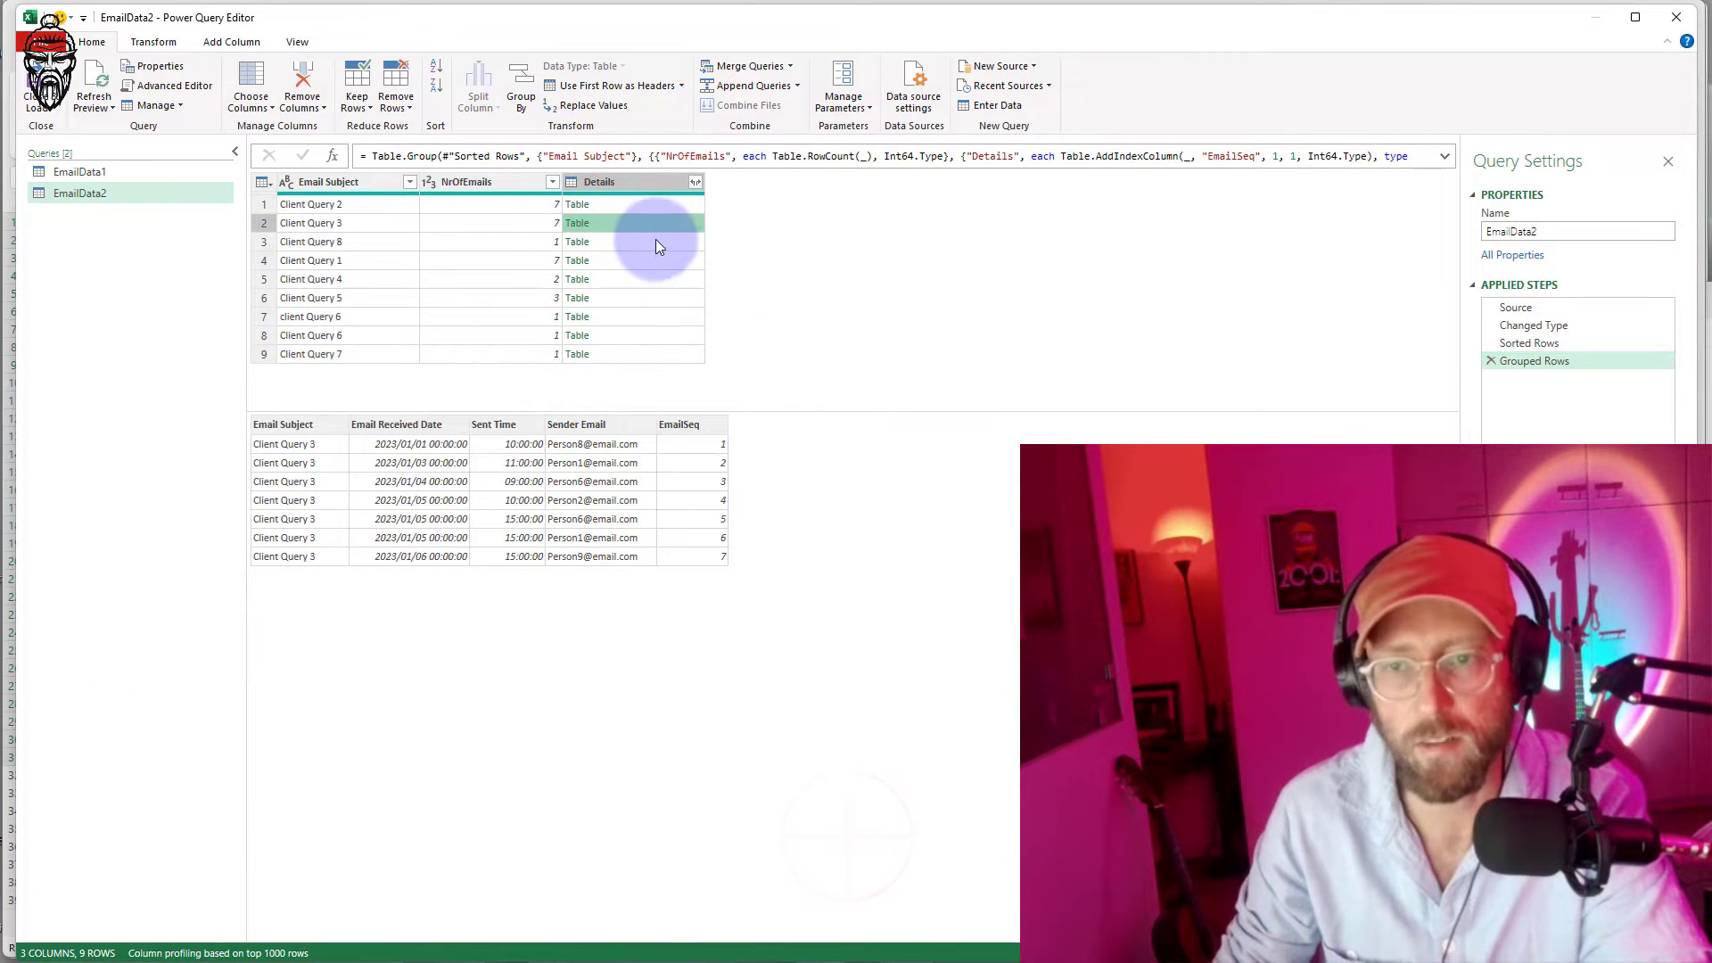
{"action": "left_click", "coordinate": [660, 239]}
{"action": "left_click", "coordinate": [659, 274]}
{"action": "left_click", "coordinate": [650, 338]}
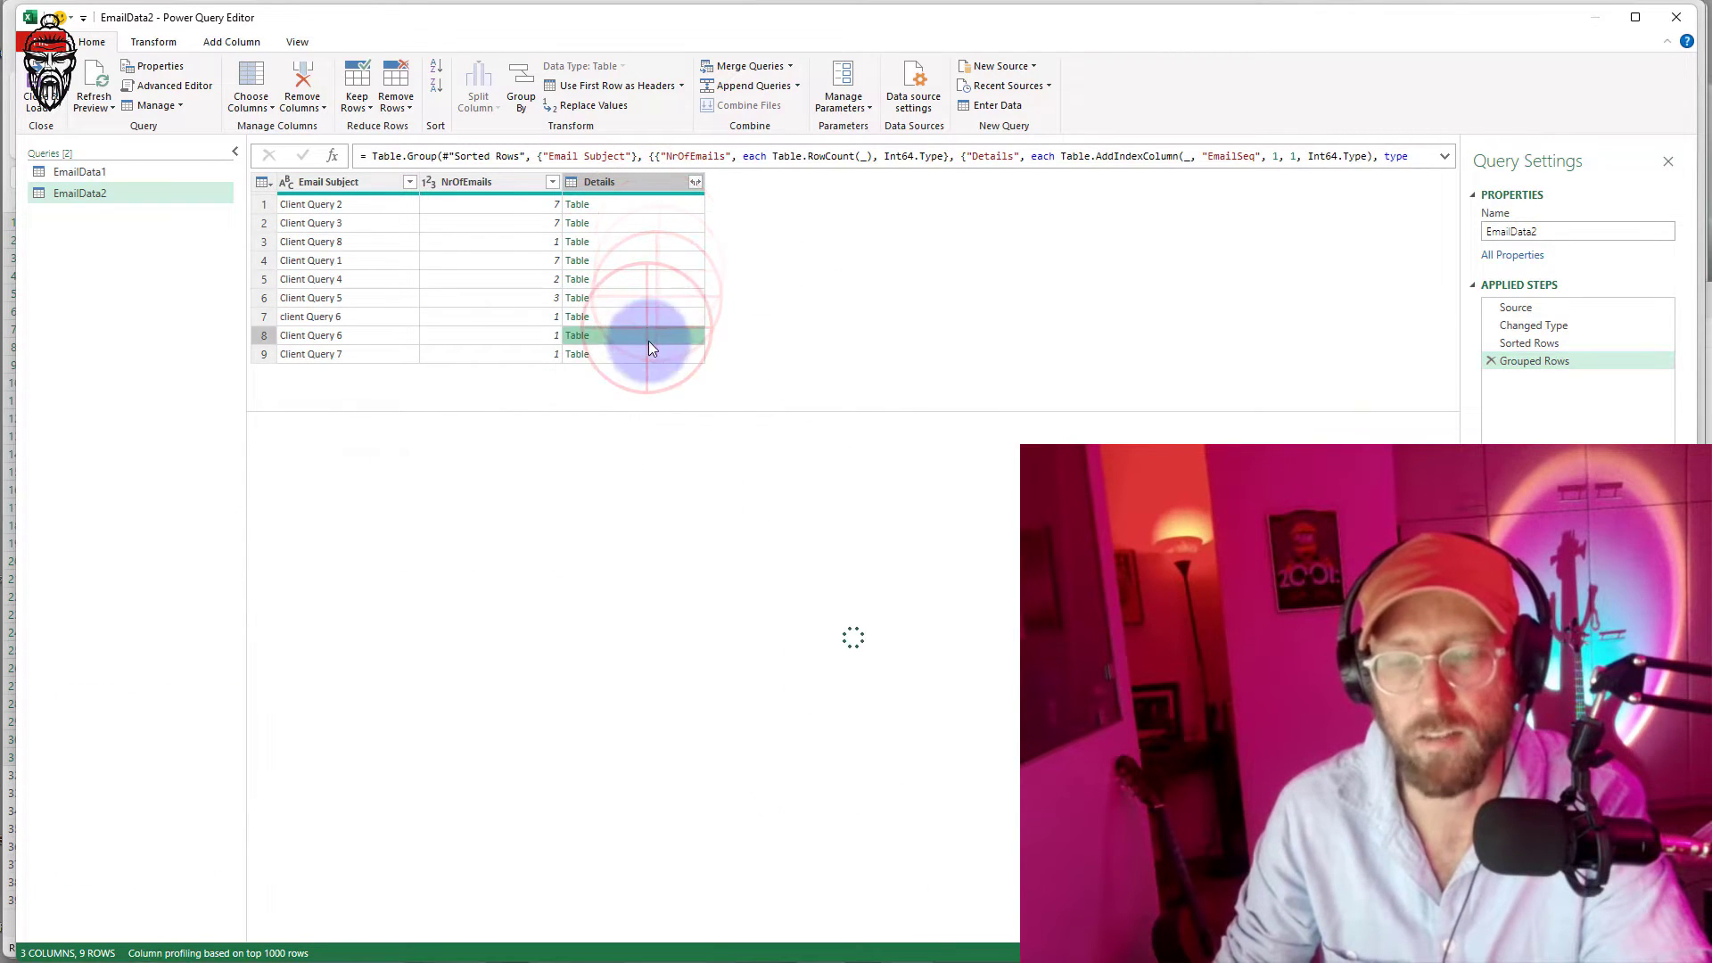
{"action": "left_click", "coordinate": [655, 353]}
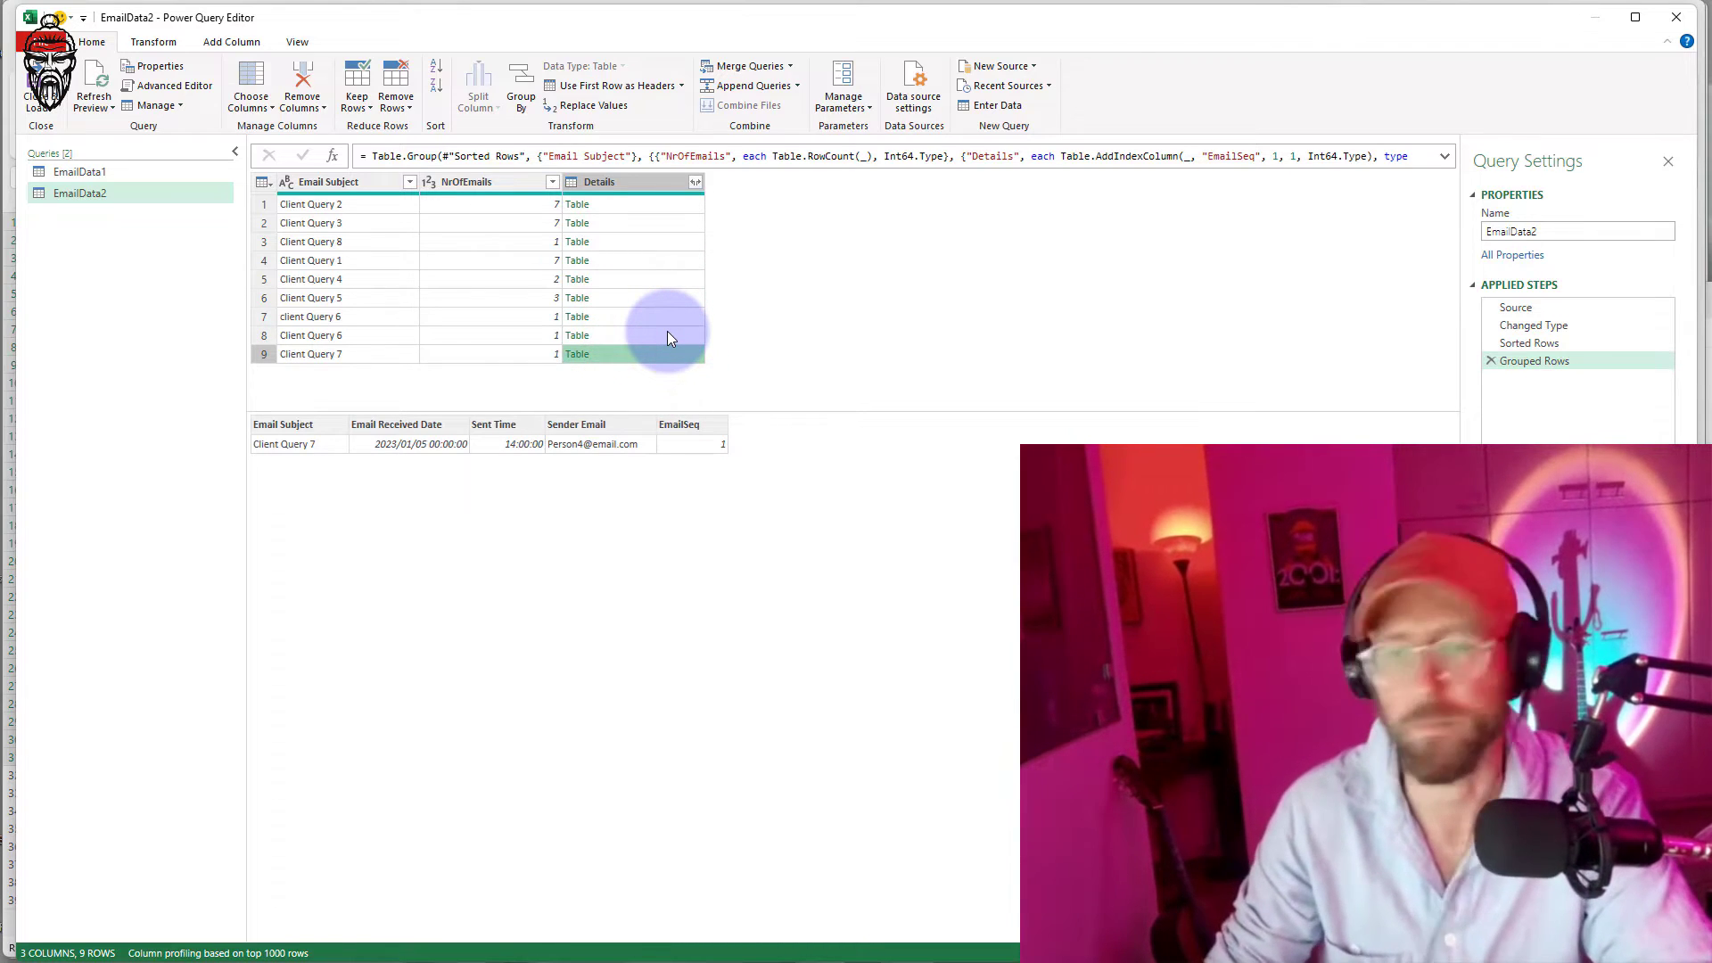
{"action": "left_click", "coordinate": [855, 216]}
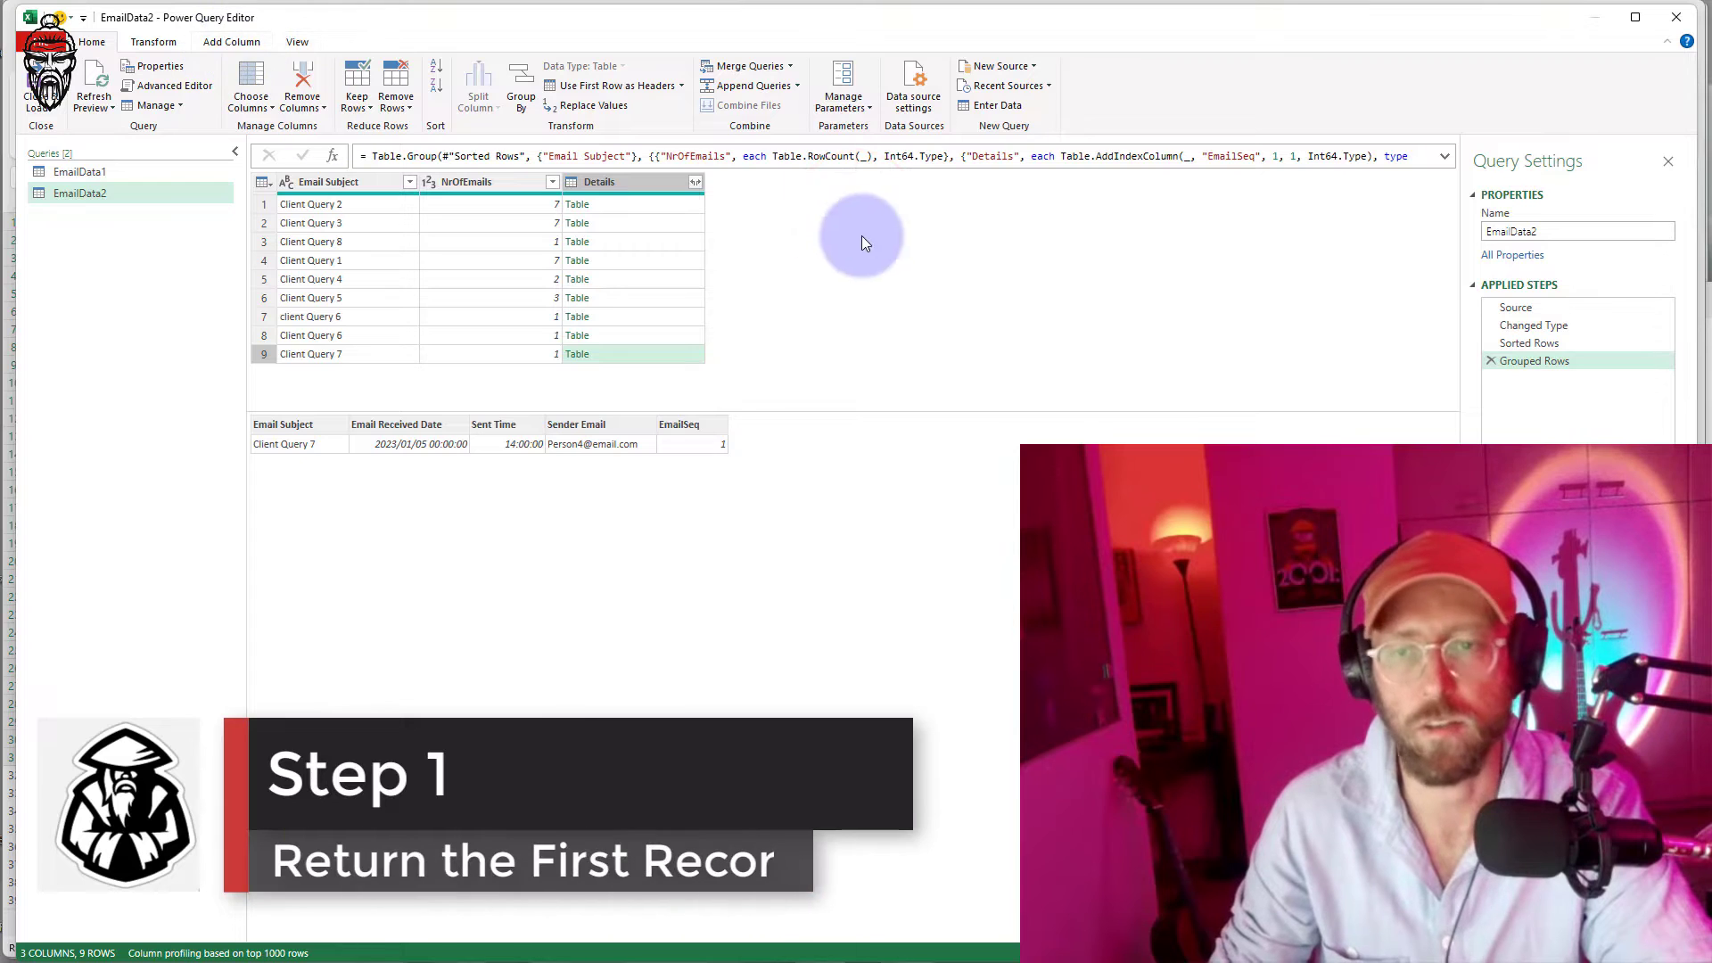
- Insert a new step after Grouped Rows and start a Table.AddColumn formula with #"Grouped Rows" as its table argument
{"action": "left_click", "coordinate": [328, 181]}
{"action": "left_click", "coordinate": [231, 42]}
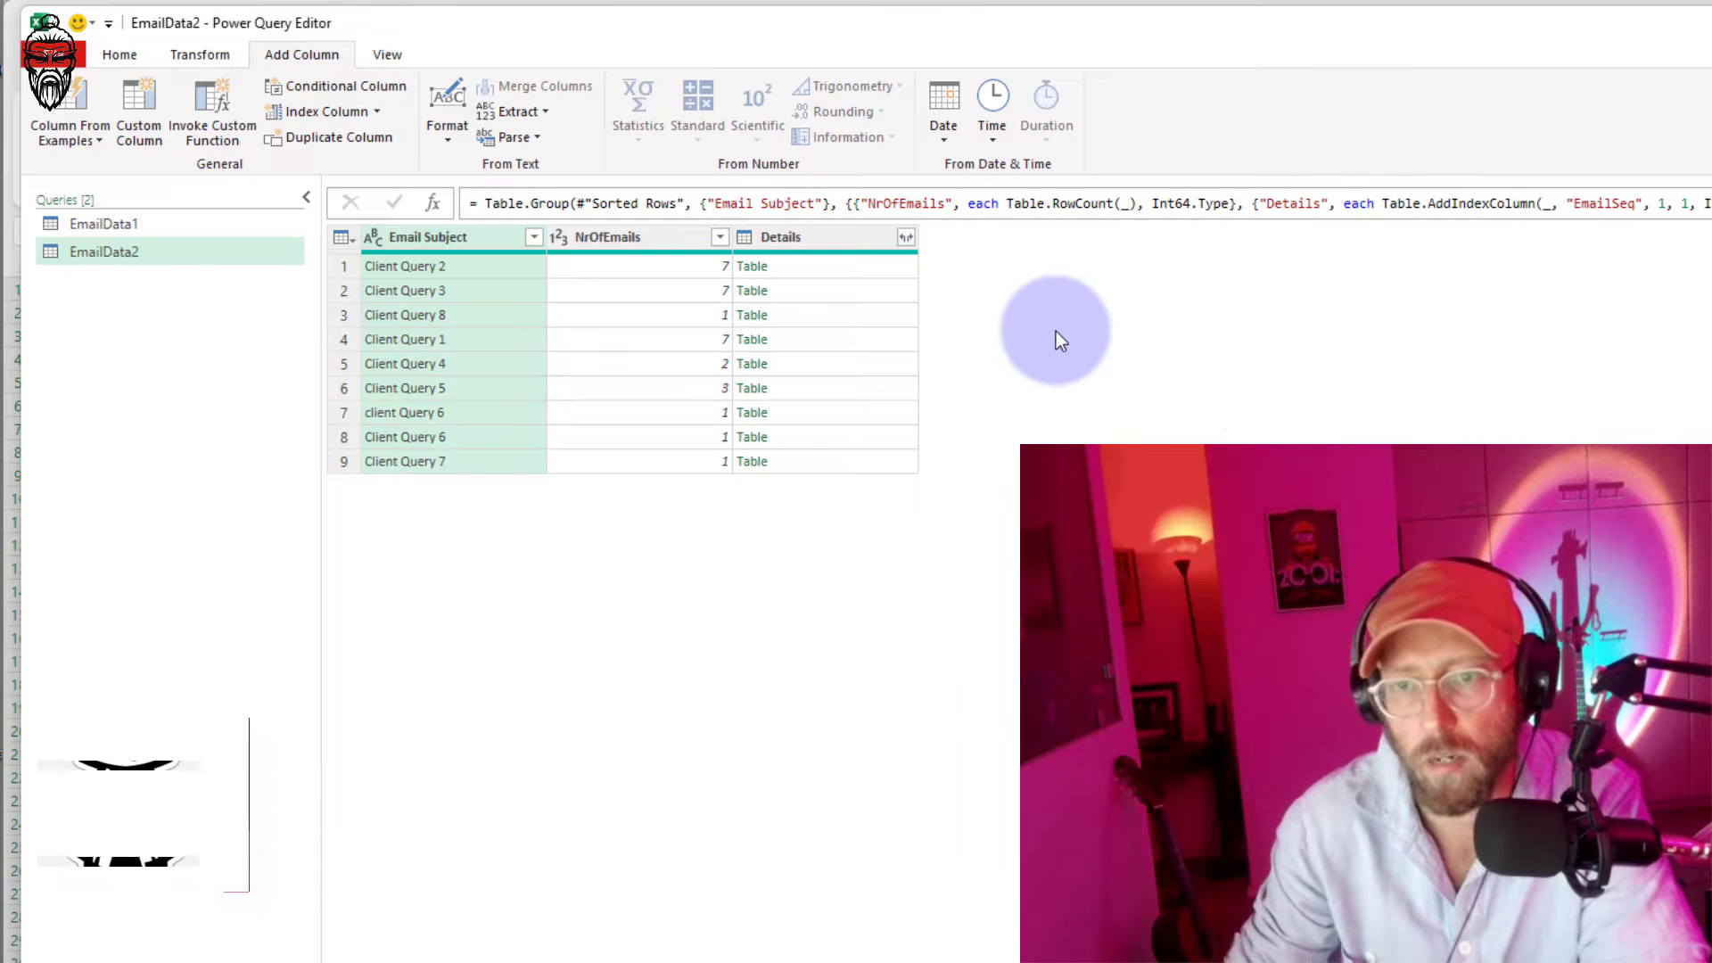
{"action": "left_click", "coordinate": [443, 204]}
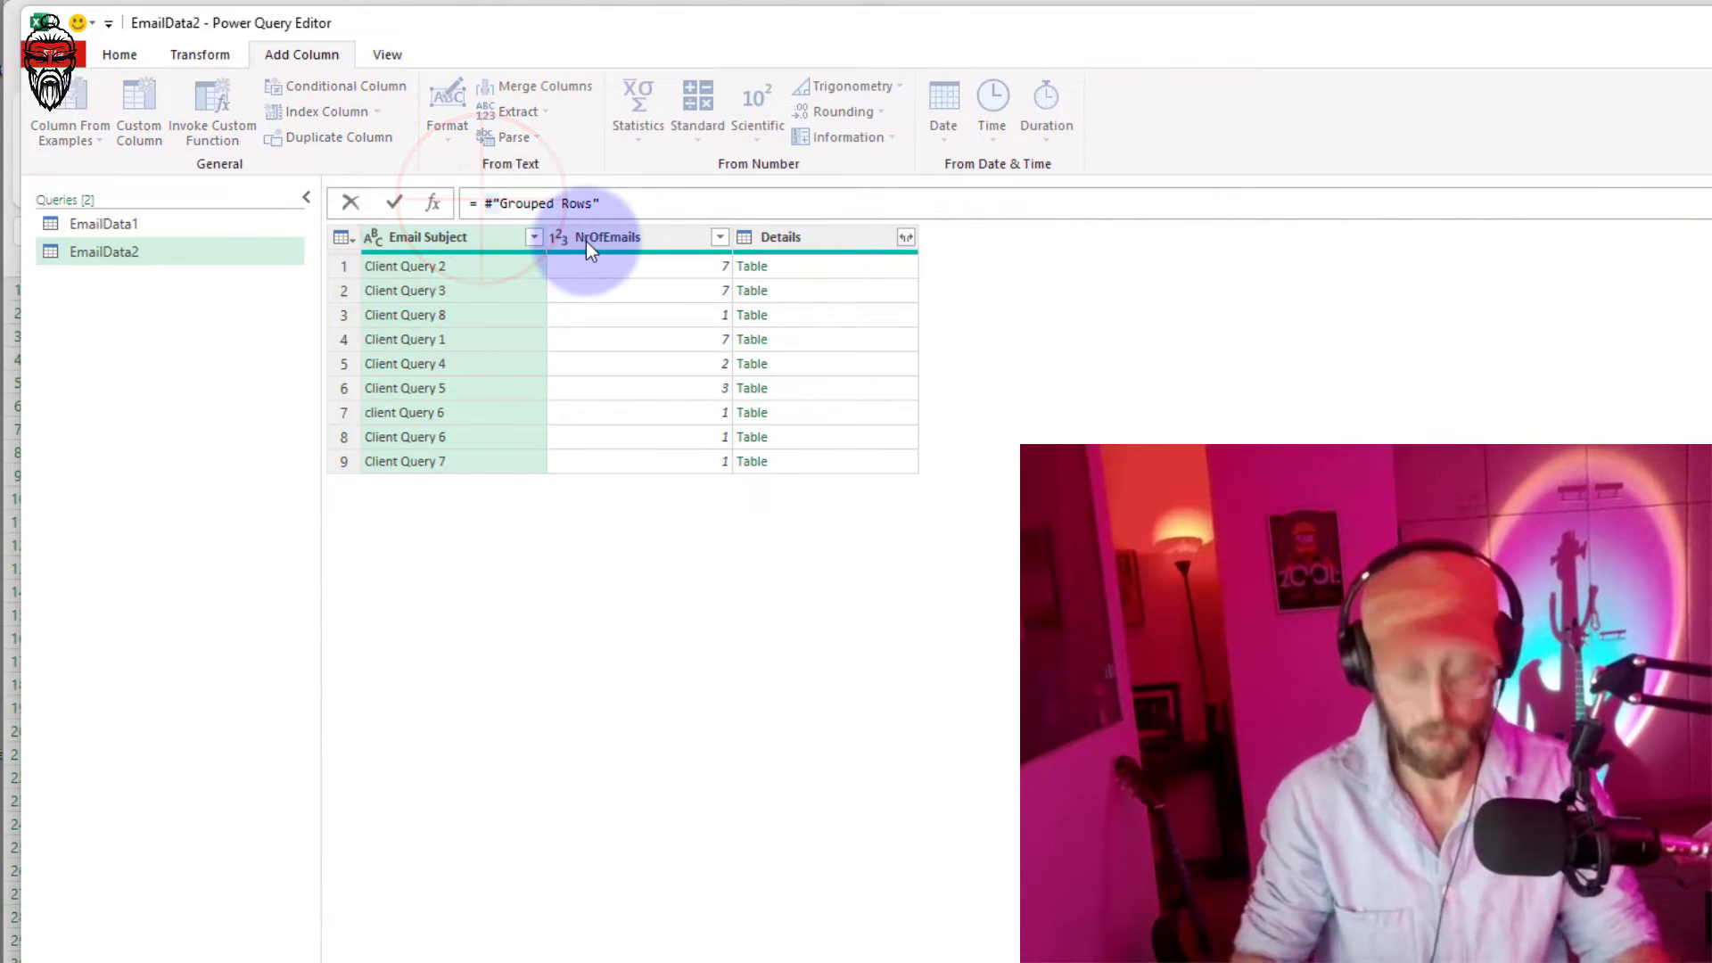
{"action": "key", "text": "Left"}
{"action": "type", "text": "table"}
{"action": "type", "text": ".add"}
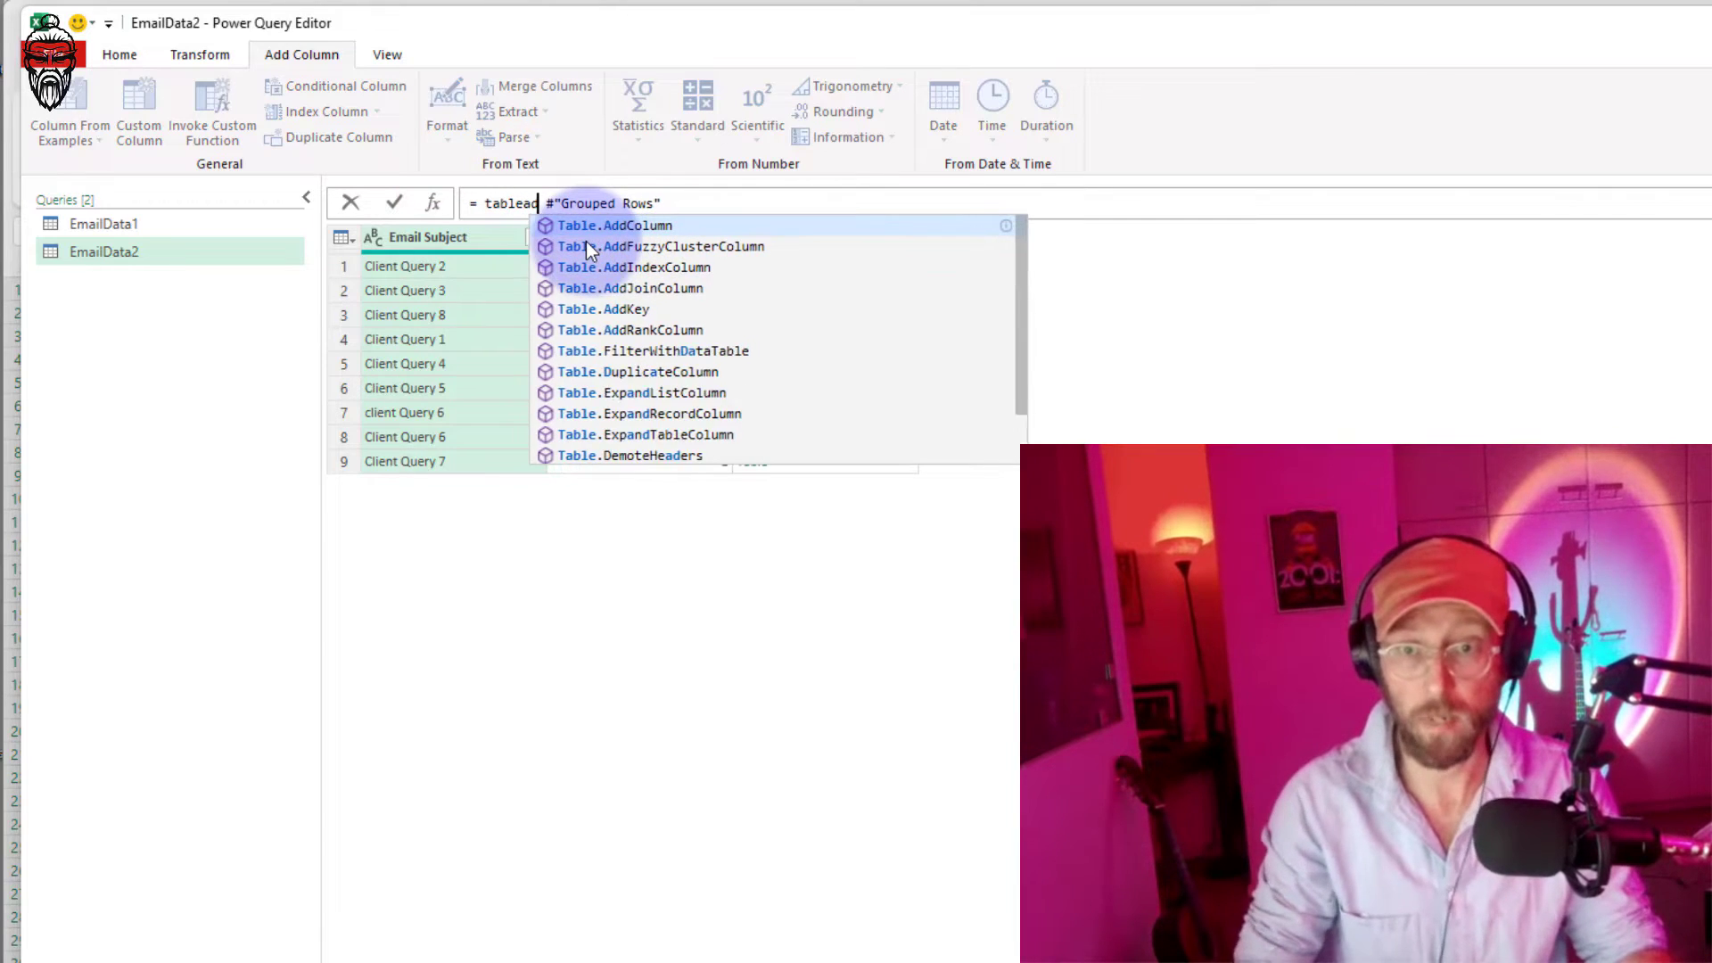
{"action": "key", "text": "Tab"}
{"action": "type", "text": "("}
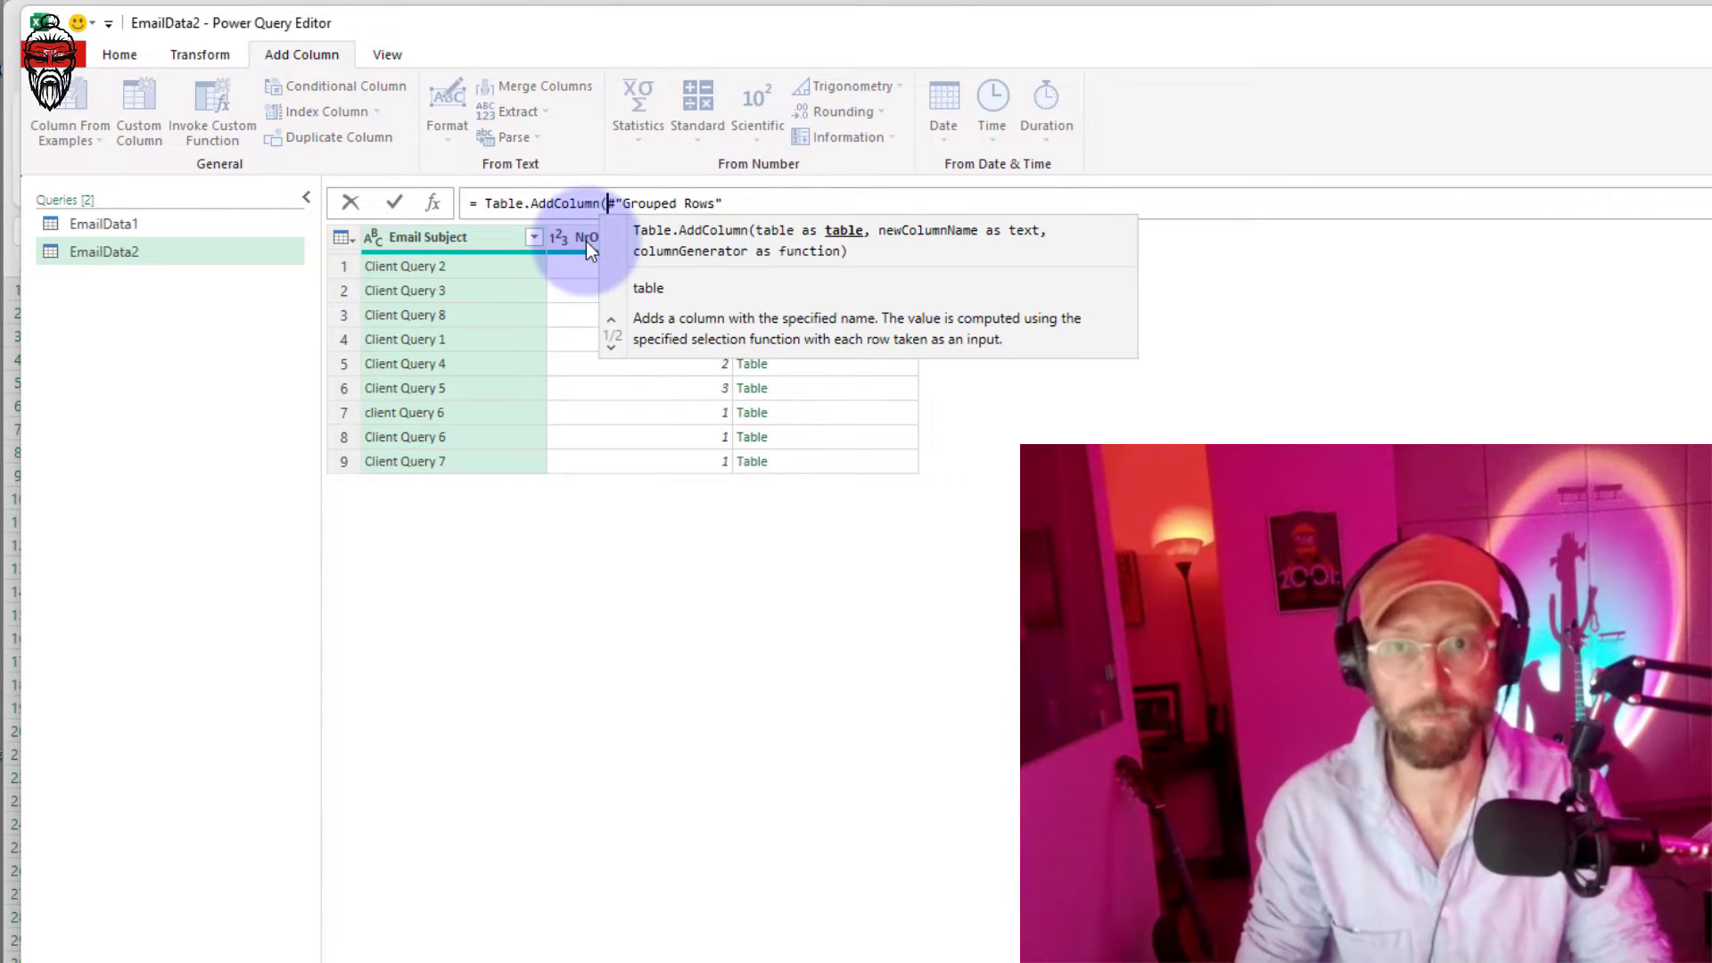
{"action": "key", "text": "End"}
{"action": "type", "text": ", "}
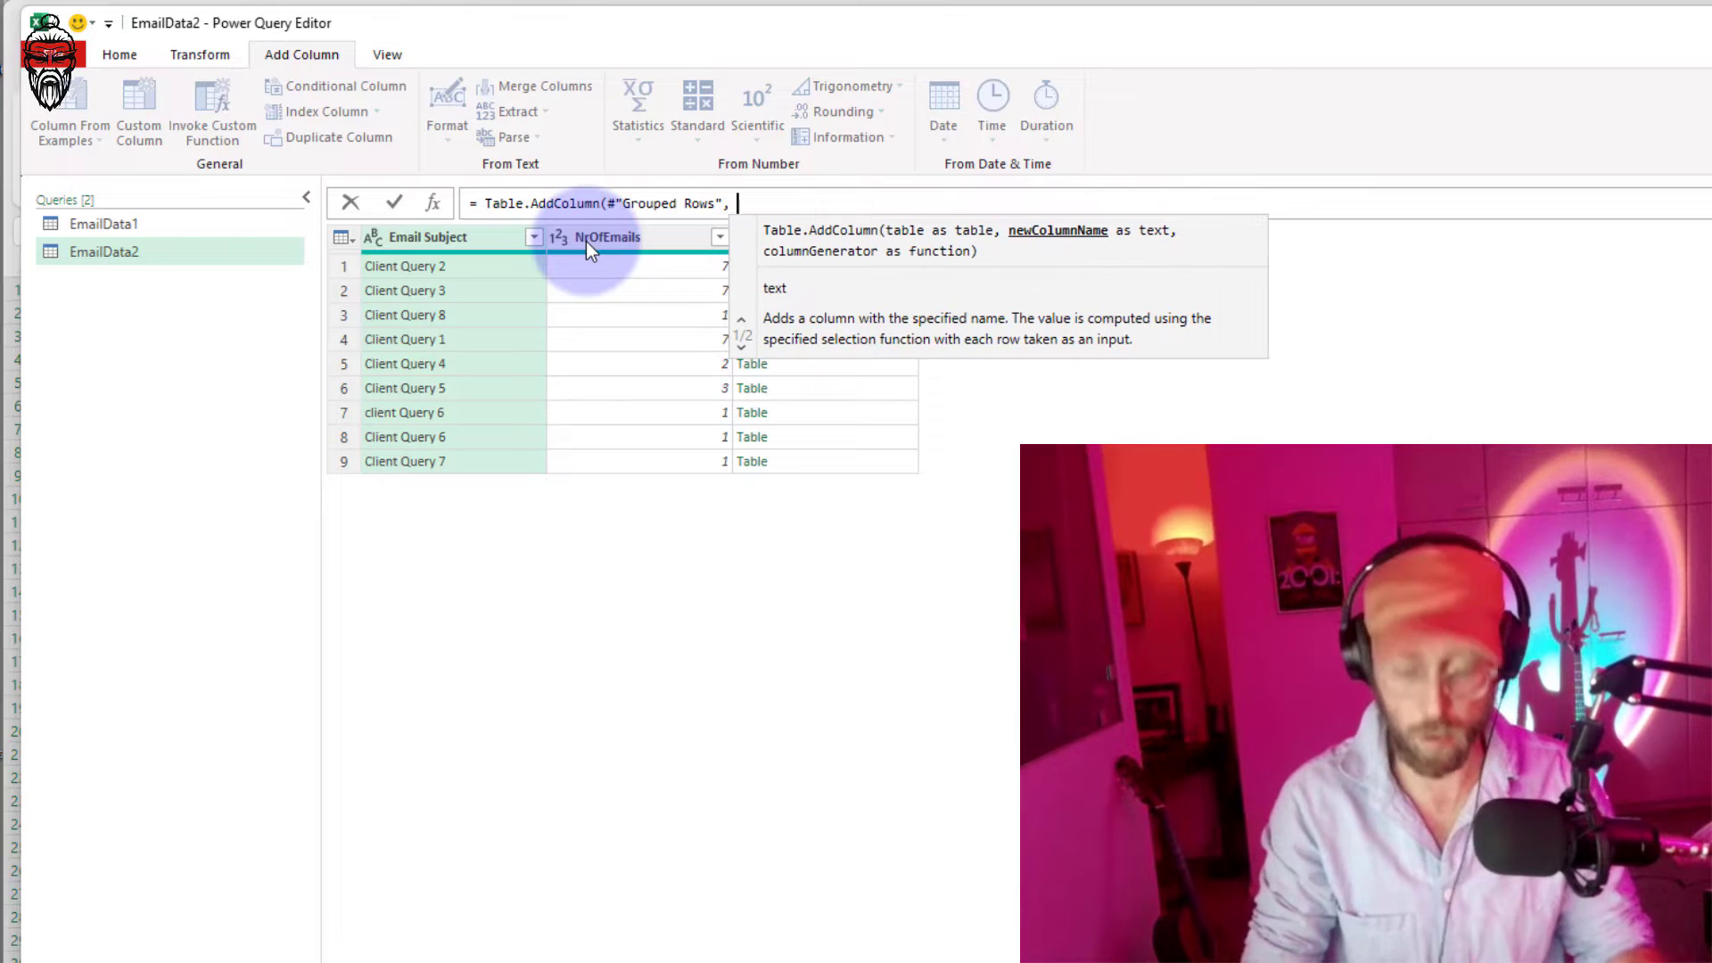
- Name the new column "Firstemail" in the Table.AddColumn formula and begin its generator with each
{"action": "type", "text": "\"\"Firs"}
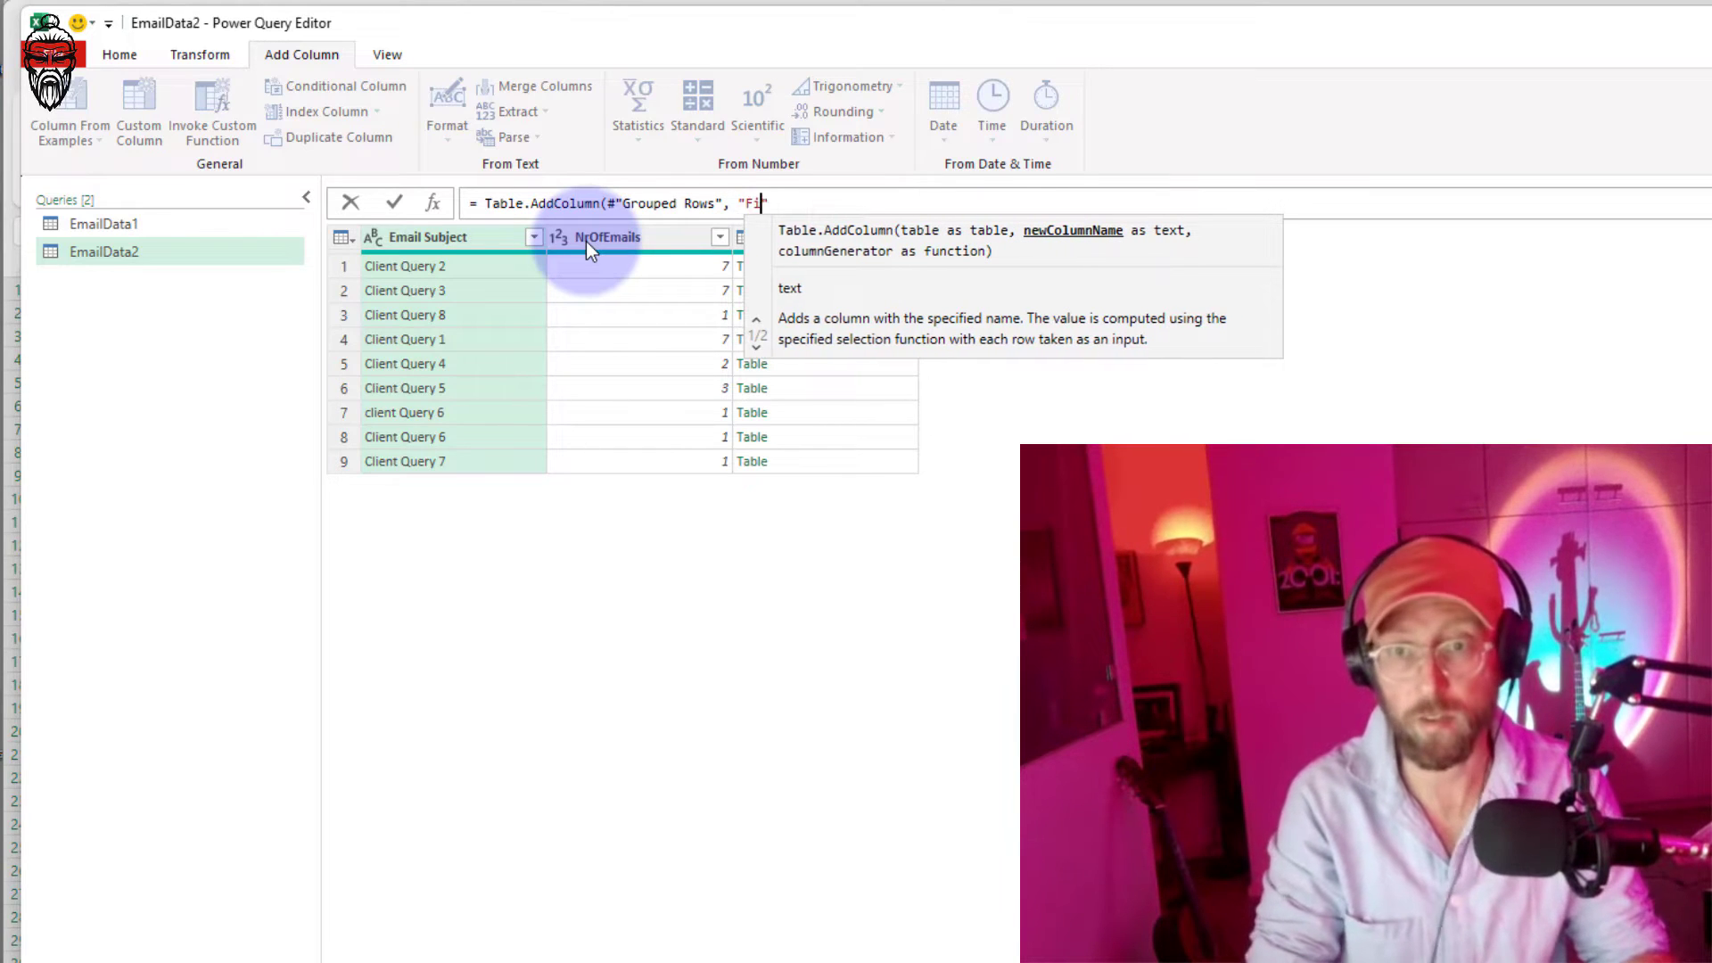
{"action": "type", "text": "temail"}
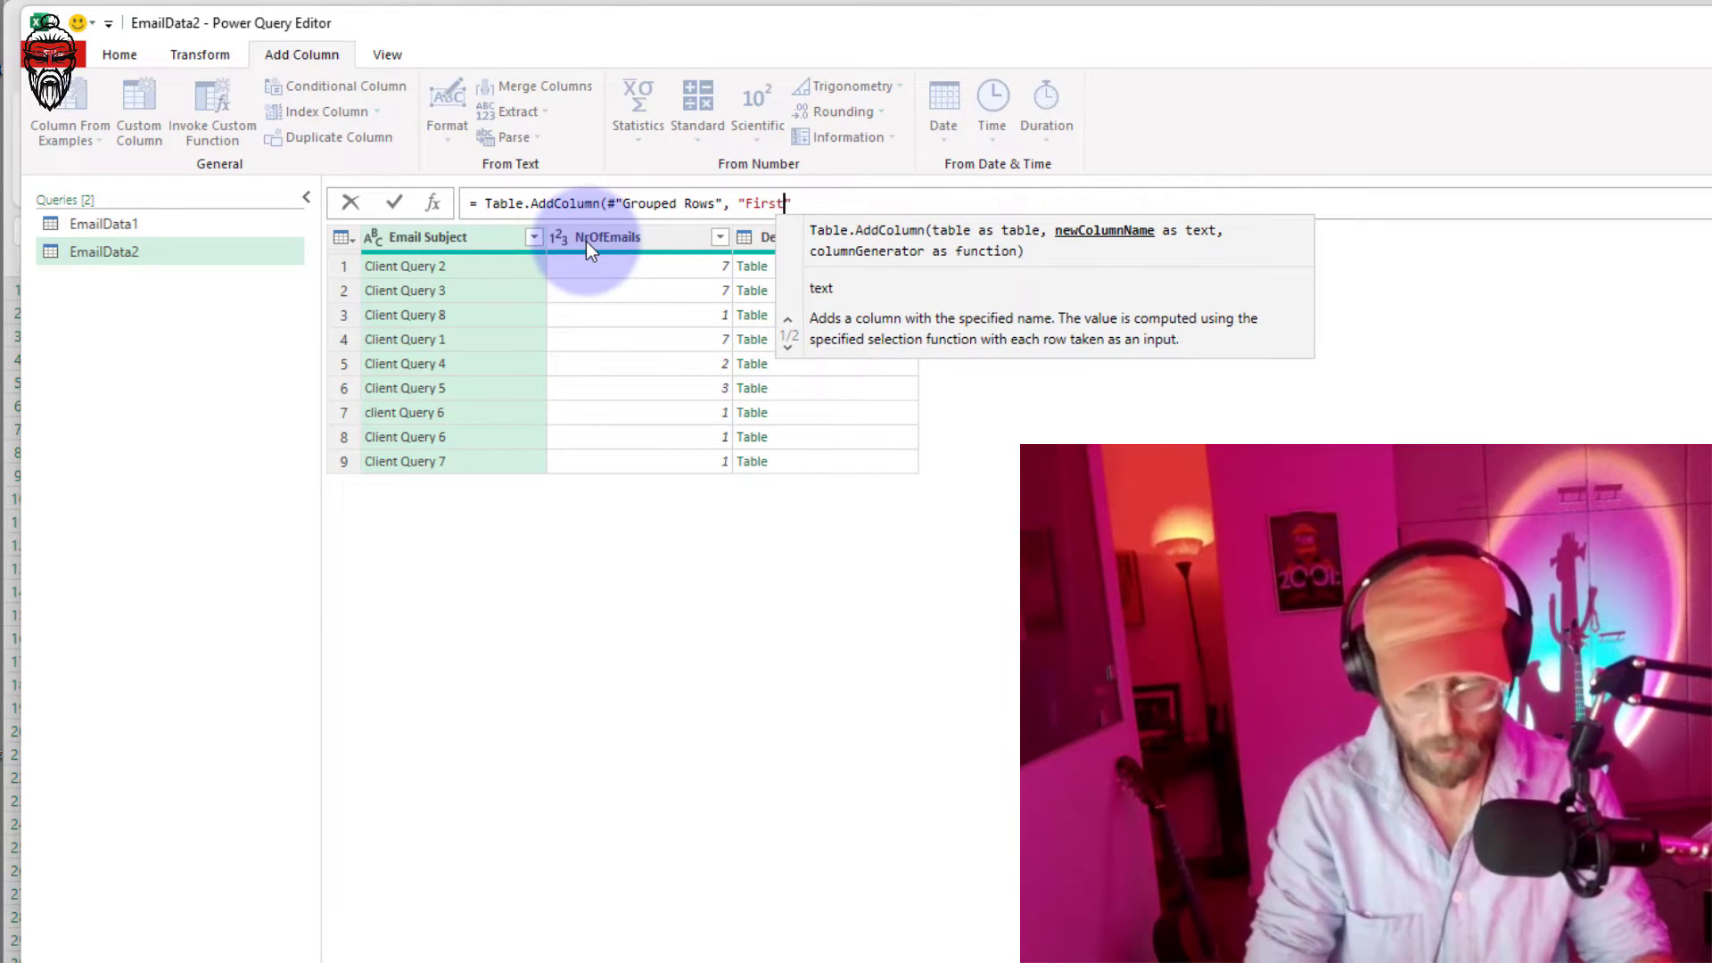
{"action": "left_click", "coordinate": [860, 205]}
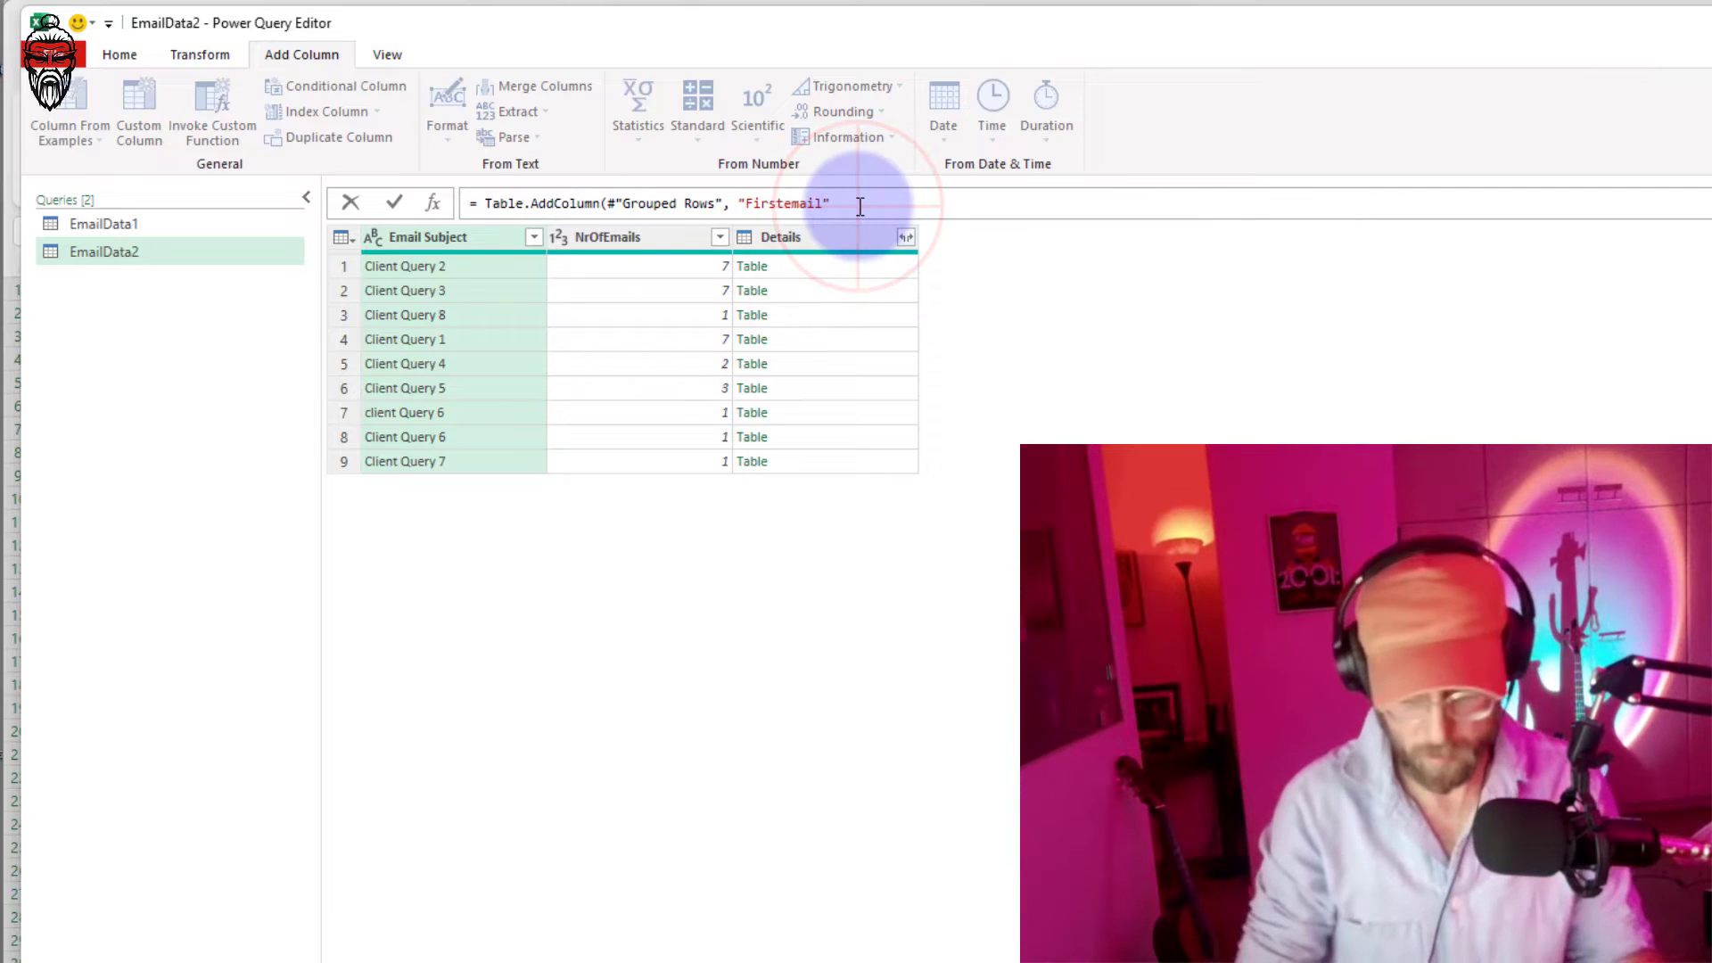
{"action": "type", "text": "each"}
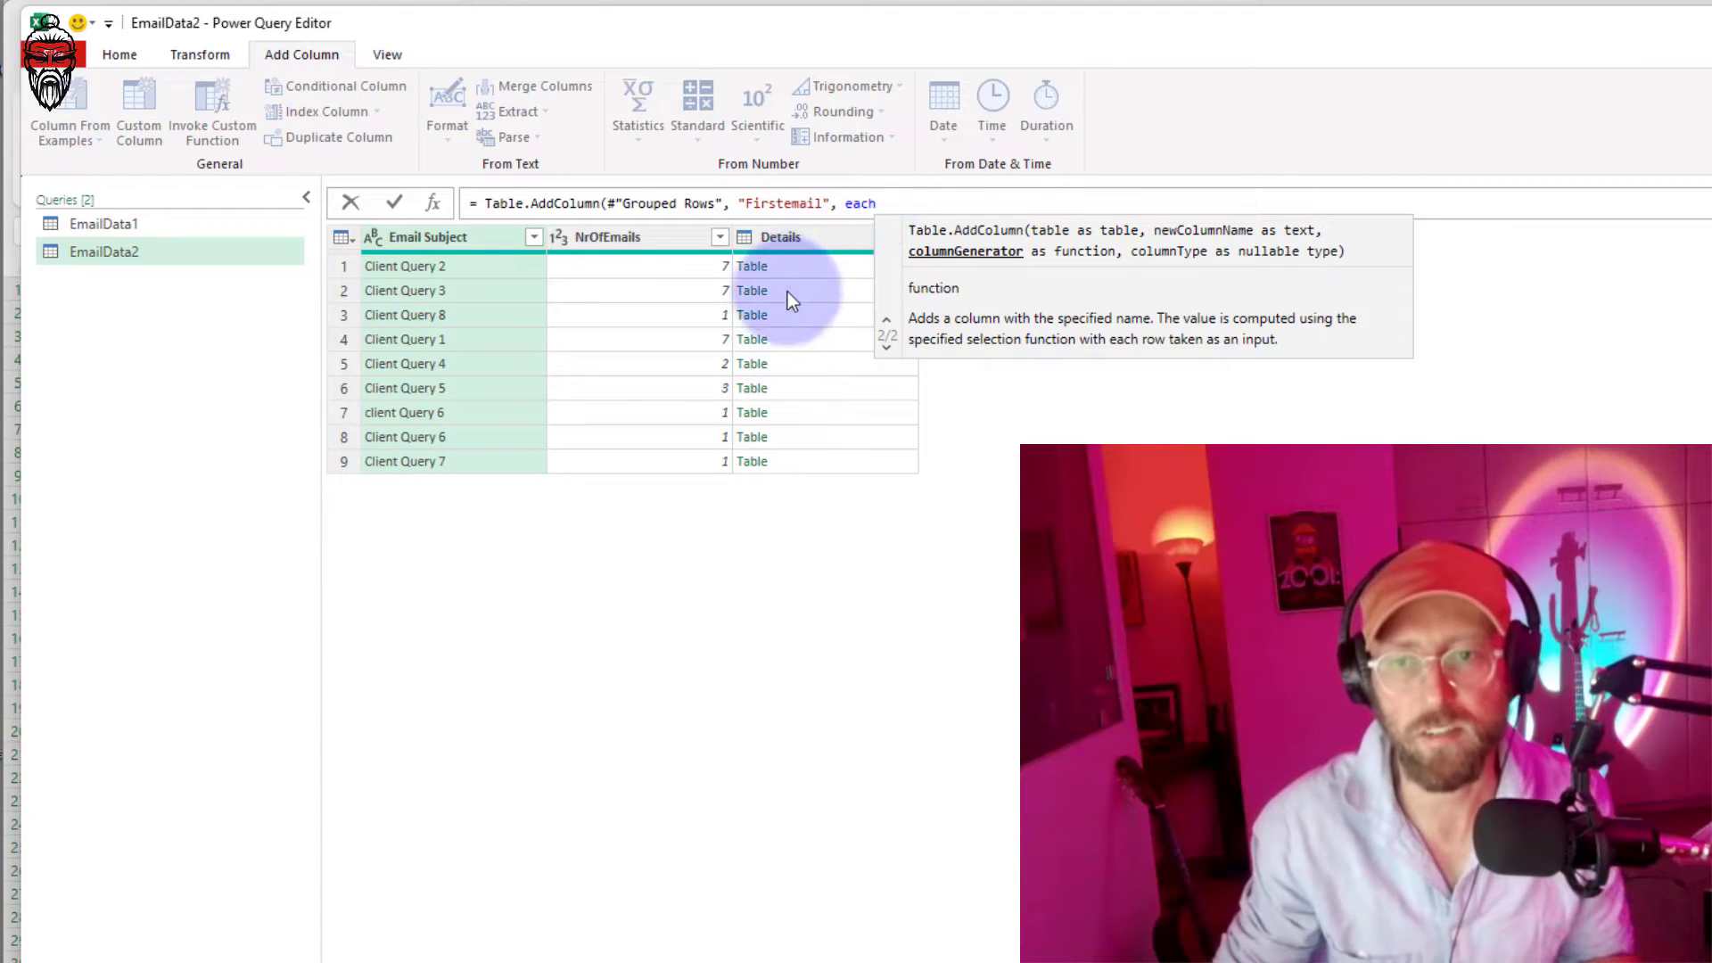
- Continue the Firstemail column generator with Table.SelectRows, using [Details] as its table argument
{"action": "left_click", "coordinate": [916, 203]}
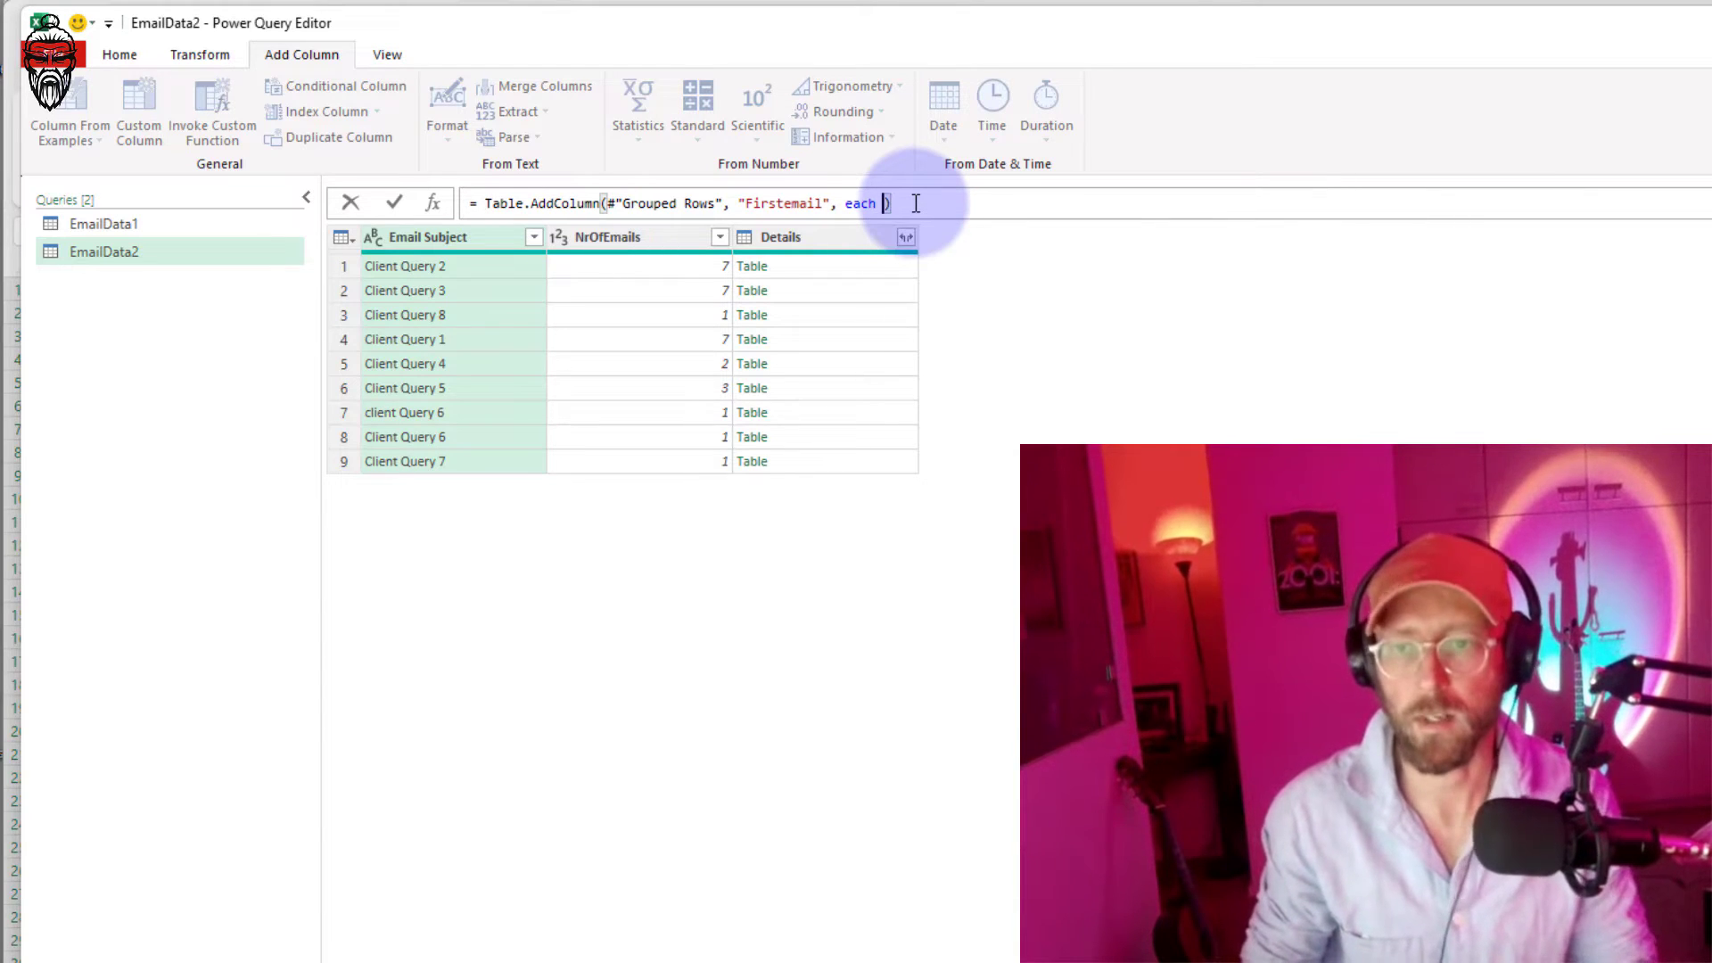
{"action": "type", "text": "table"}
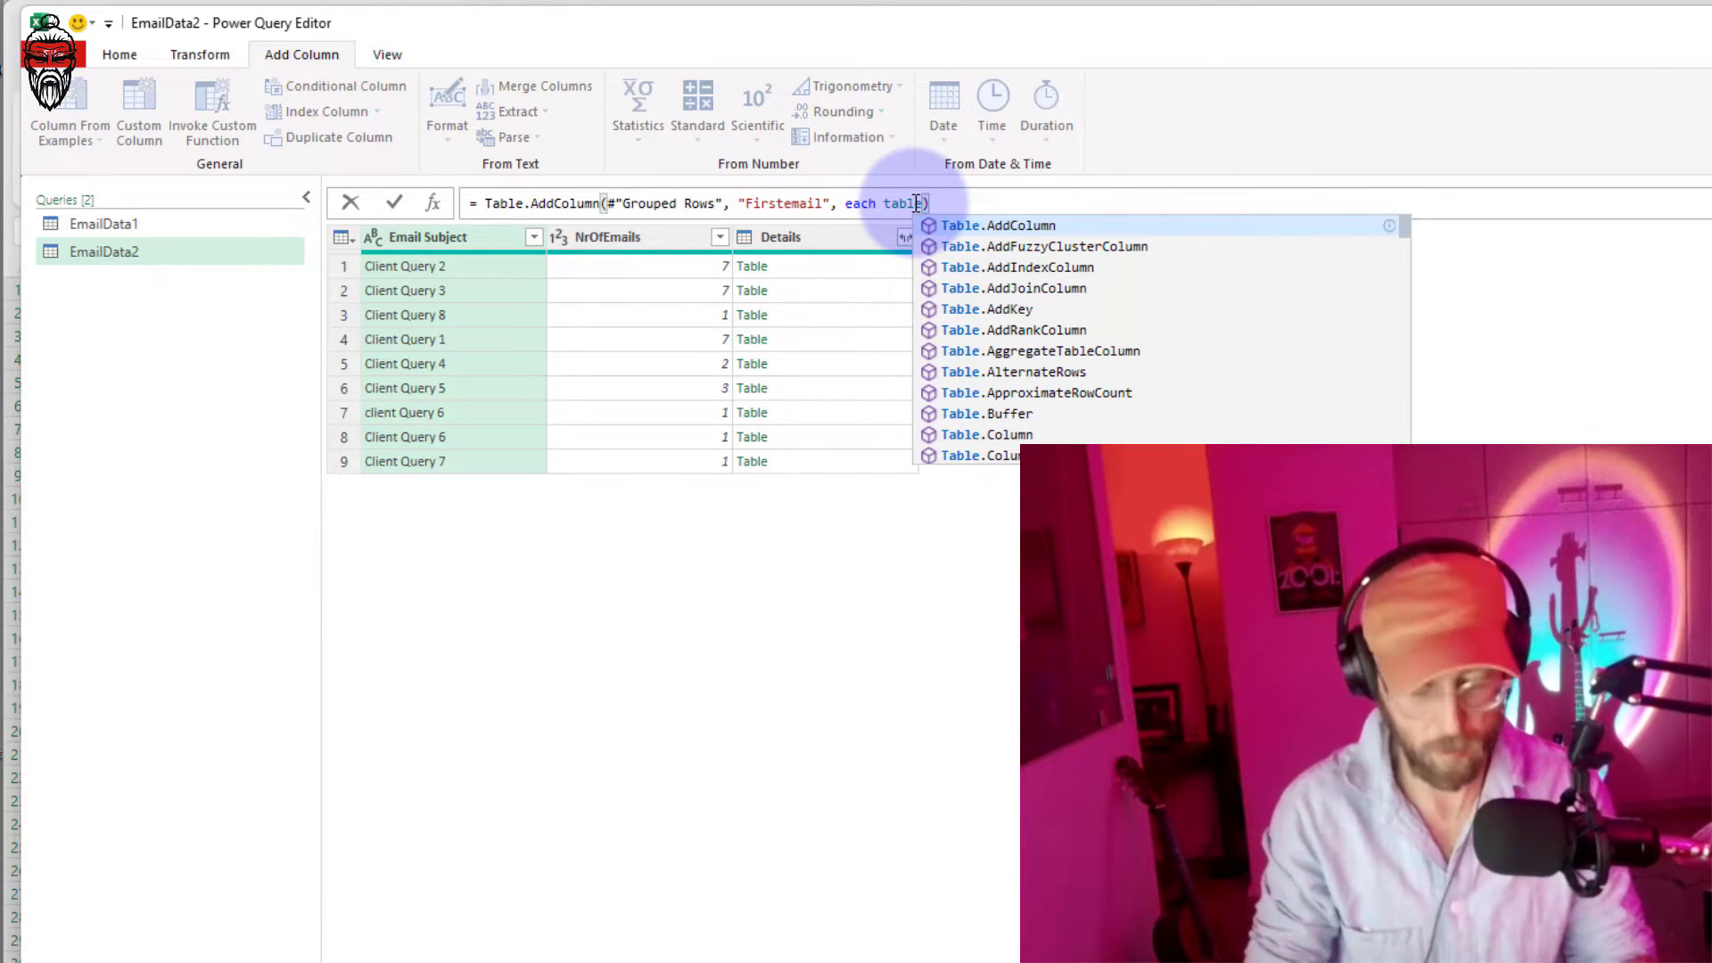
{"action": "type", "text": ".select"}
{"action": "key", "text": "Down"}
{"action": "key", "text": "Tab"}
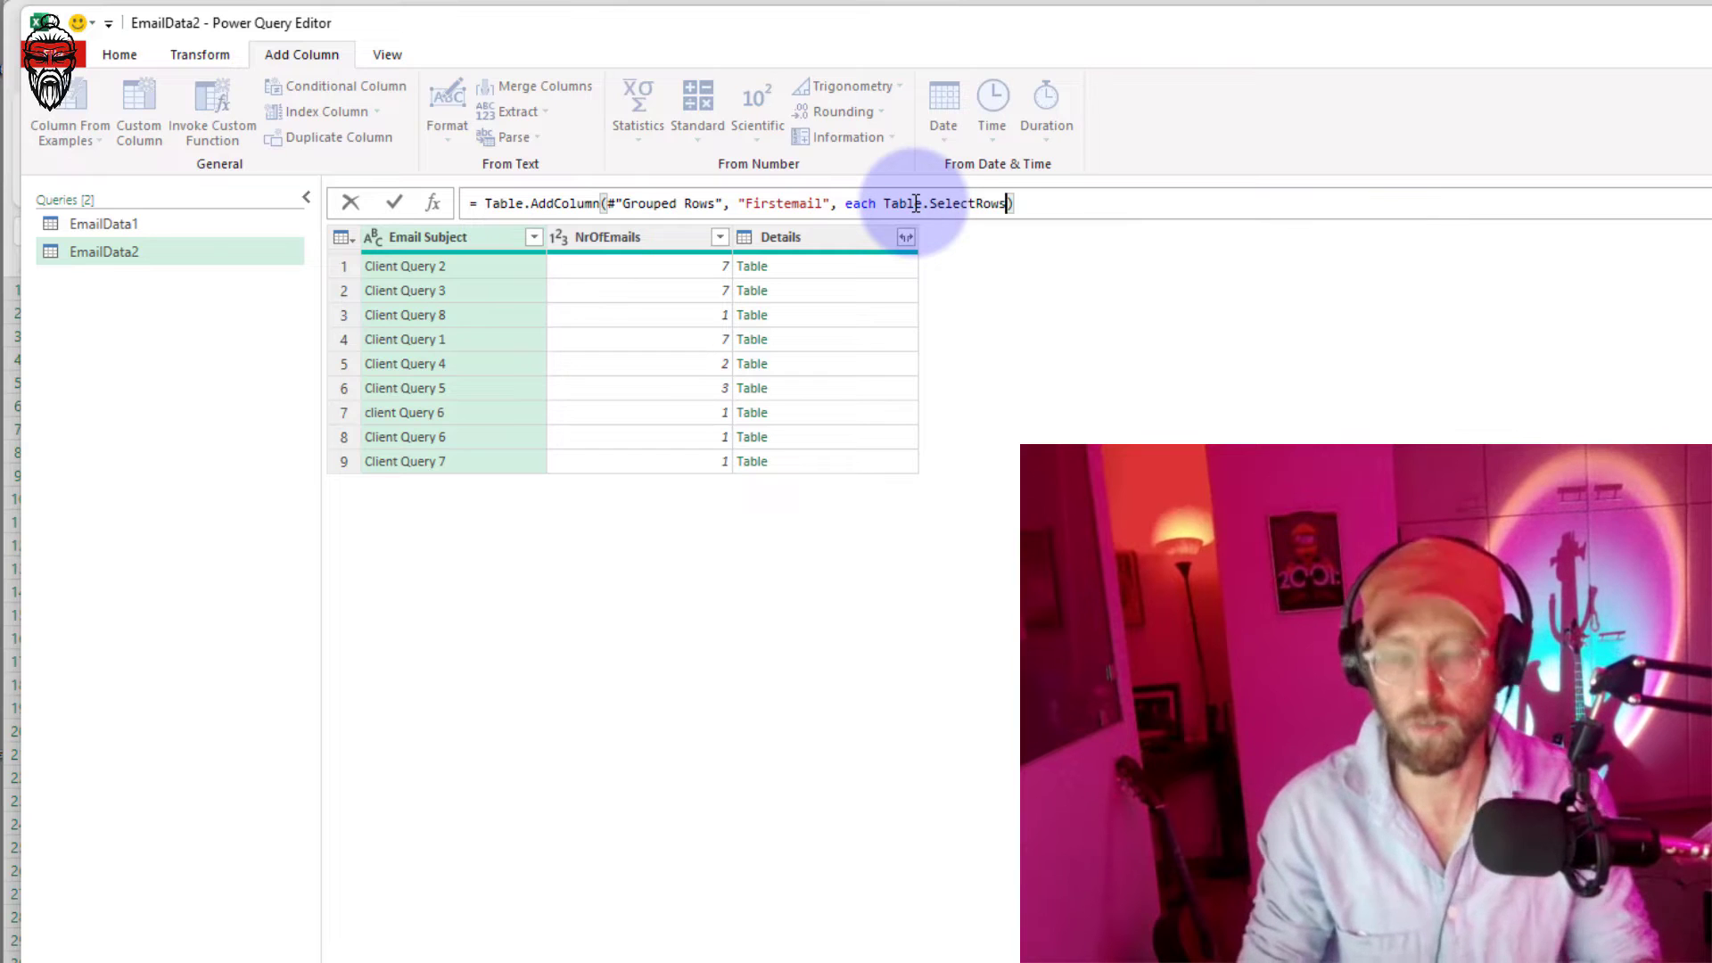
{"action": "type", "text": "("}
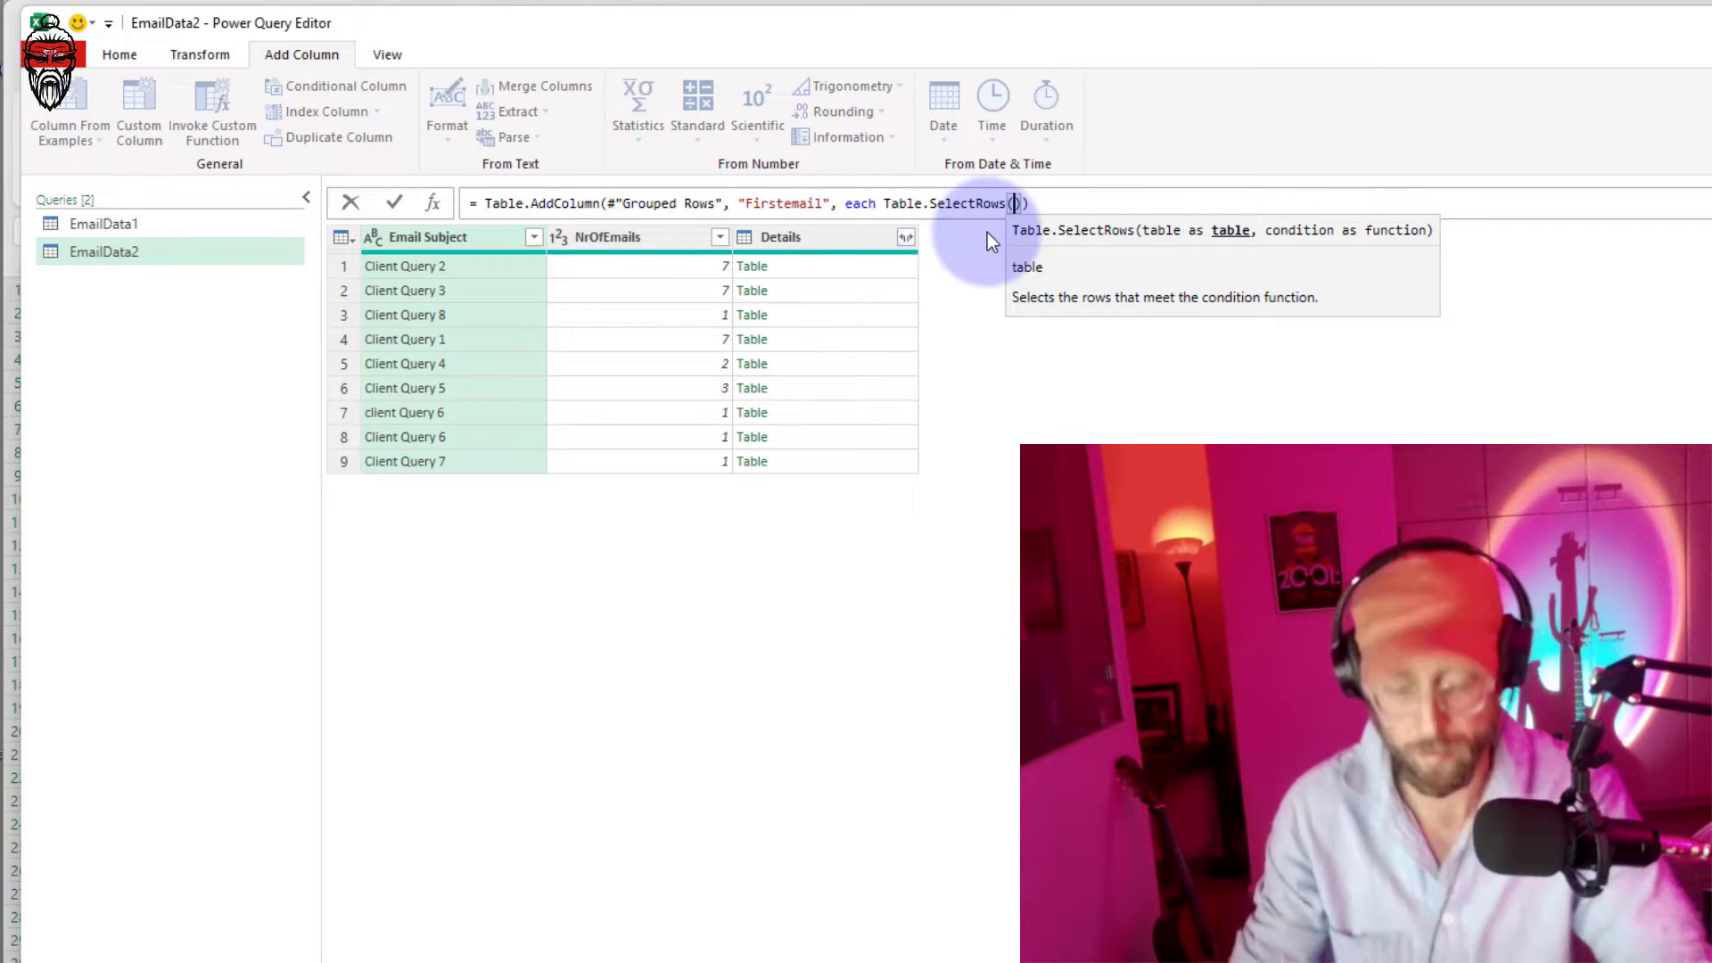
{"action": "type", "text": "[Det"}
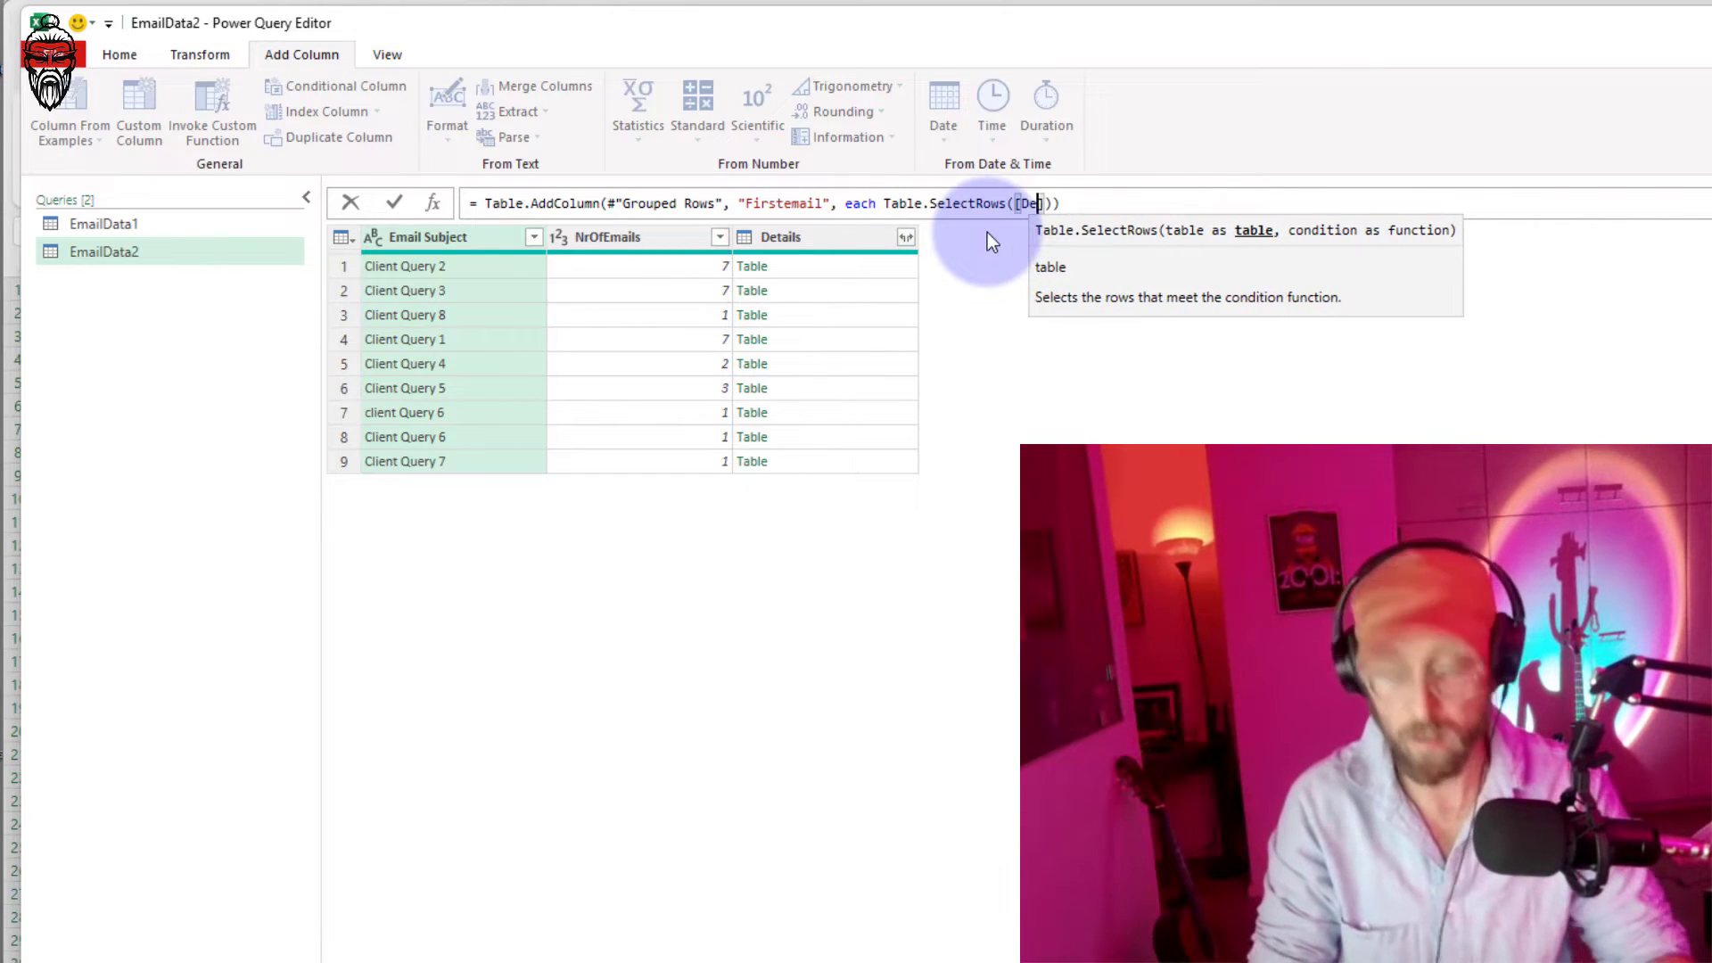
{"action": "type", "text": "ails]"}
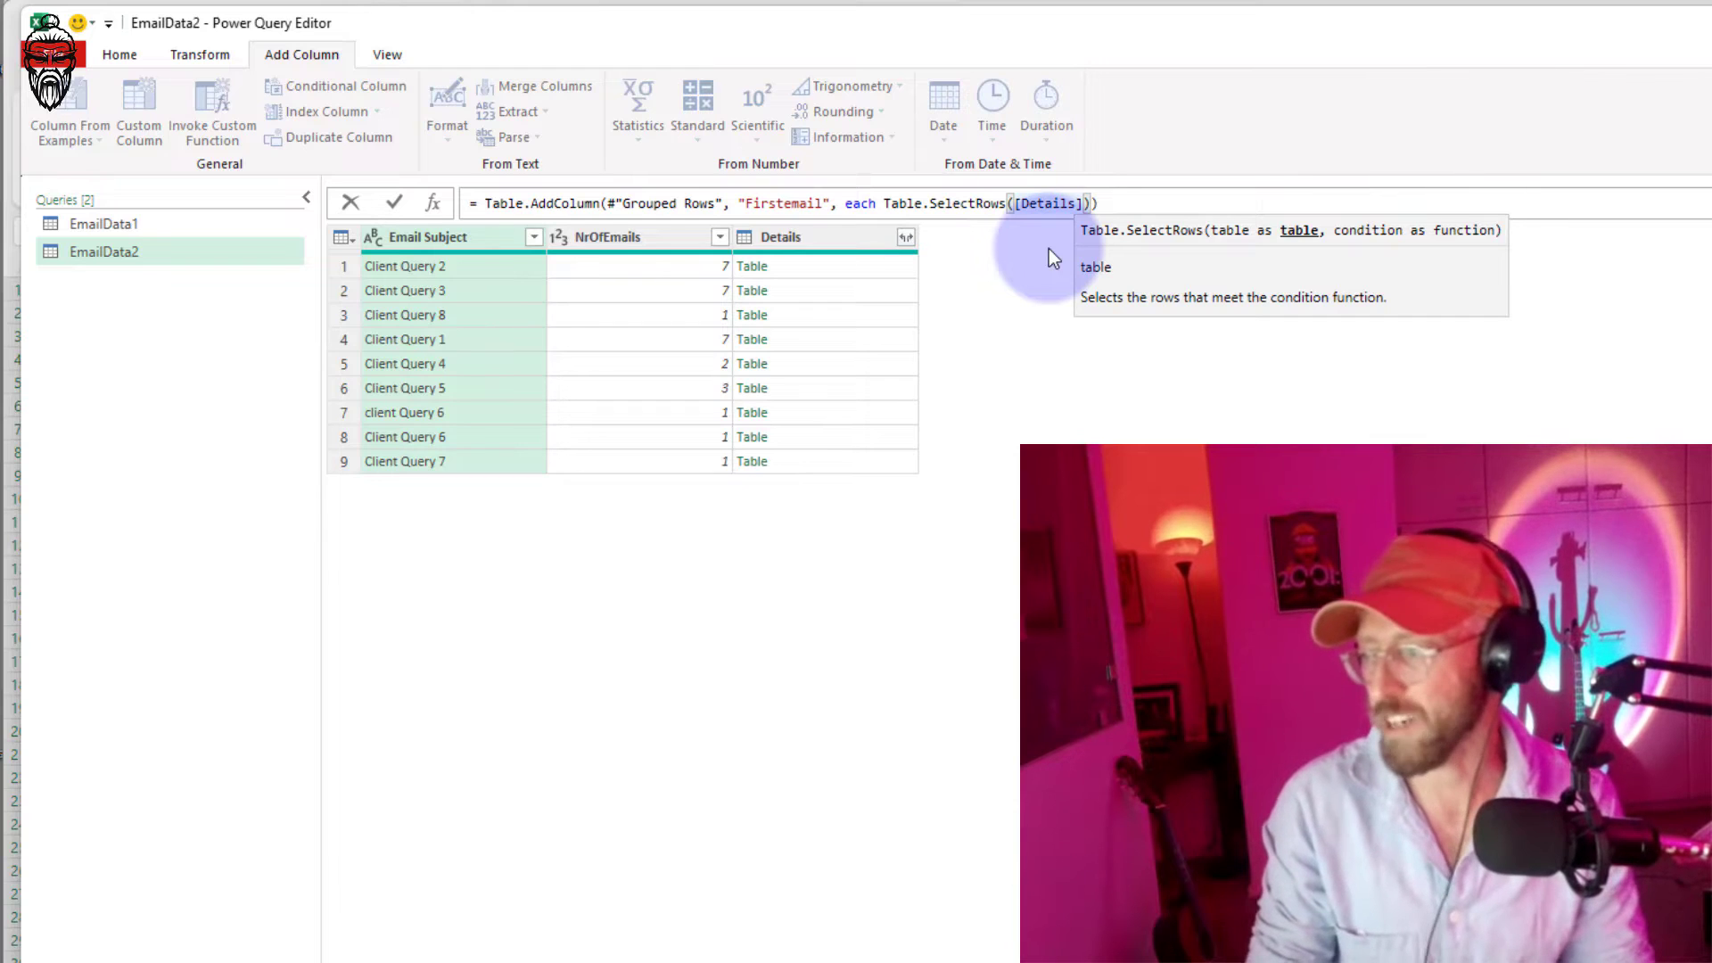
- Add the condition each [EmailSeq]=1 to Table.SelectRows, close the formula's parentheses and commit the Firstemail column
{"action": "type", "text": ", "}
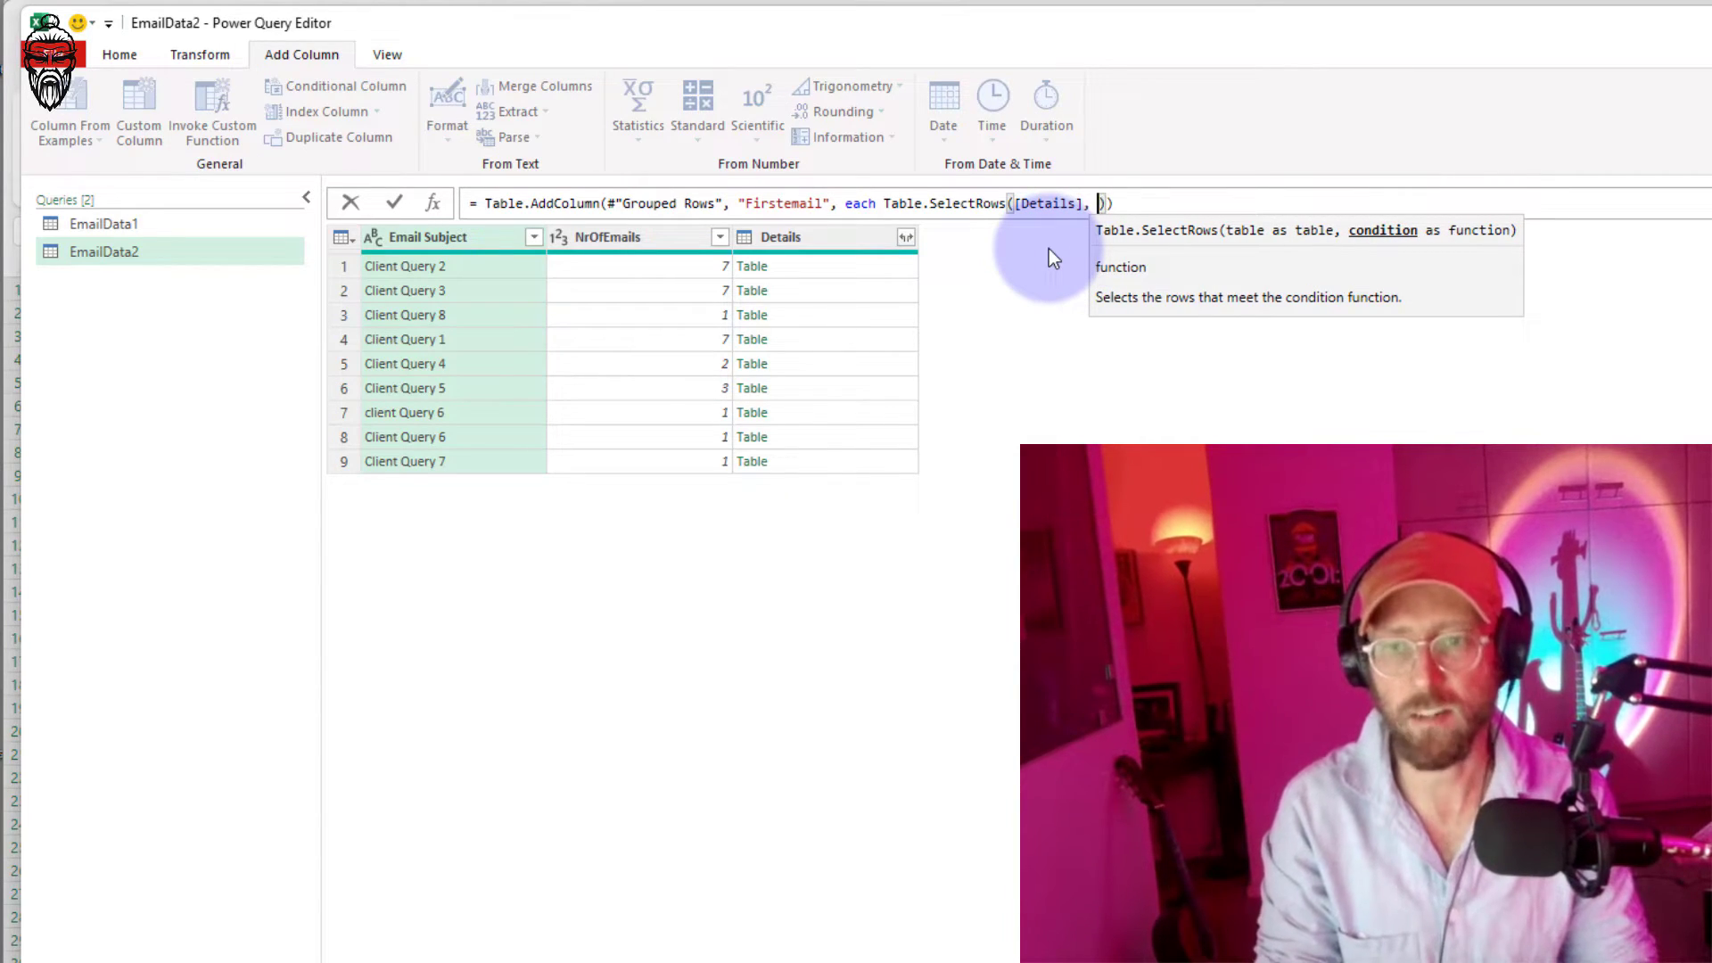
{"action": "type", "text": "each ["}
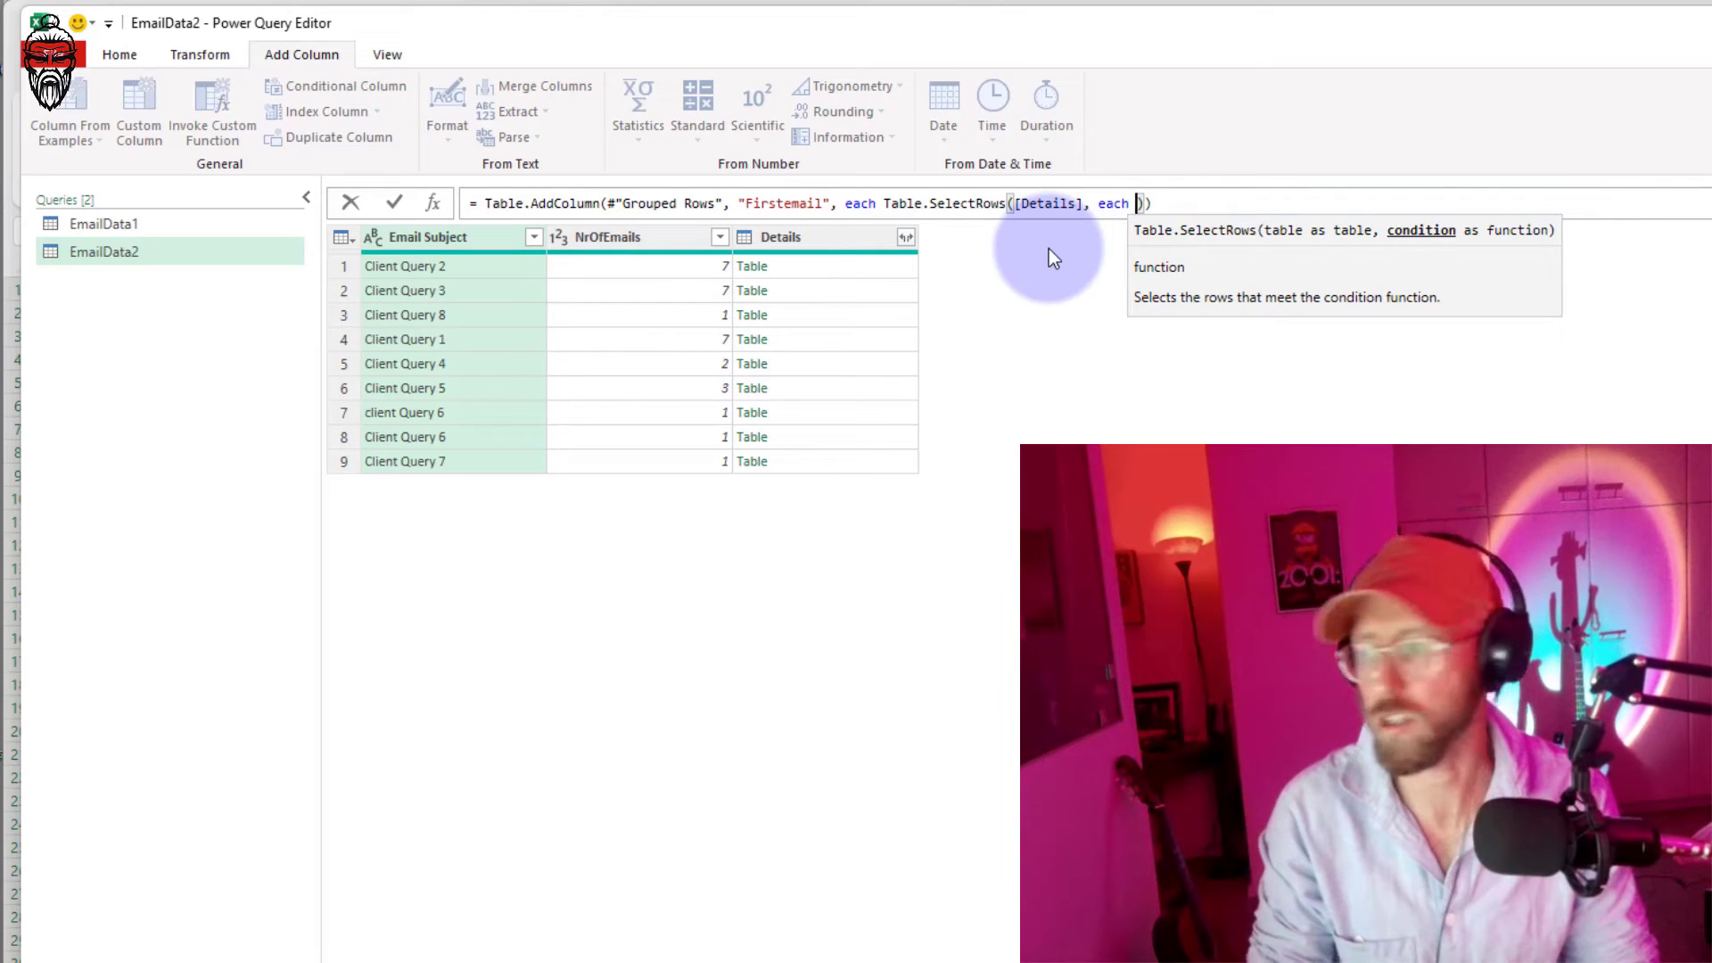
{"action": "type", "text": "EmailSeq"}
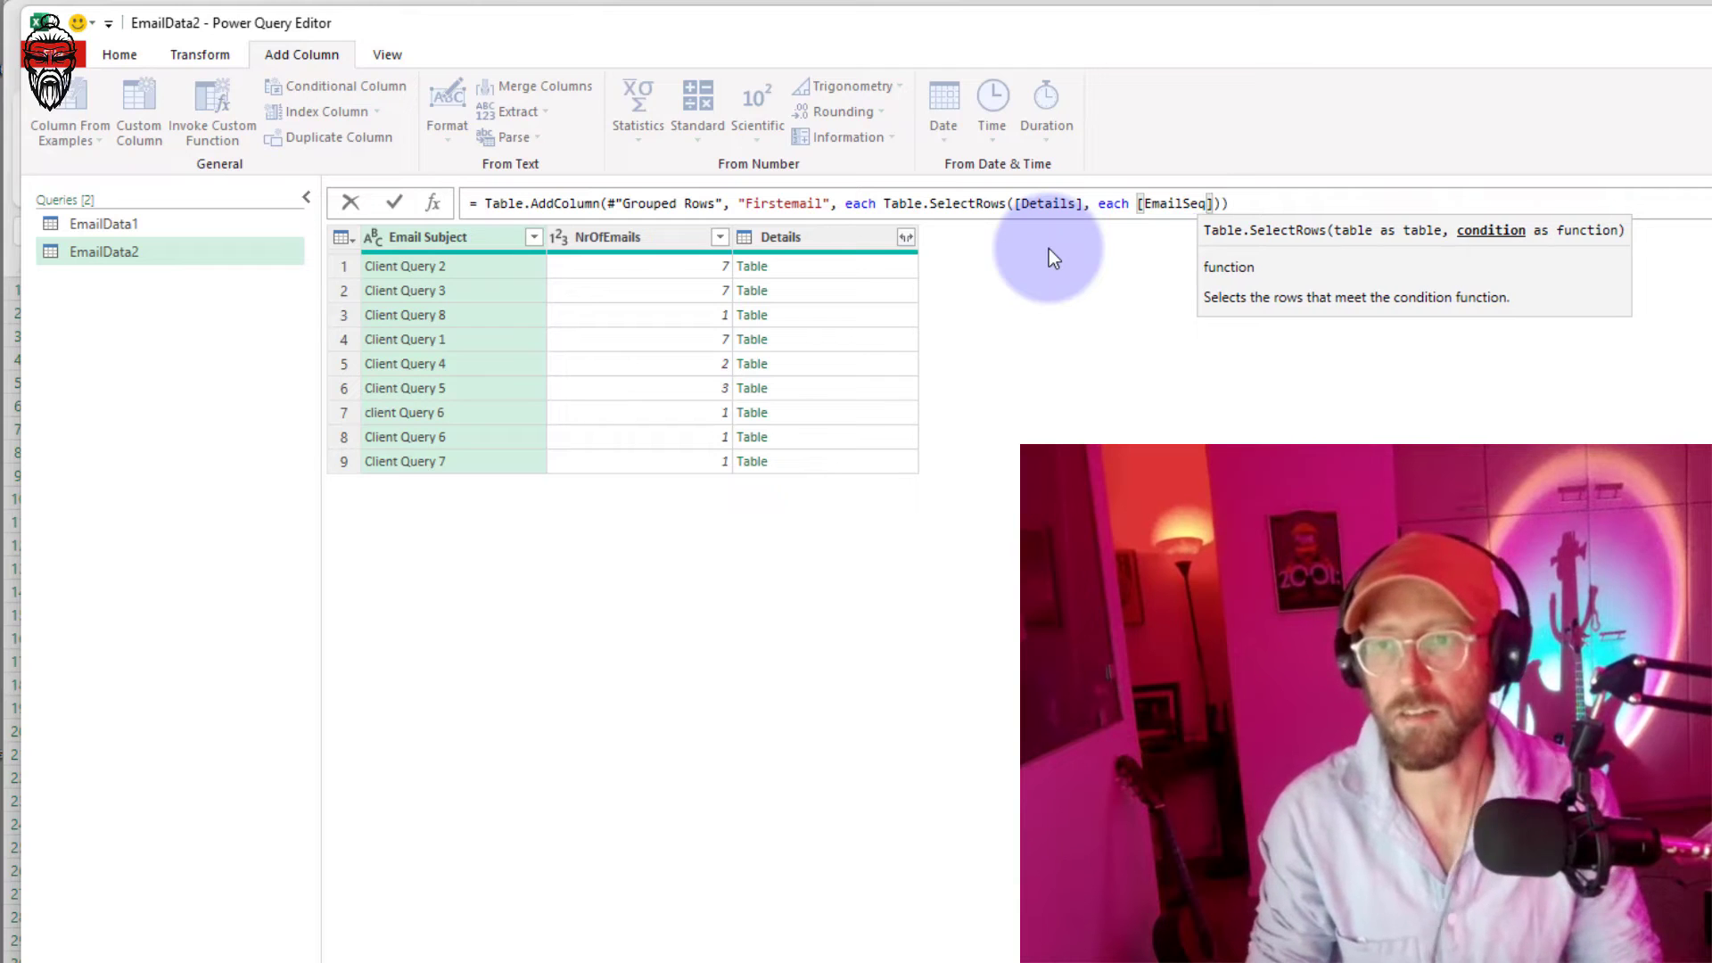
{"action": "type", "text": "]=1"}
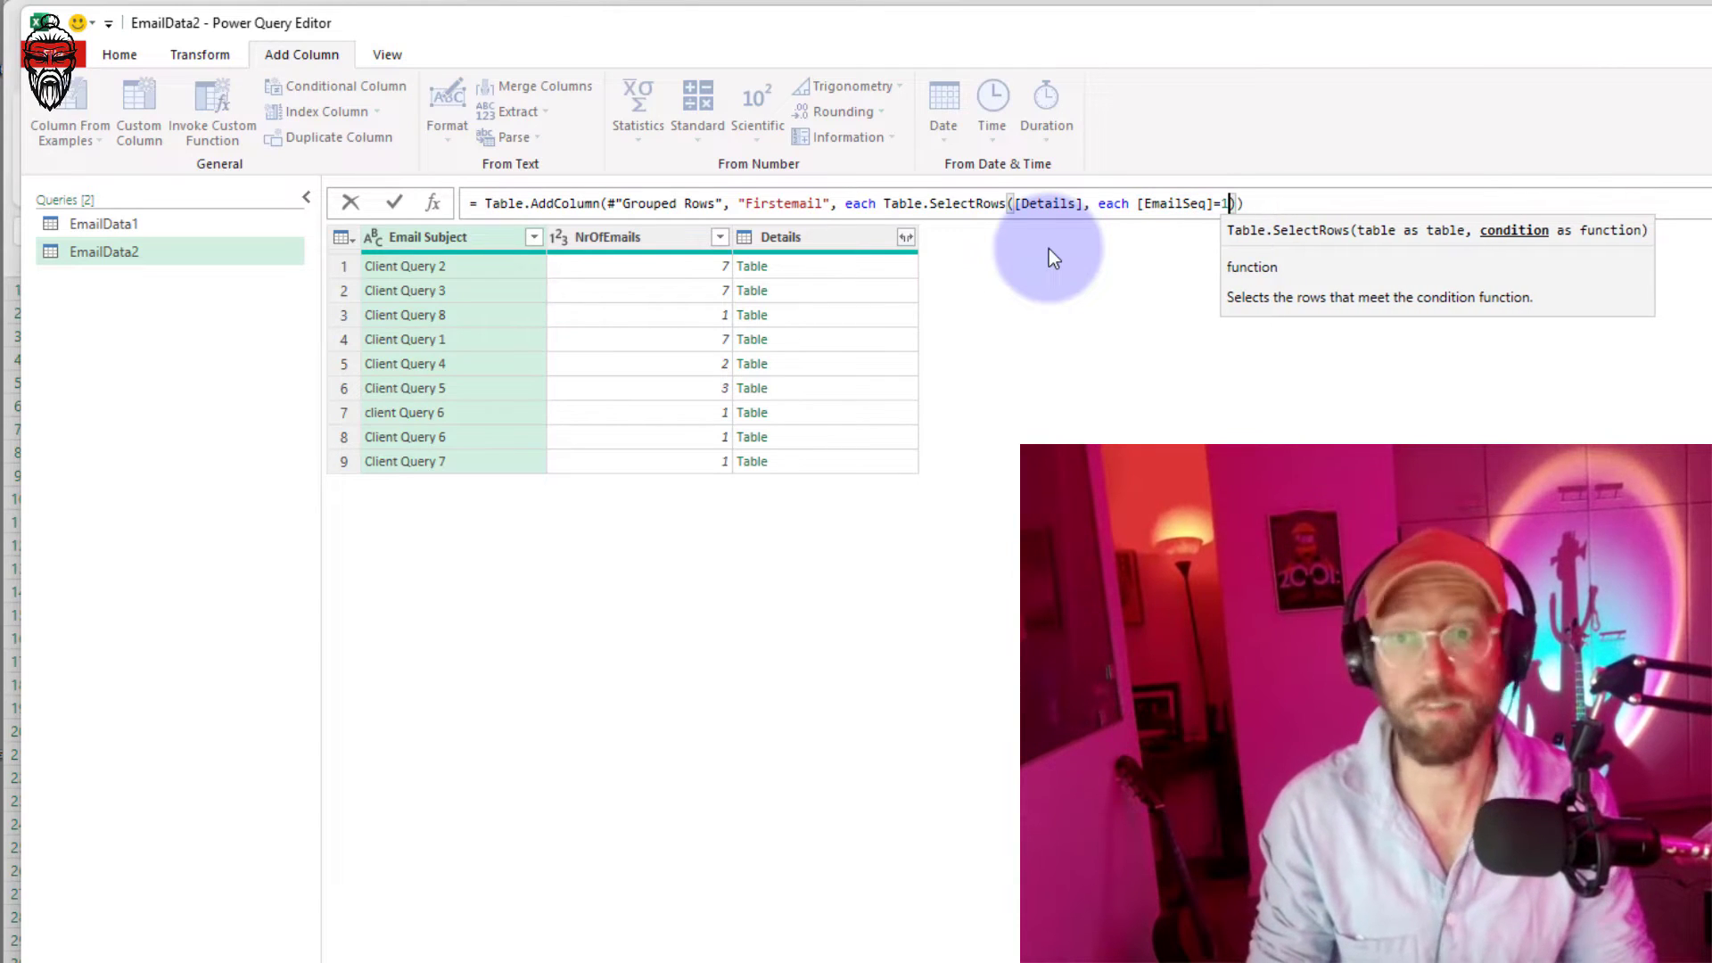
{"action": "type", "text": "))"}
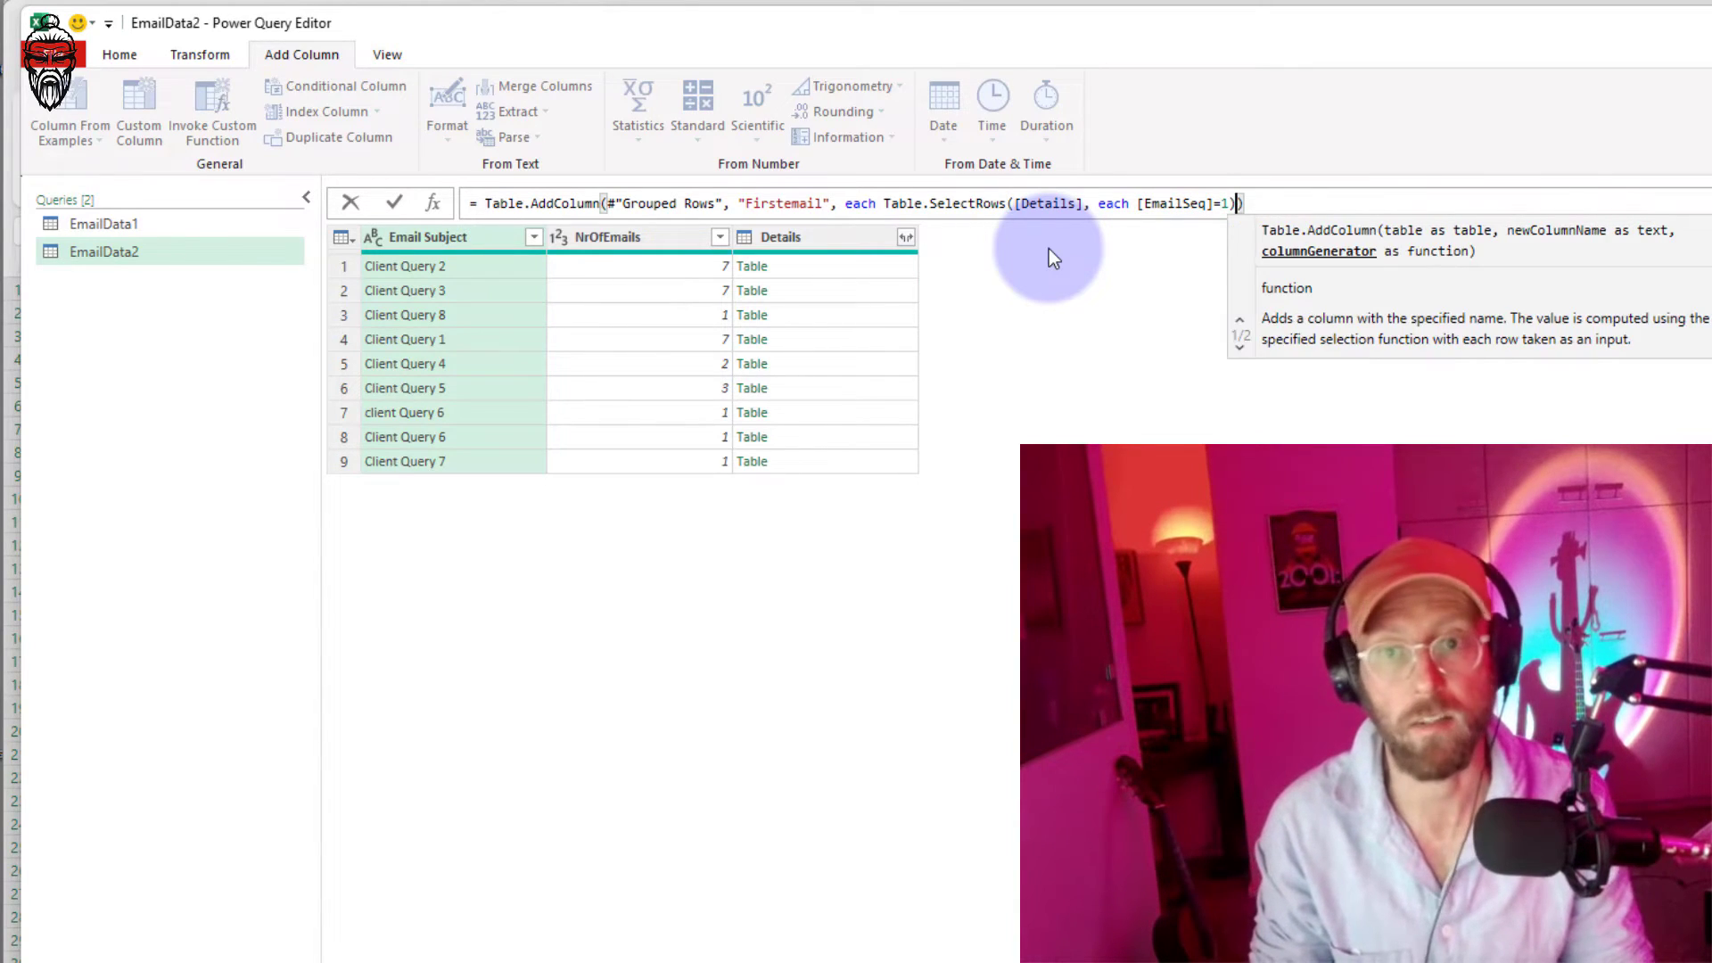
{"action": "key", "text": "Return"}
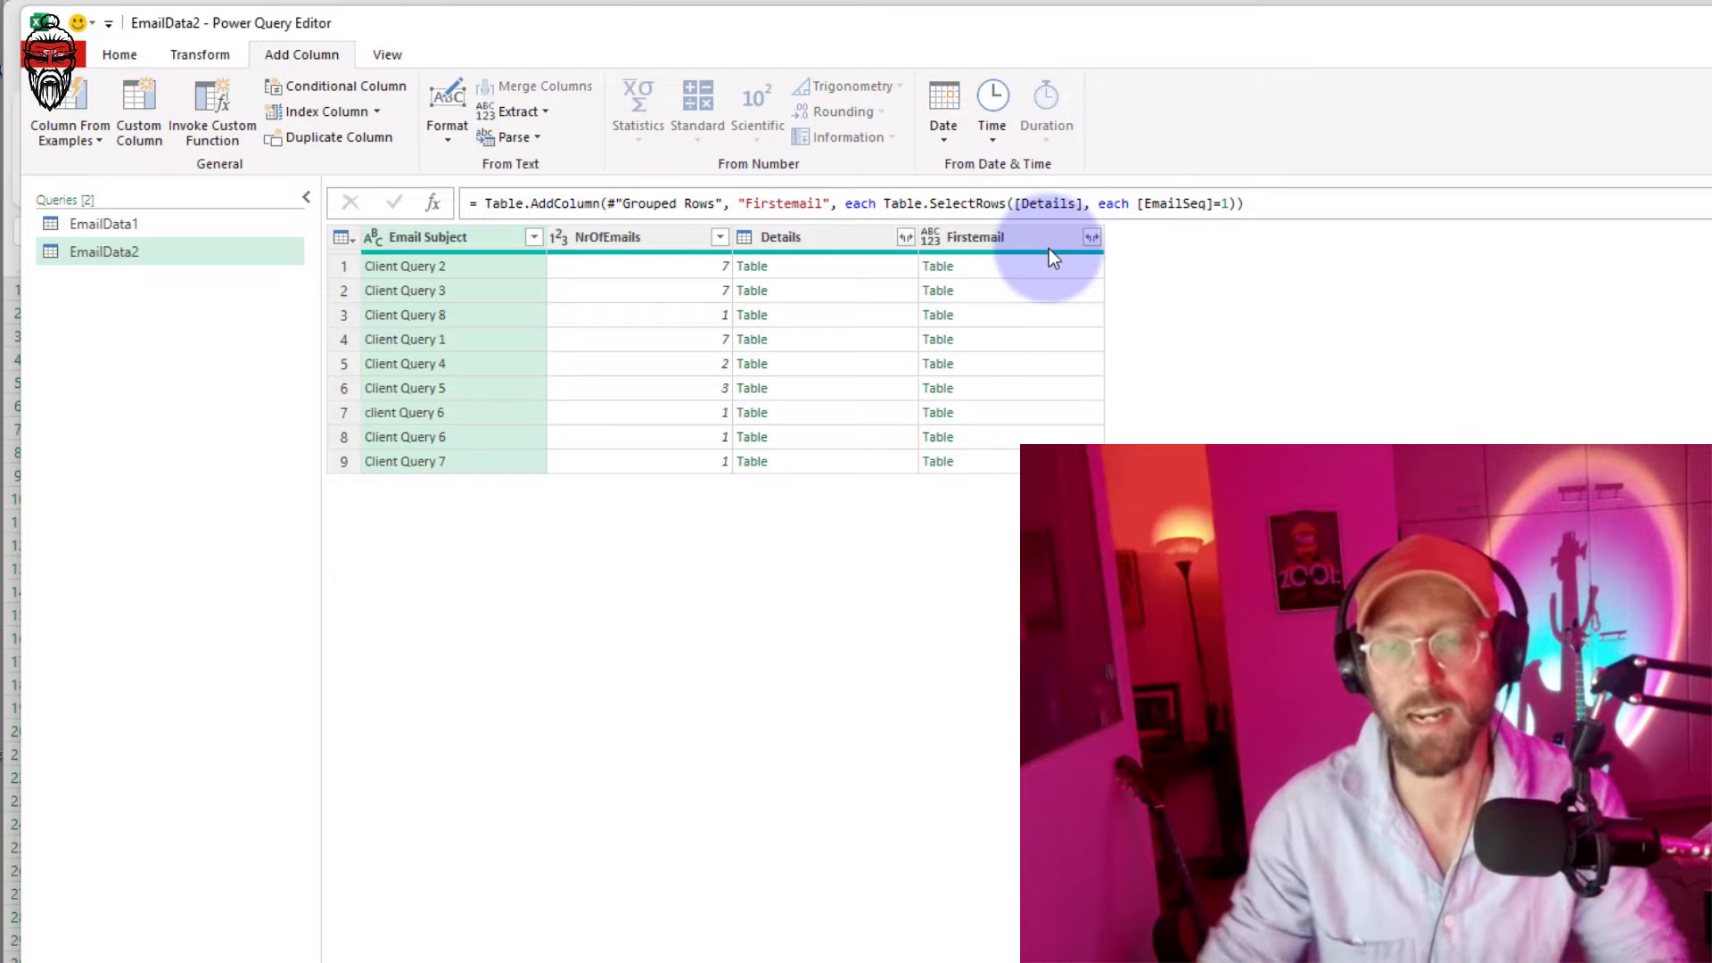
- Preview the nested Firstemail table of each email subject to check the email record it holds
{"action": "left_click", "coordinate": [1009, 270]}
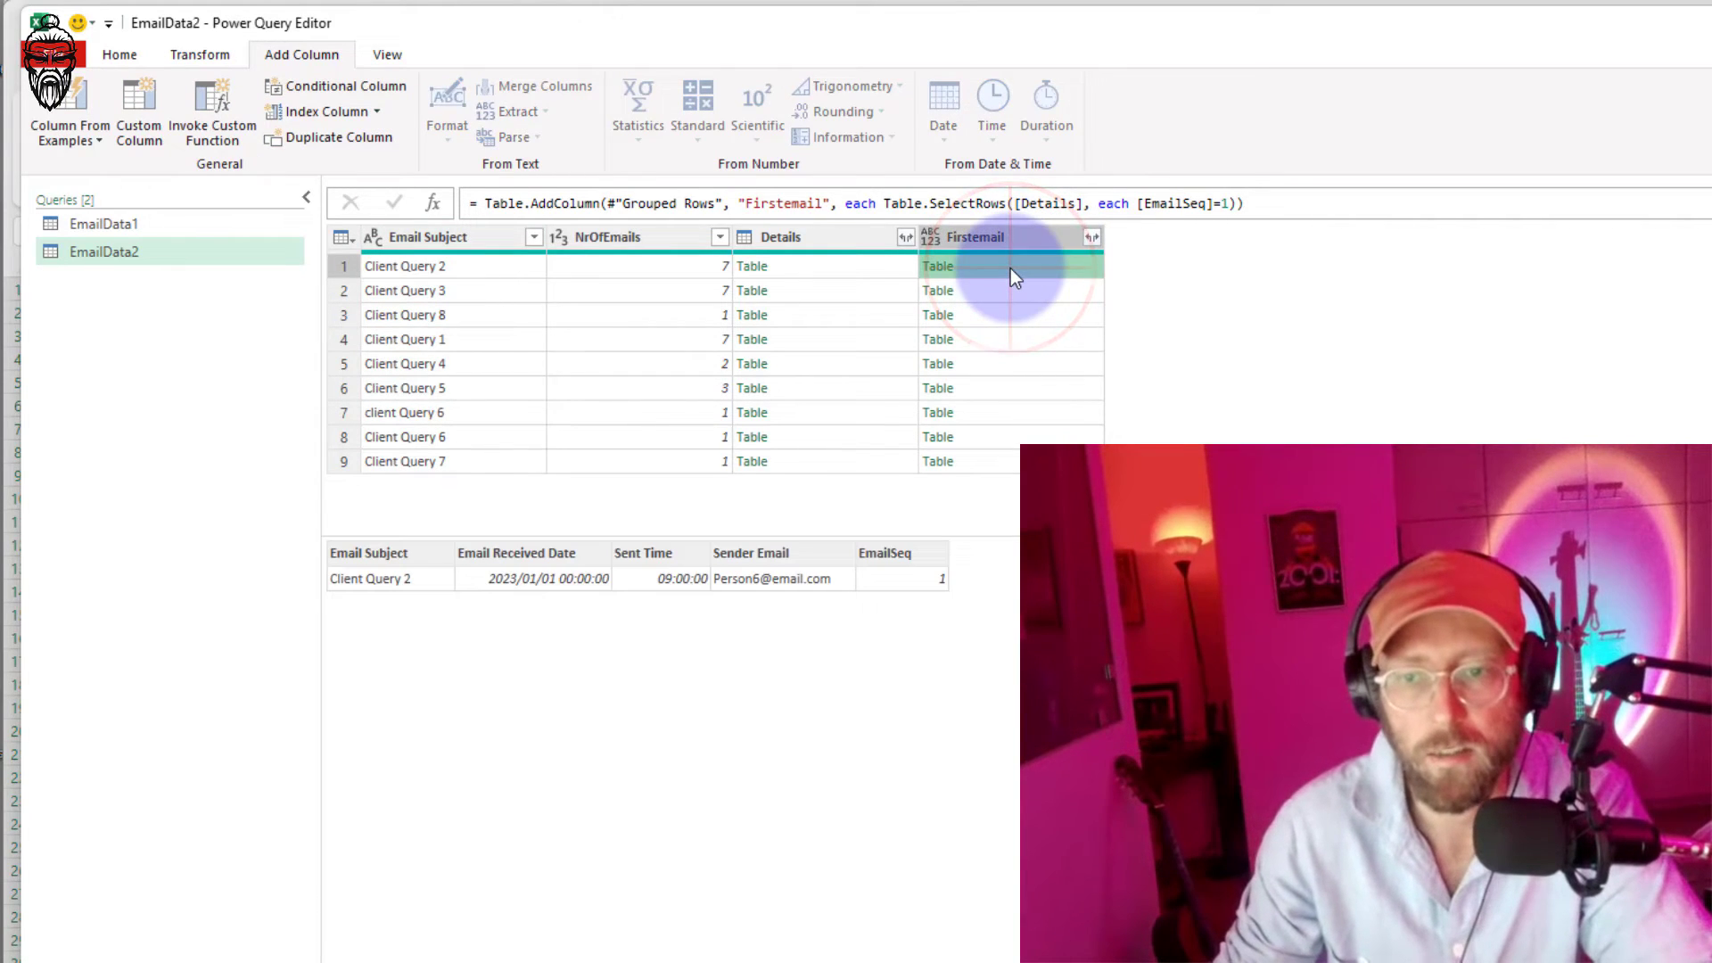
{"action": "left_click", "coordinate": [1029, 292]}
{"action": "left_click", "coordinate": [1029, 316]}
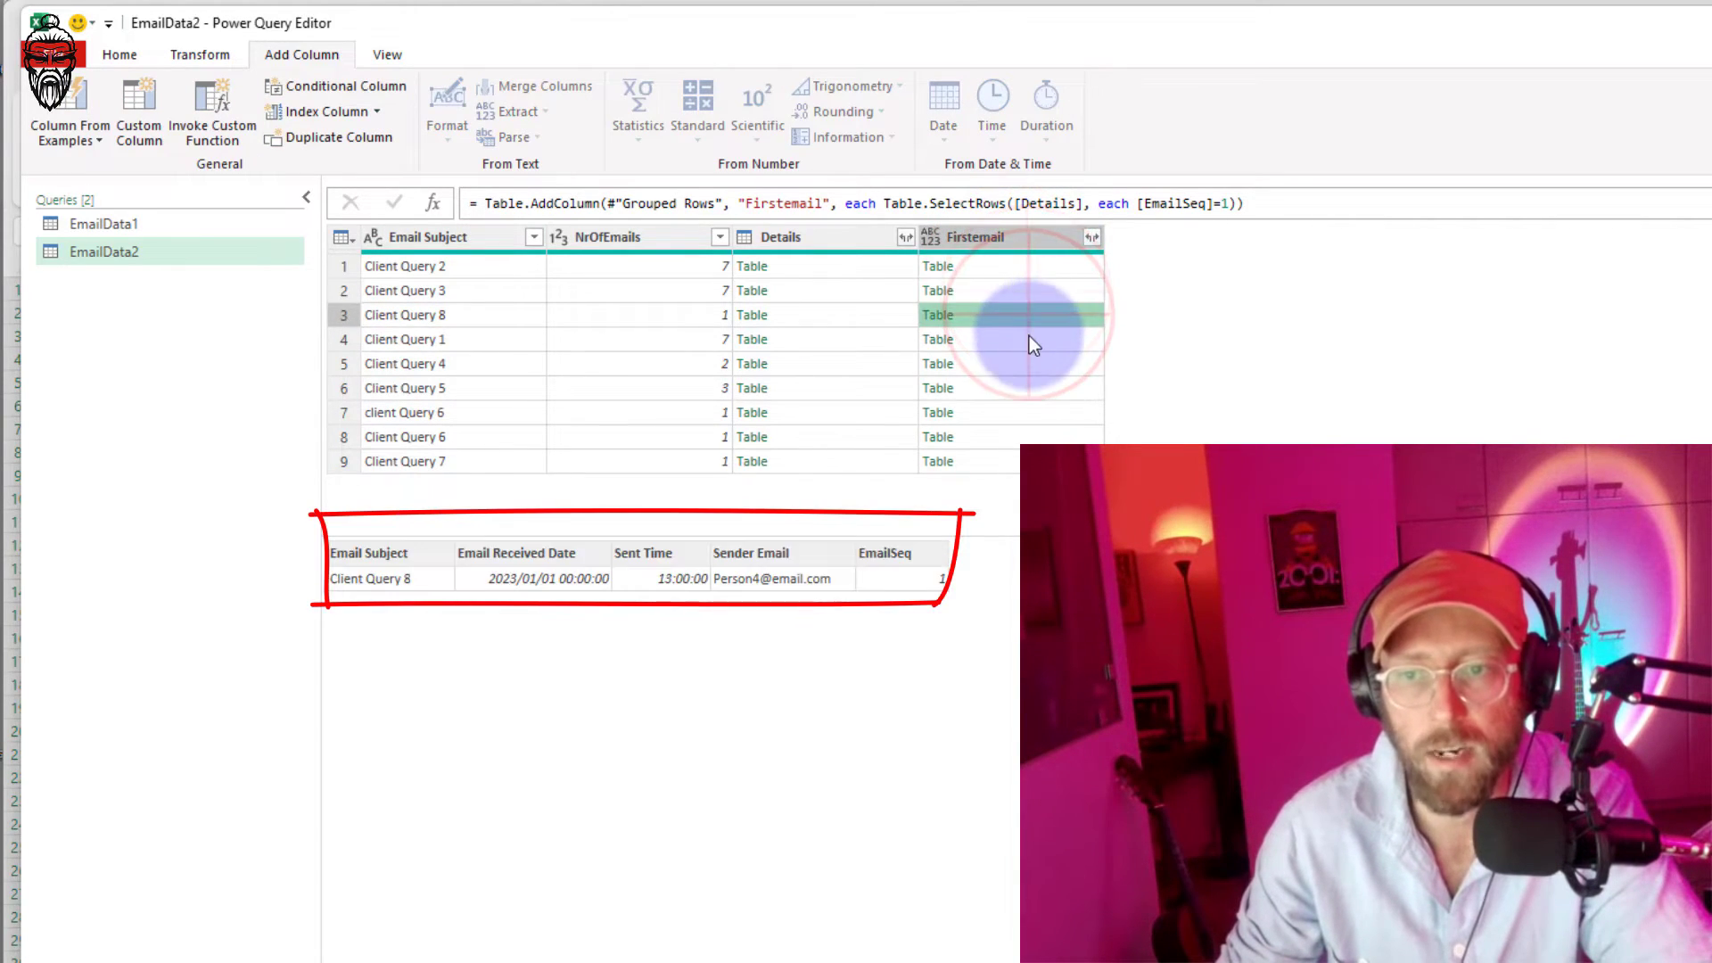
{"action": "left_click", "coordinate": [1028, 341]}
{"action": "left_click", "coordinate": [1030, 365]}
{"action": "left_click", "coordinate": [1022, 388]}
{"action": "left_click", "coordinate": [1018, 412]}
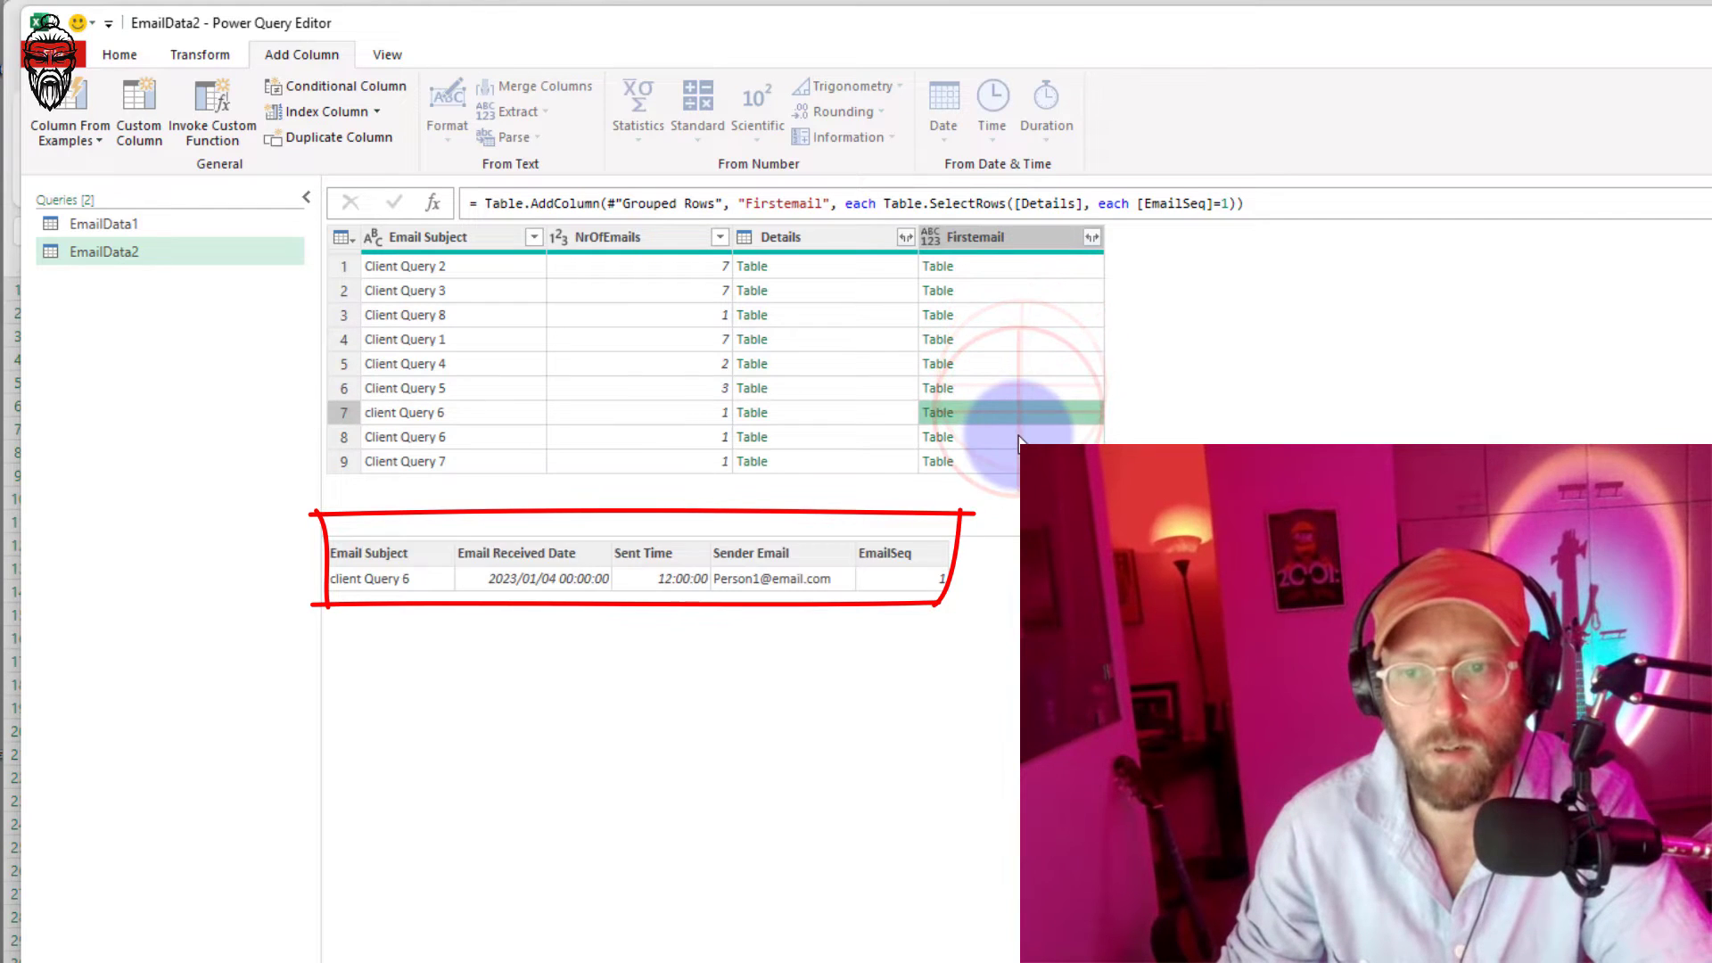
{"action": "left_click", "coordinate": [1018, 437]}
{"action": "left_click", "coordinate": [1015, 461]}
- Expand Firstemail to only Email Received Date, Sender Email and Sent Time, keeping the original column name as prefix
{"action": "left_click", "coordinate": [1091, 237]}
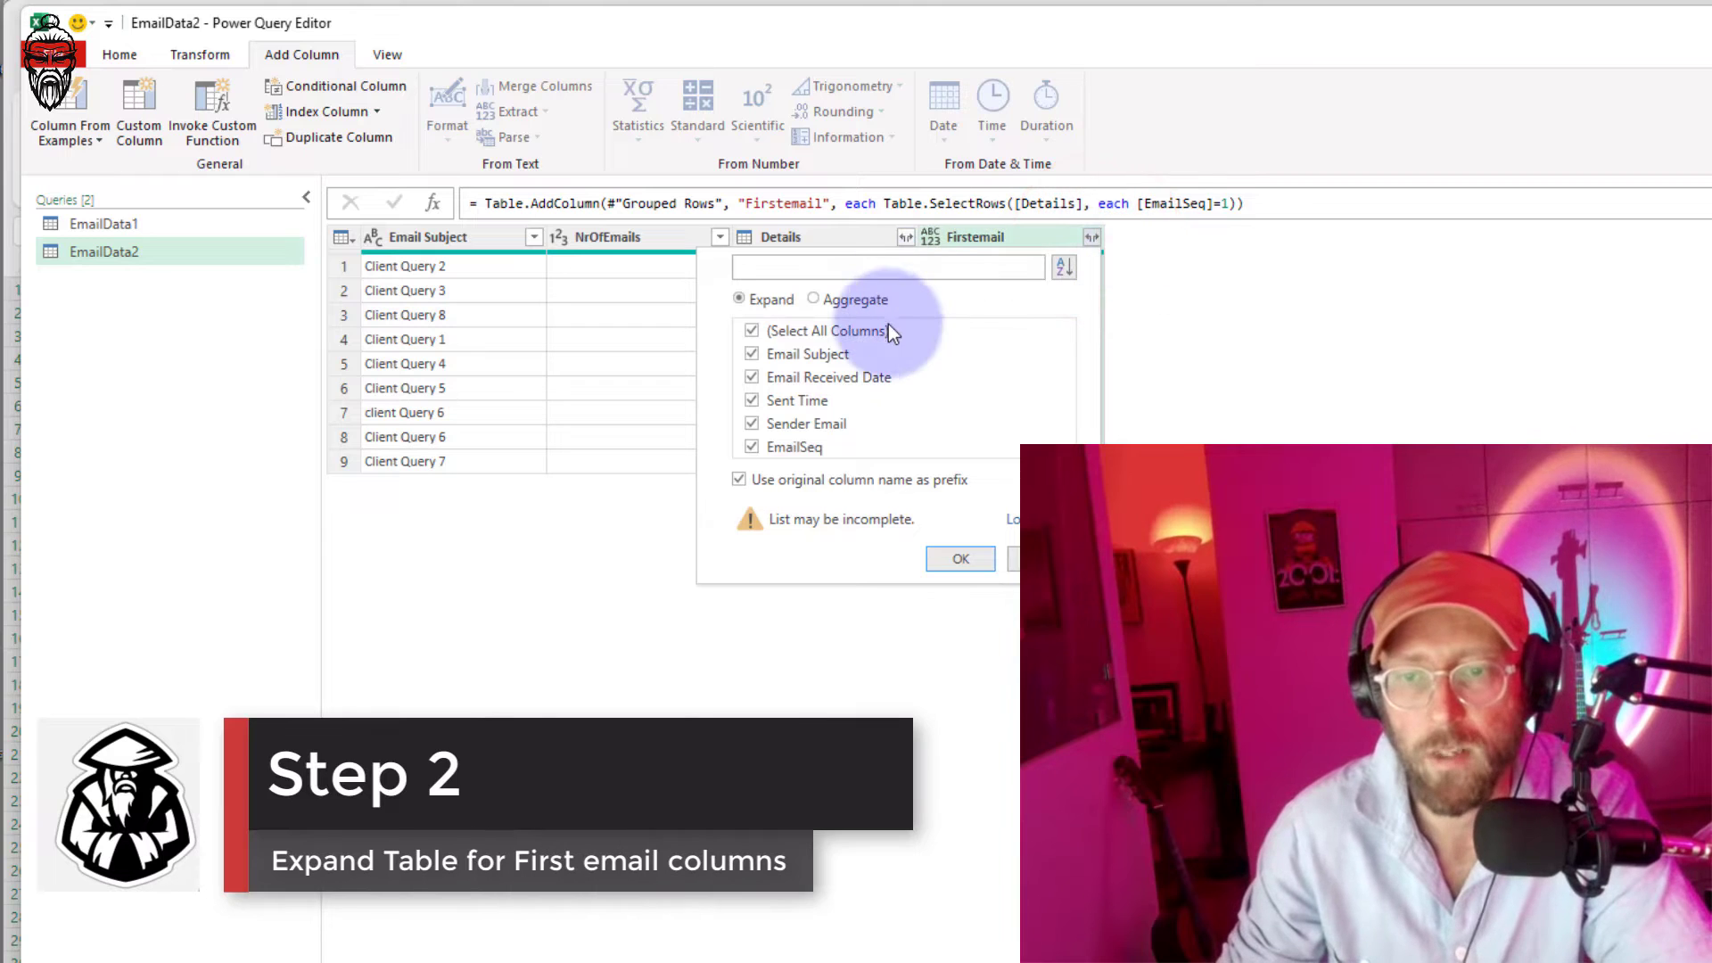
{"action": "left_click", "coordinate": [897, 330]}
{"action": "left_click", "coordinate": [859, 380]}
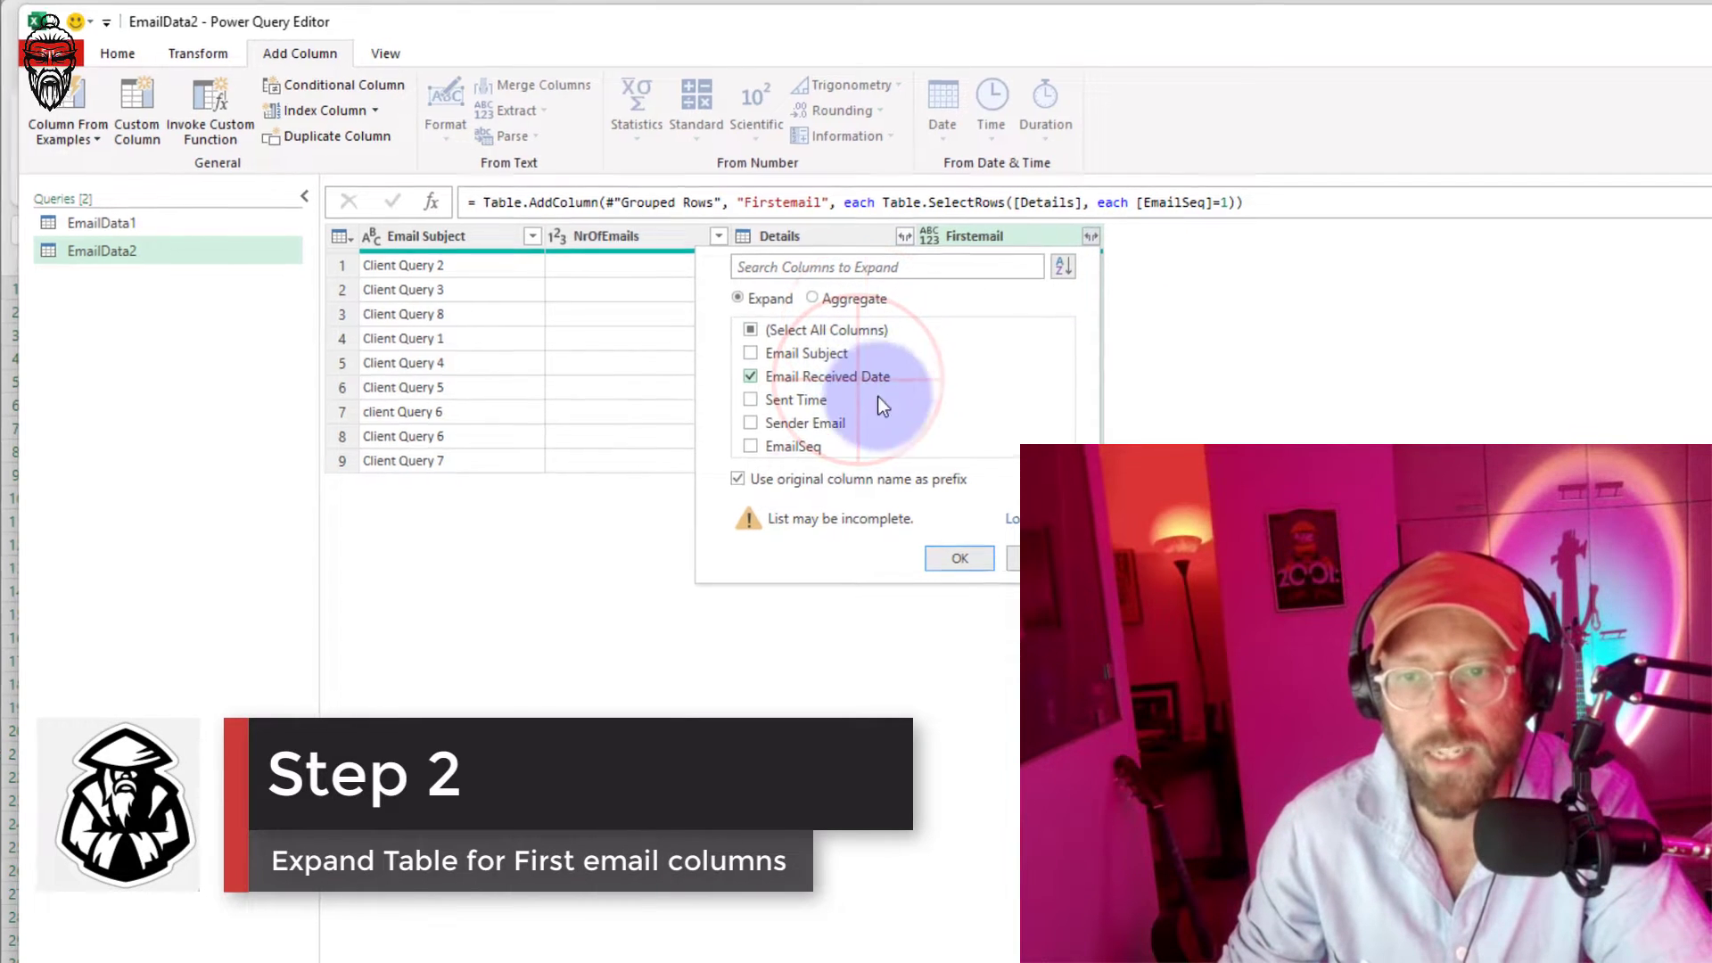
{"action": "left_click", "coordinate": [712, 350]}
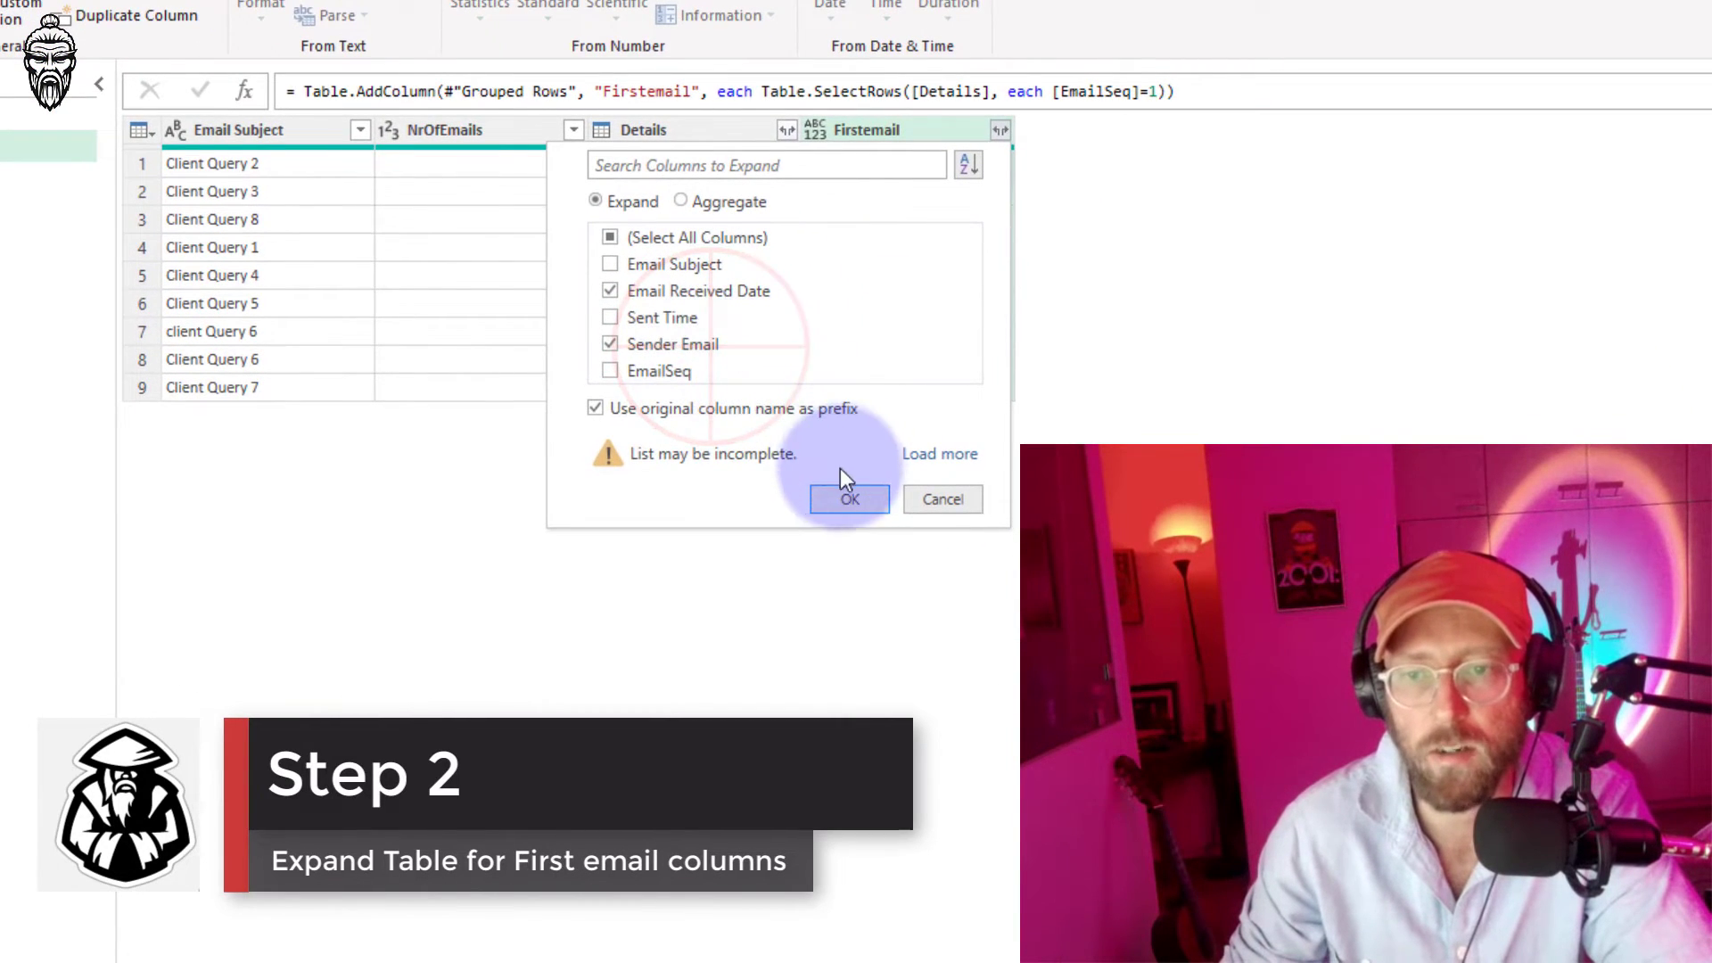
{"action": "left_click", "coordinate": [858, 500]}
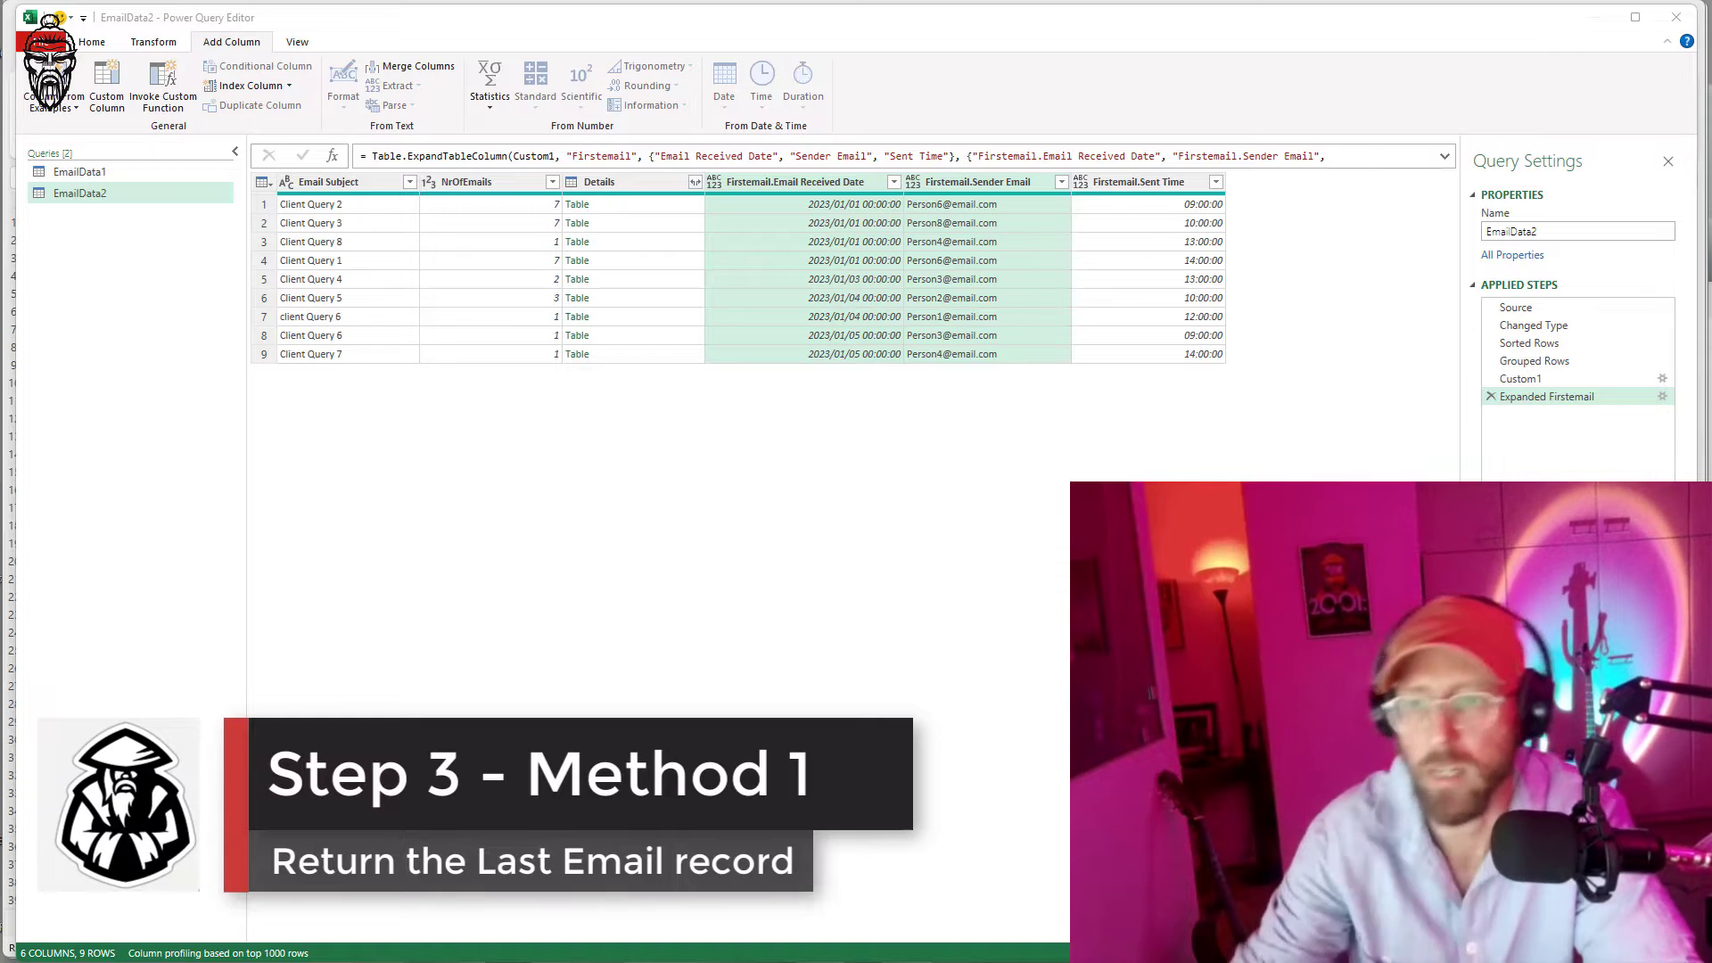
- Insert a new step after Expanded Firstemail and start a Table.AddColumn formula with #"Expanded Firstemail" as its table argument
{"action": "left_click", "coordinate": [331, 155]}
{"action": "left_click", "coordinate": [368, 156]}
{"action": "type", "text": "ta"}
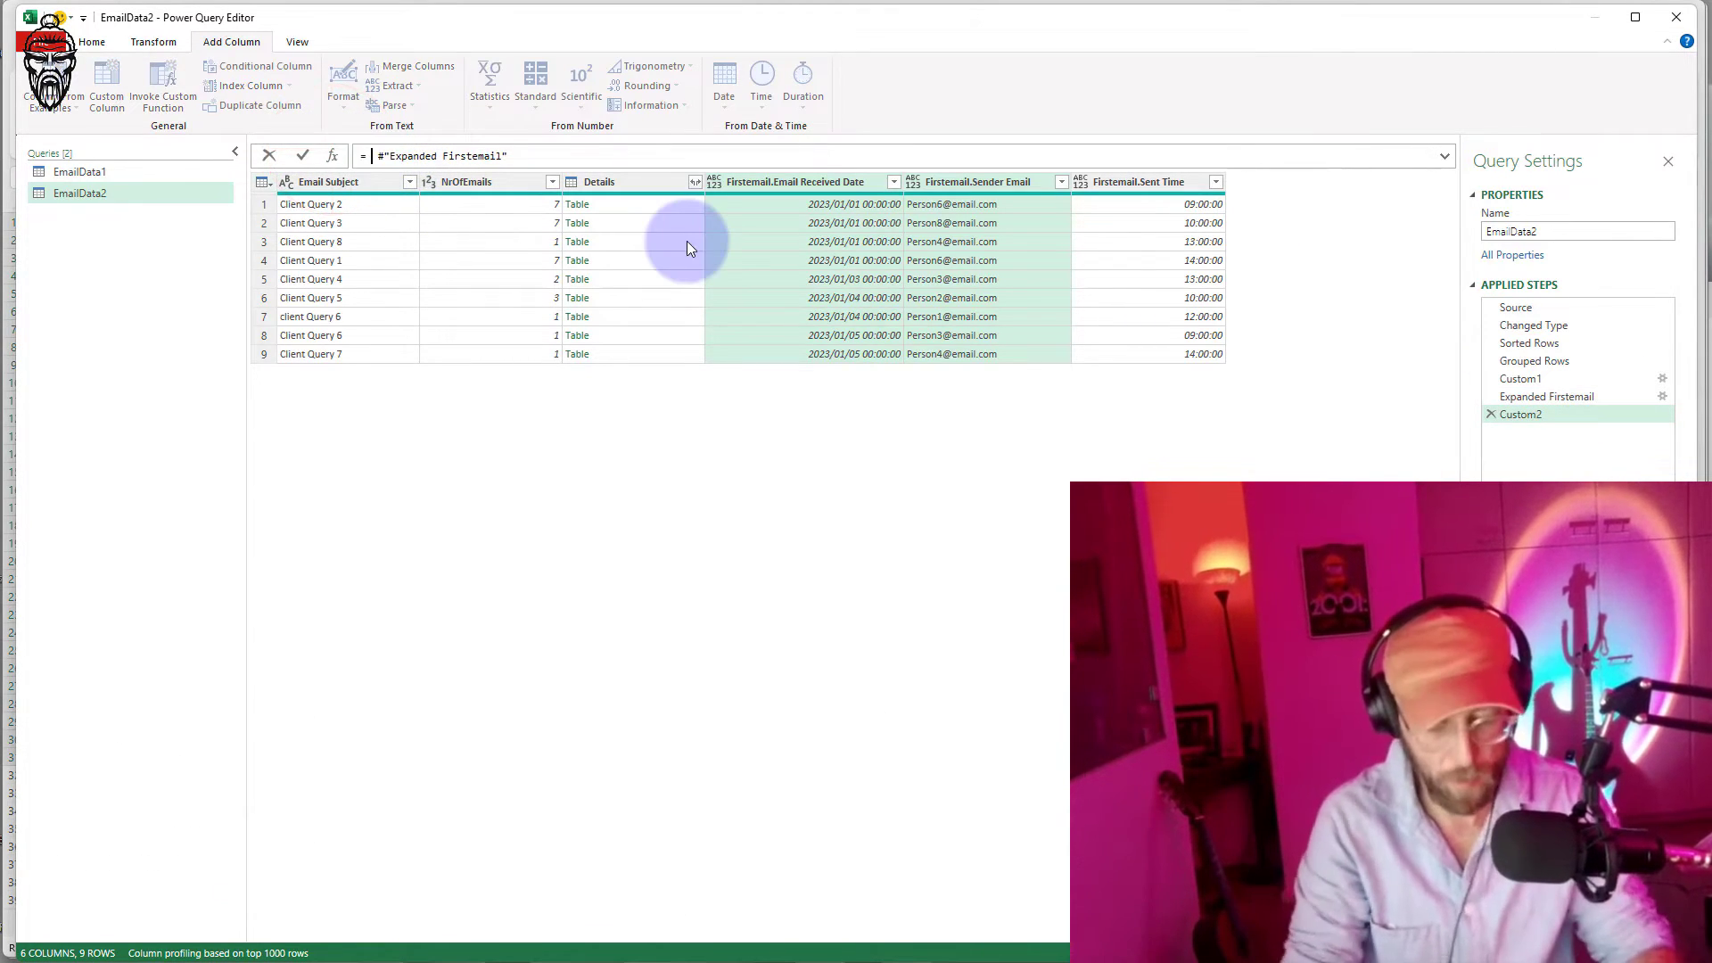
{"action": "type", "text": "bleadd"}
{"action": "key", "text": "Tab"}
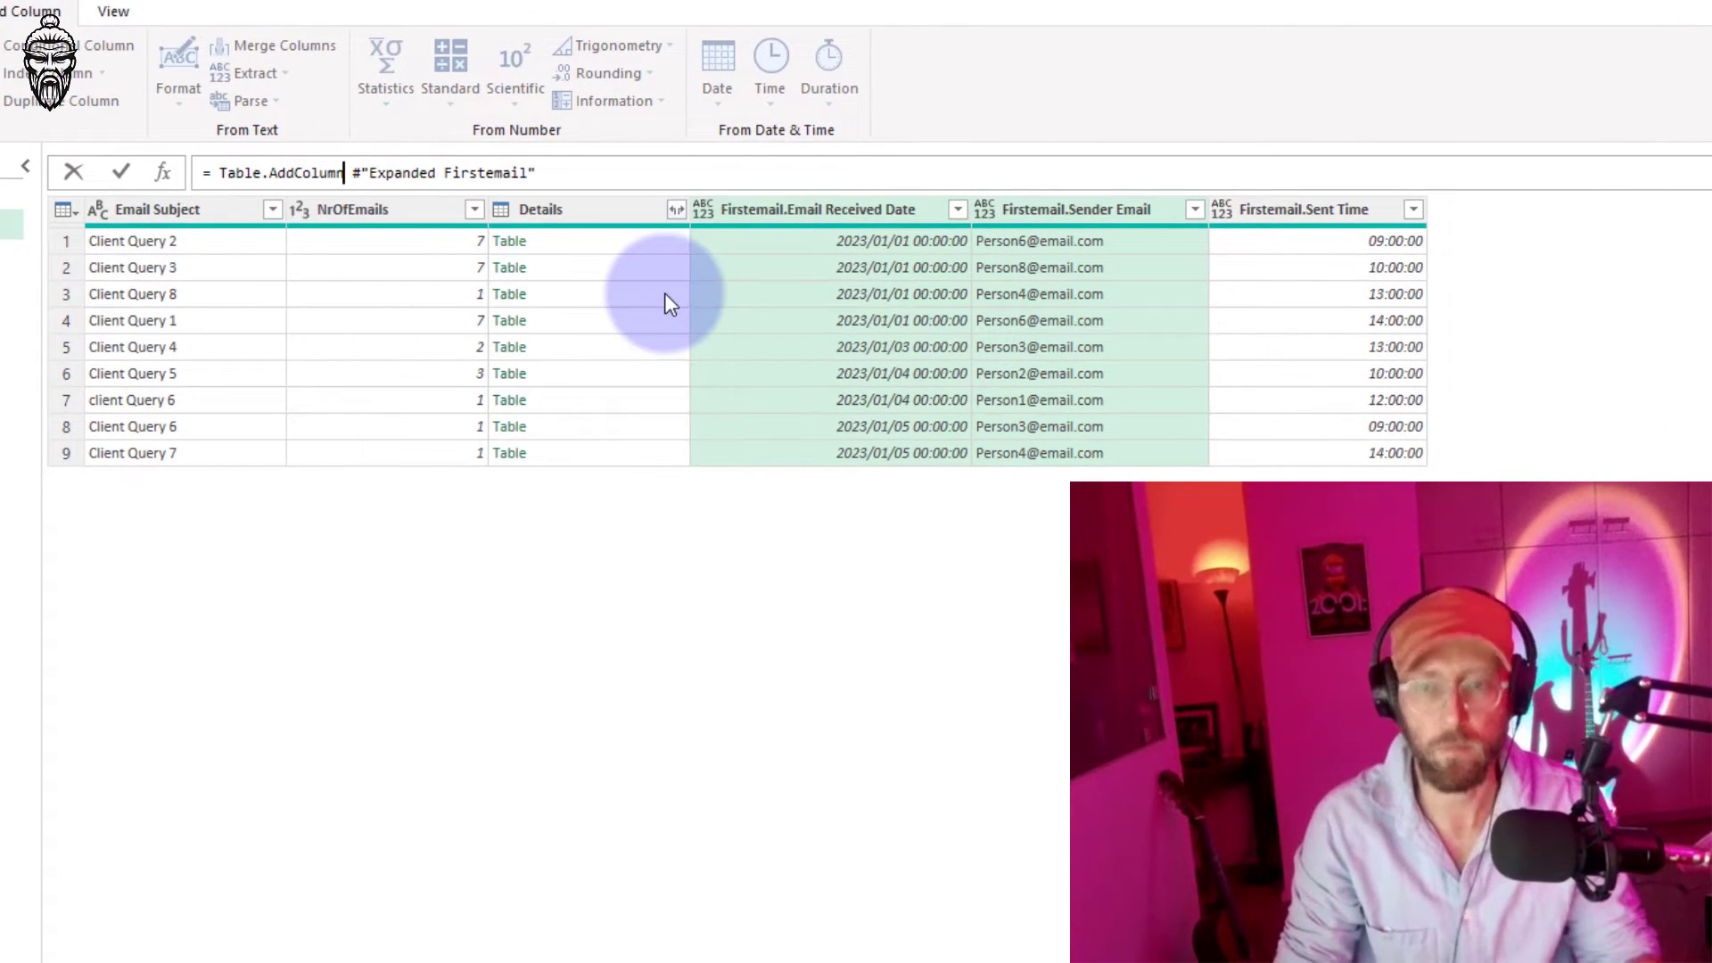
{"action": "type", "text": "("}
{"action": "key", "text": "End"}
{"action": "type", "text": ","}
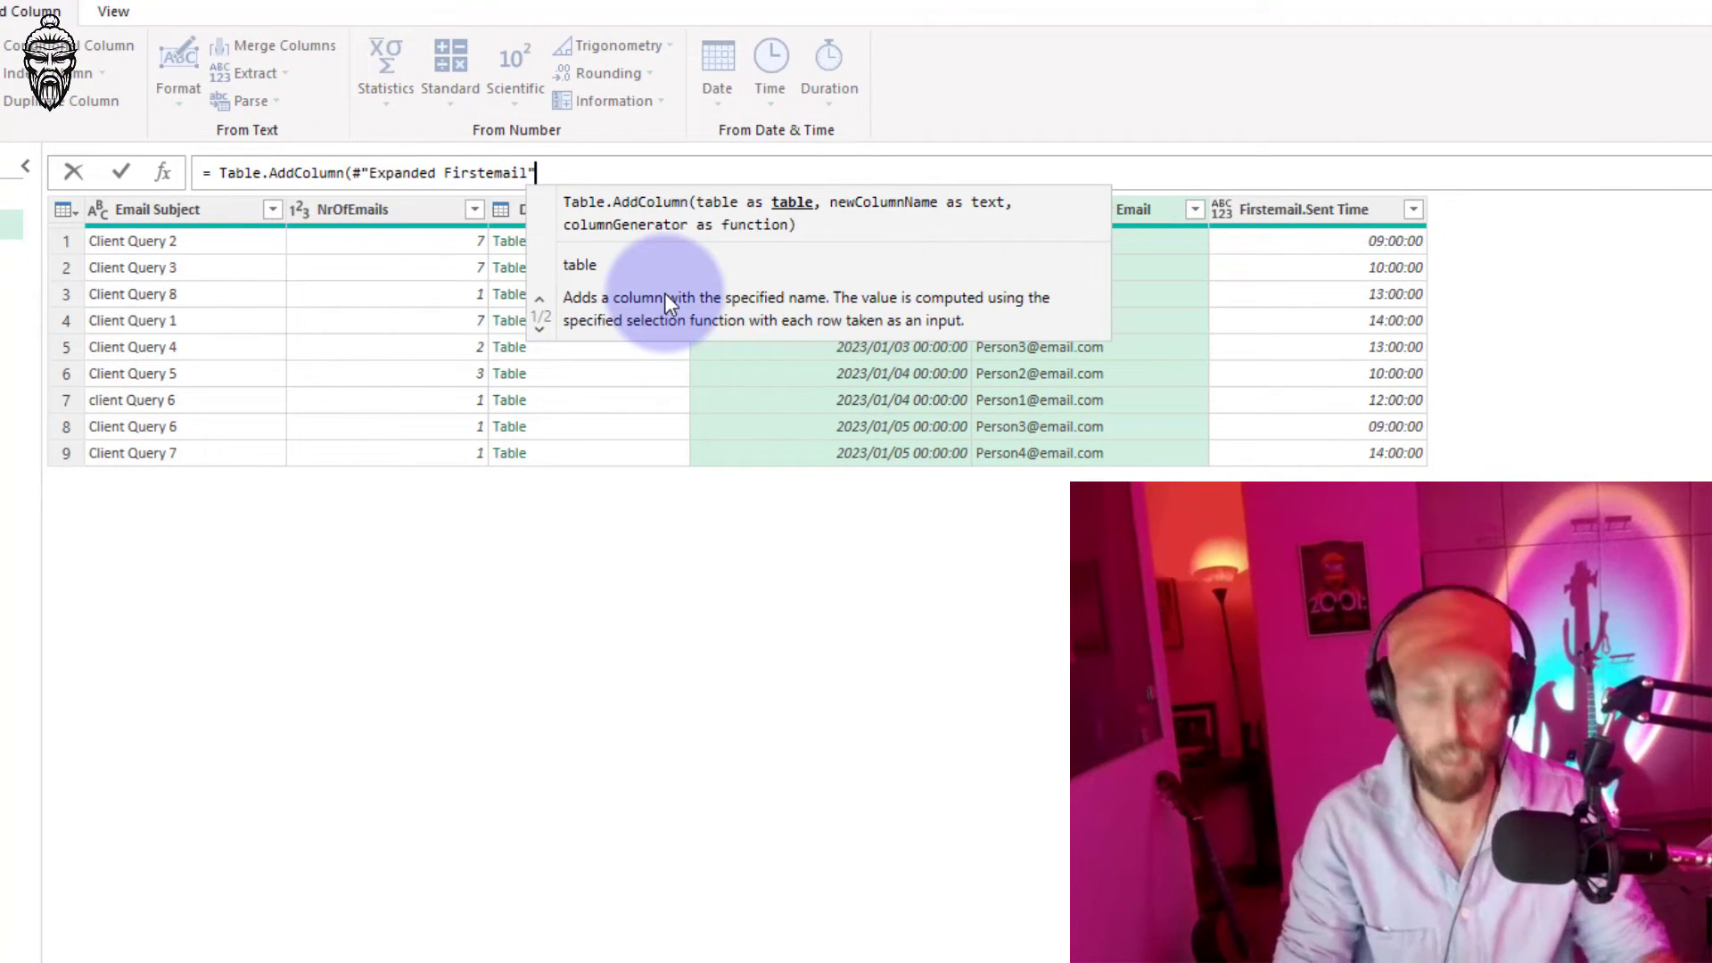
- Name the new column "LastEmail" in the Table.AddColumn formula and begin its generator with each
{"action": "type", "text": " \"LastE"}
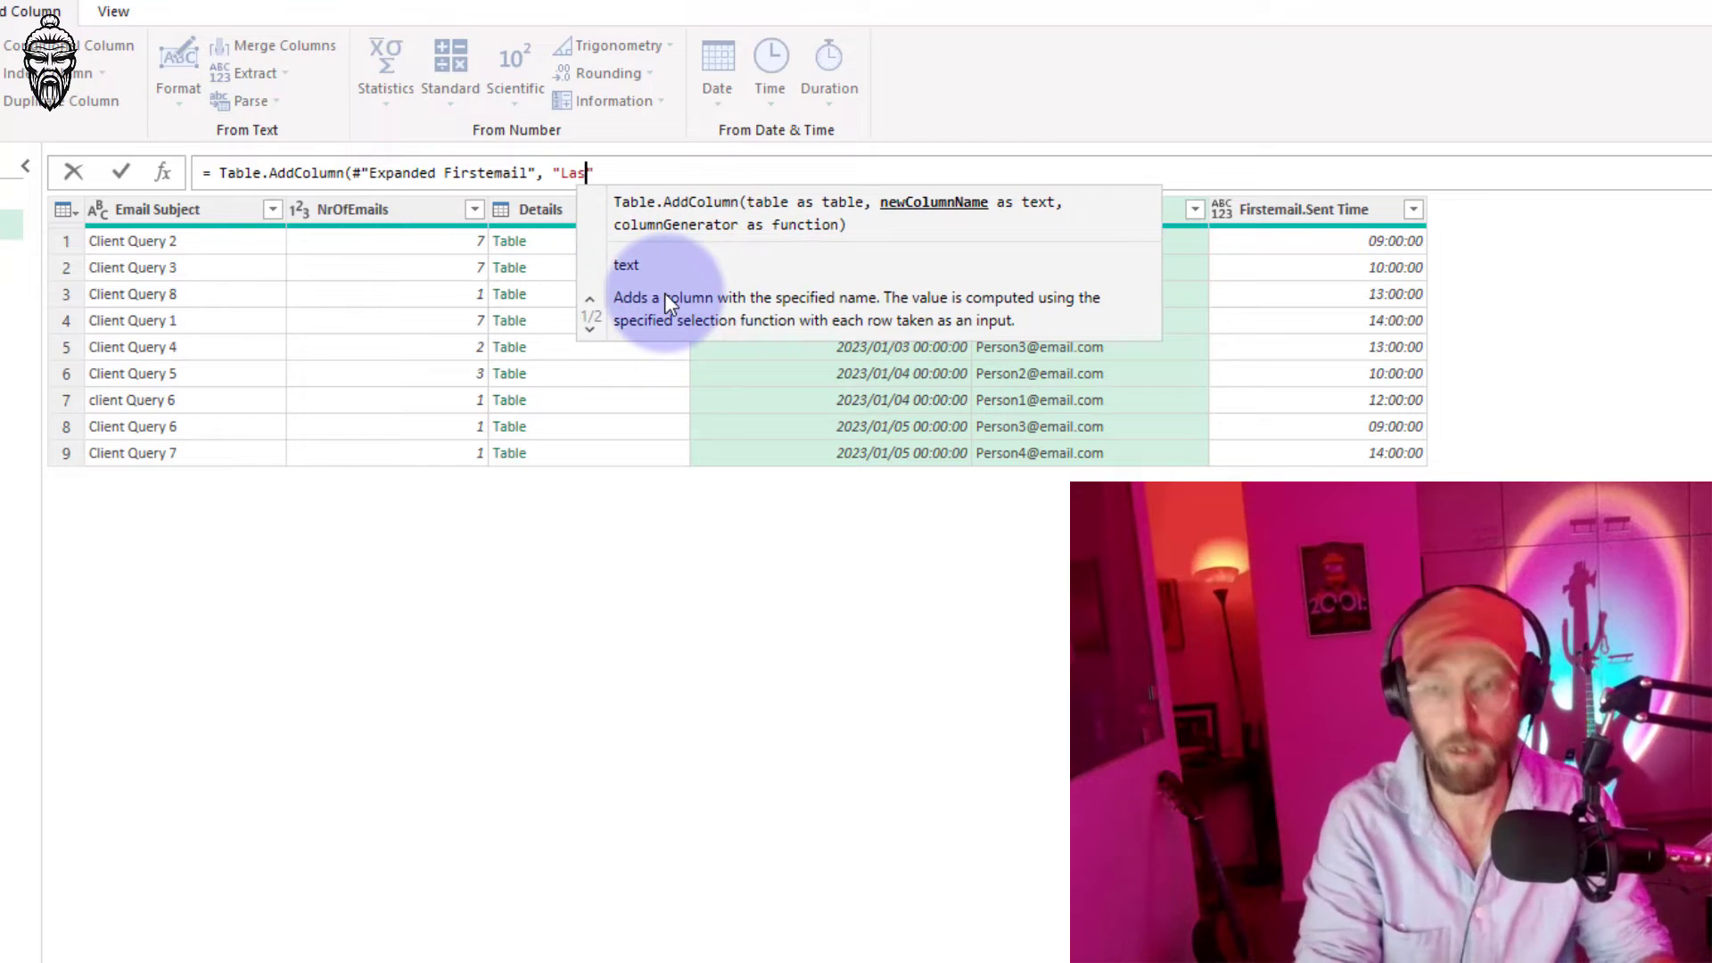
{"action": "type", "text": "mail\", "}
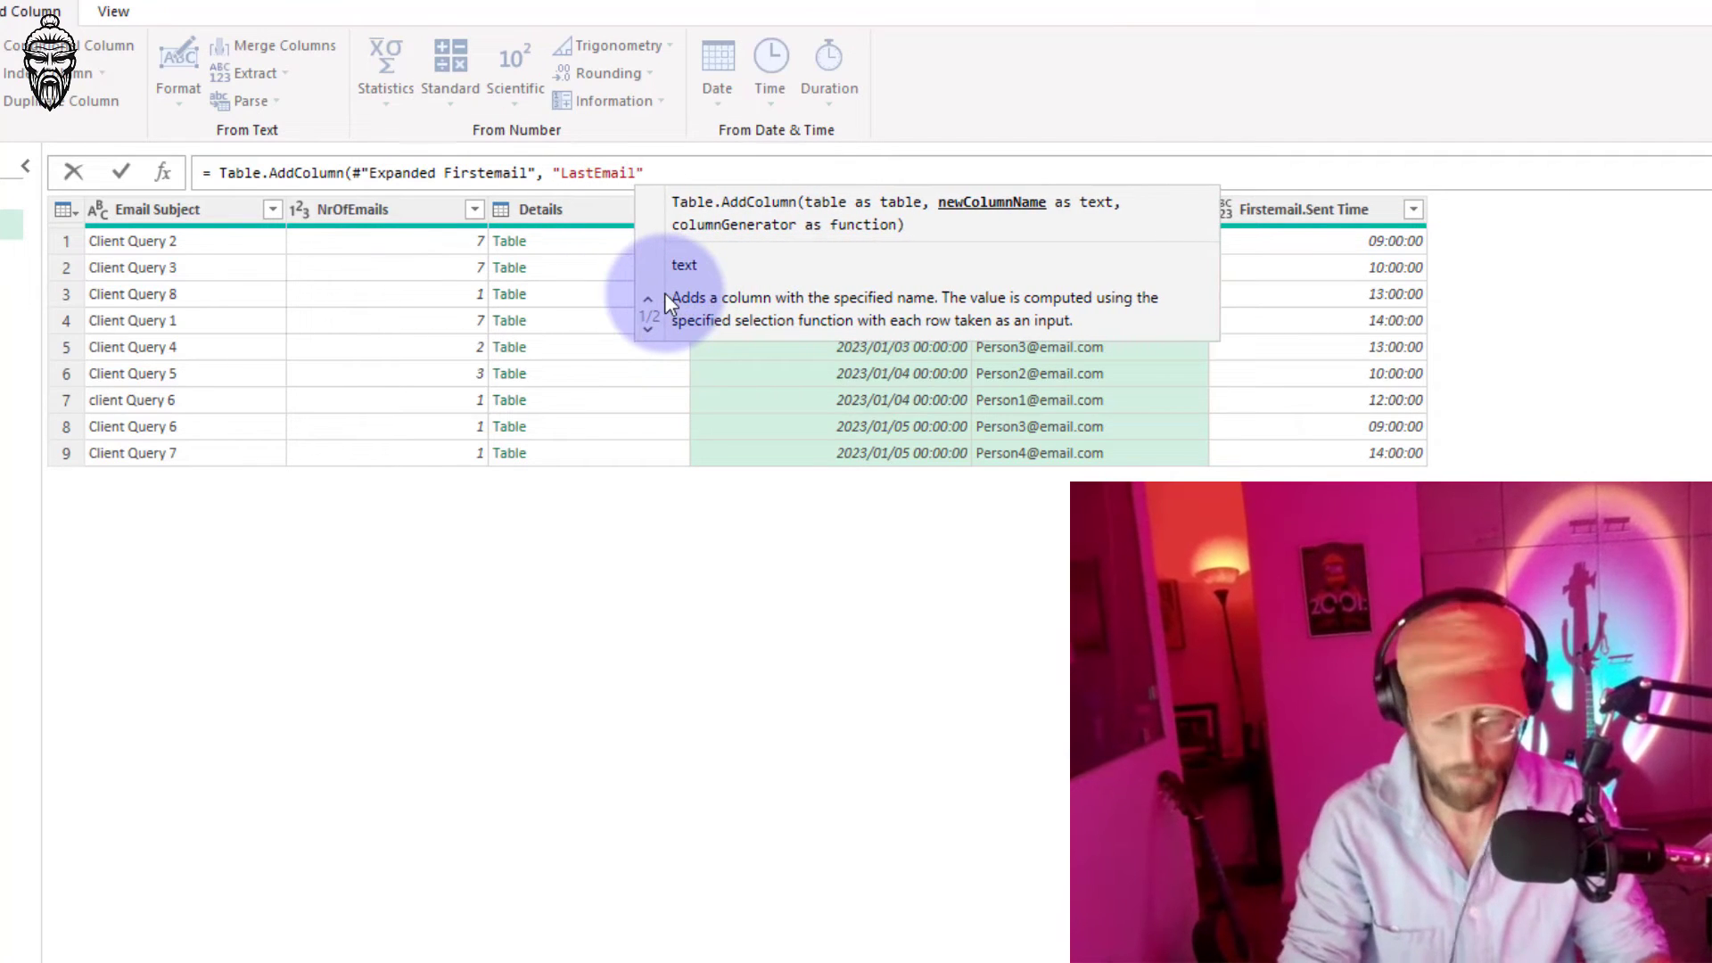
{"action": "type", "text": "each"}
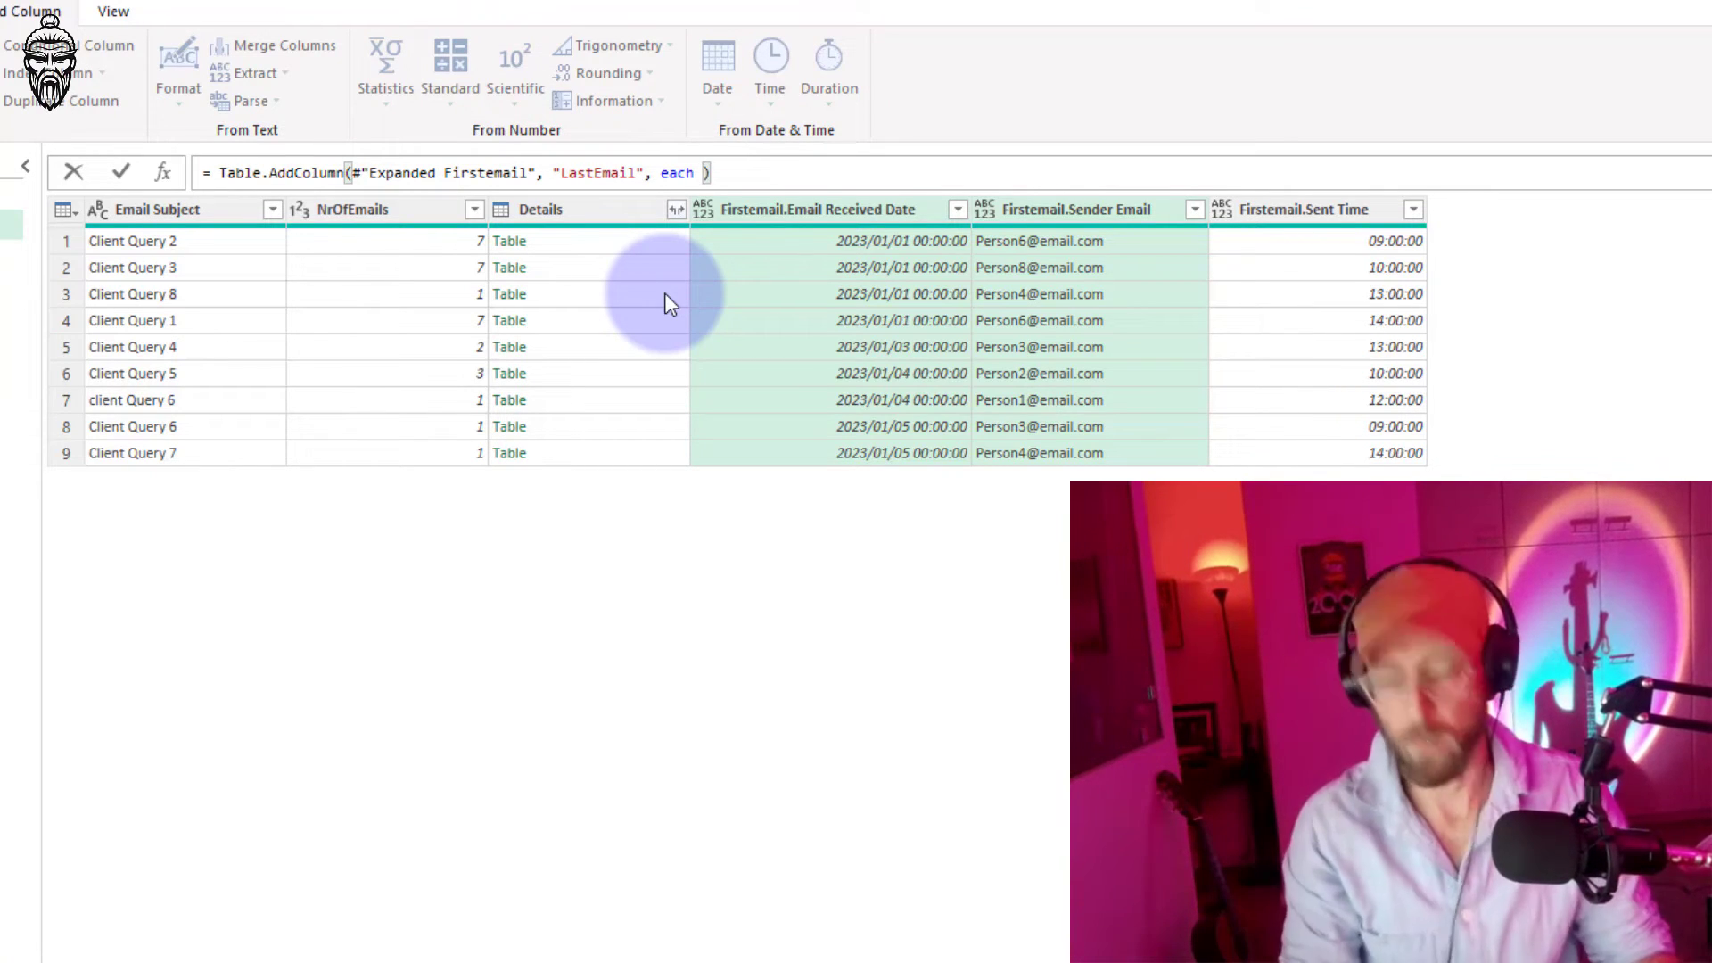
- Complete the LastEmail generator with Table.Last([Details]) and commit the formula
{"action": "type", "text": "tablel"}
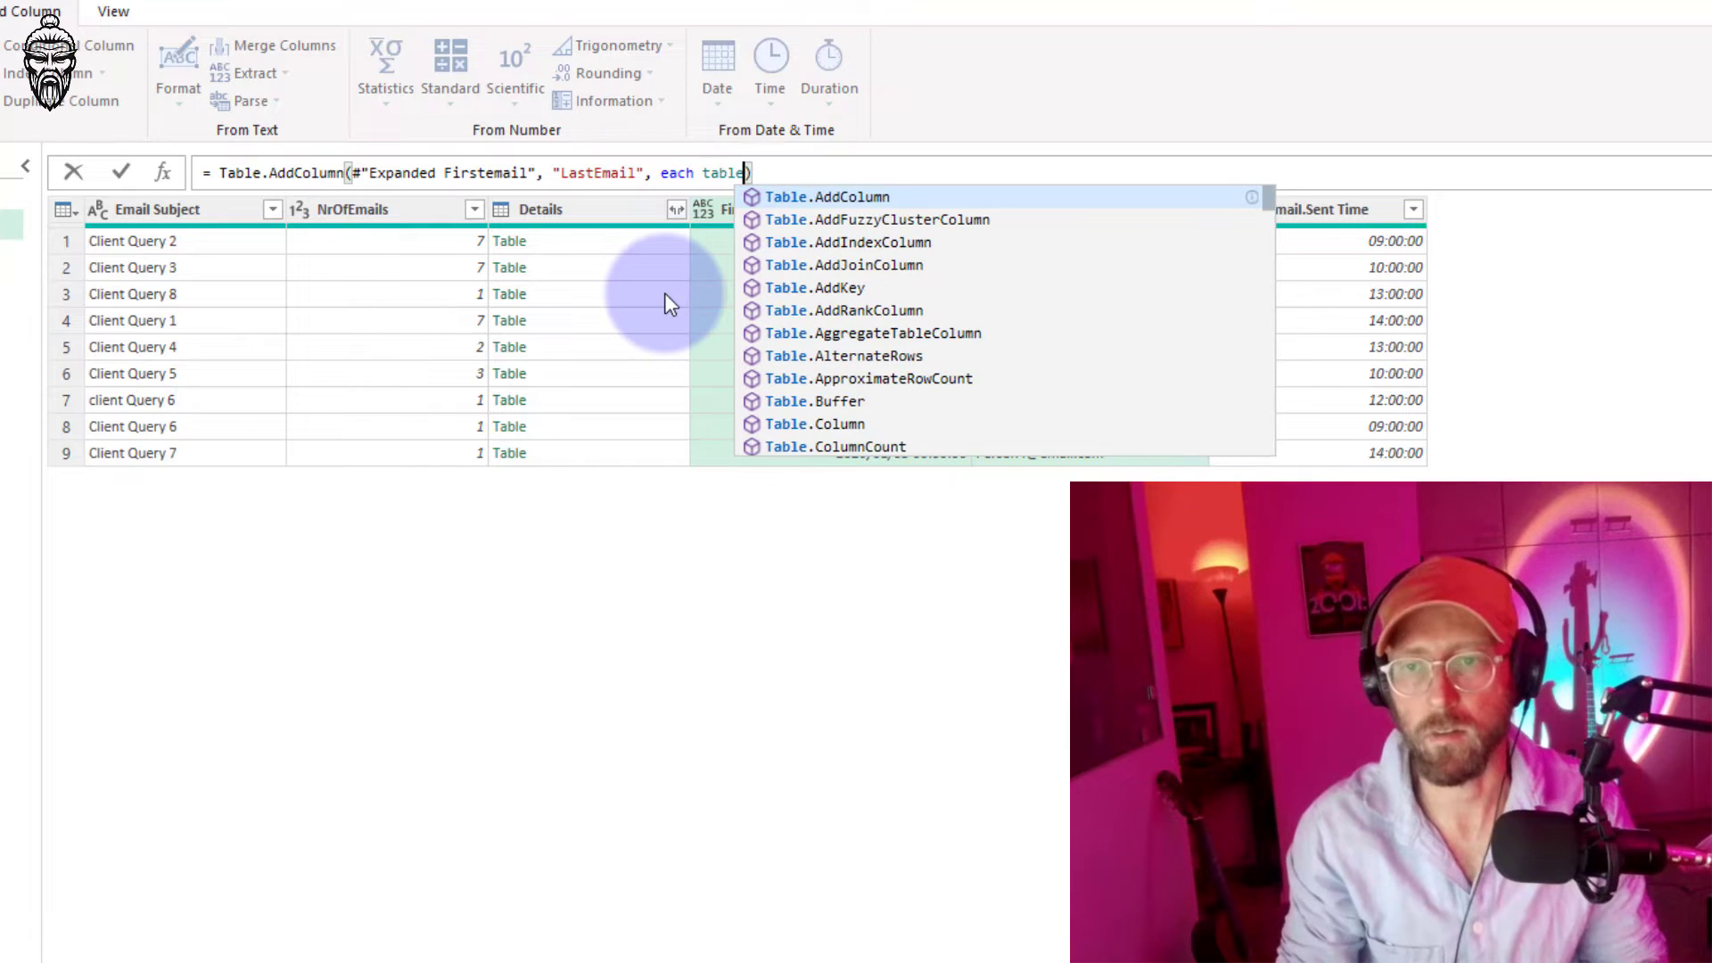
{"action": "type", "text": "as"}
{"action": "key", "text": "Tab"}
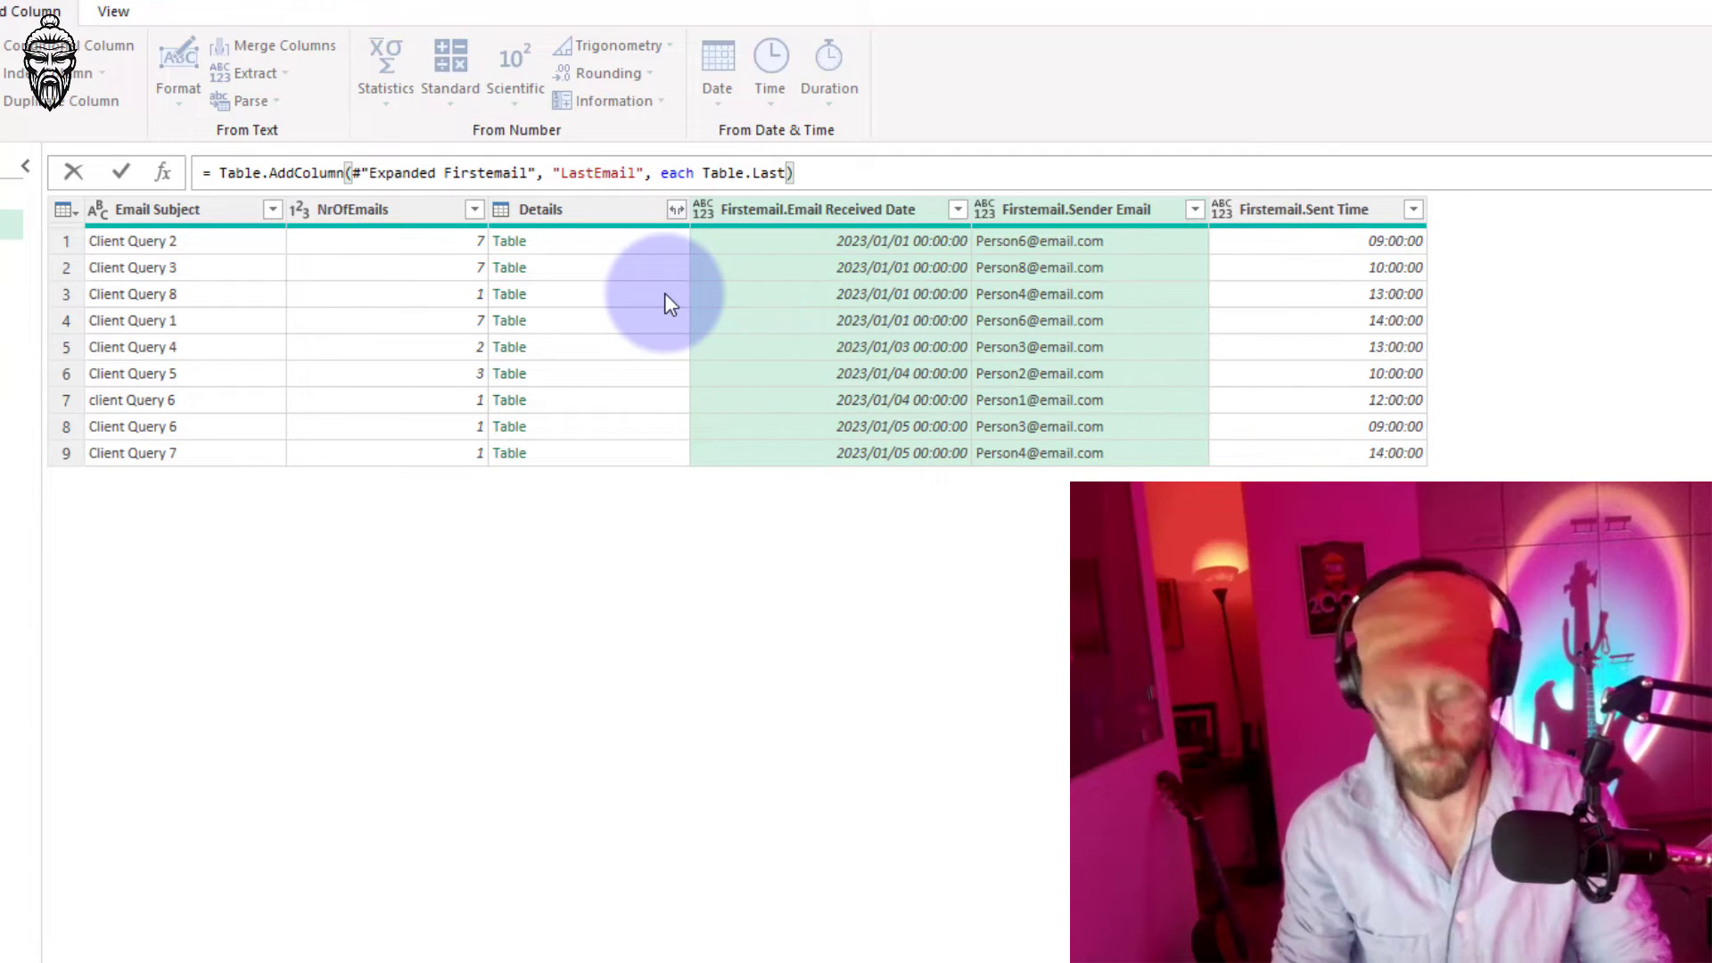
{"action": "type", "text": "("}
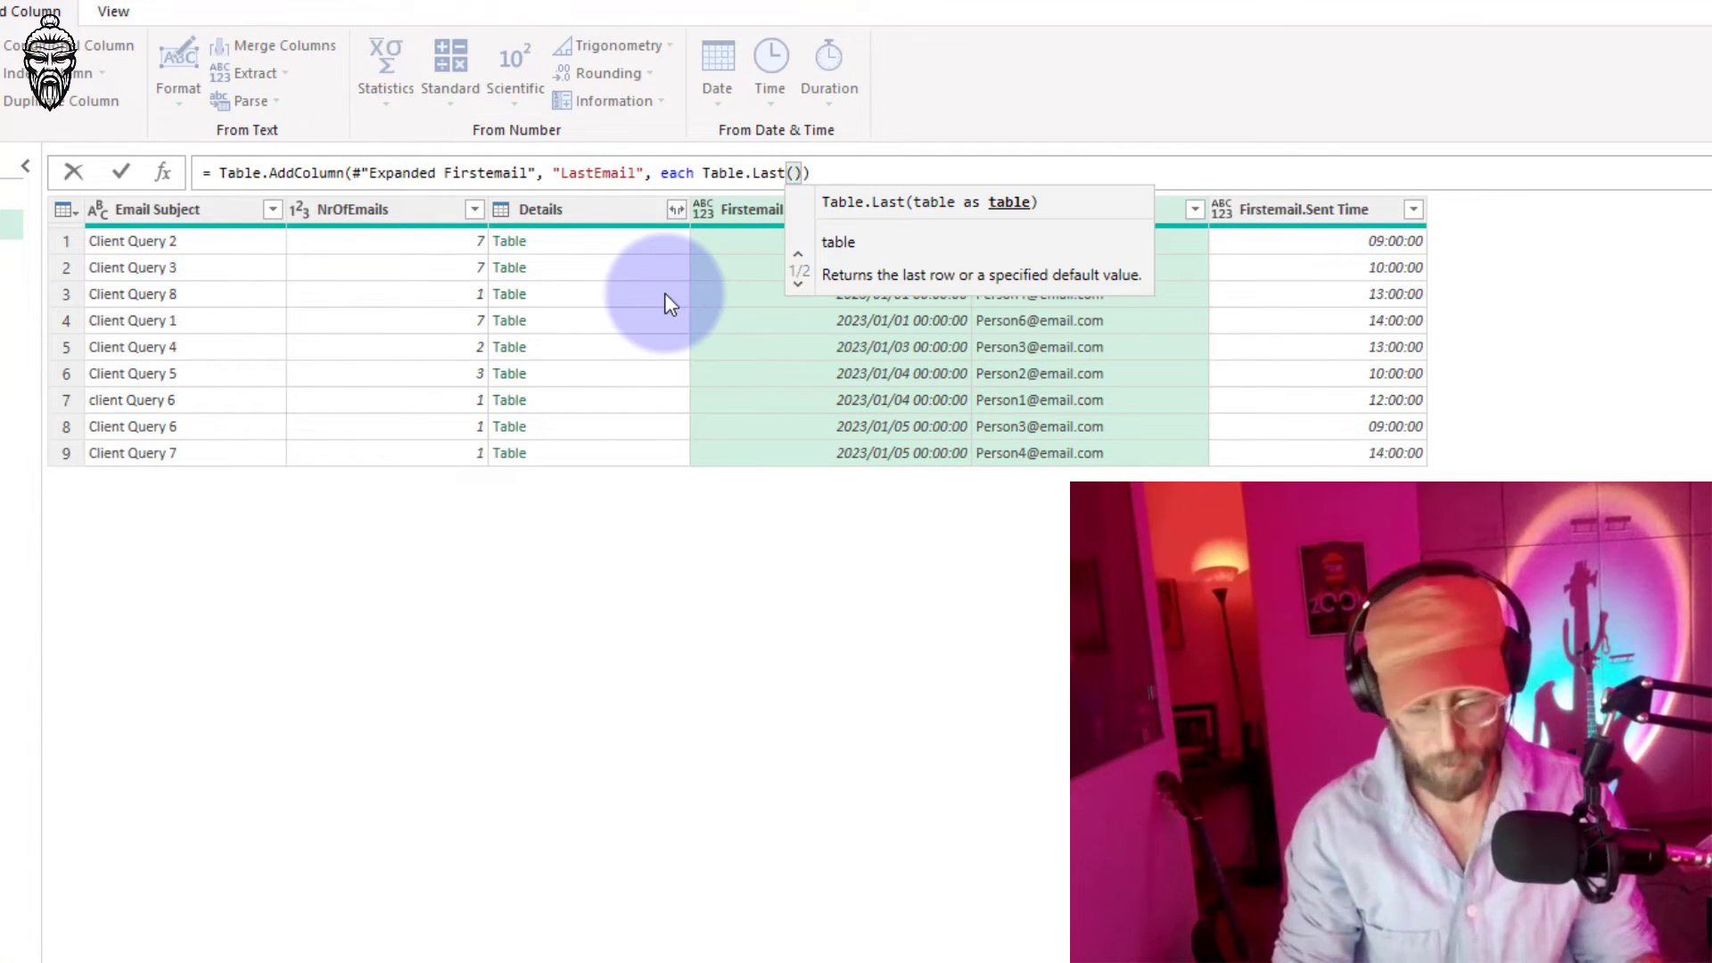
{"action": "type", "text": "[Details"}
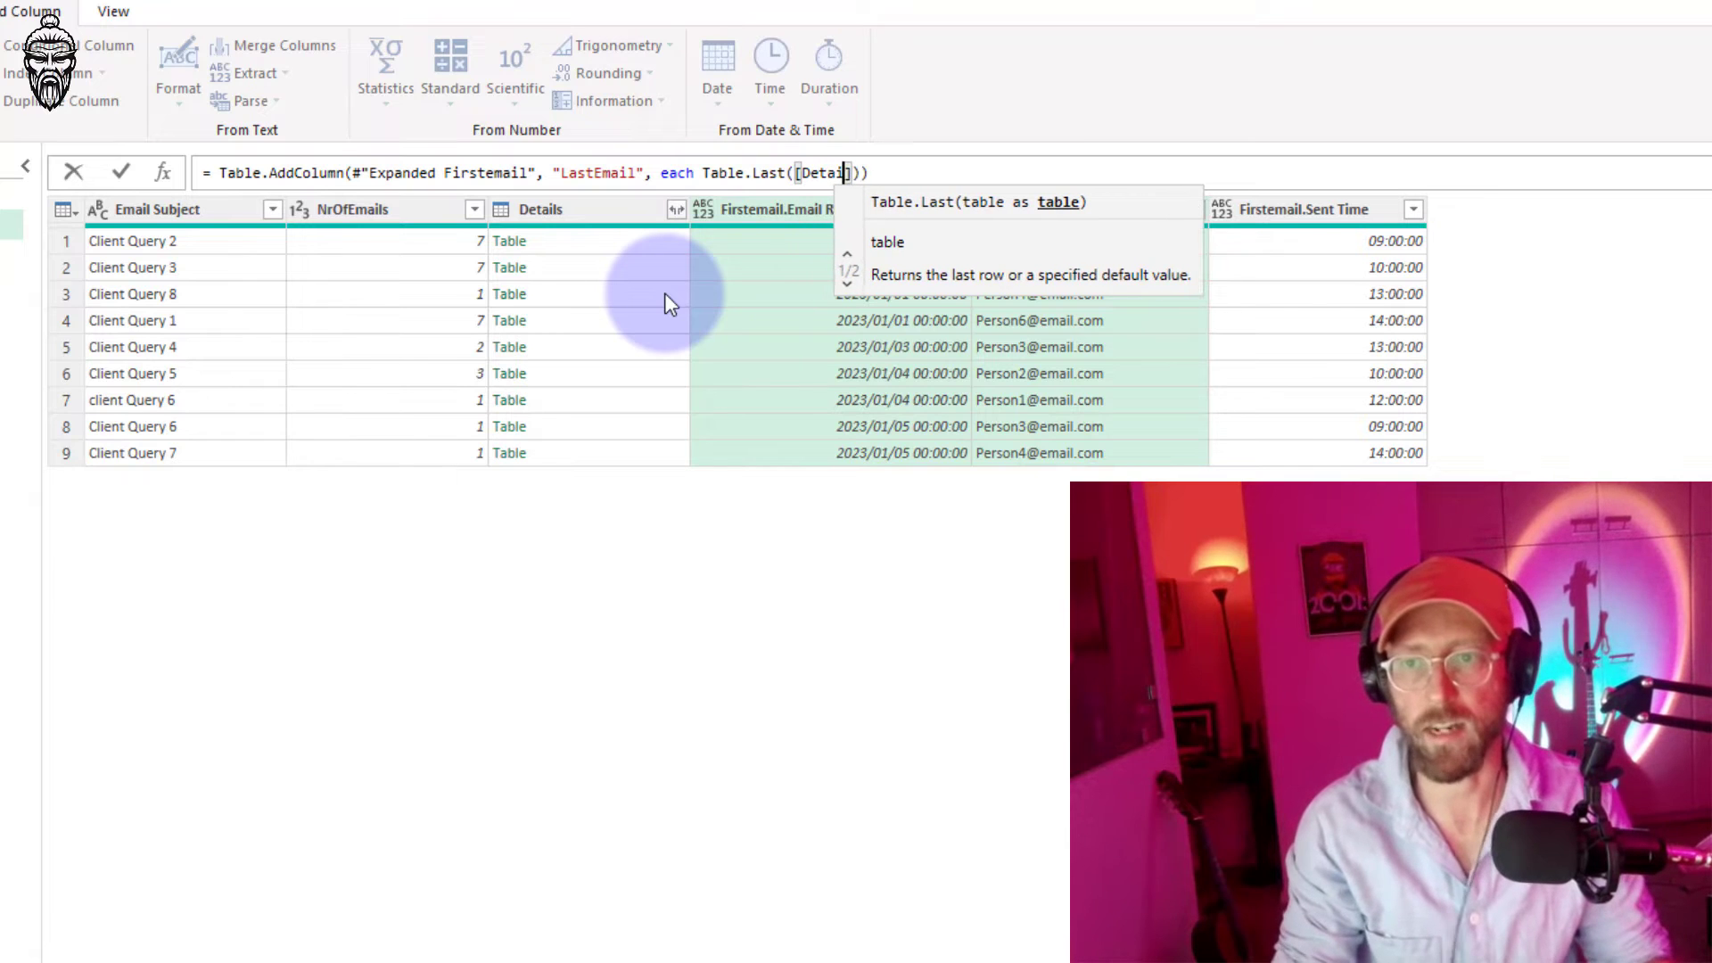
{"action": "type", "text": "])"}
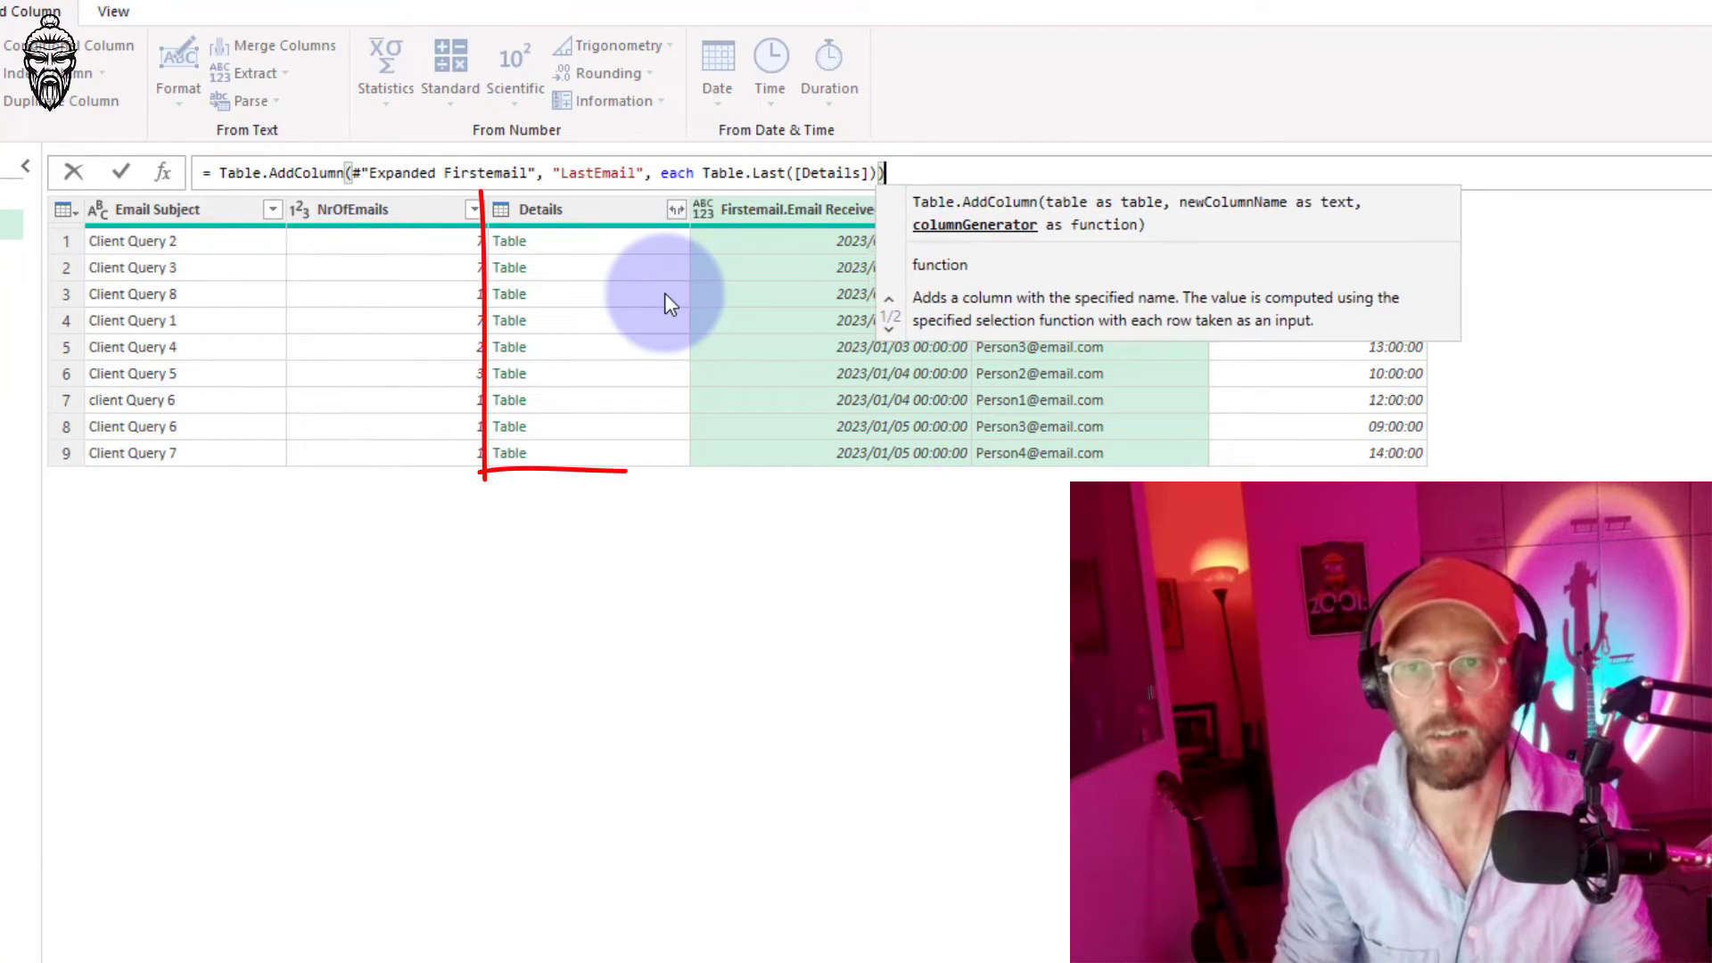
{"action": "key", "text": "Left"}
{"action": "key", "text": "Left"}
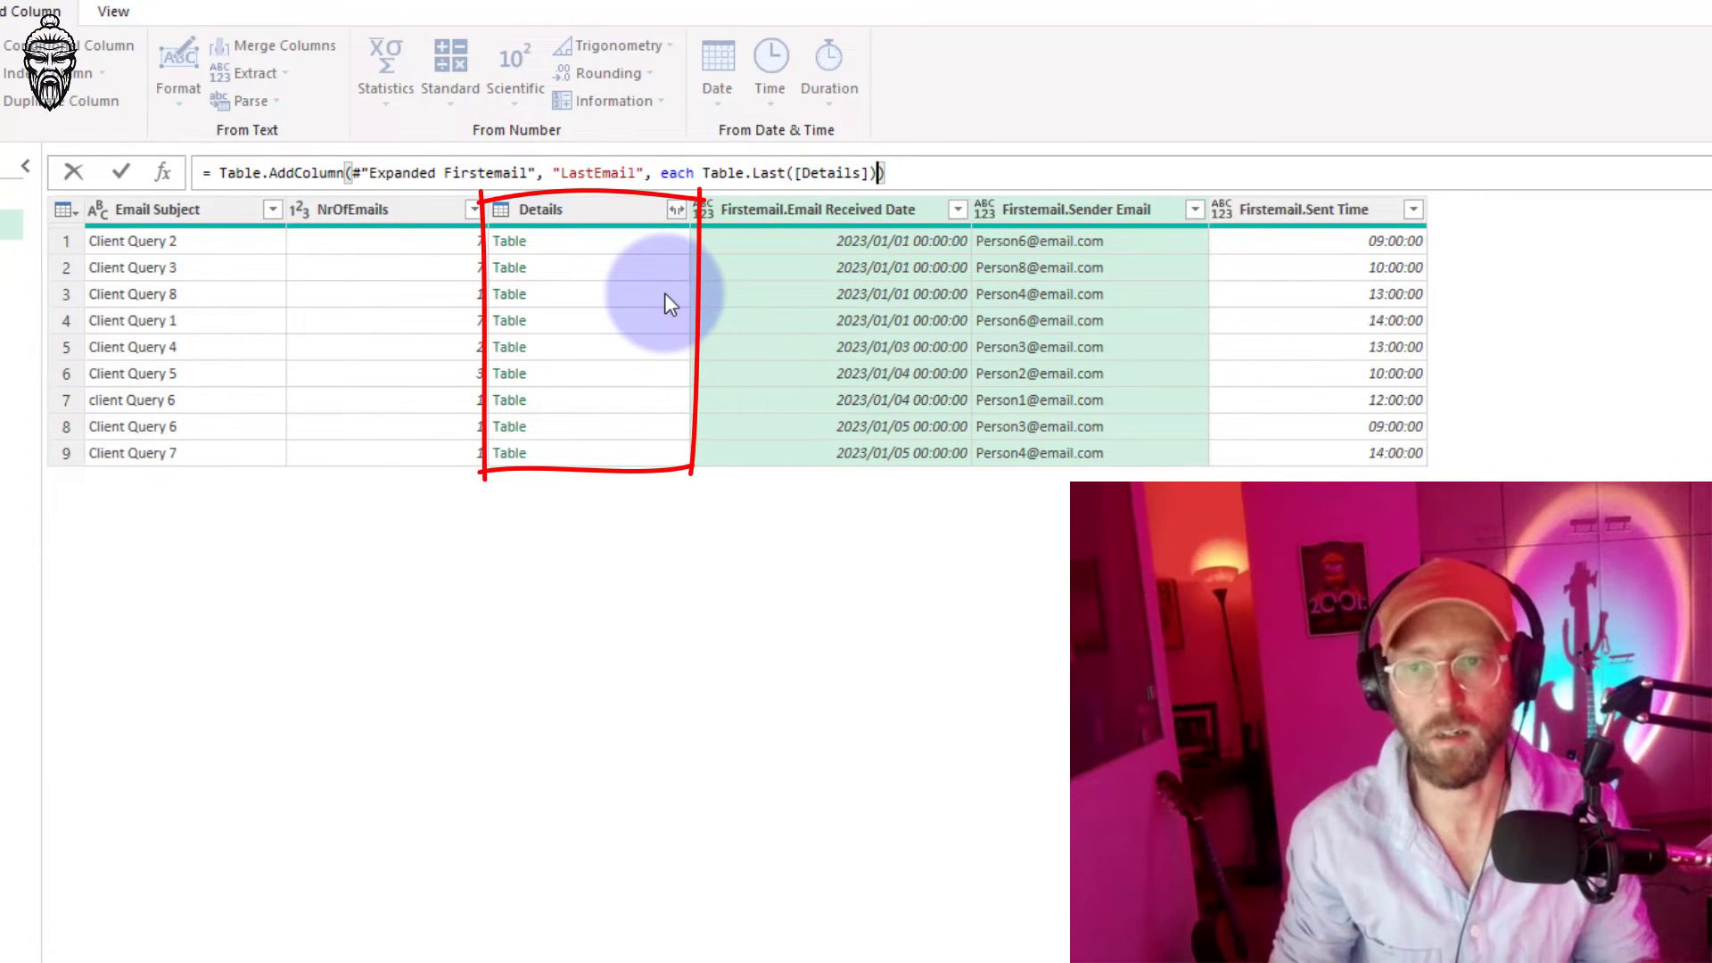
{"action": "key", "text": "Return"}
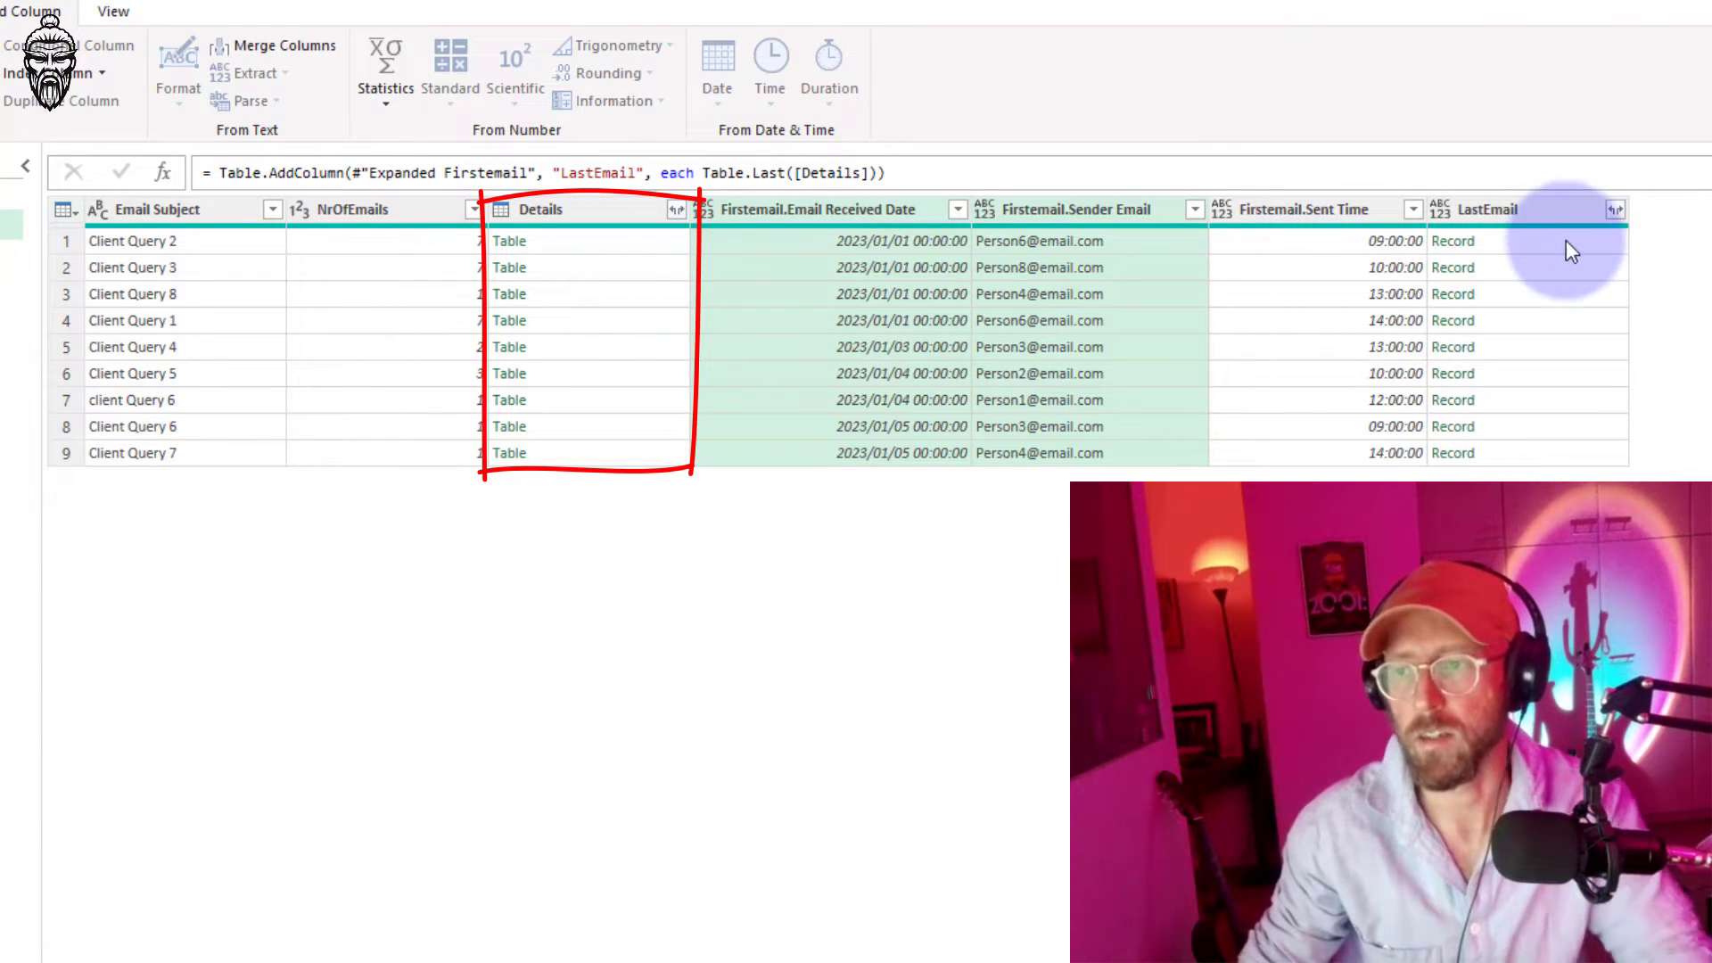
- Preview the LastEmail records of several subjects to check the email each one returns
{"action": "left_click", "coordinate": [1545, 239]}
{"action": "left_click", "coordinate": [1552, 294]}
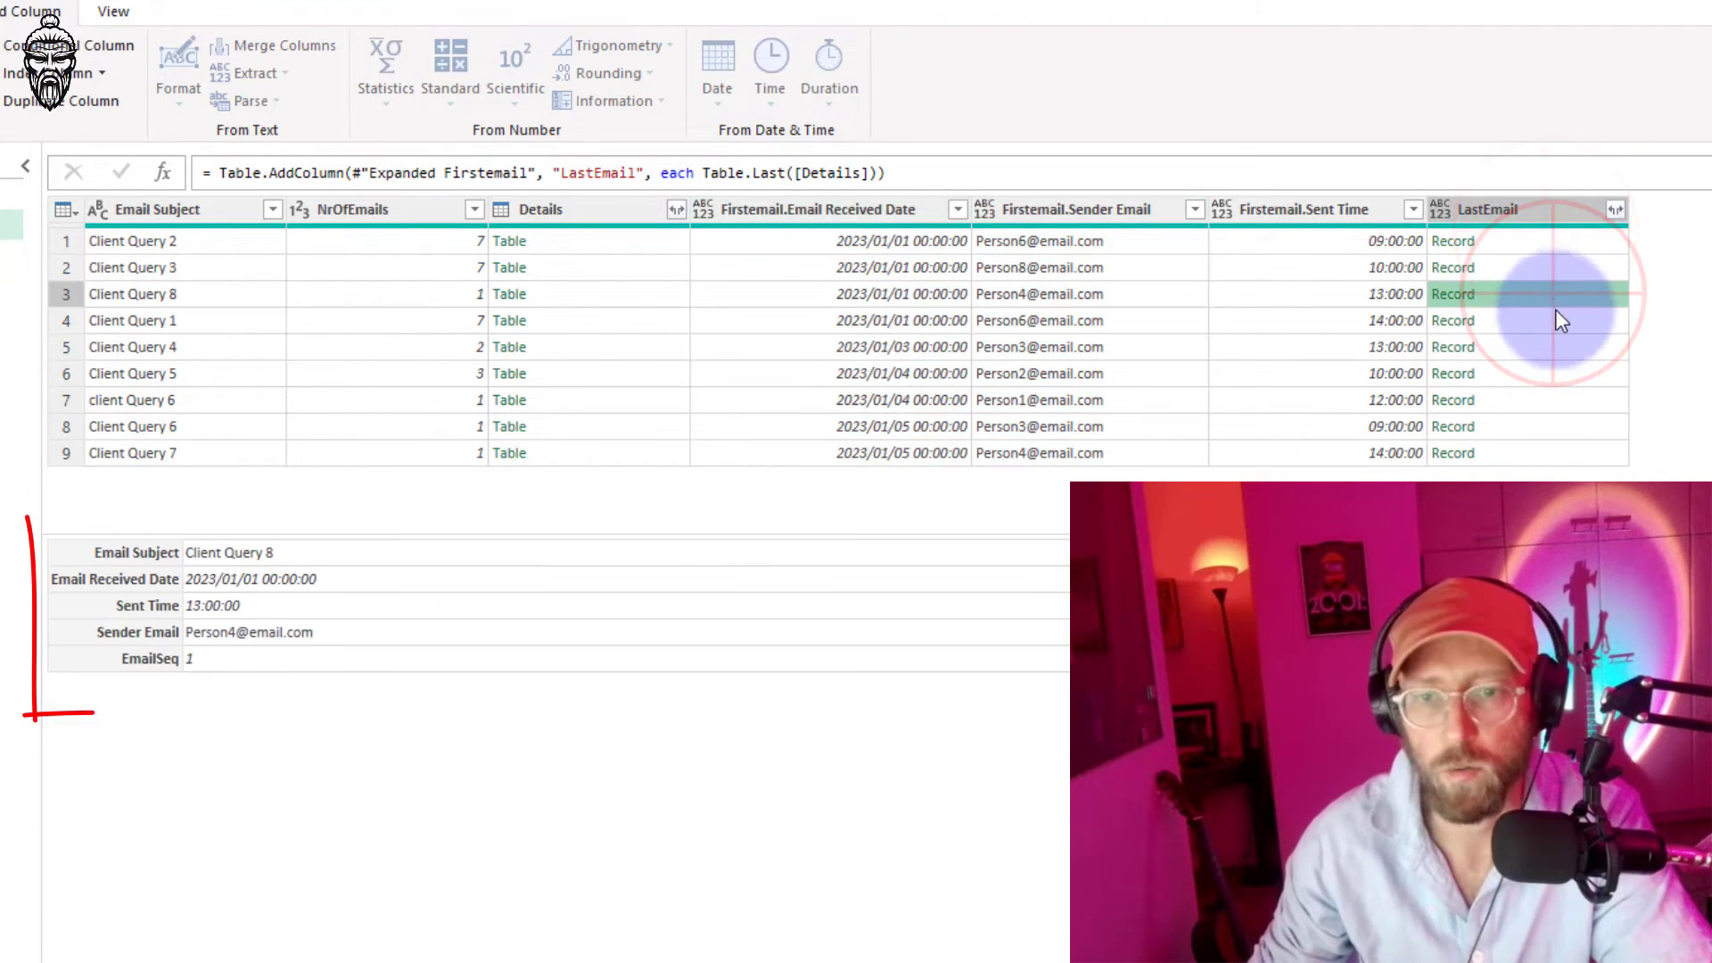
{"action": "left_click", "coordinate": [1561, 321]}
{"action": "left_click", "coordinate": [1566, 357]}
{"action": "left_click", "coordinate": [1525, 453]}
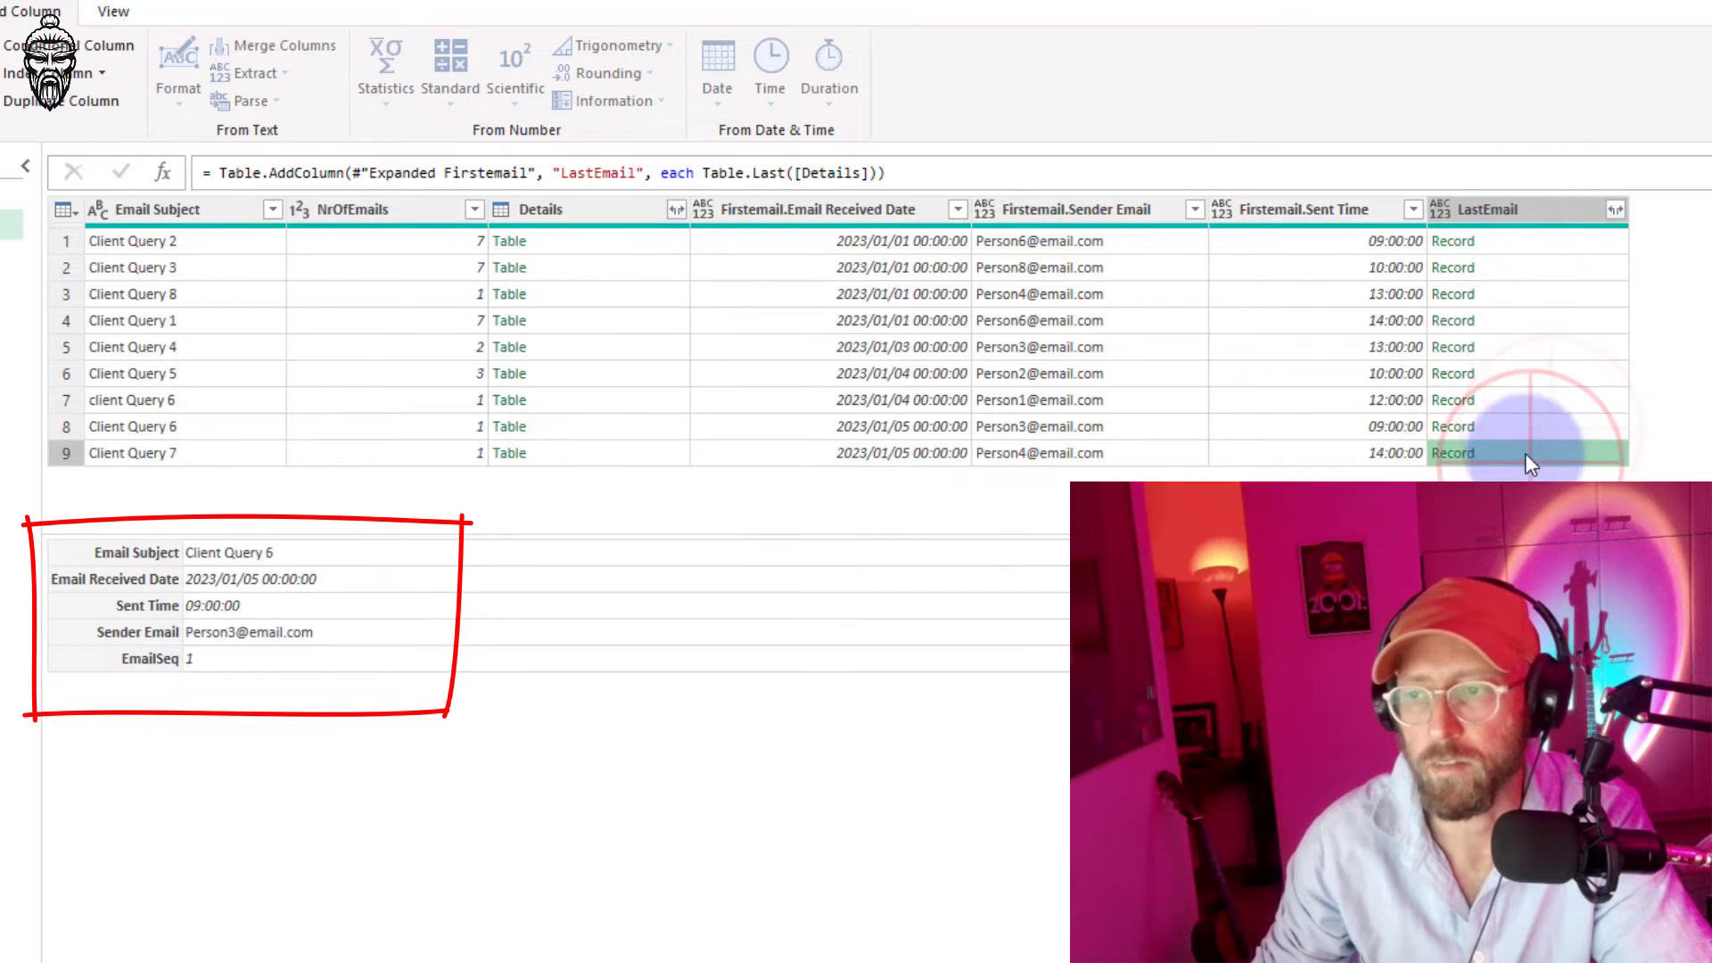
{"action": "left_click", "coordinate": [1513, 421]}
{"action": "left_click", "coordinate": [1507, 399]}
{"action": "left_click", "coordinate": [1503, 348]}
{"action": "left_click", "coordinate": [1518, 319]}
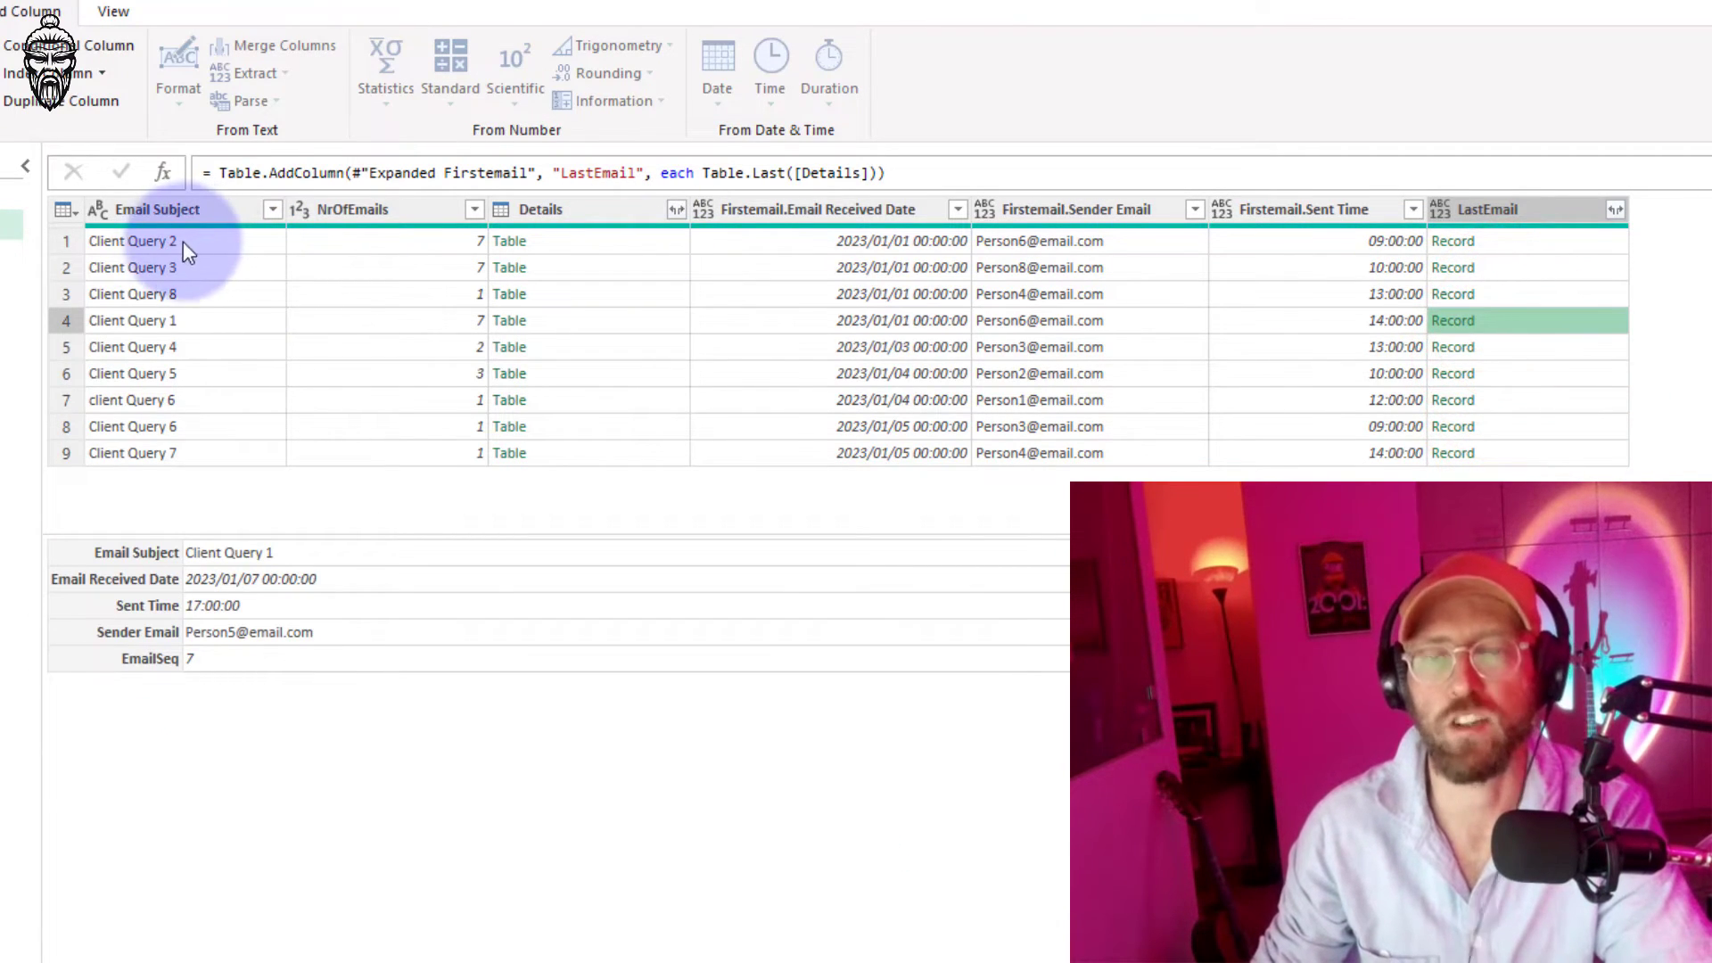
- Compare the LastEmail records of Client Query 2 and Client Query 8 against their email counts
{"action": "left_click", "coordinate": [1532, 239]}
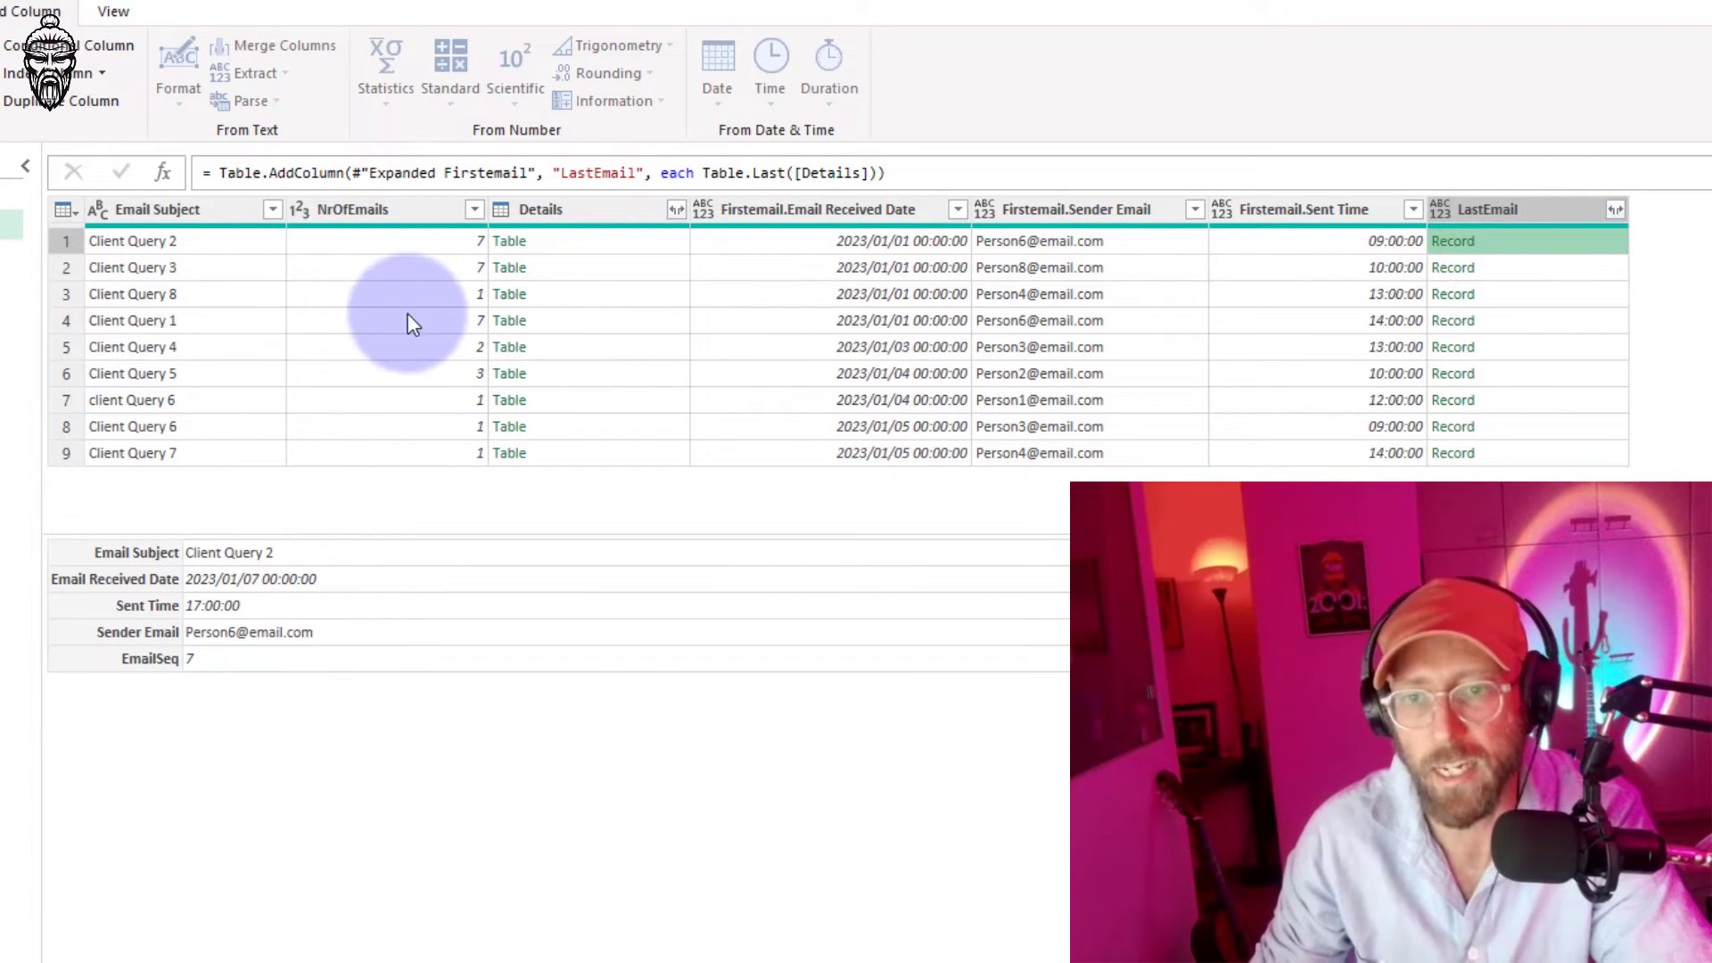
{"action": "left_click", "coordinate": [465, 296]}
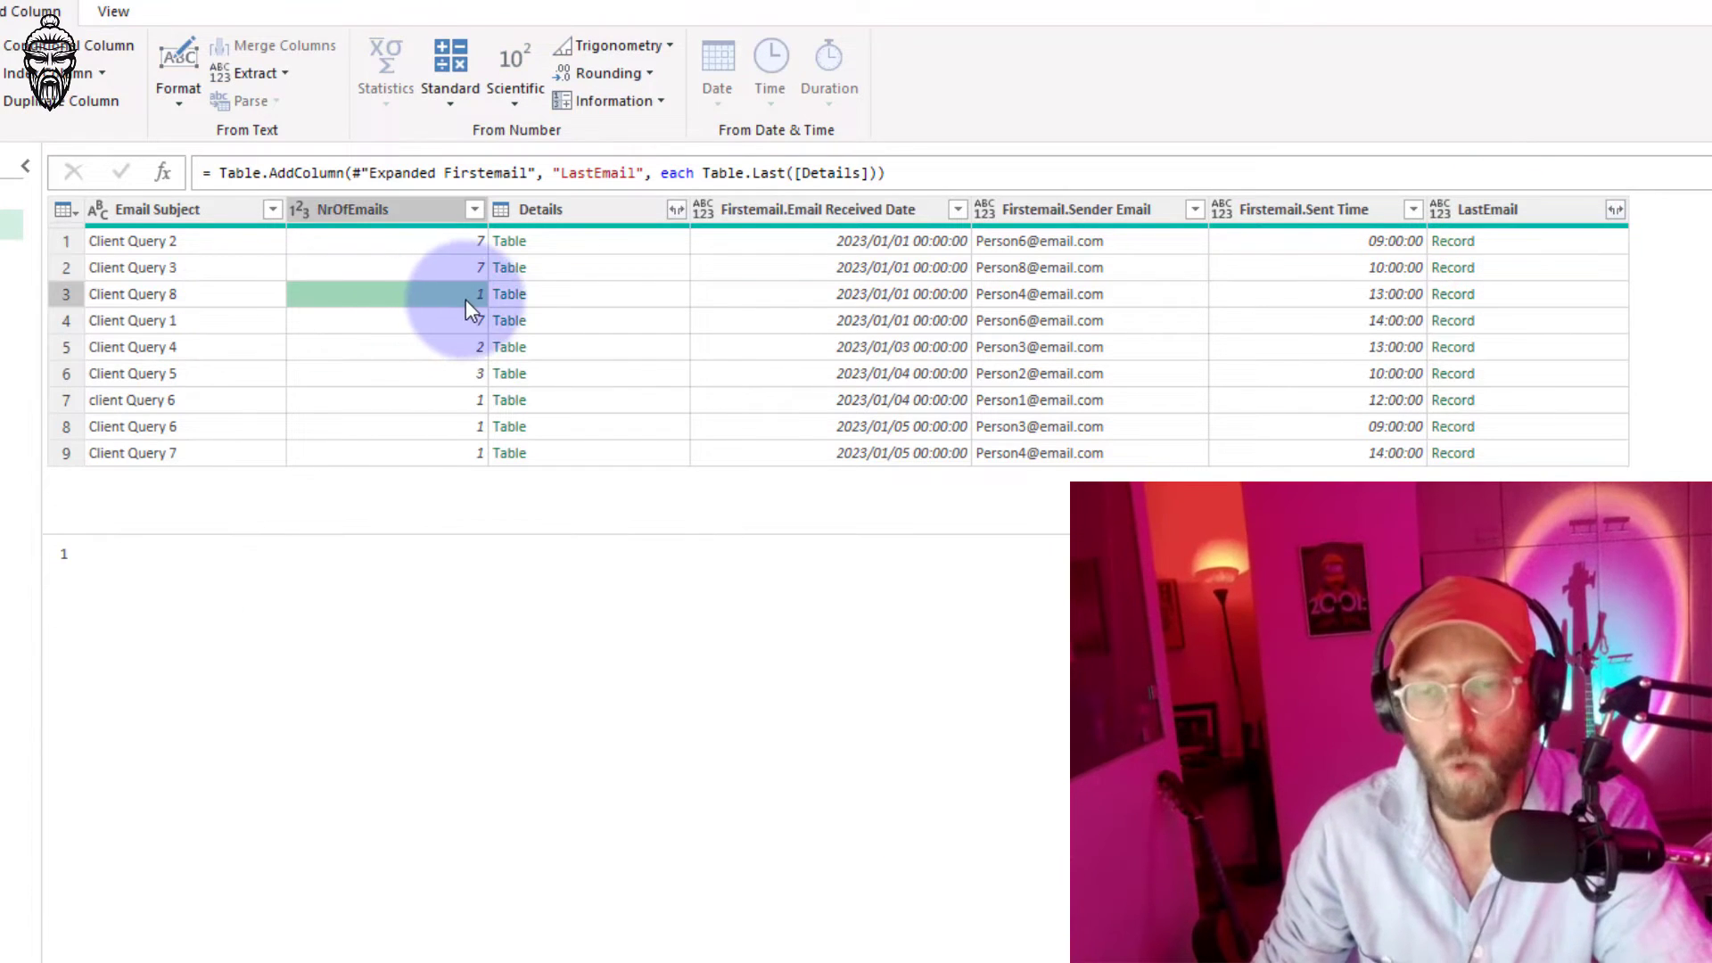
{"action": "left_click", "coordinate": [1539, 297]}
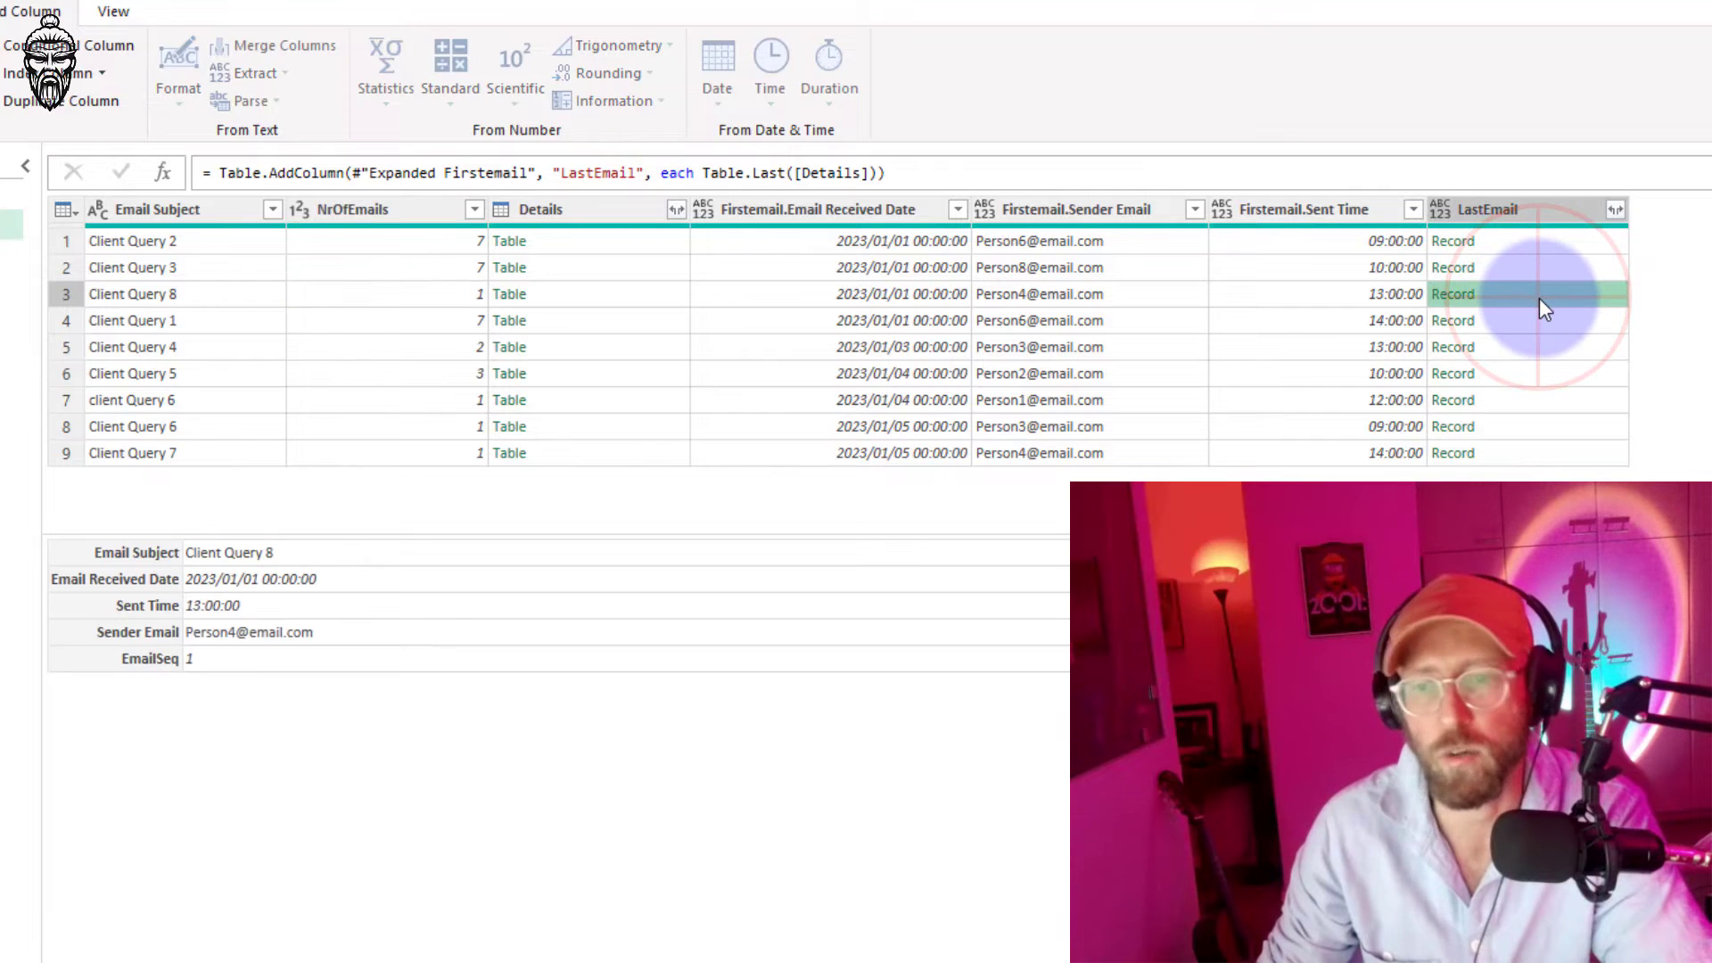
{"action": "left_click", "coordinate": [1527, 239]}
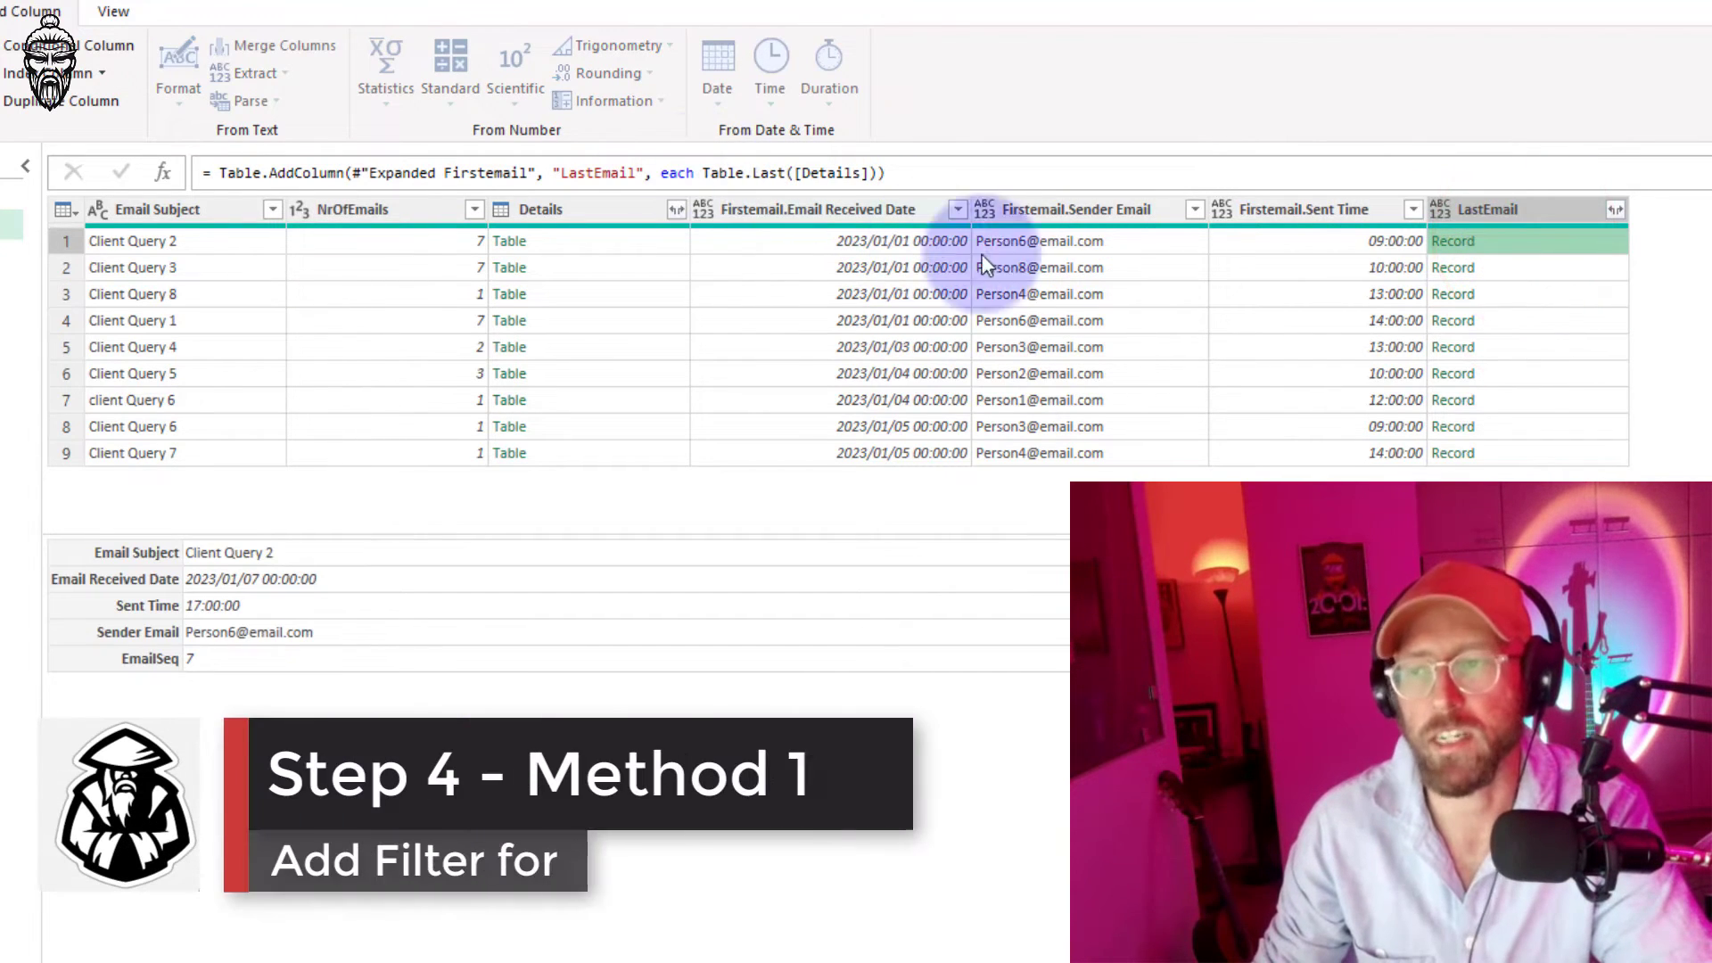
{"action": "left_click", "coordinate": [1570, 293]}
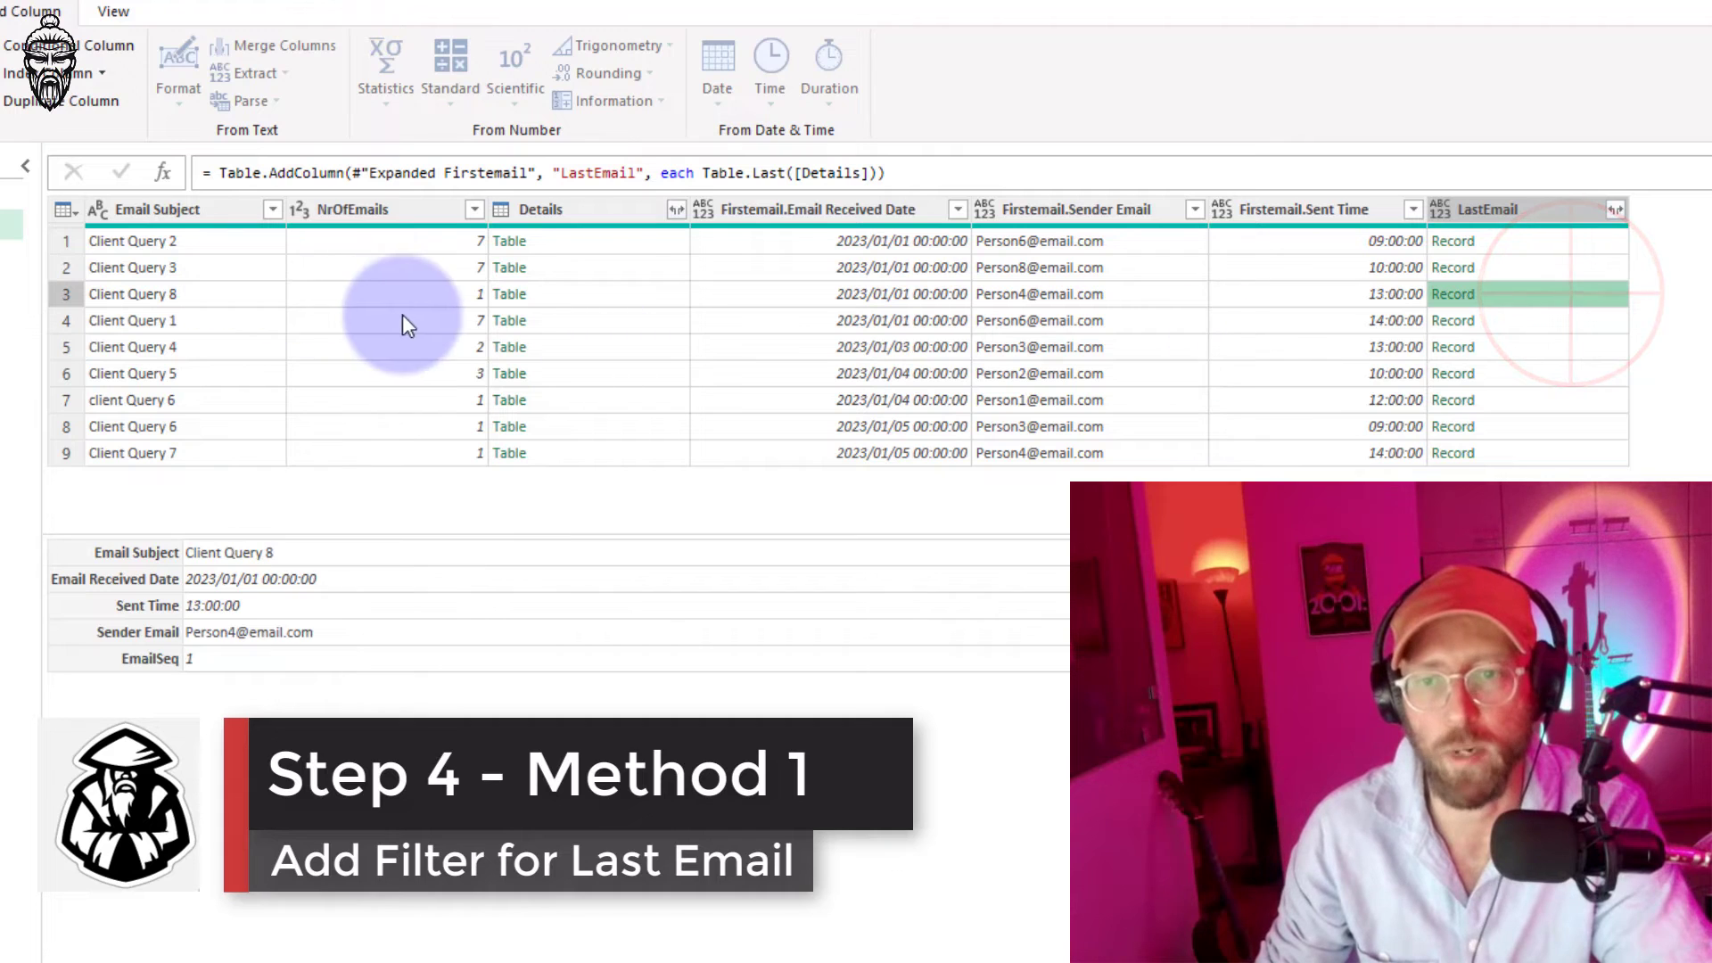
- Make the LastEmail generator conditional: if [NrOfEmails] > 1 then Table.Last([Details]) else null, and commit the formula
{"action": "left_click", "coordinate": [703, 172]}
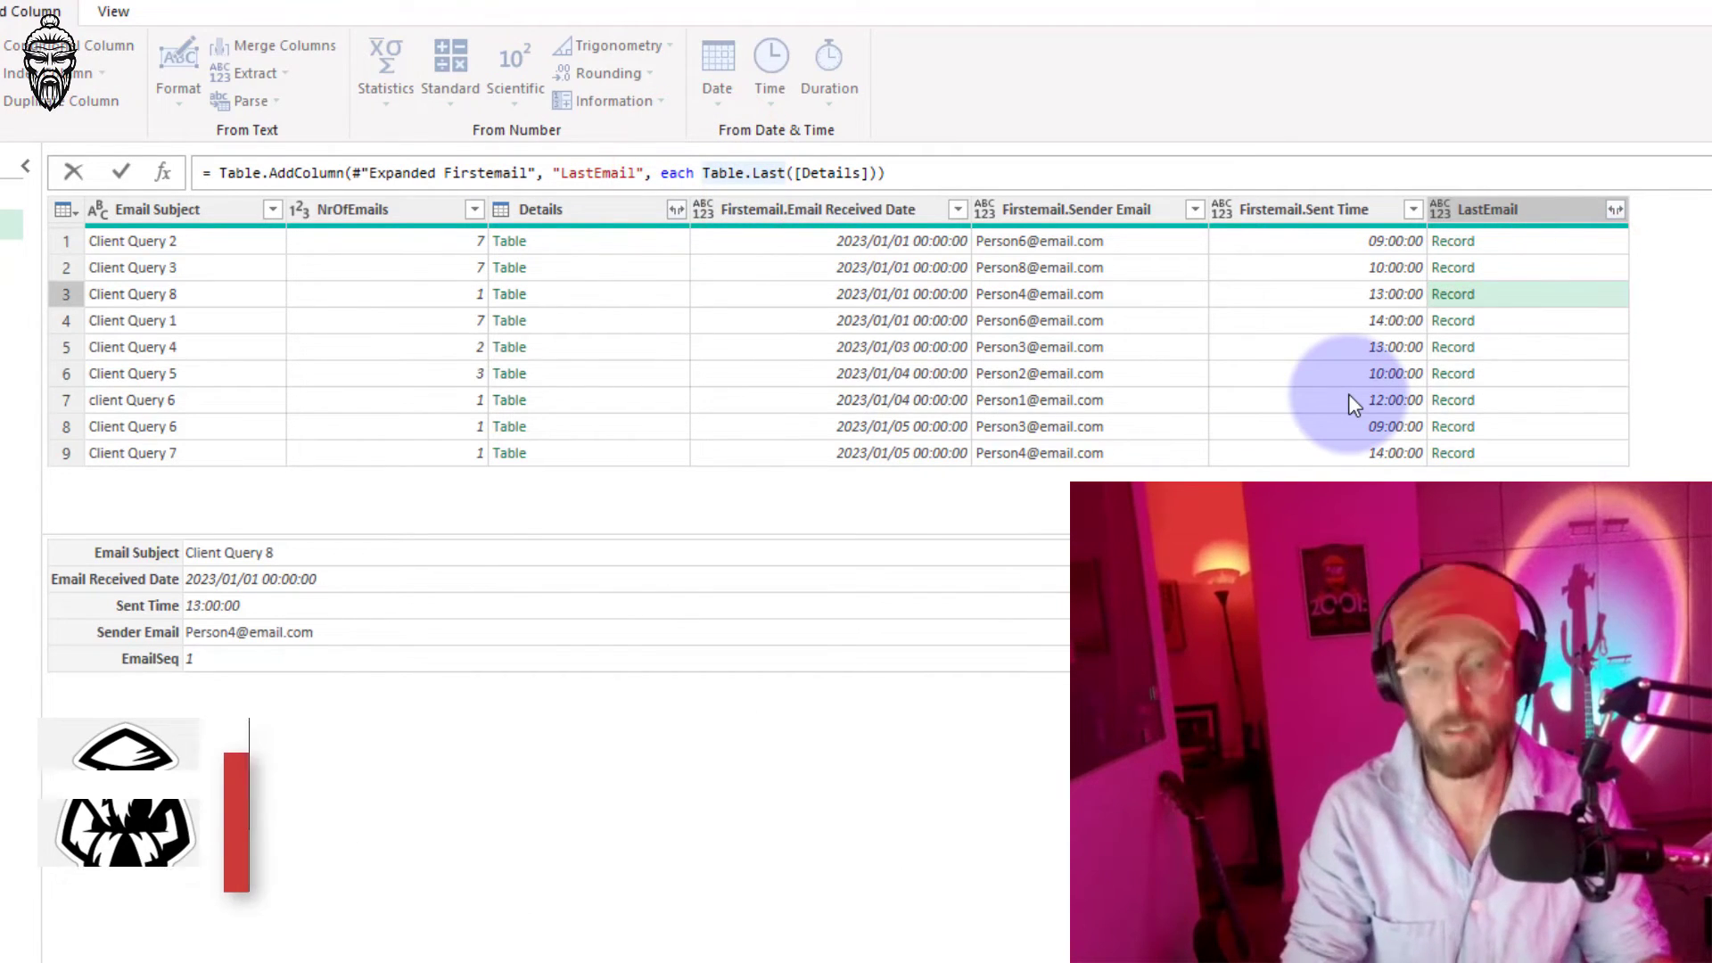
{"action": "type", "text": "if [Nr"}
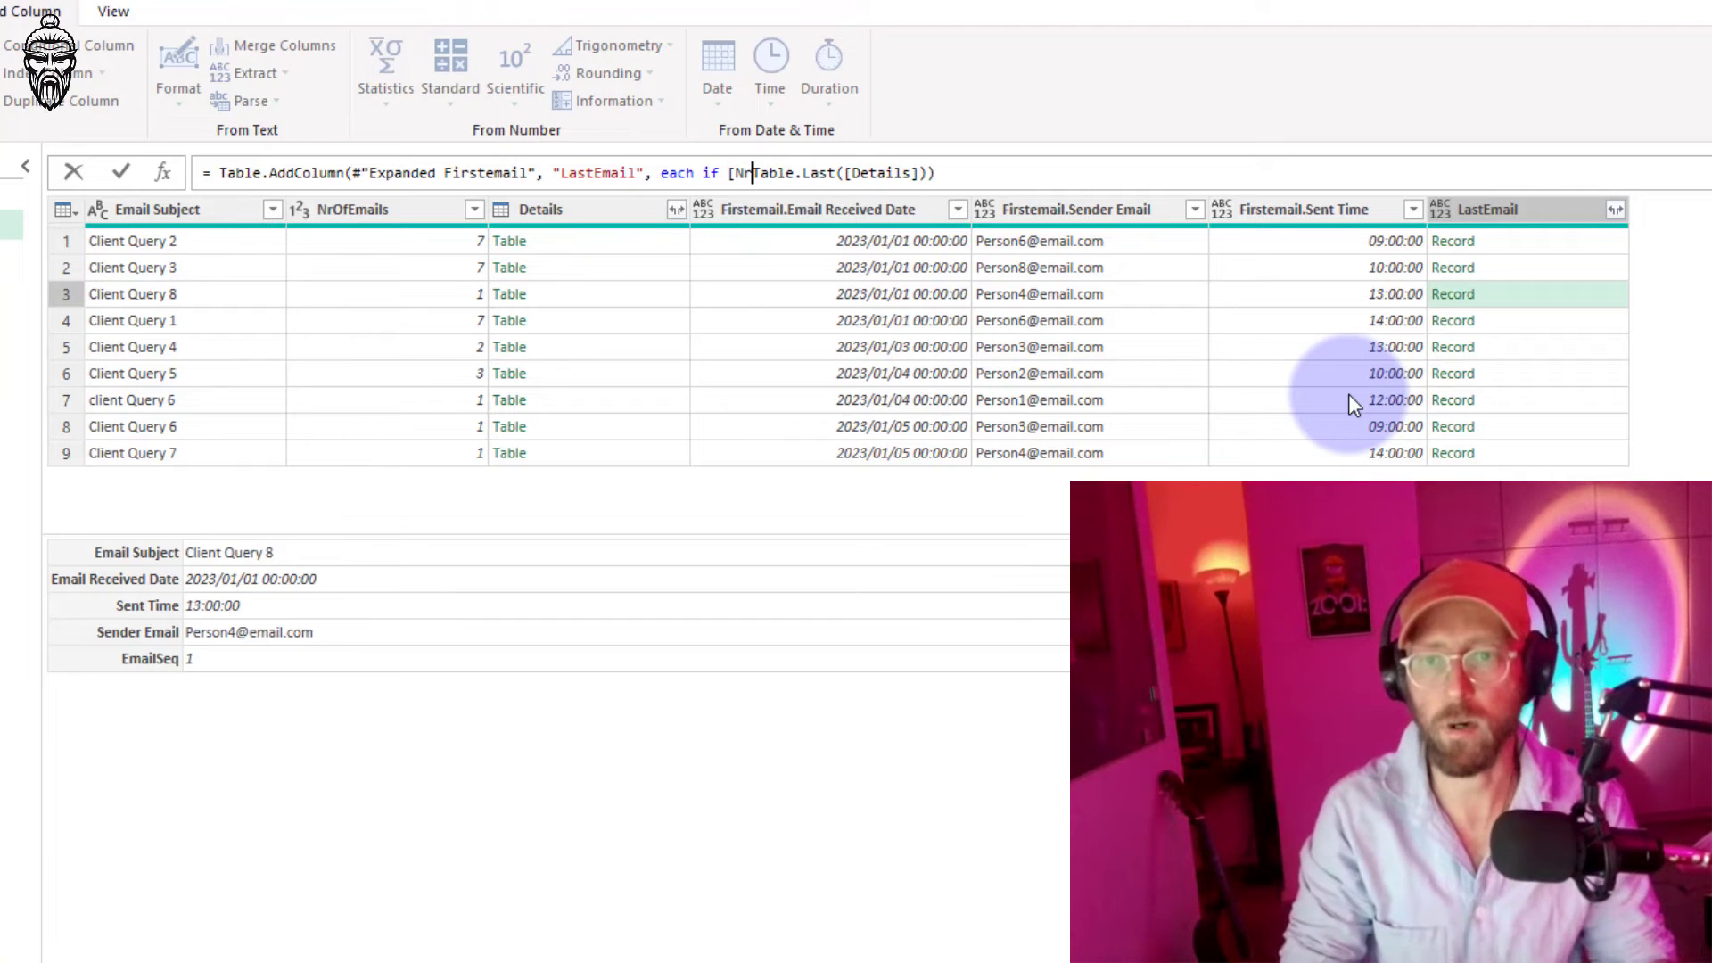
{"action": "type", "text": "OfEmails"}
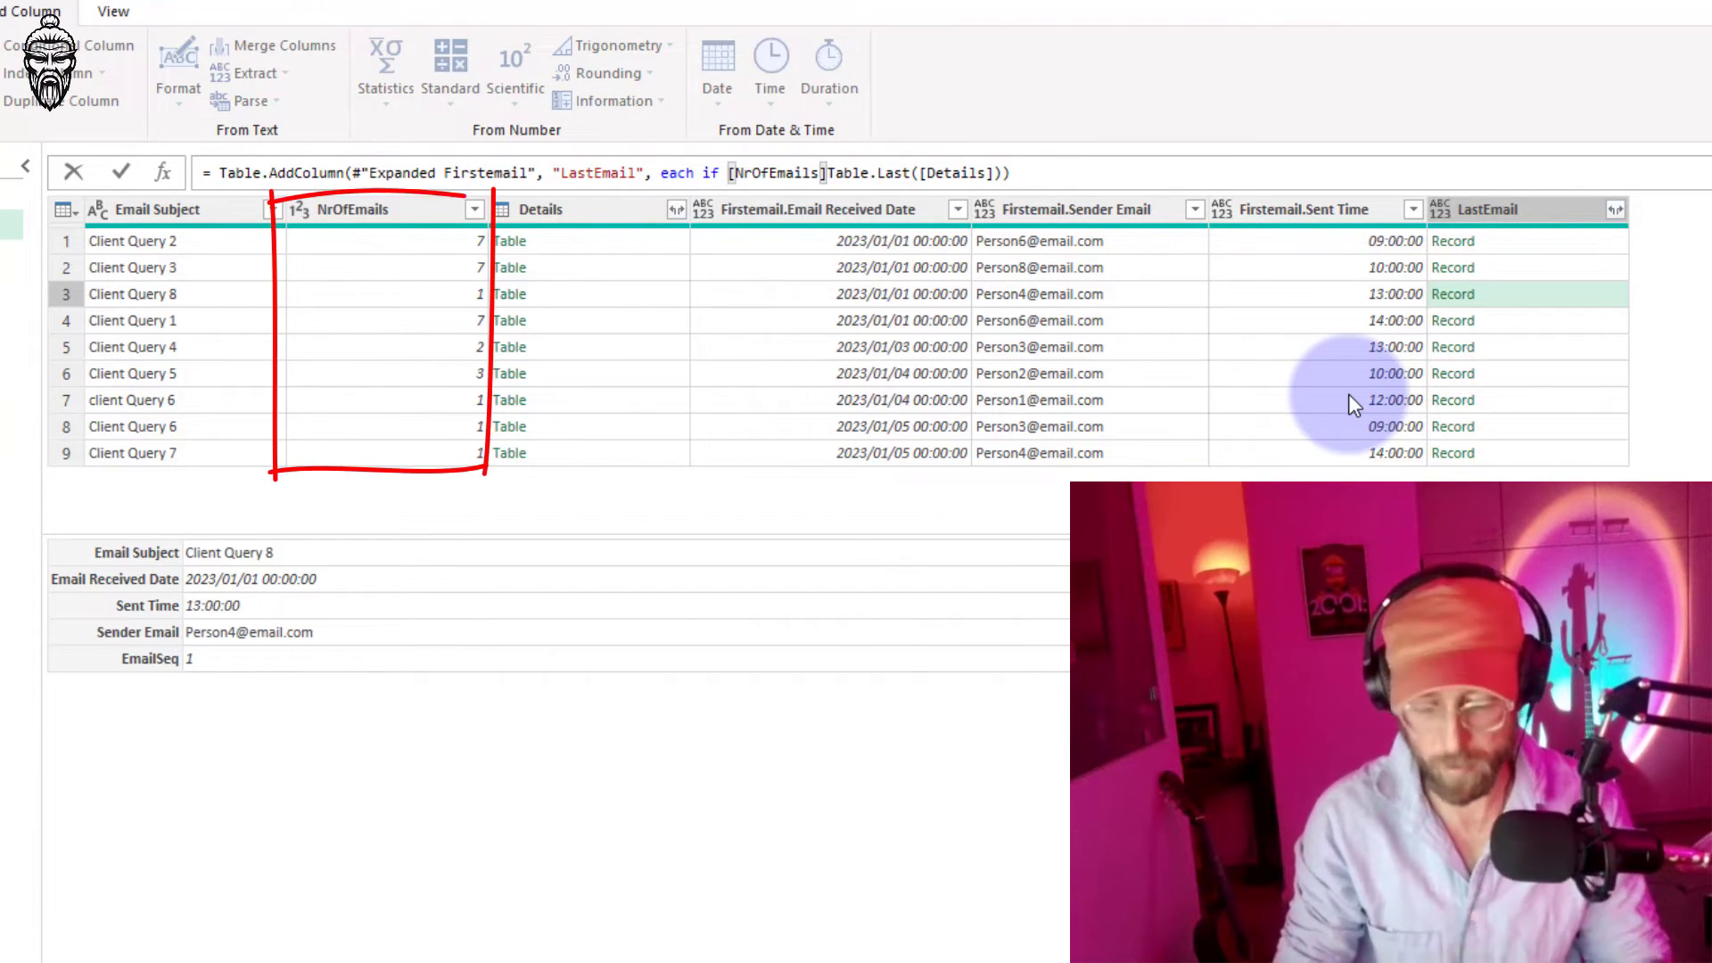
{"action": "type", "text": "] > 1 "}
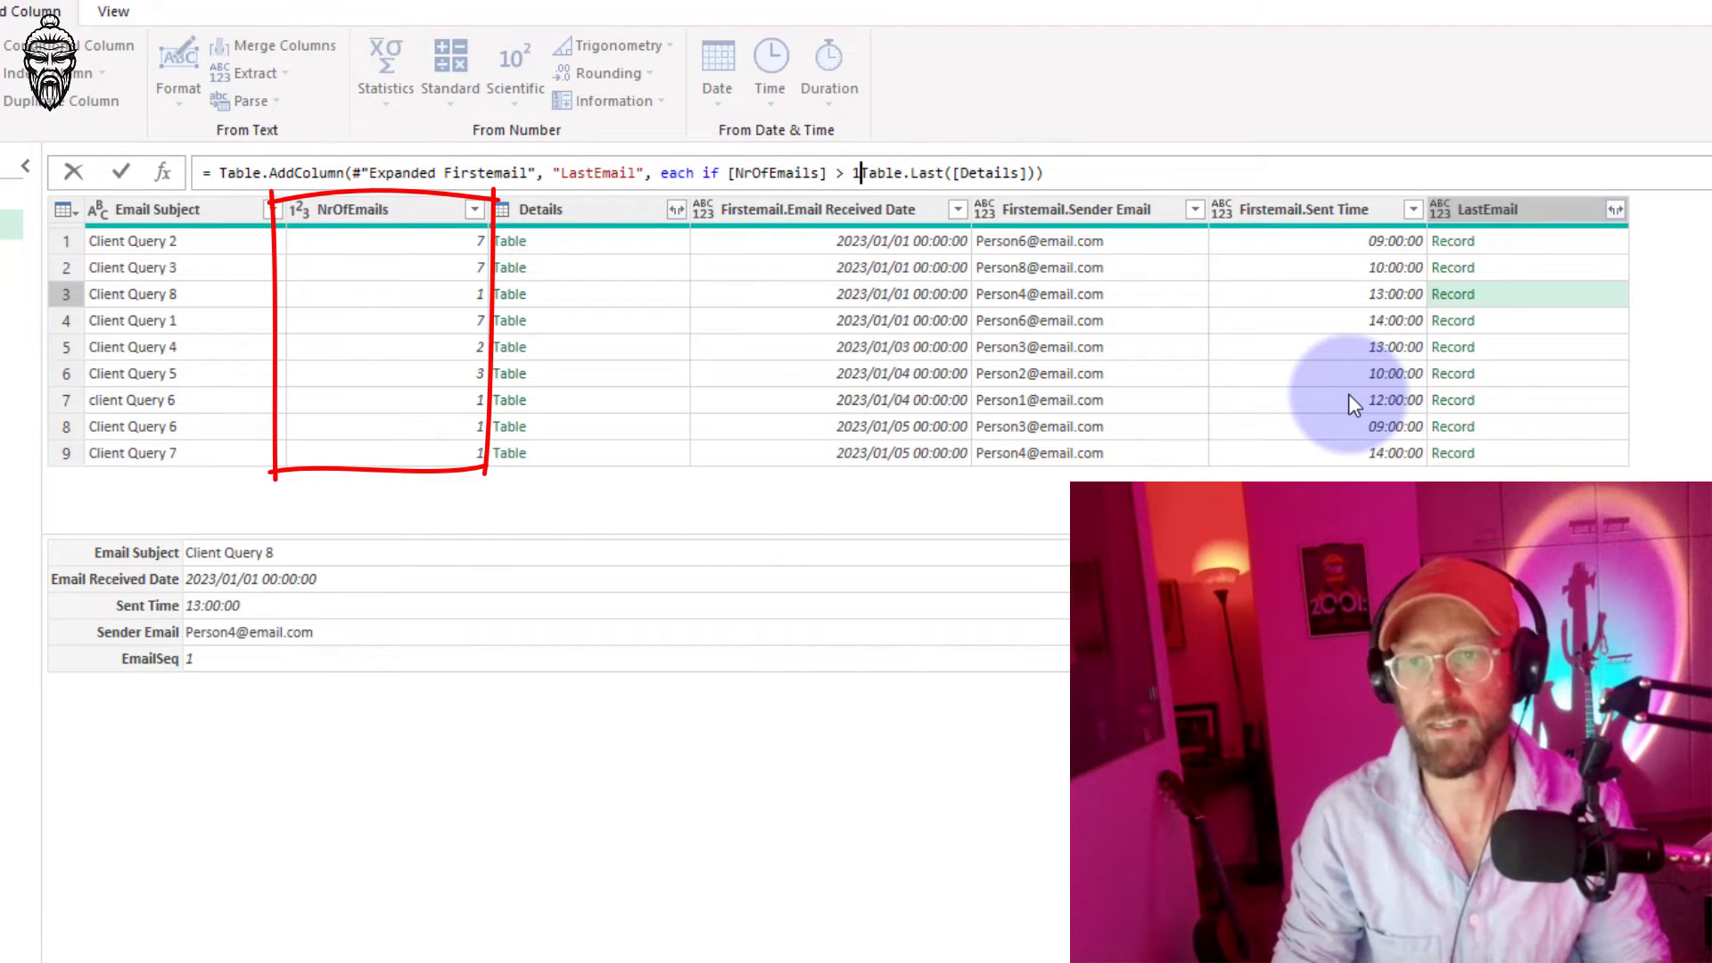
{"action": "type", "text": "then"}
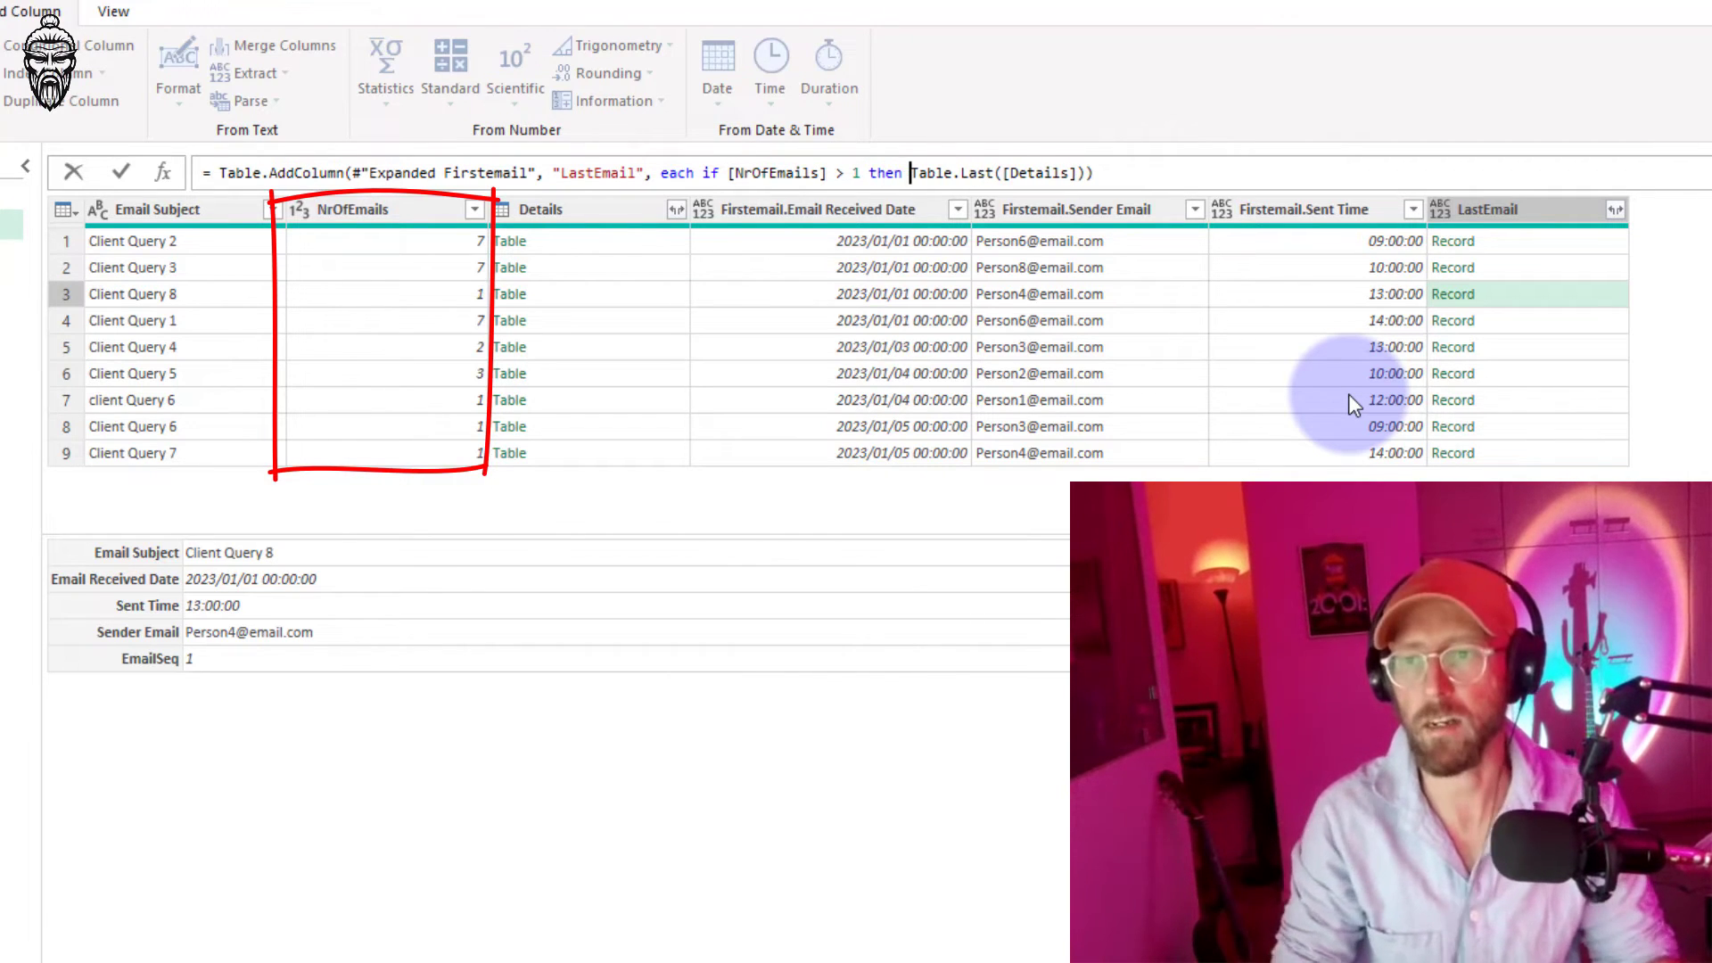
{"action": "key", "text": "End"}
{"action": "key", "text": "Left"}
{"action": "type", "text": "else null"}
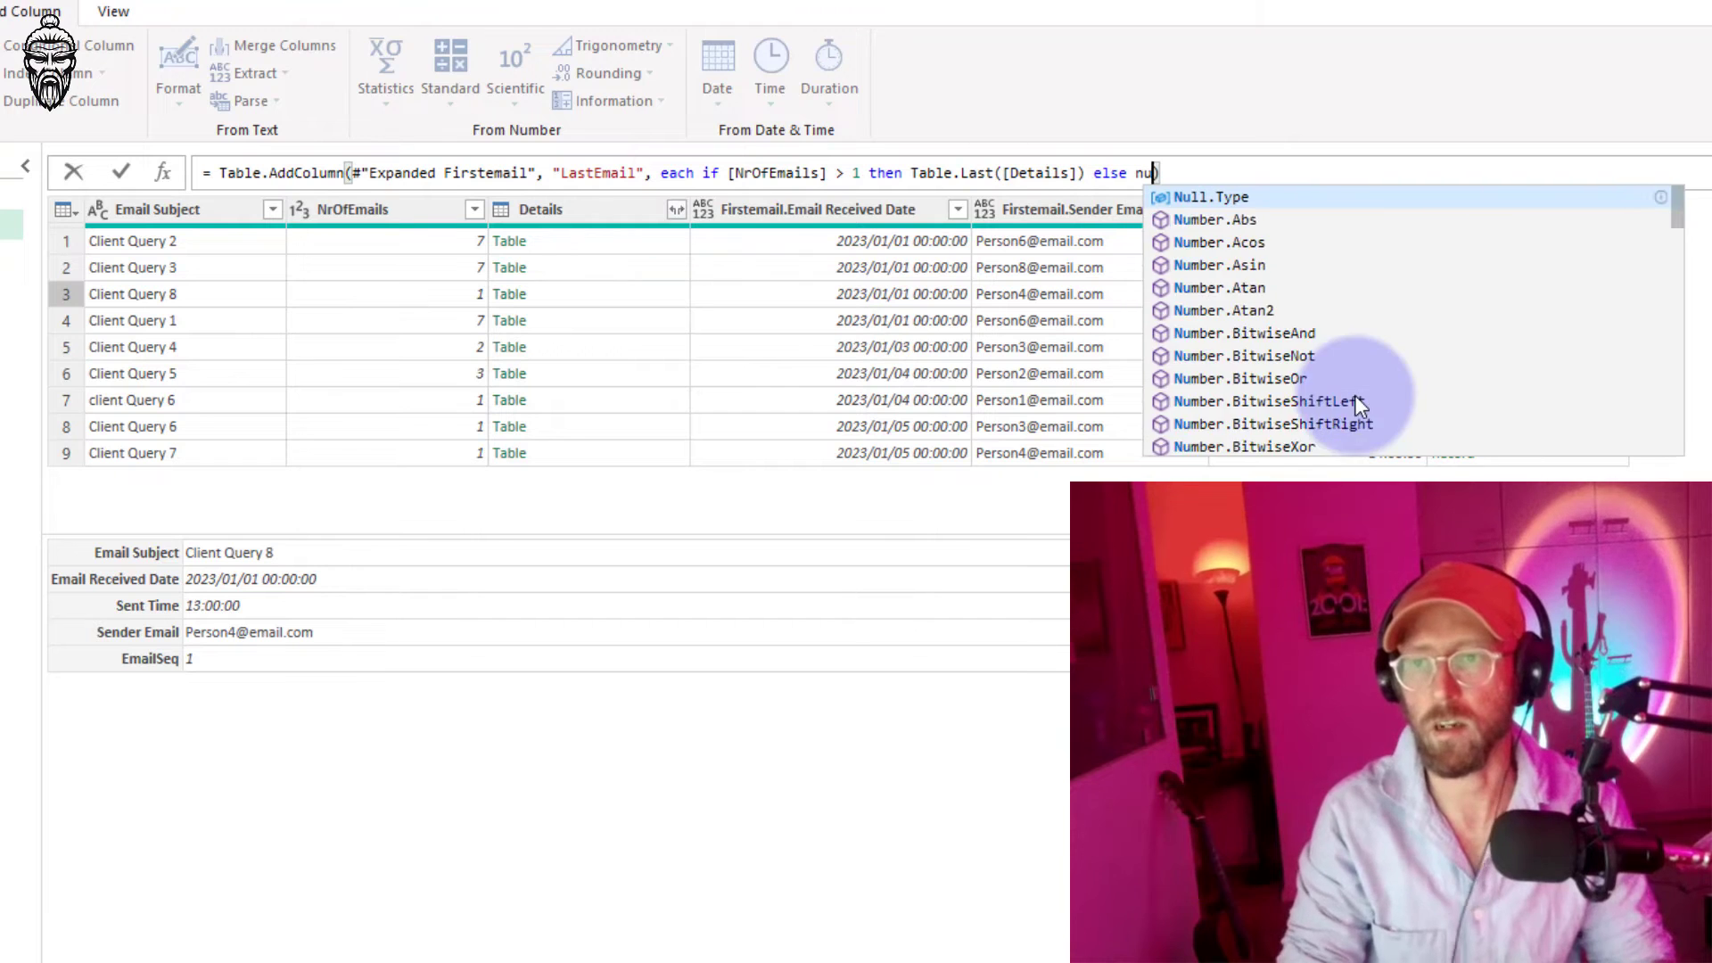
{"action": "key", "text": "Return"}
- Preview the remaining LastEmail records for the subjects with more than one email
{"action": "left_click", "coordinate": [1520, 245]}
{"action": "left_click", "coordinate": [1512, 269]}
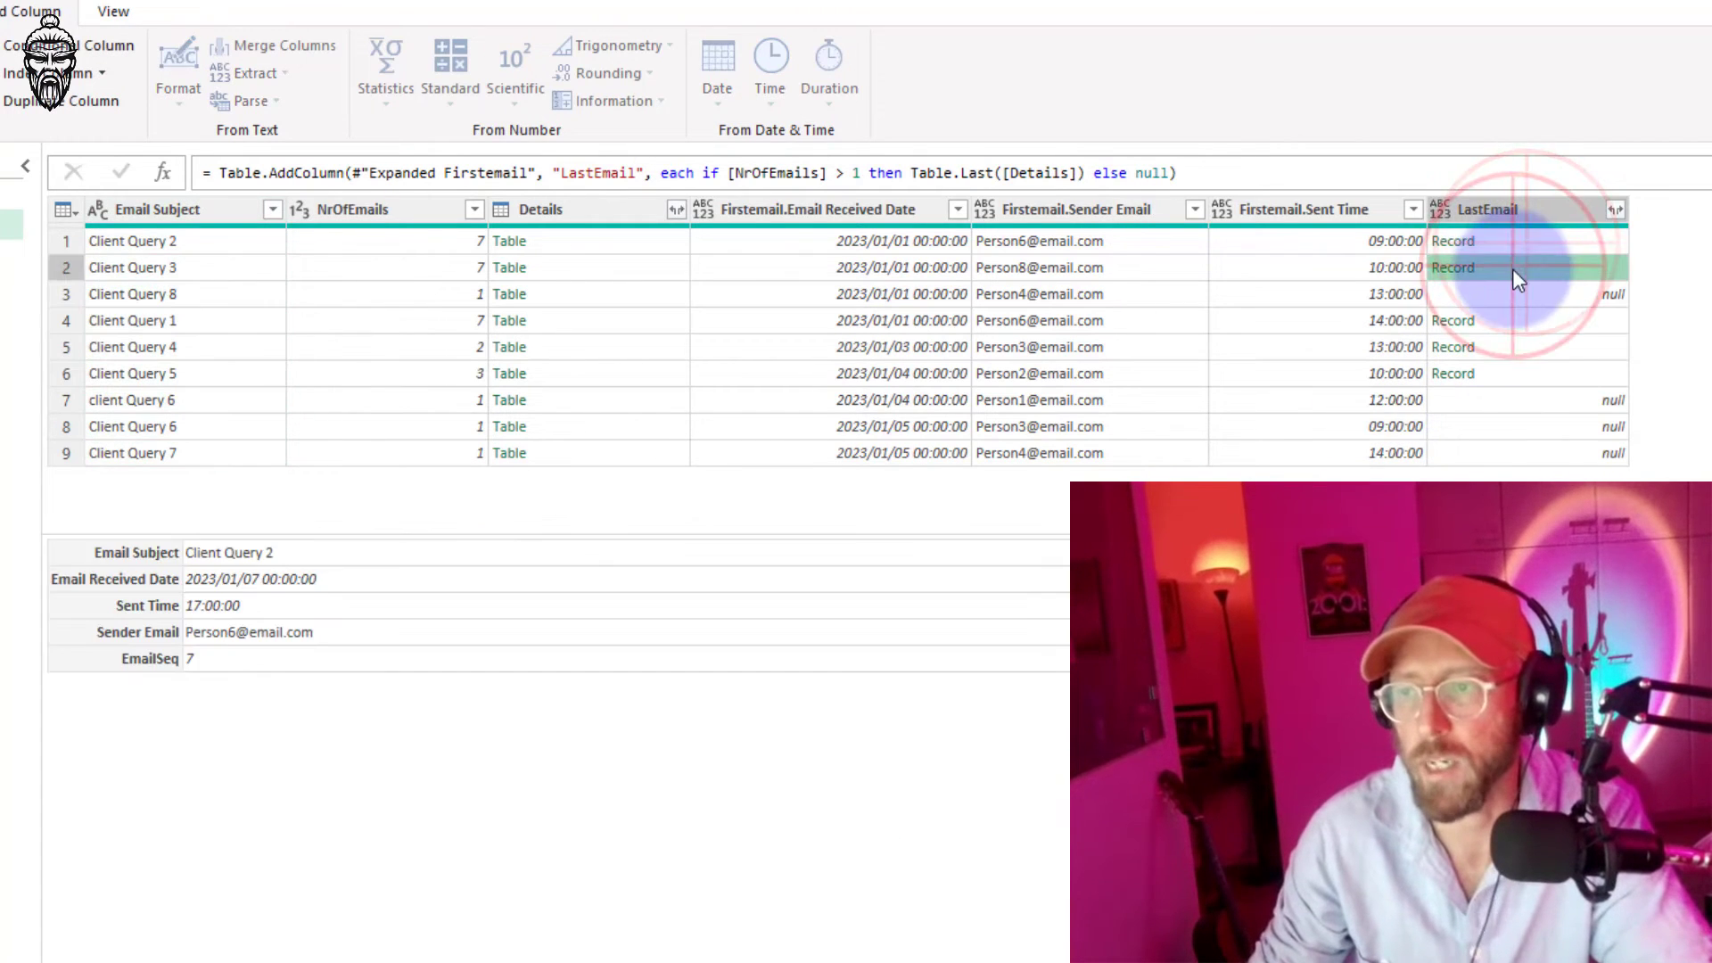
{"action": "left_click", "coordinate": [1512, 322]}
{"action": "left_click", "coordinate": [1512, 348]}
{"action": "left_click", "coordinate": [1504, 375]}
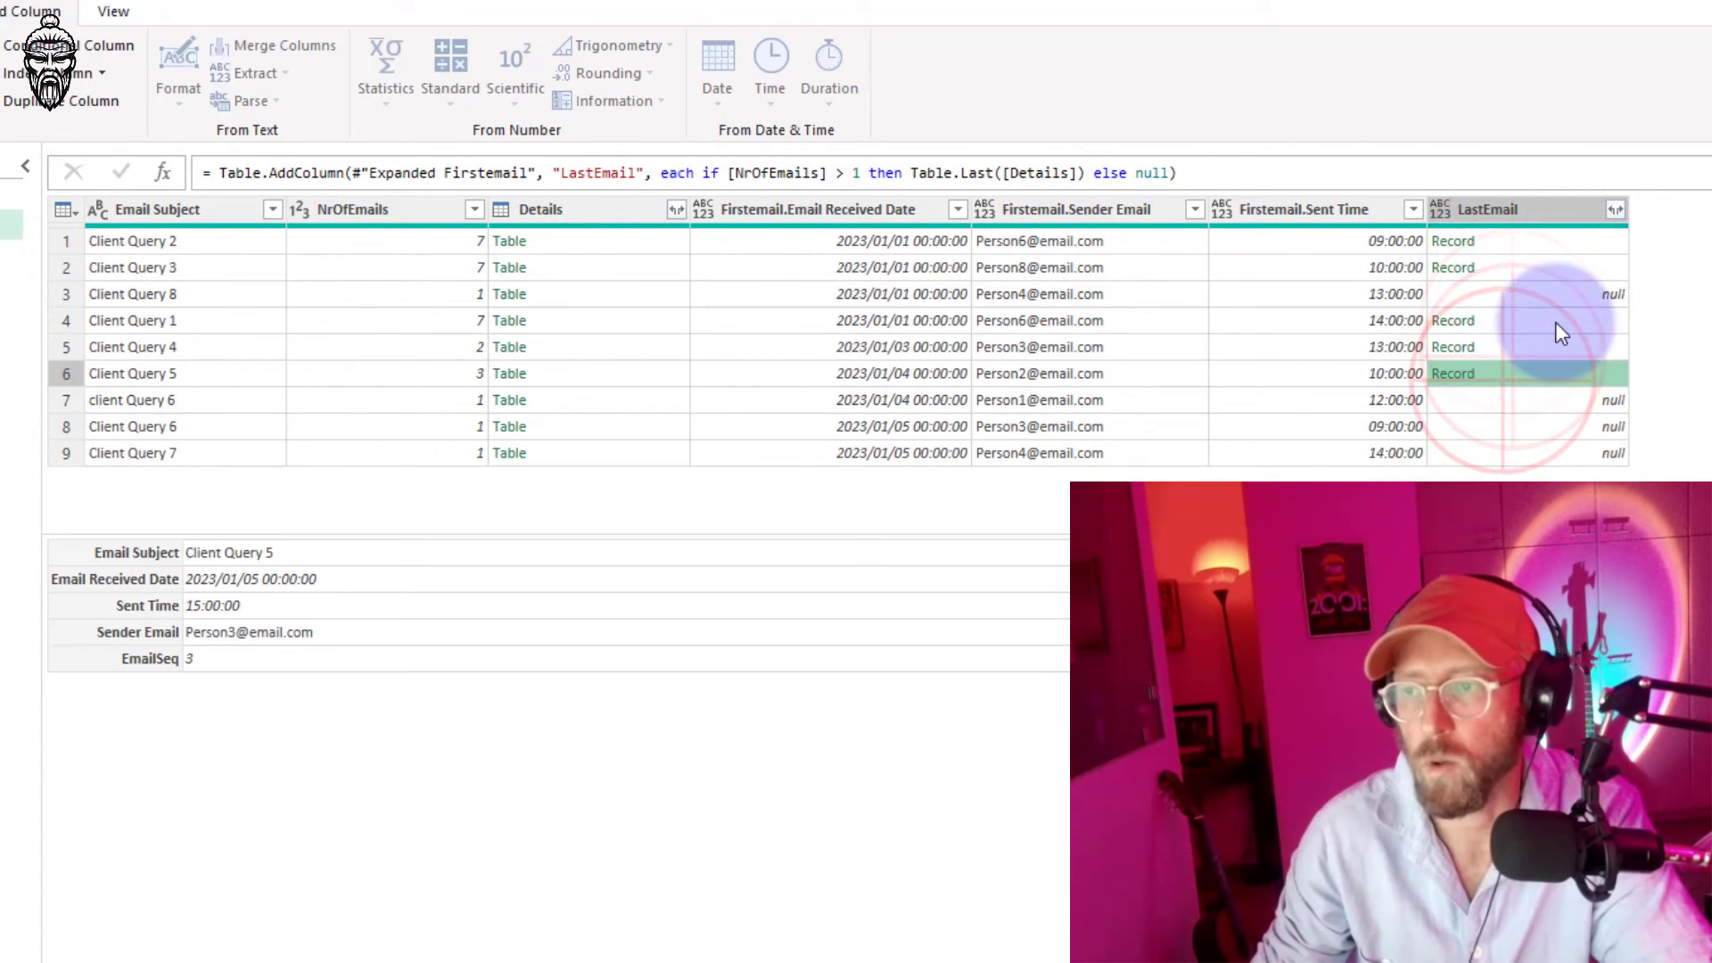
- Expand LastEmail into Email Received Date, Sent Time and Sender Email, leaving out Email Subject and EmailSeq and keeping the column name prefix
{"action": "left_click", "coordinate": [1616, 211]}
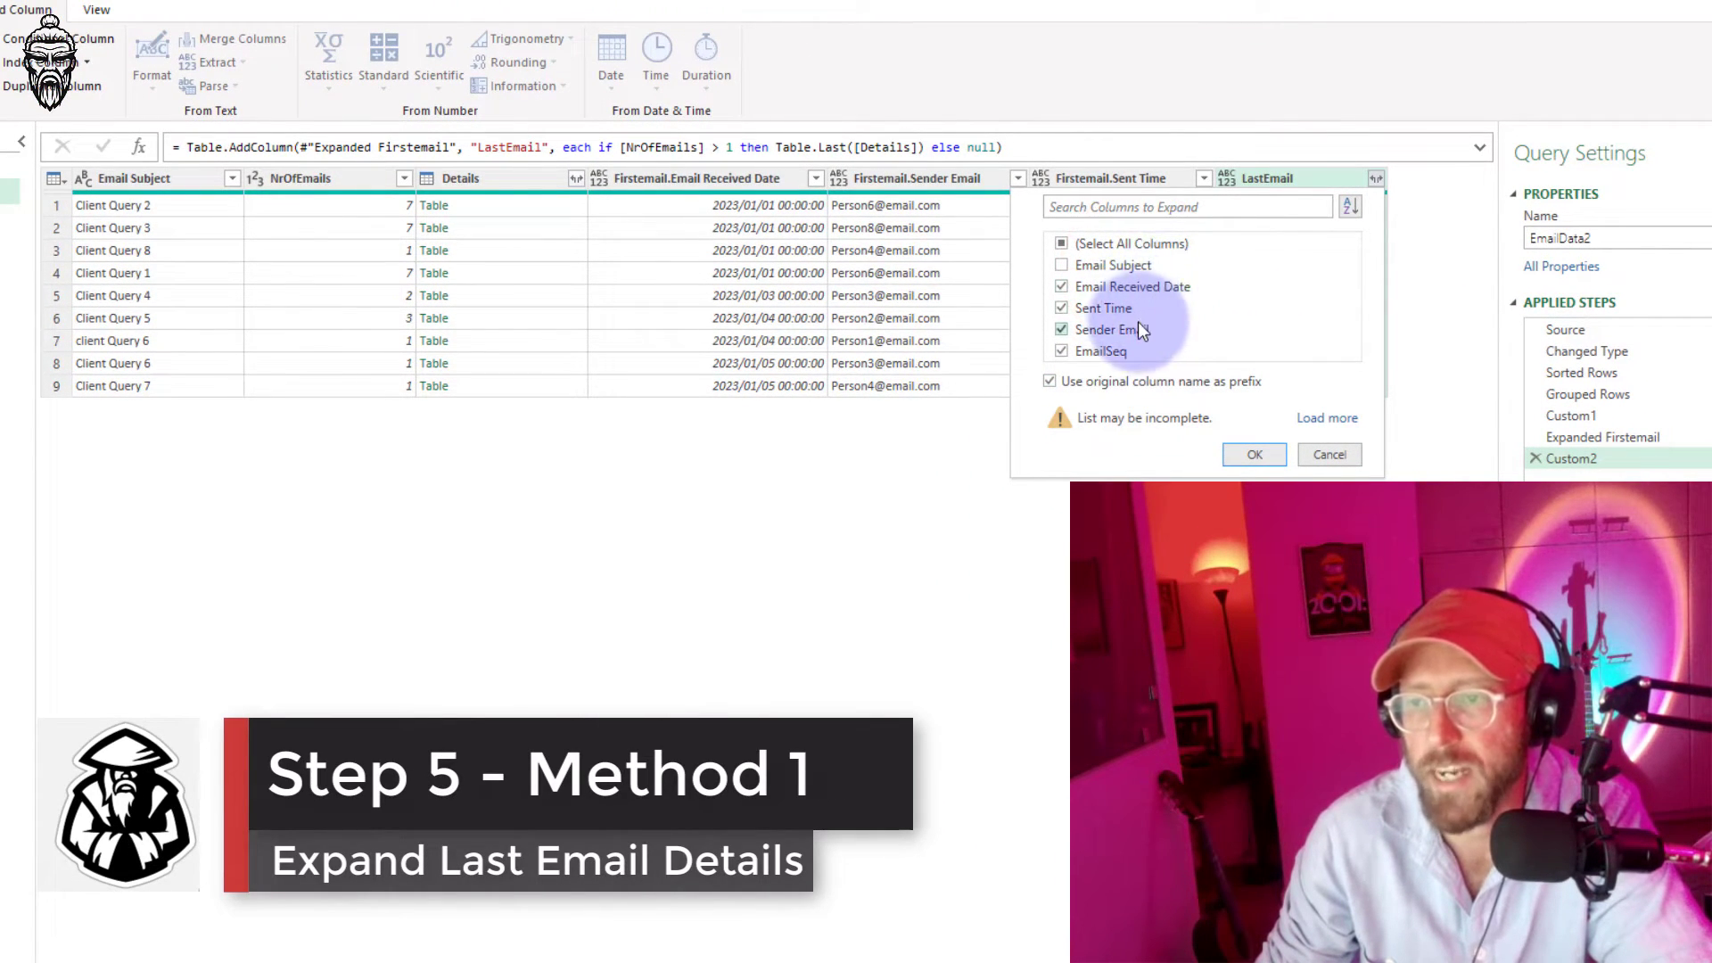
{"action": "left_click", "coordinate": [1121, 351]}
{"action": "left_click", "coordinate": [1253, 456]}
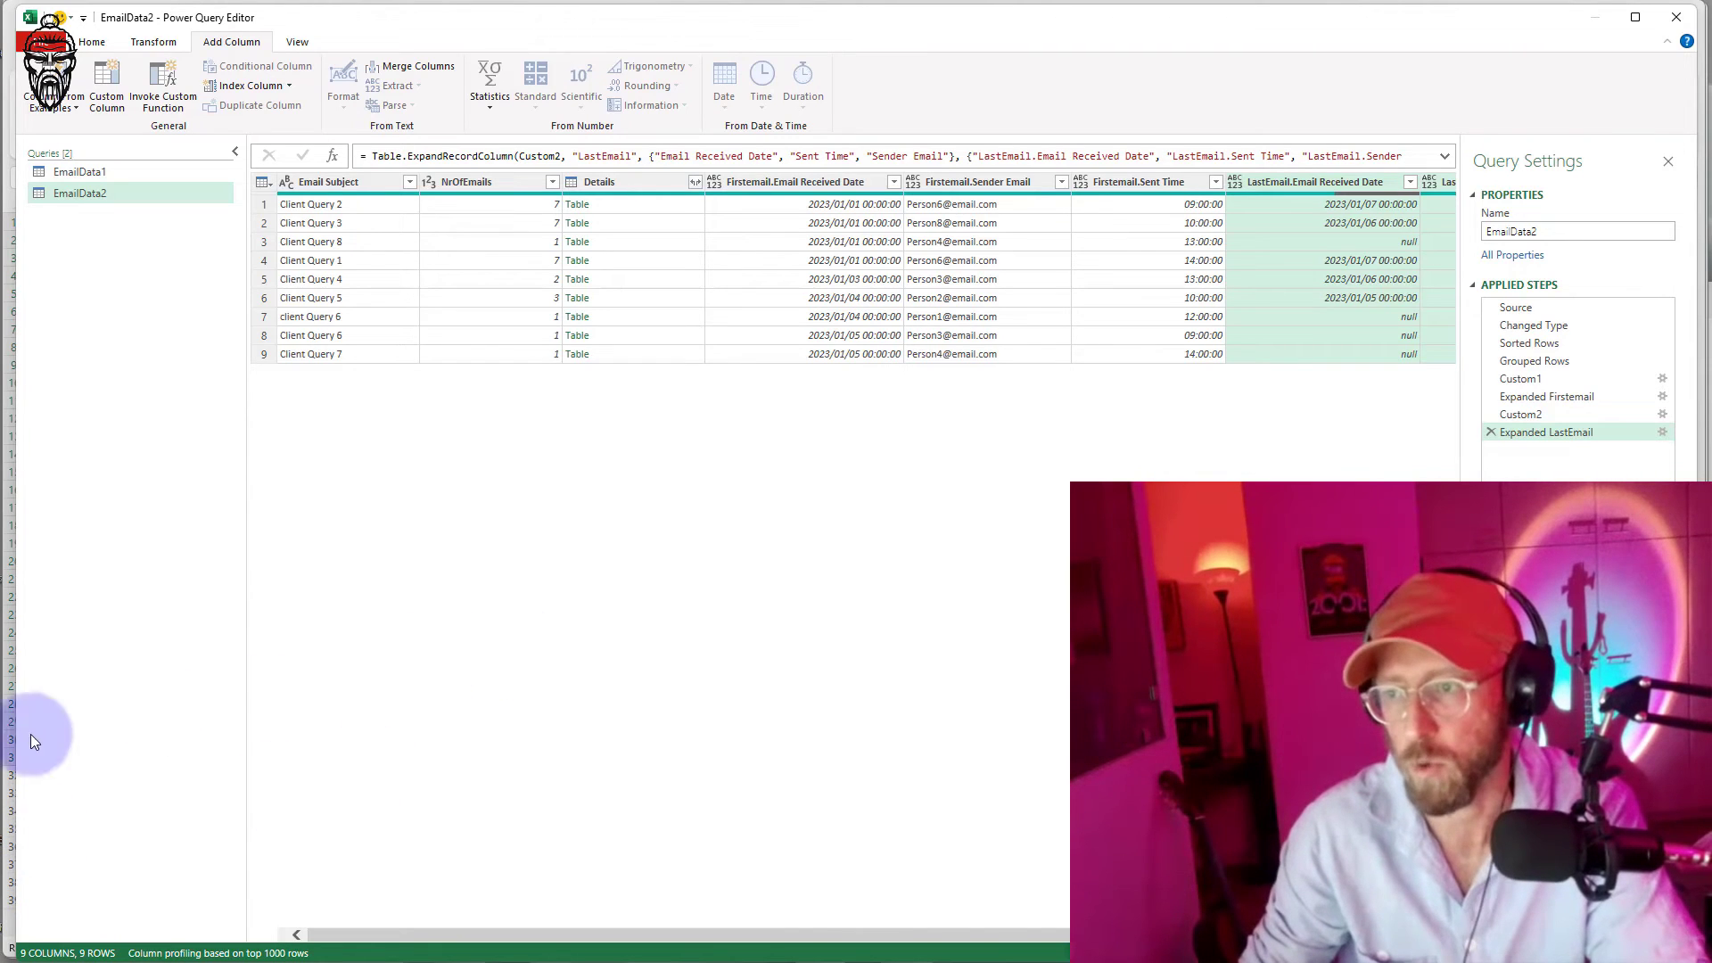
- Duplicate the EmailData2 query and delete the Expanded LastEmail and Custom2 steps from the copy
{"action": "left_click", "coordinate": [795, 588]}
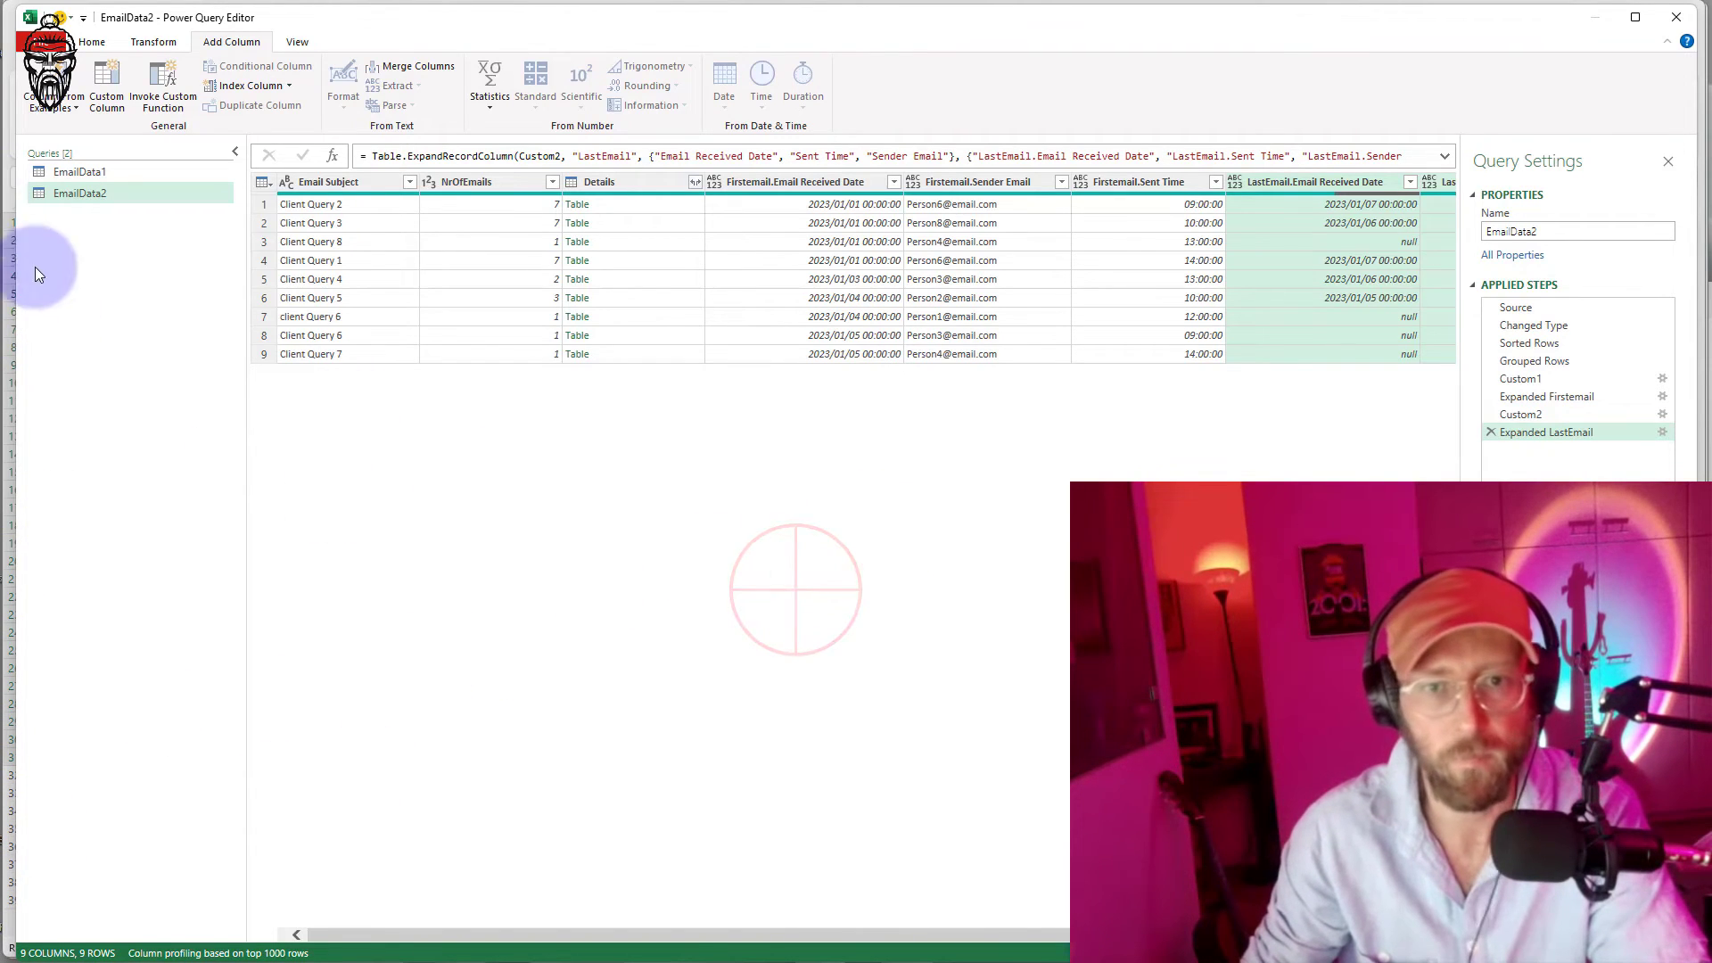
{"action": "right_click", "coordinate": [114, 200]}
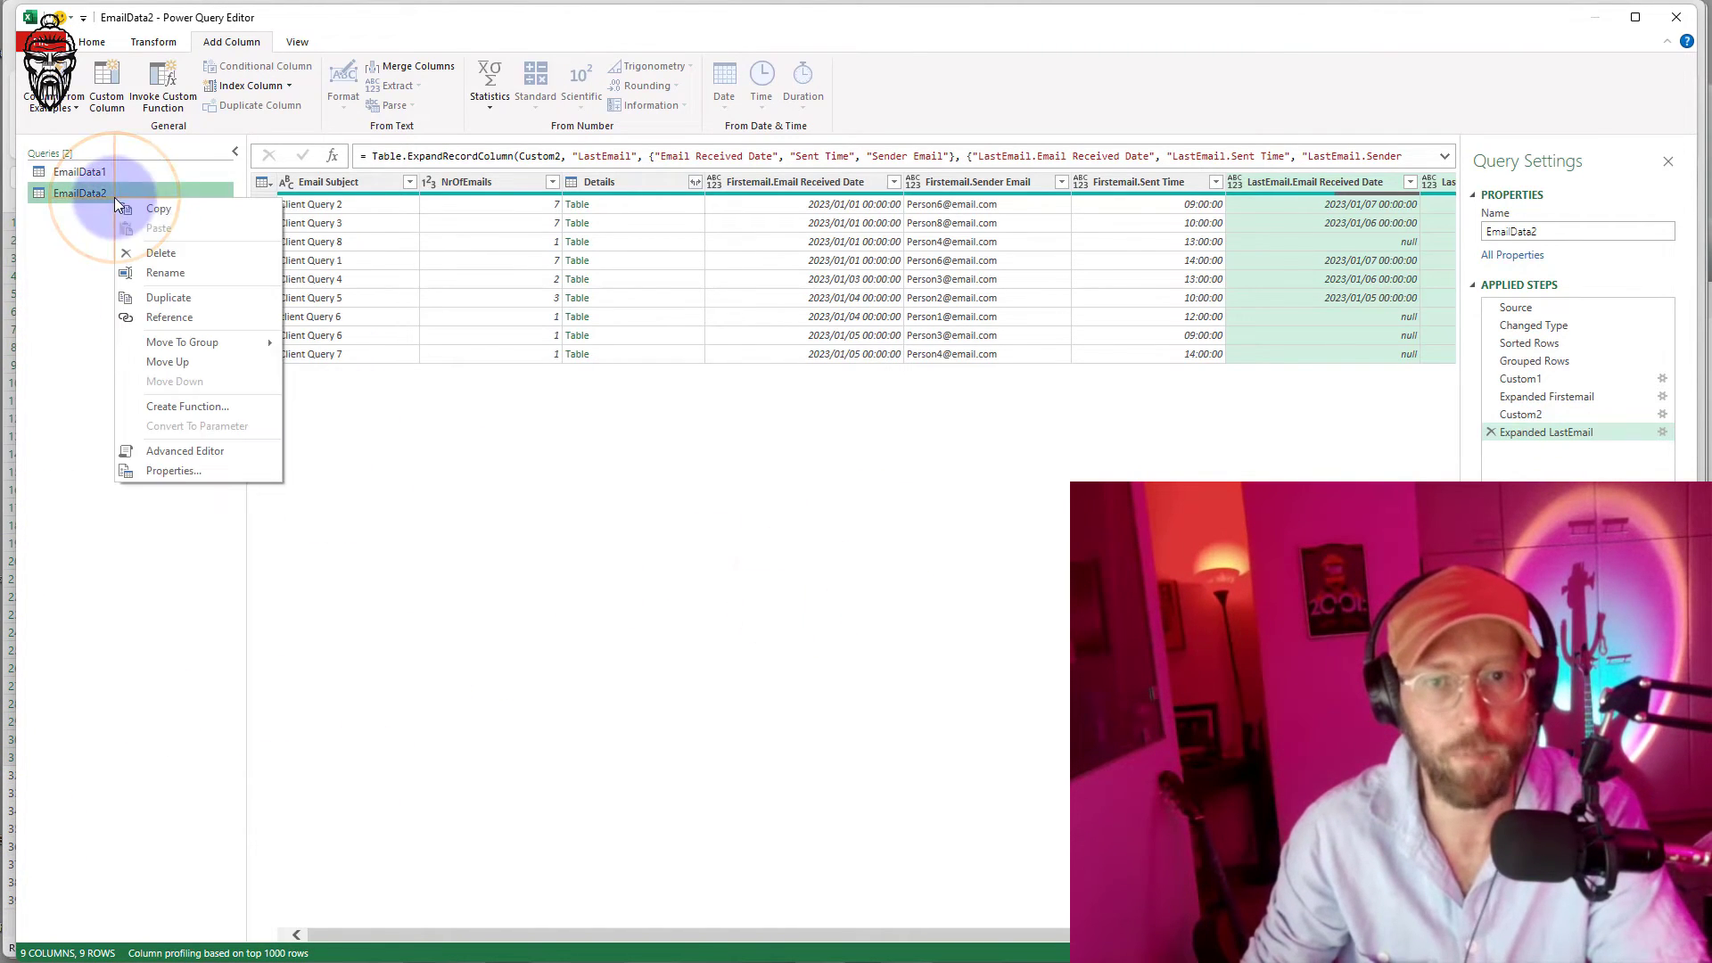
{"action": "left_click", "coordinate": [214, 303]}
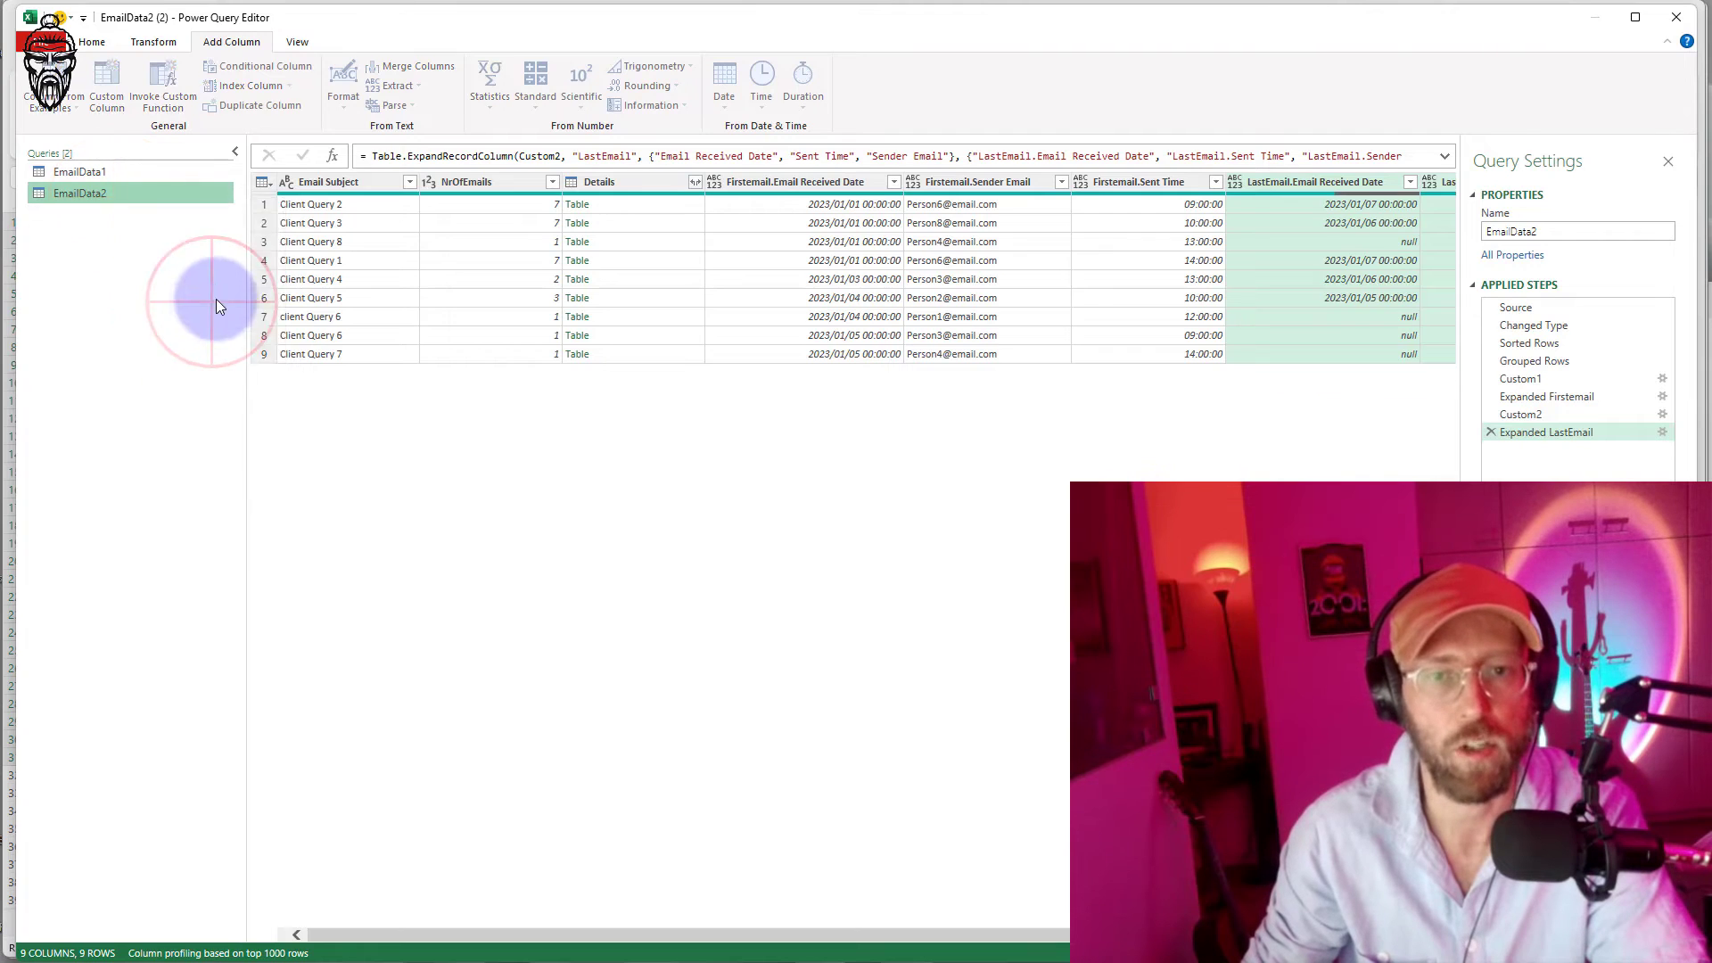
{"action": "left_click", "coordinate": [1491, 431]}
{"action": "left_click", "coordinate": [1490, 413]}
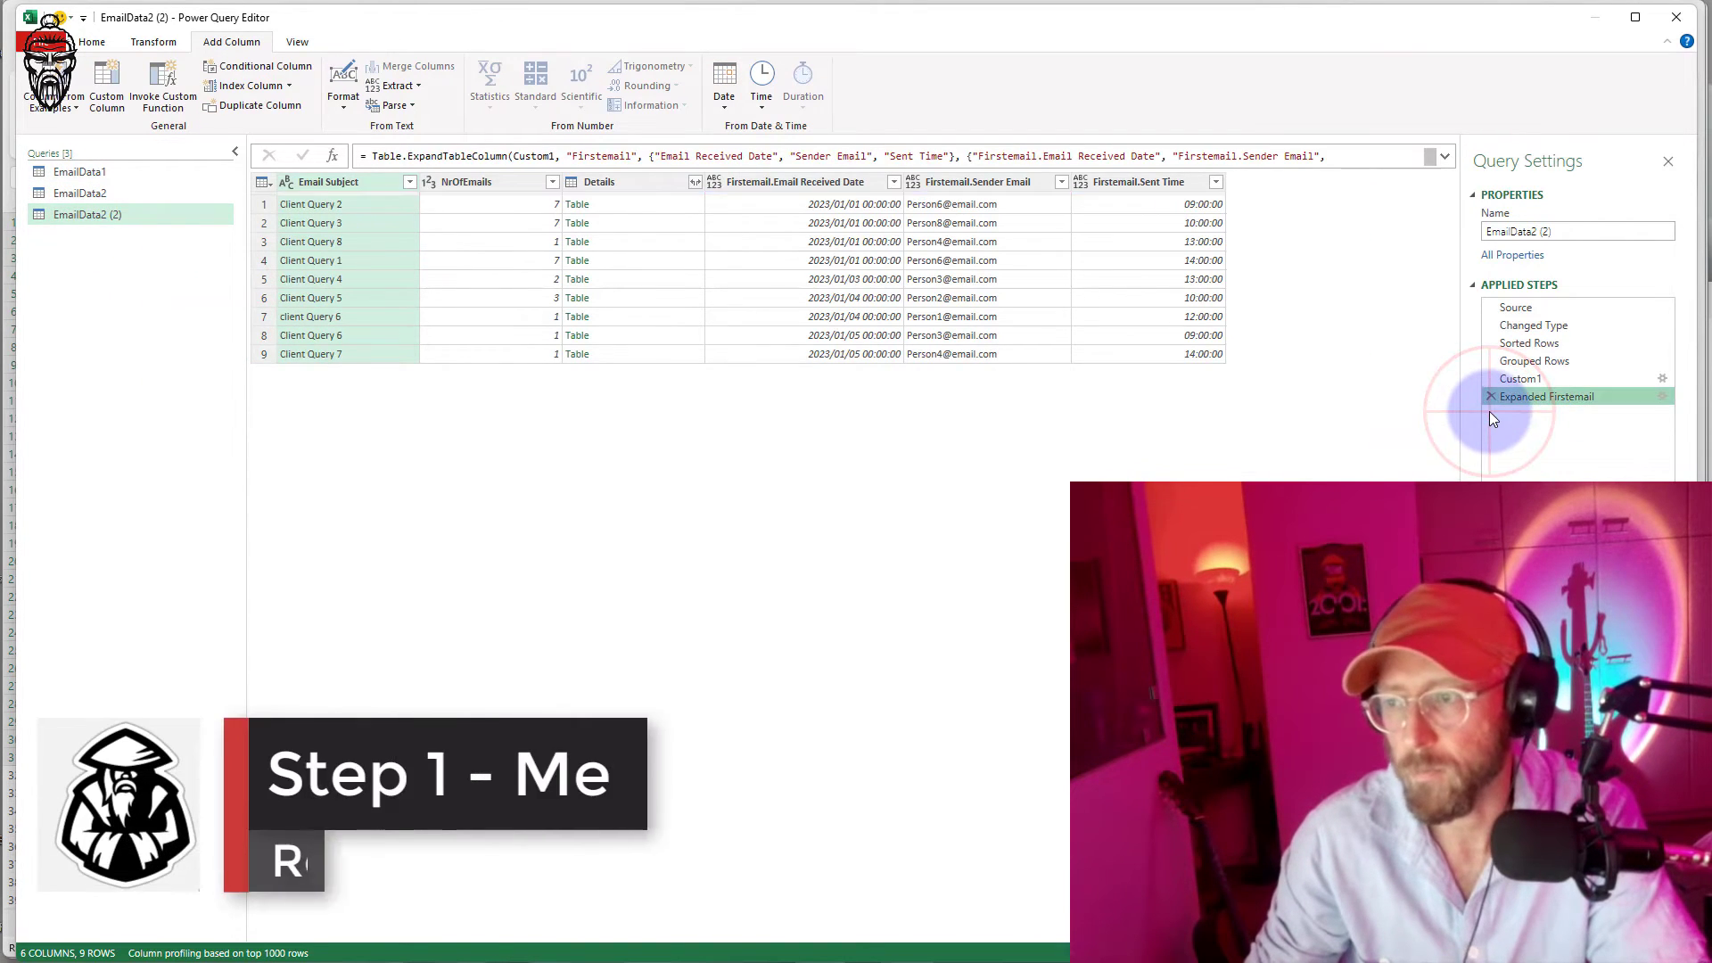
- Insert a new step in the duplicated query and start a Table.AddColumn formula with #"Expanded Firstemail" as its table argument
{"action": "left_click", "coordinate": [332, 158]}
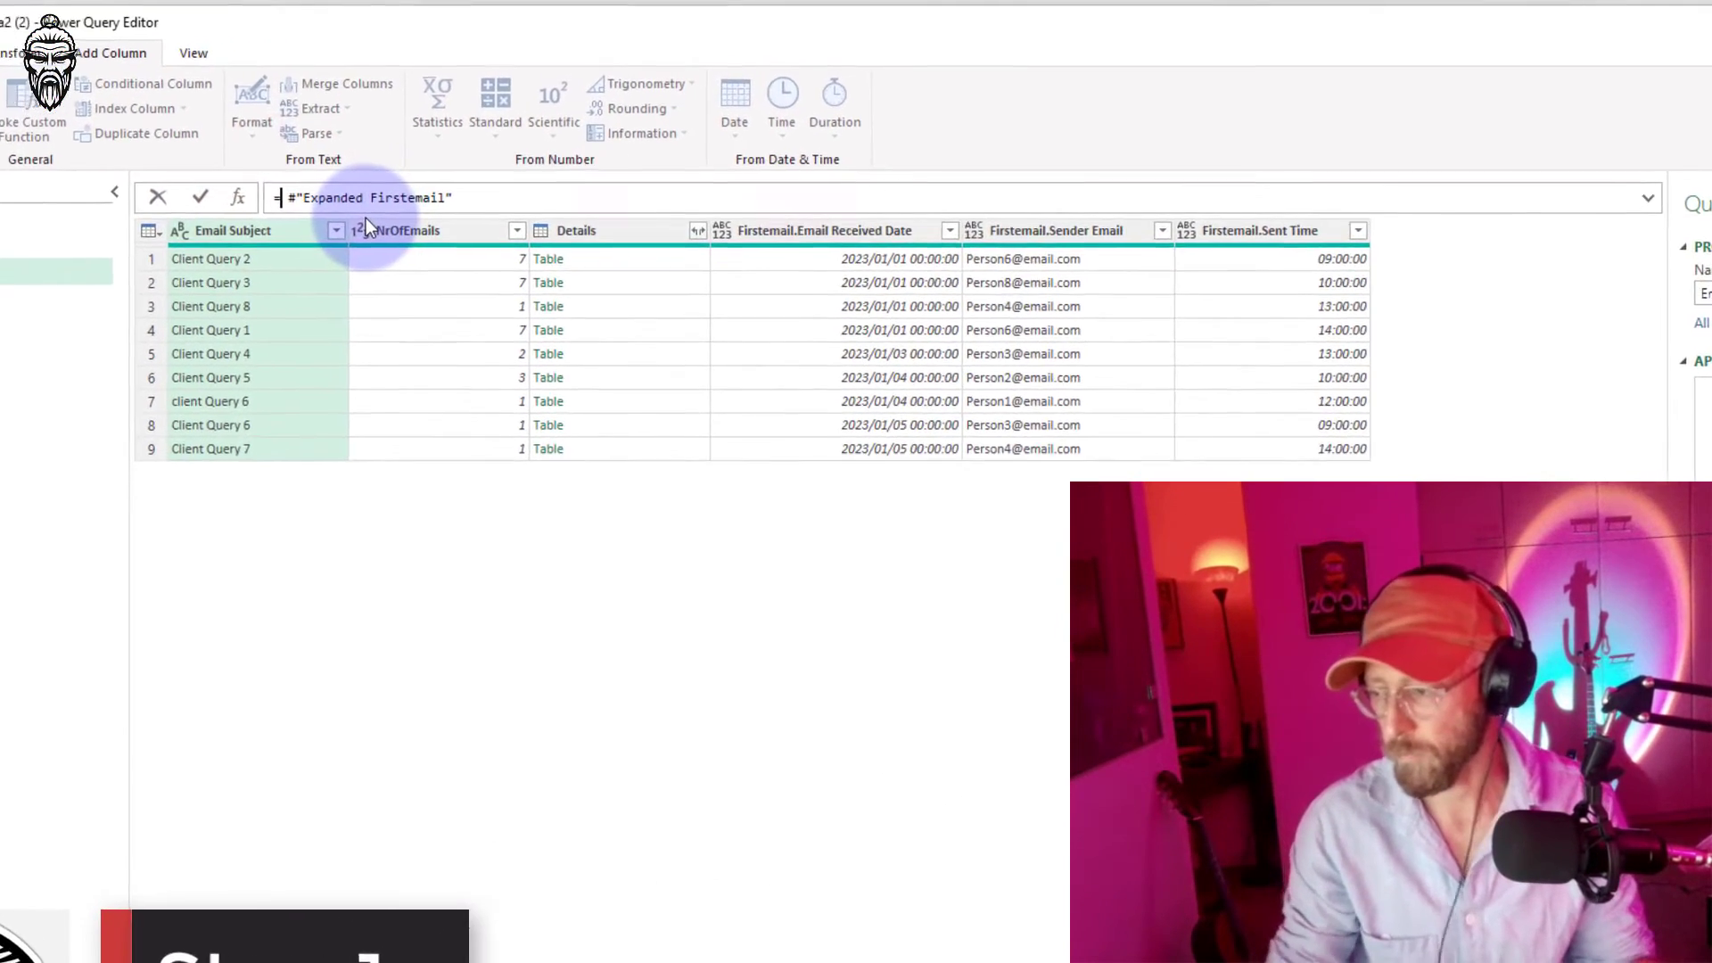
{"action": "type", "text": "tablead"}
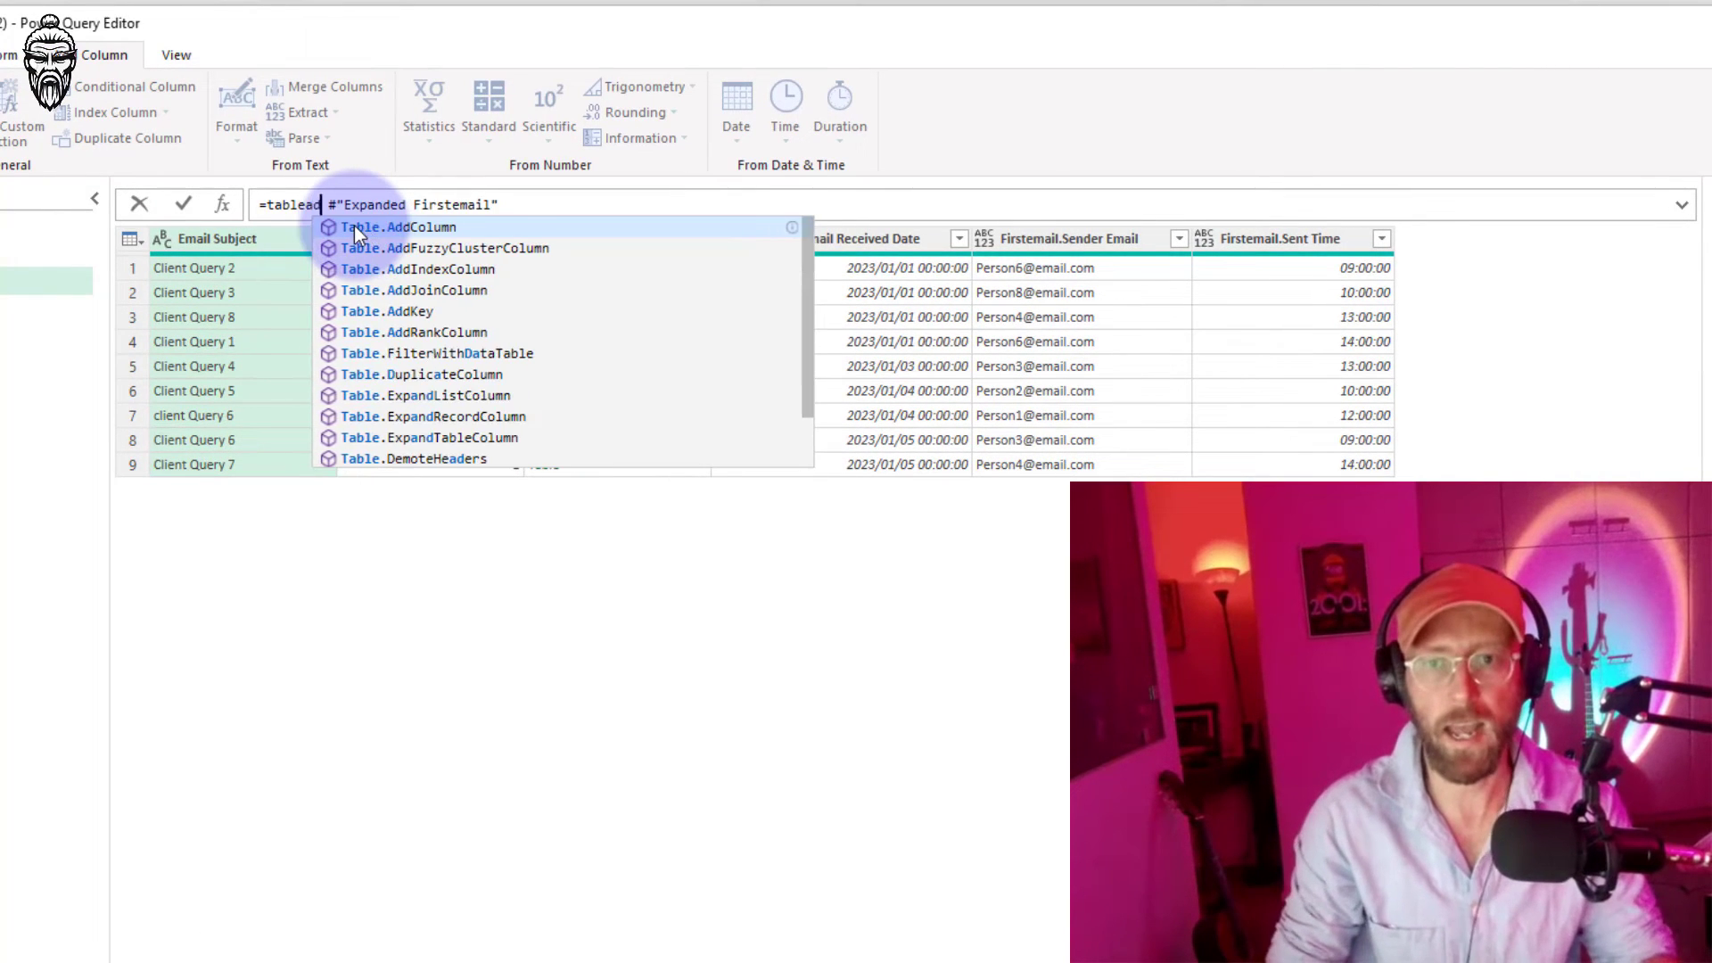
{"action": "key", "text": "Tab"}
{"action": "type", "text": "("}
{"action": "key", "text": "Delete"}
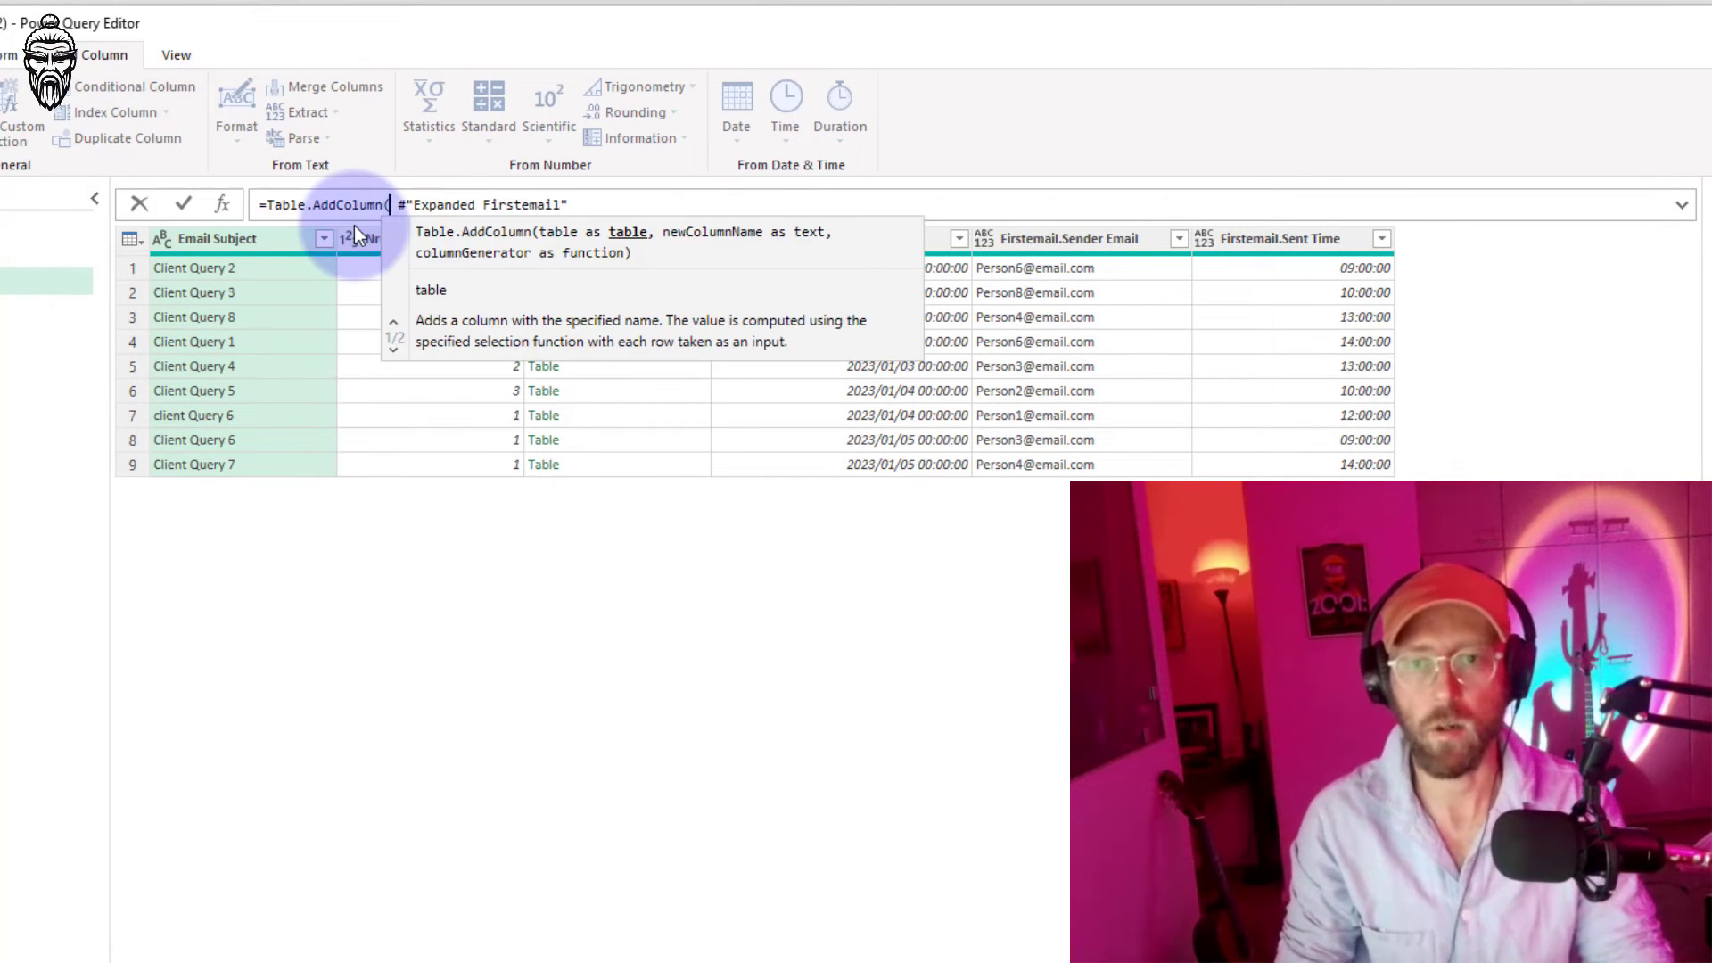
{"action": "key", "text": "End"}
{"action": "type", "text": ", "}
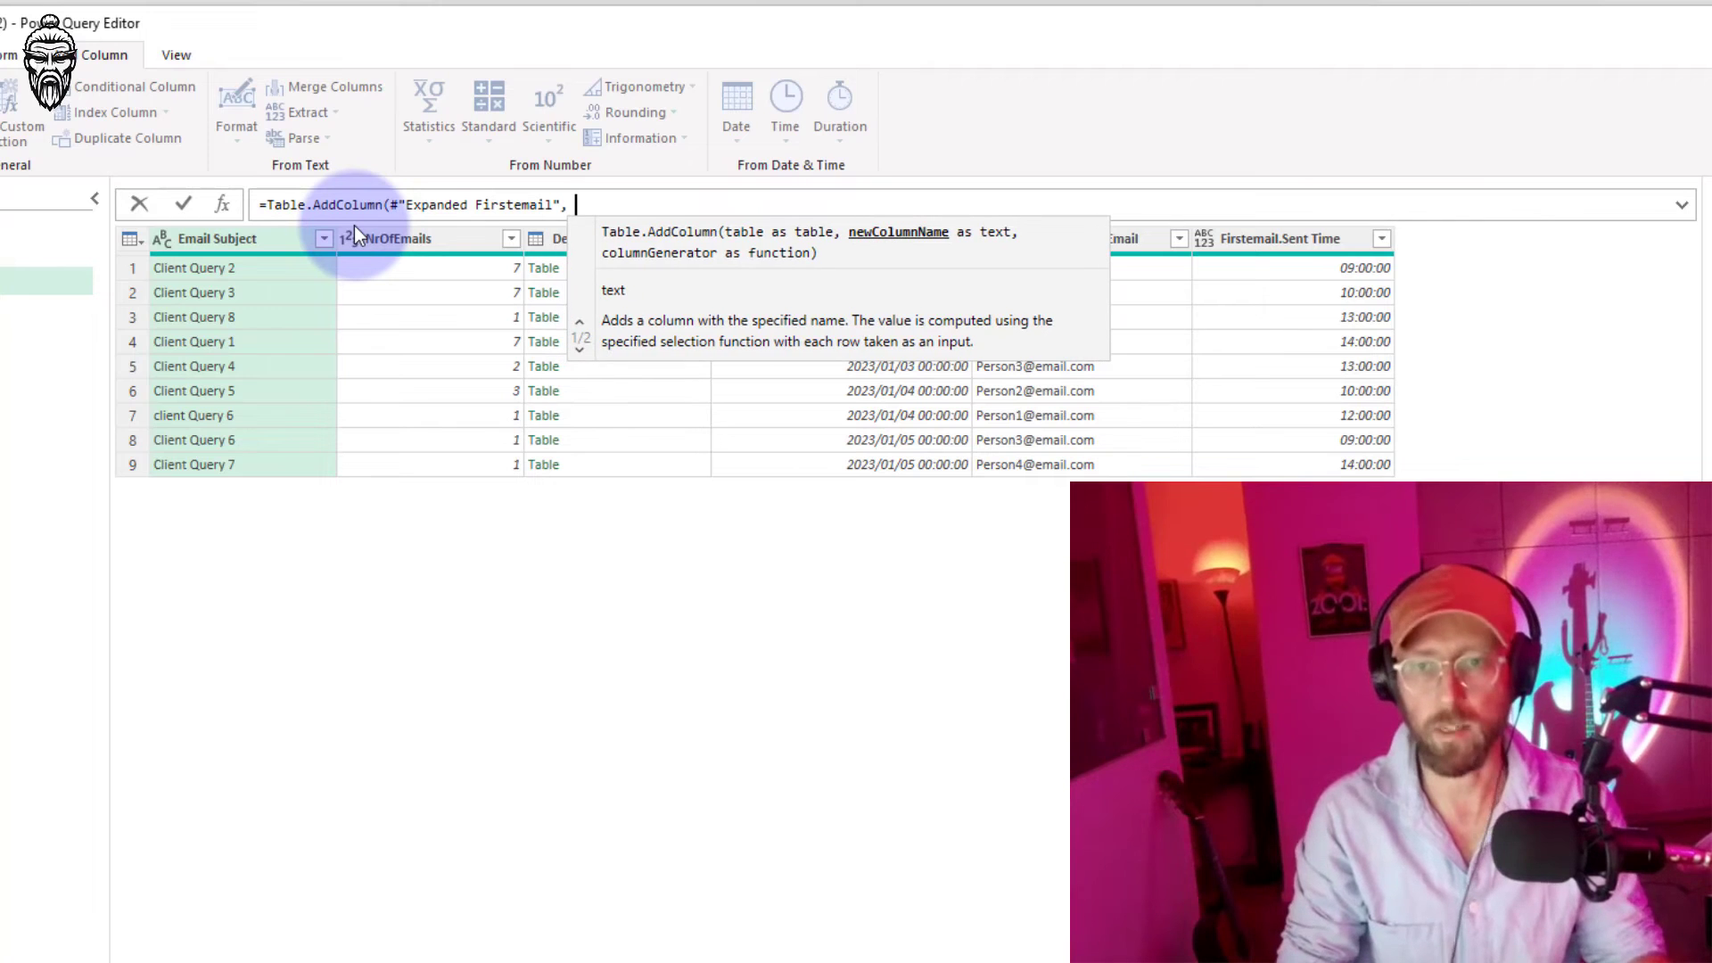
- Name the new column "LastEmail2", use each _ as its generator and commit the formula
{"action": "type", "text": "\"LastEmail2"}
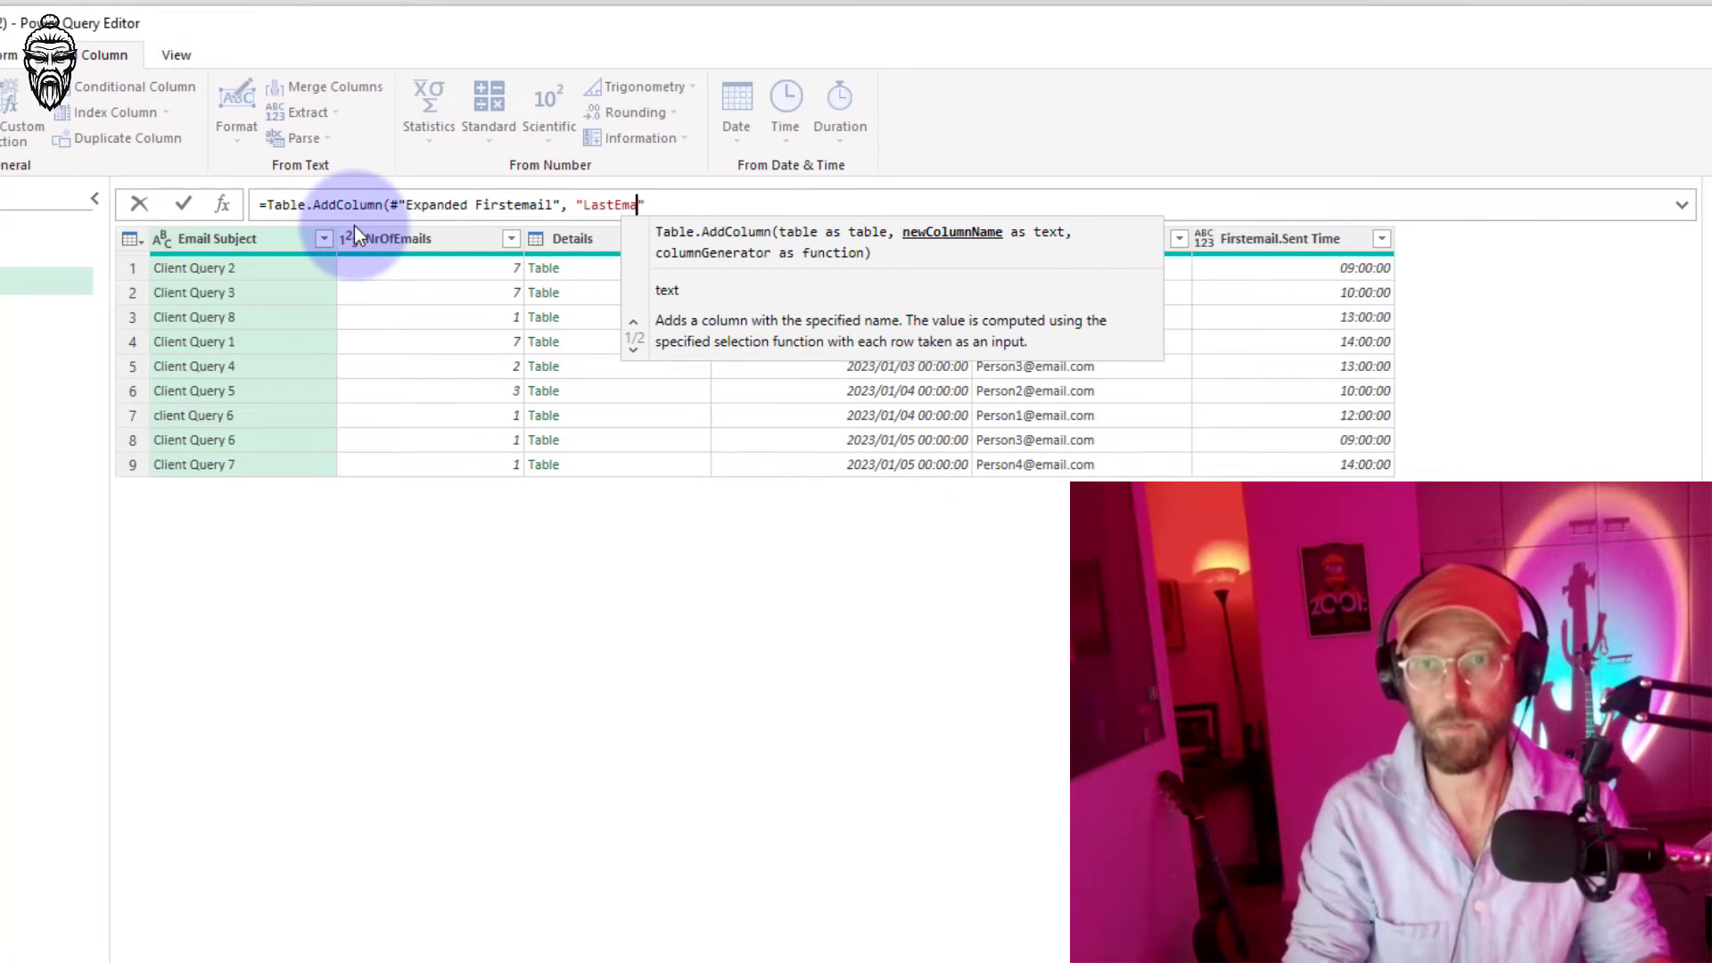
{"action": "type", "text": "\""}
{"action": "type", "text": ", "}
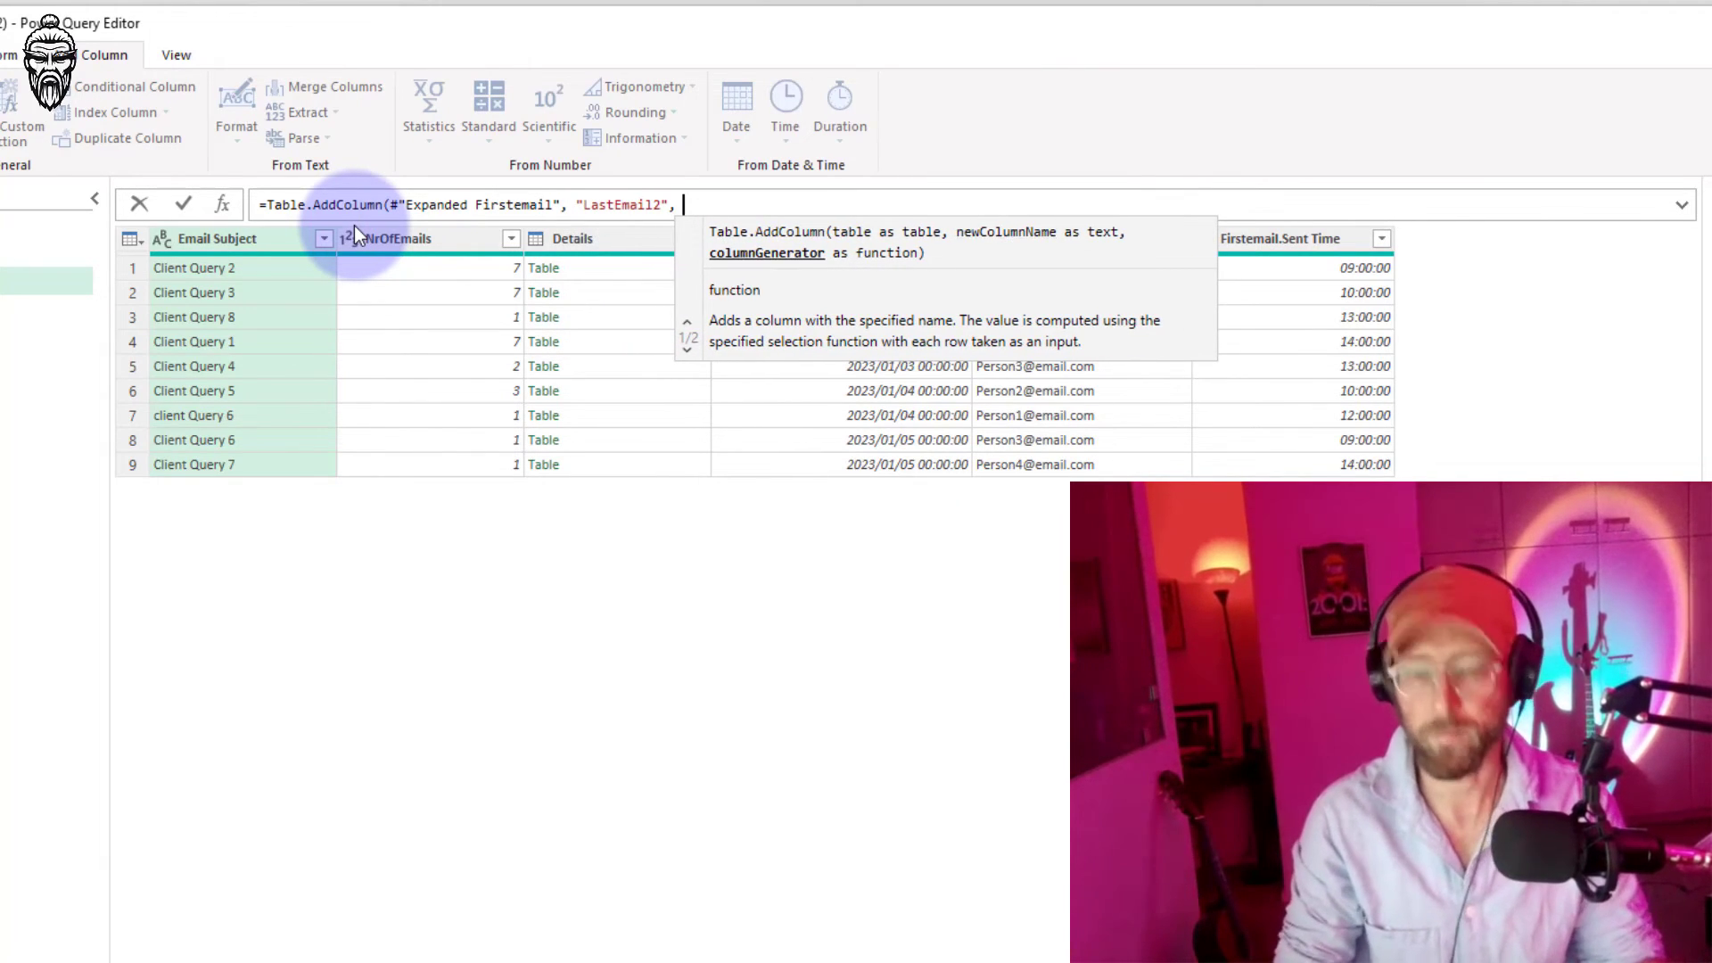
{"action": "type", "text": "each )_"}
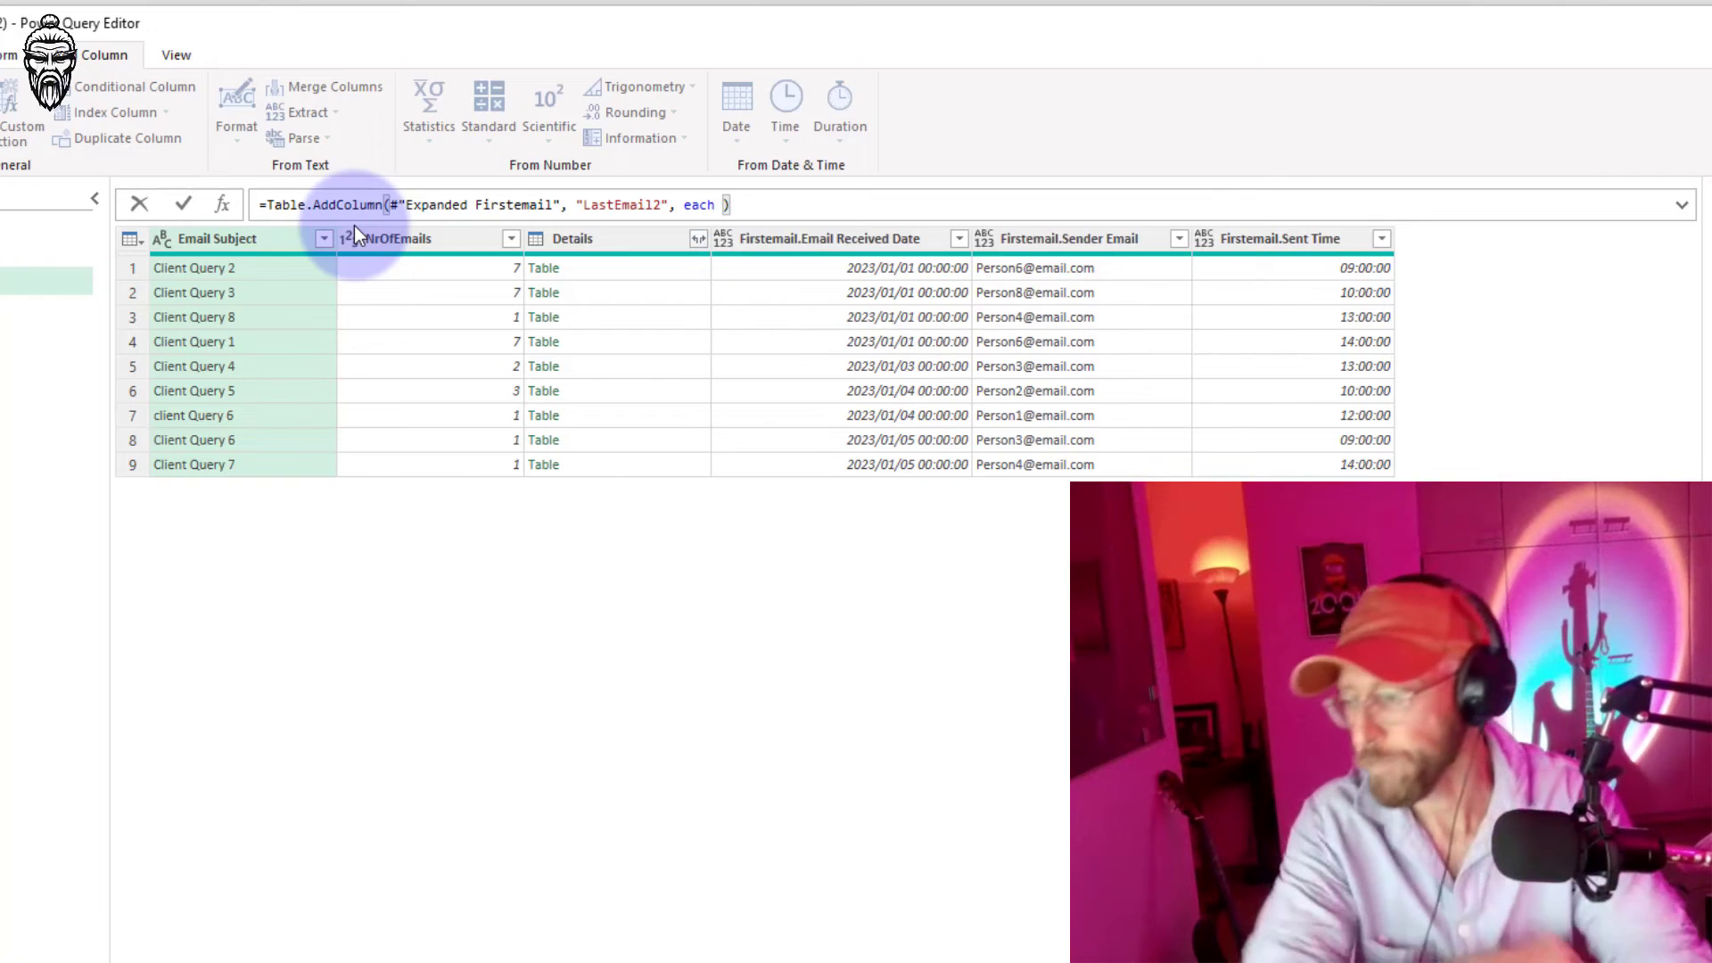
{"action": "key", "text": "Return"}
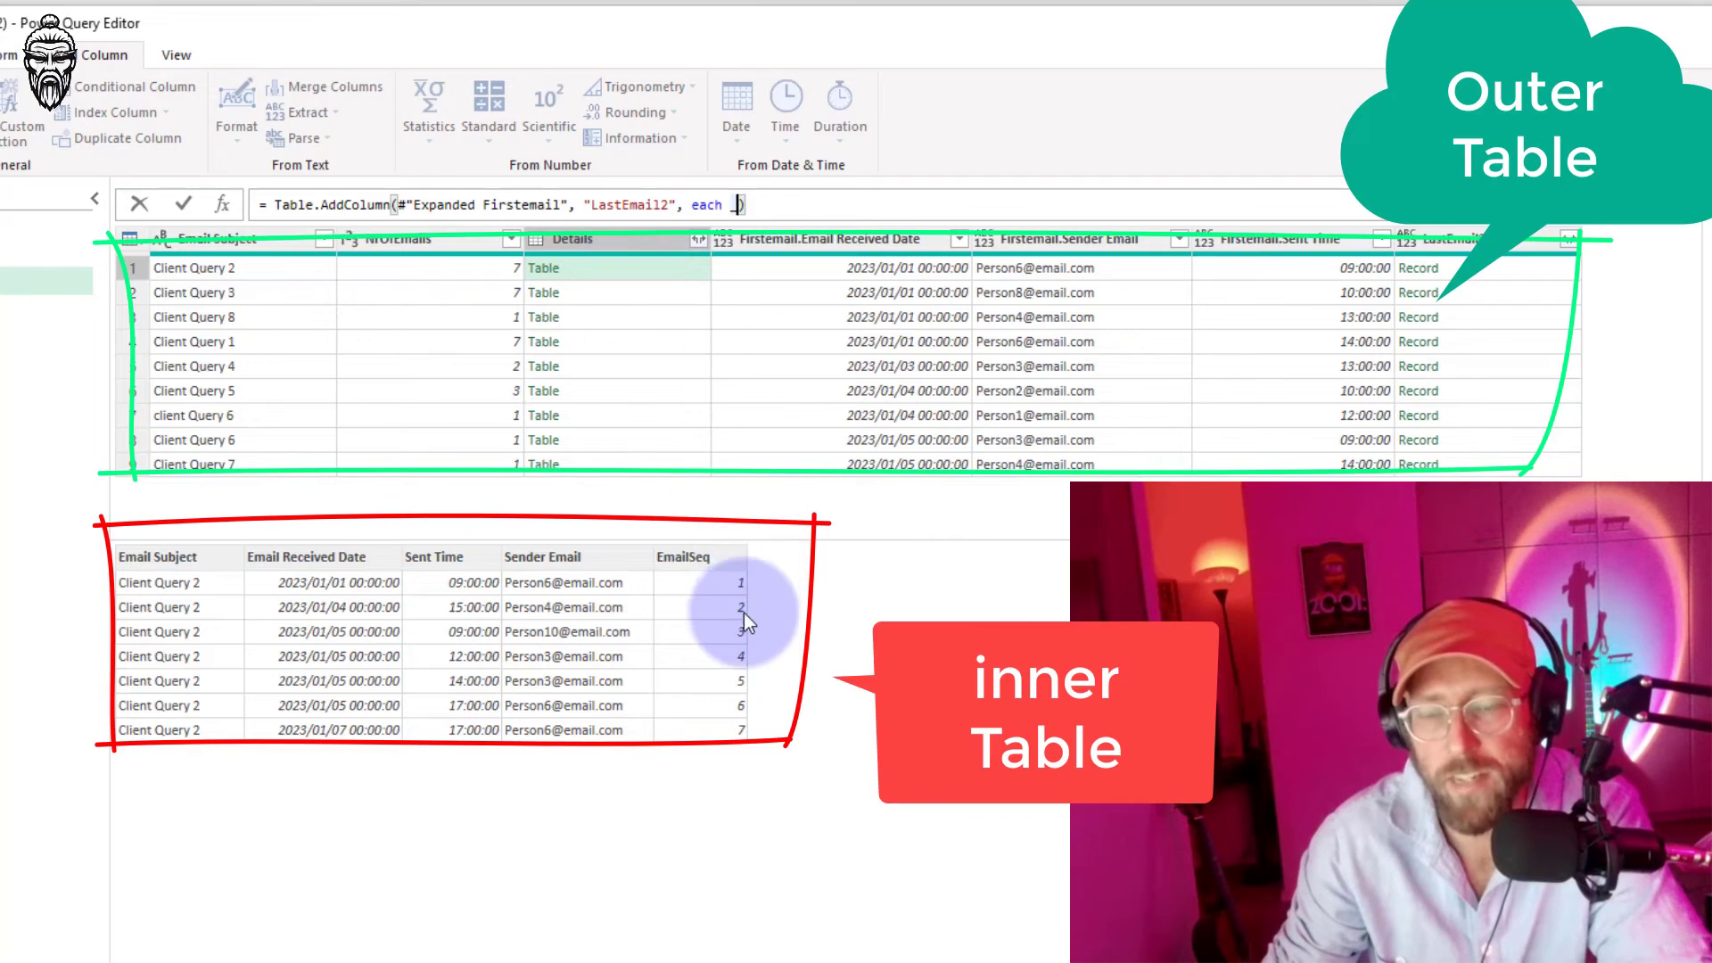
{"action": "left_click", "coordinate": [669, 292]}
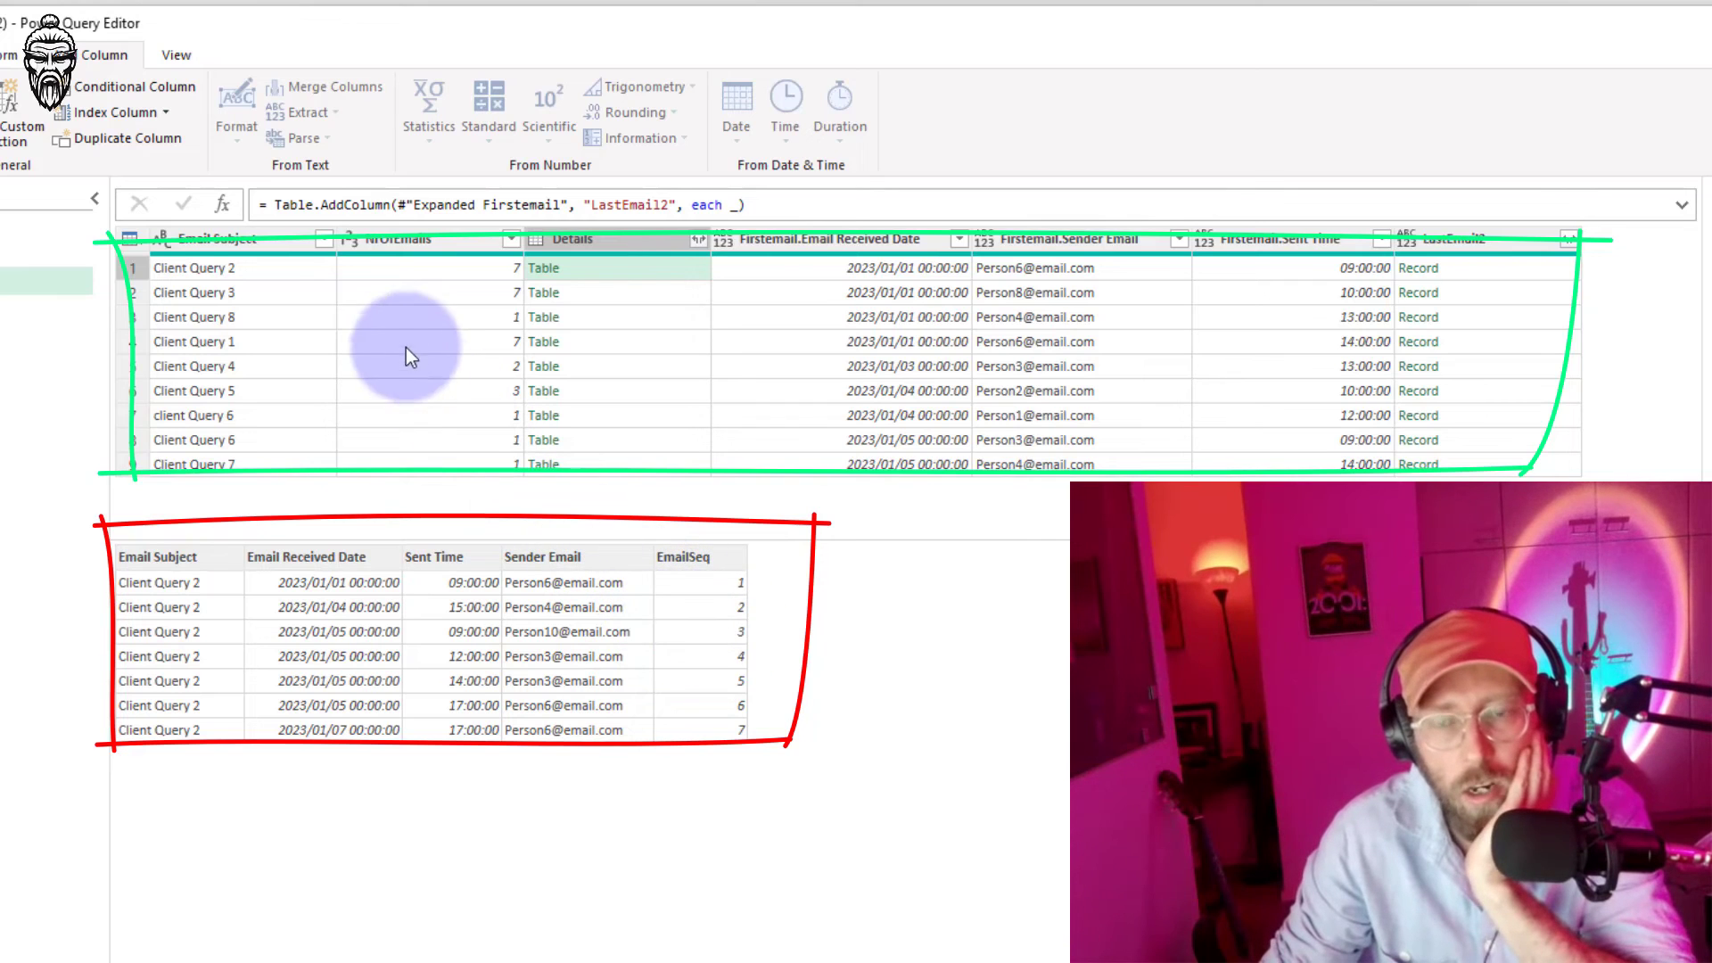
{"action": "key", "text": "Escape"}
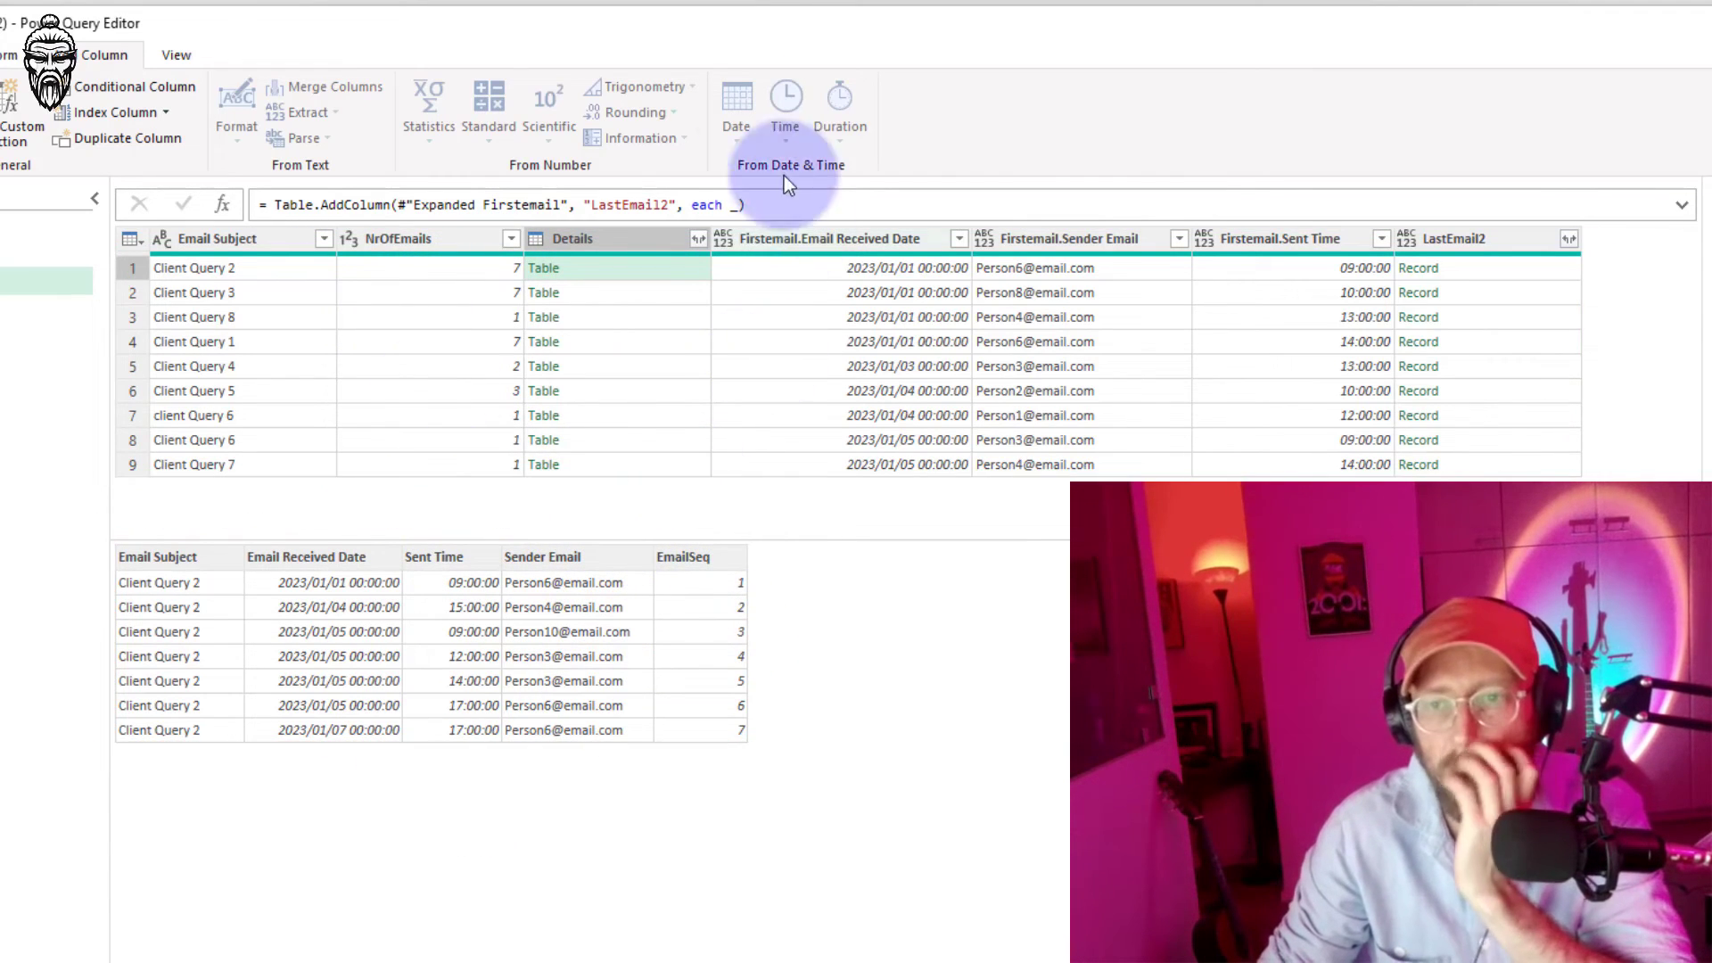
- Replace the _ generator of LastEmail2 with a Table.SelectRows call that takes [Details] as its table argument
{"action": "left_click", "coordinate": [738, 205]}
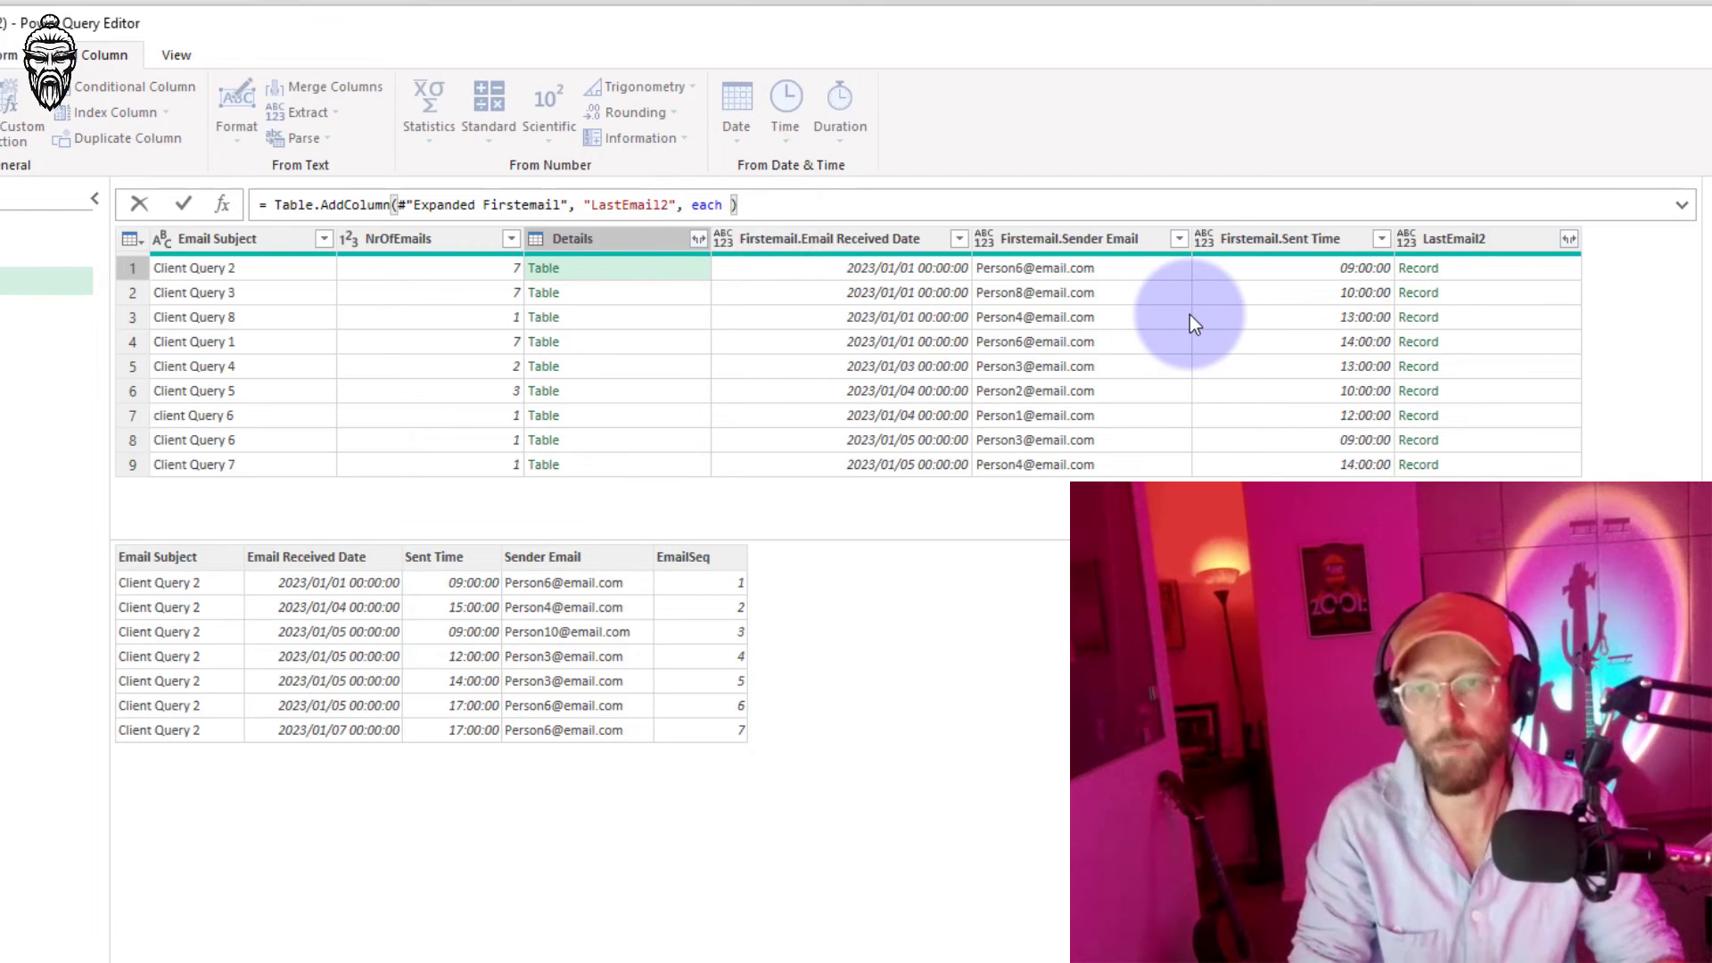
{"action": "type", "text": "table.select"}
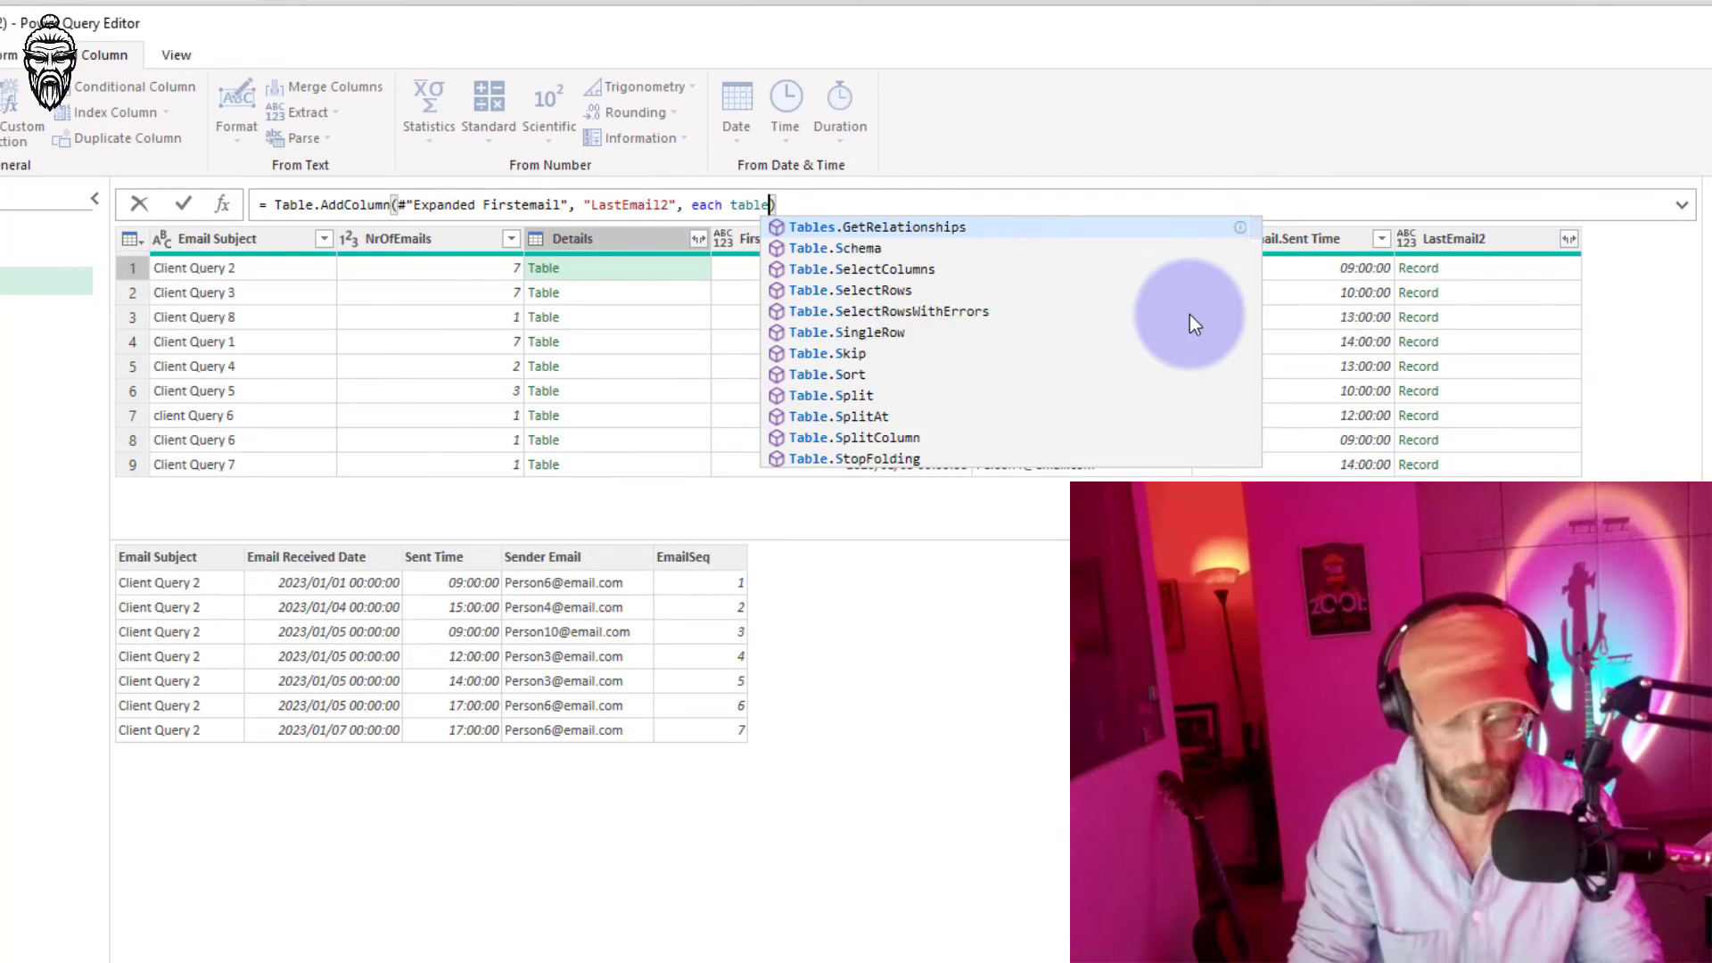
{"action": "key", "text": "Tab"}
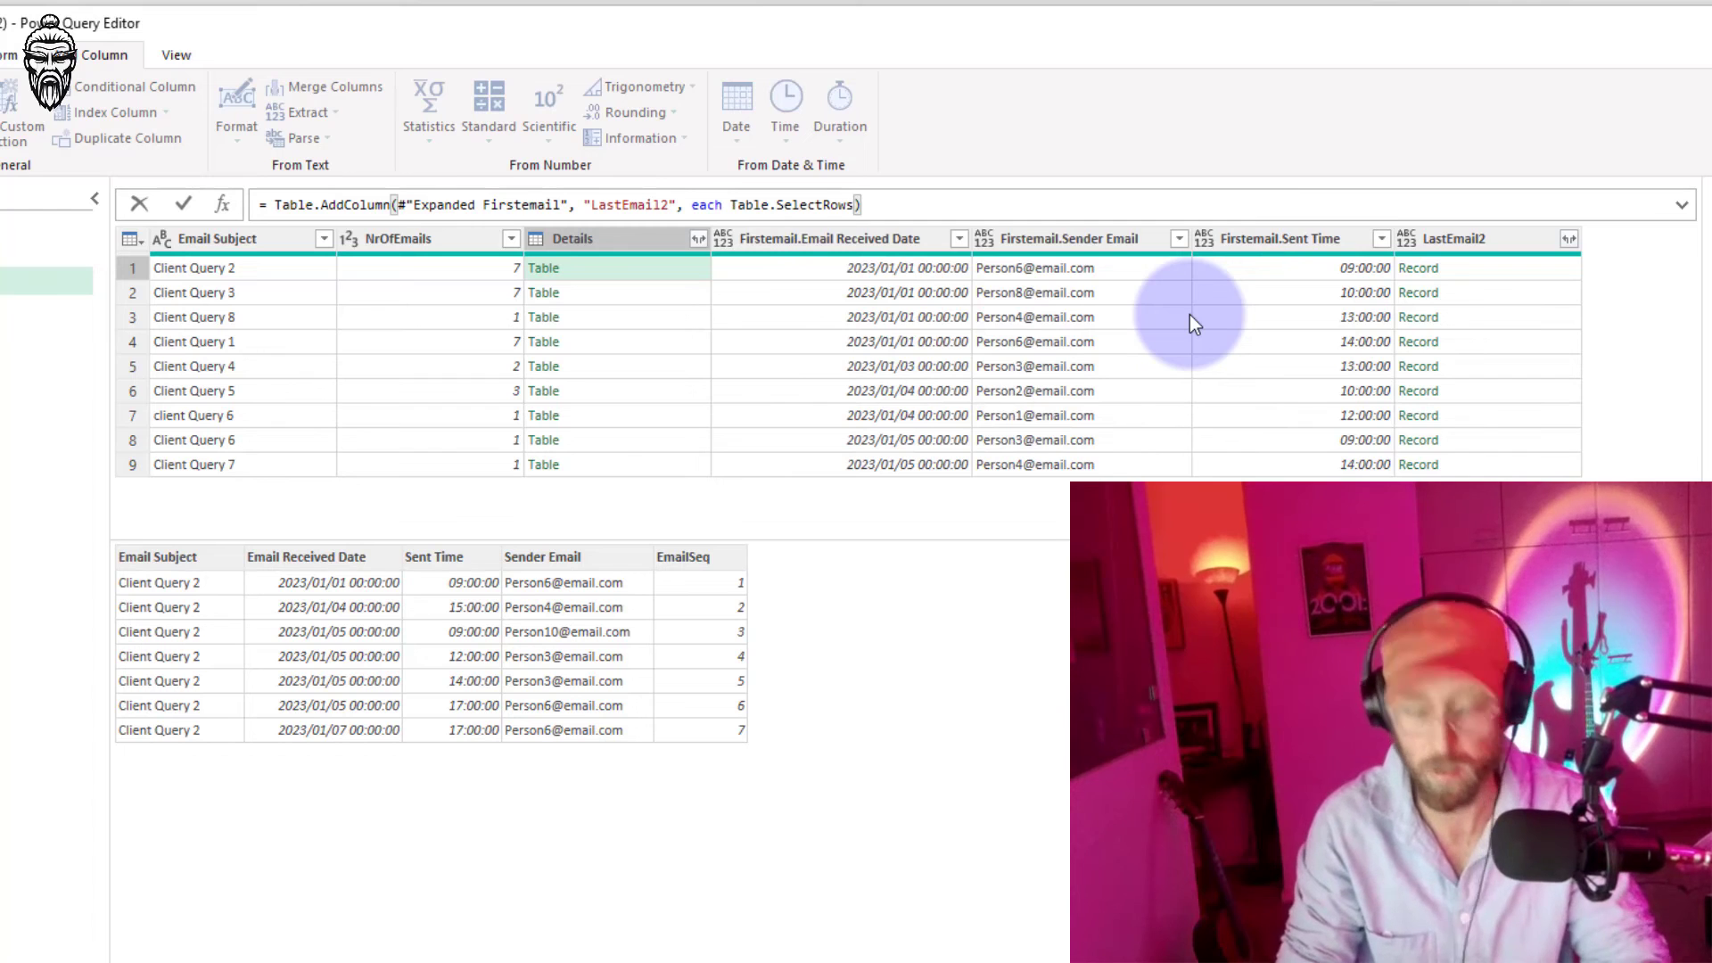
{"action": "type", "text": "("}
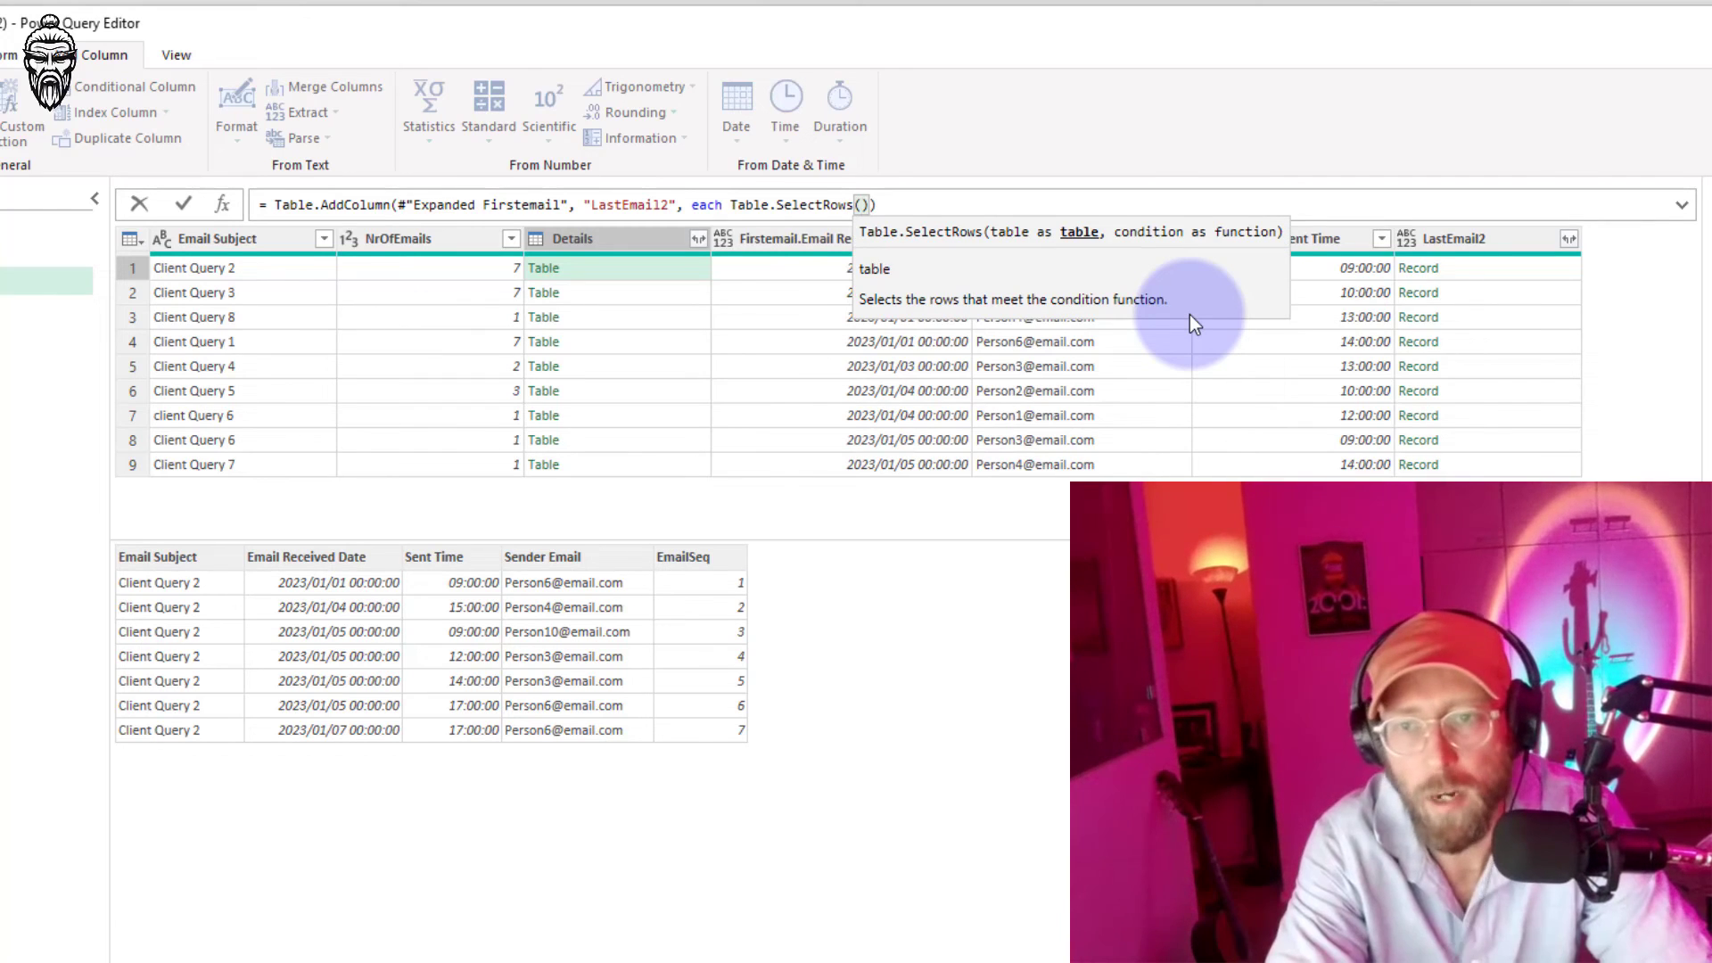
{"action": "type", "text": "[Details"}
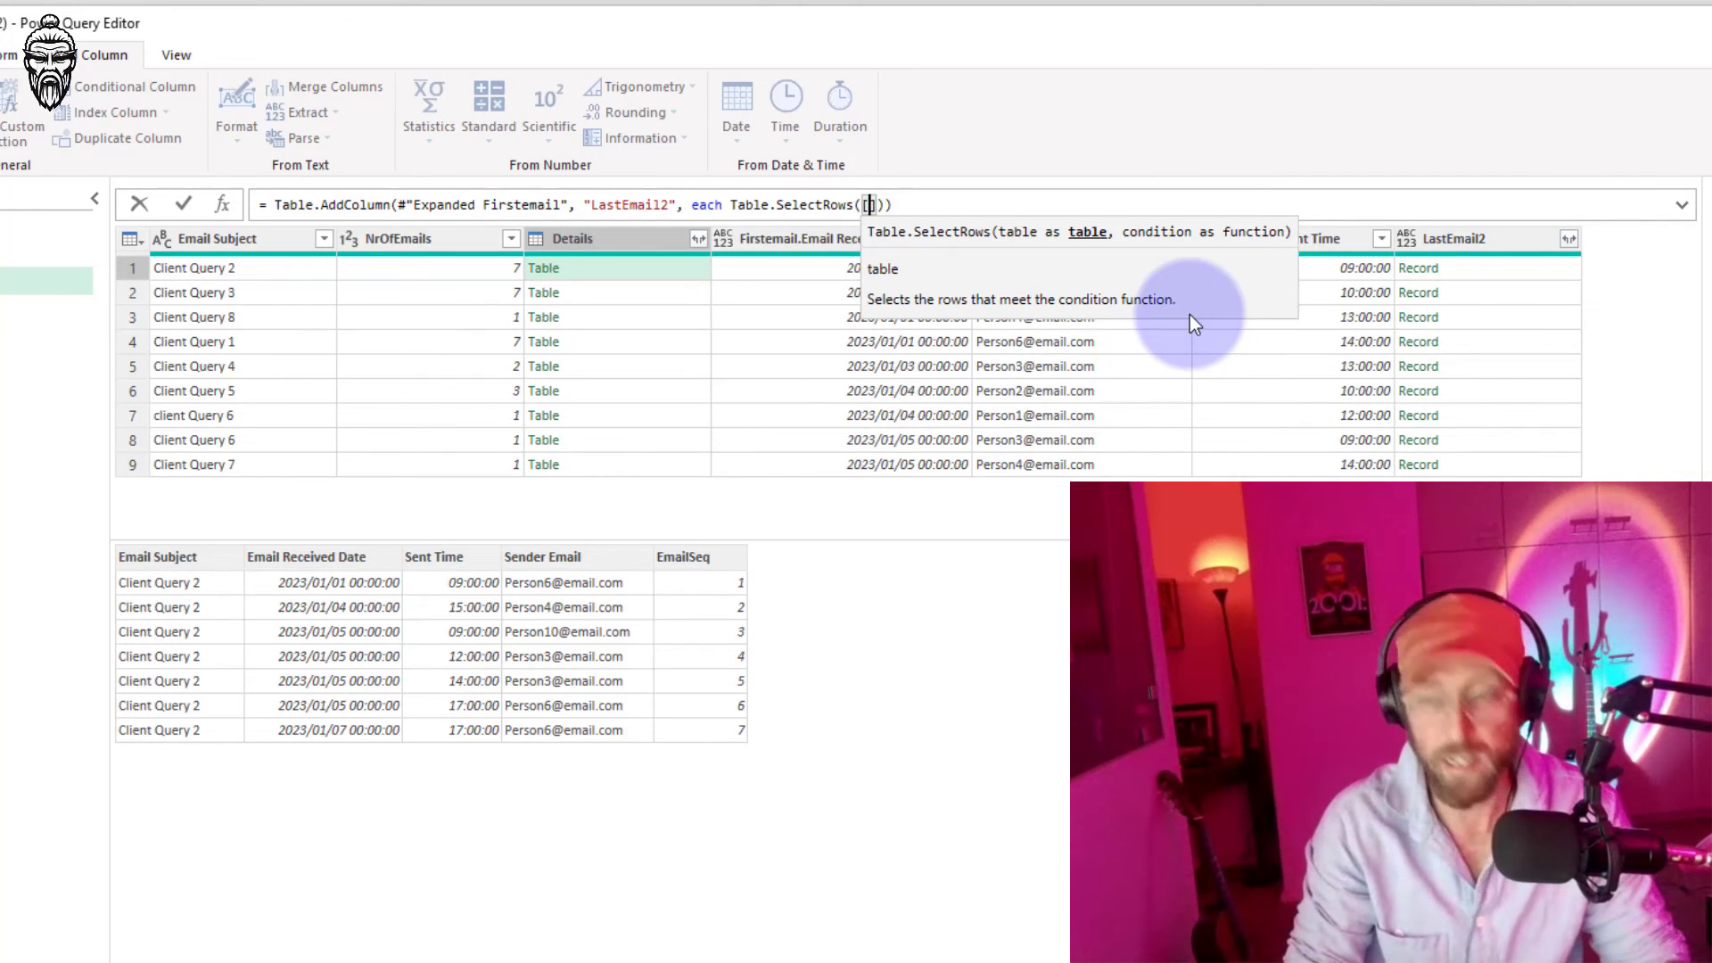
{"action": "type", "text": "]"}
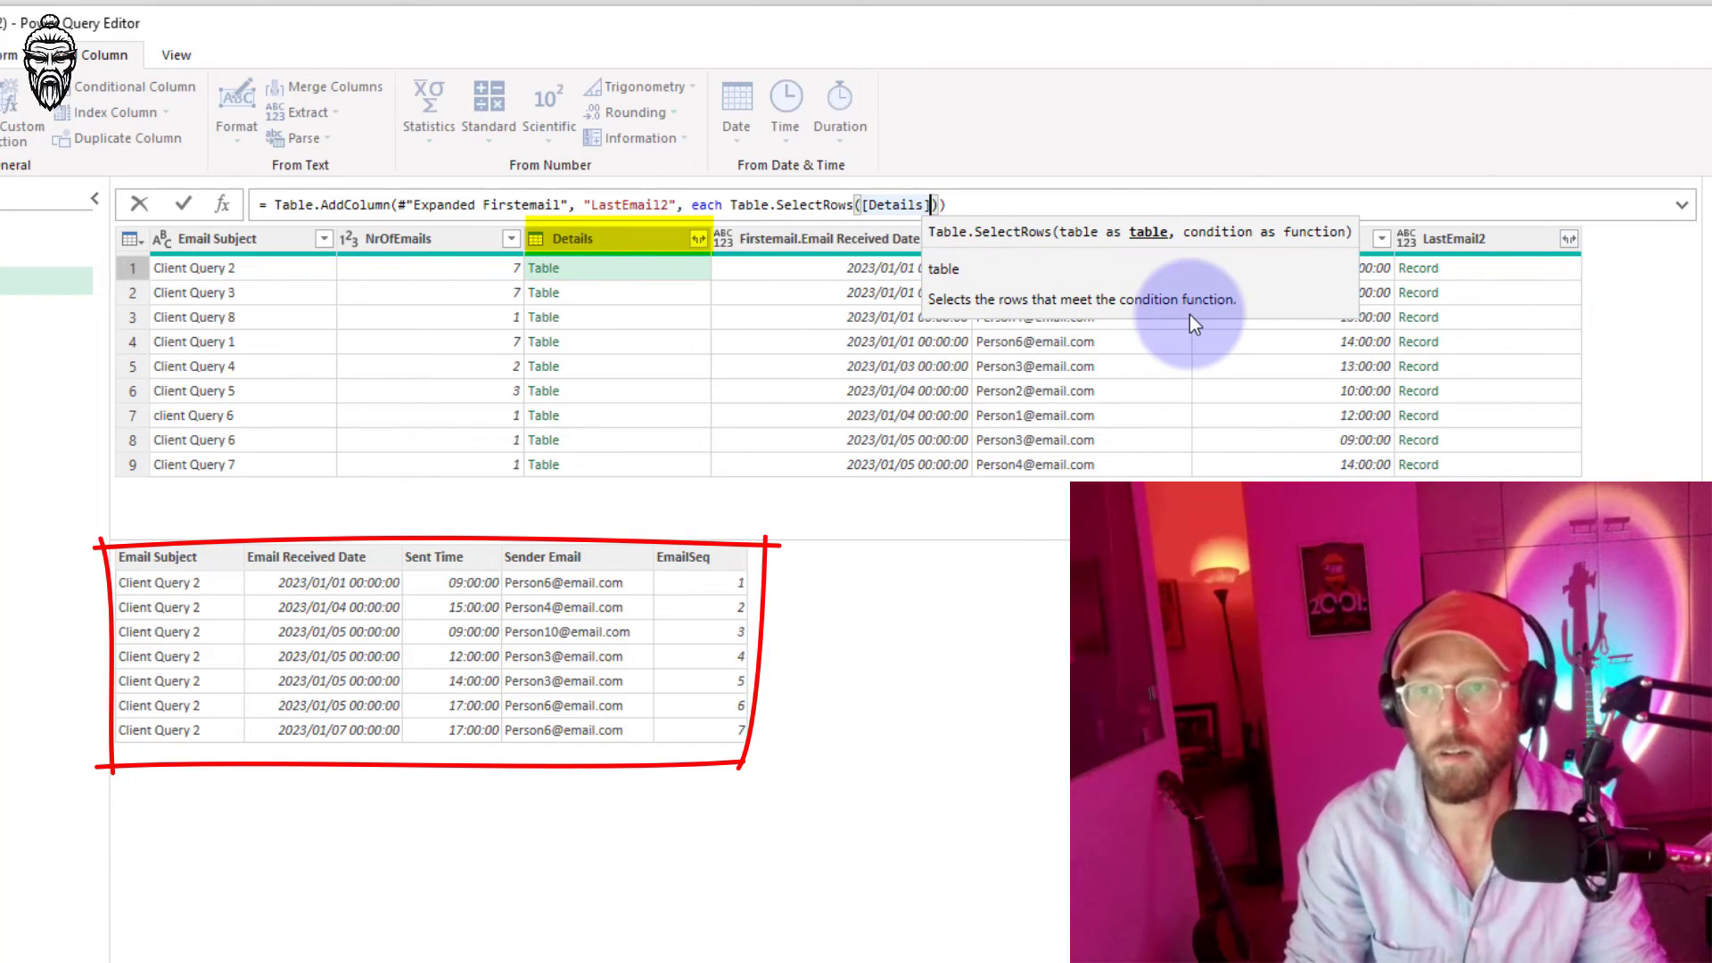
{"action": "type", "text": ", "}
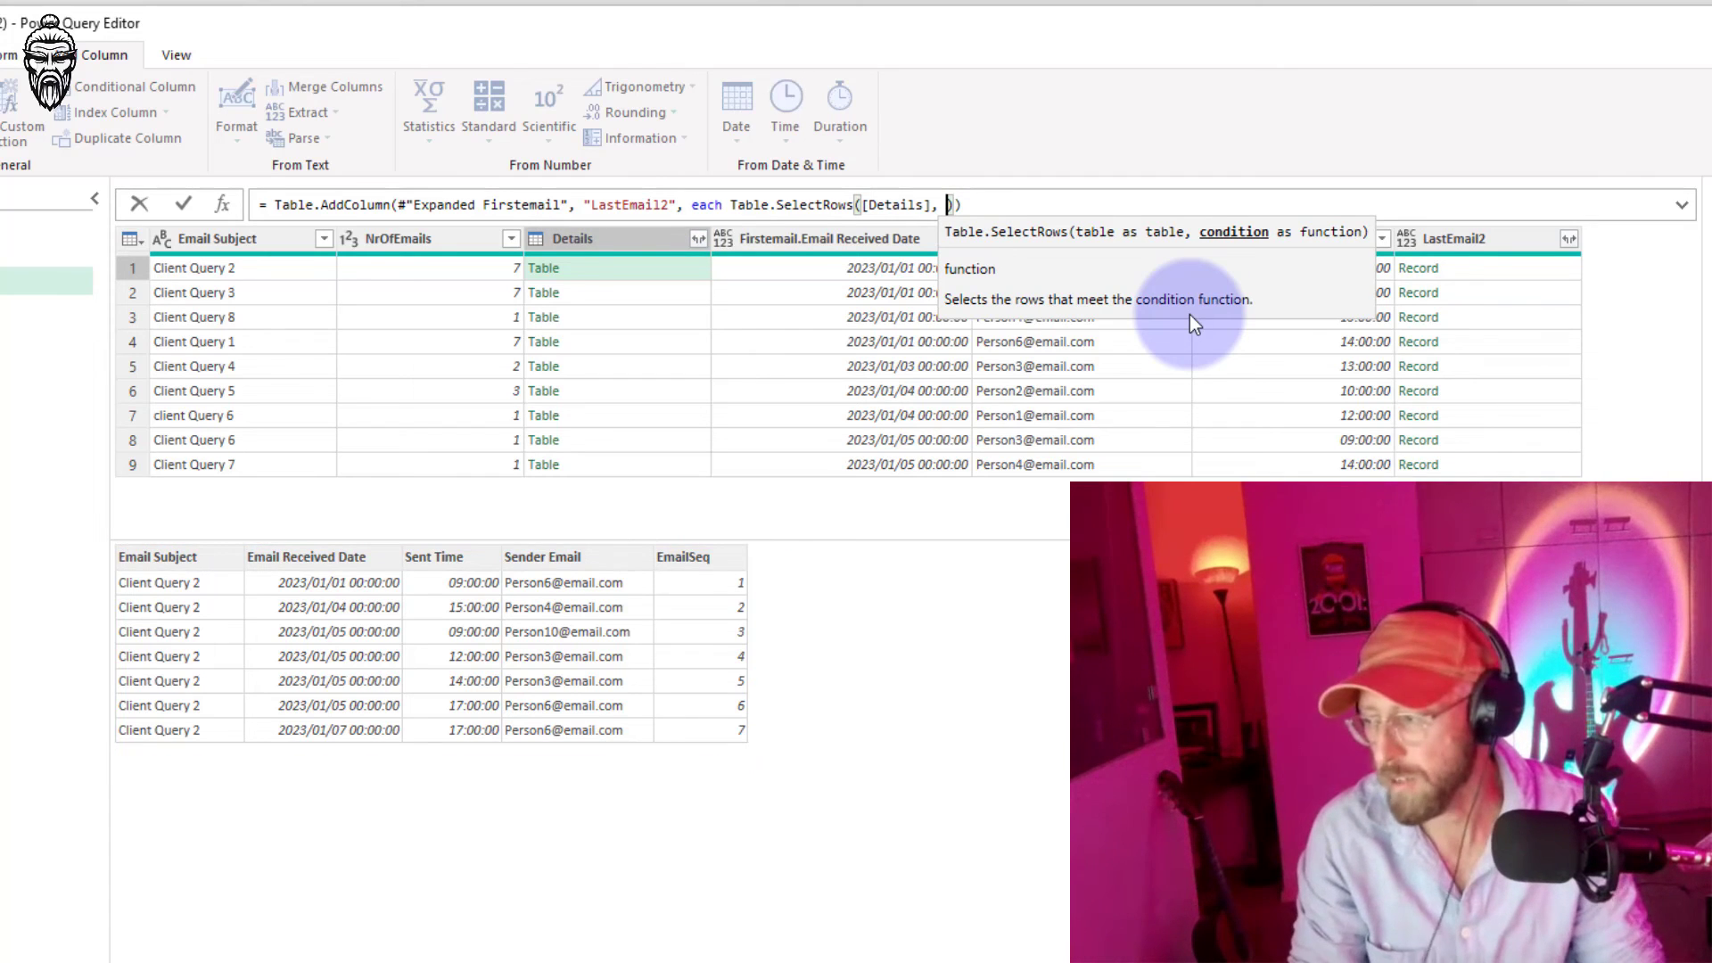
- Start the row condition as a custom function (x)=> that refers to x[EmailSeq] in the nested table
{"action": "type", "text": "()"}
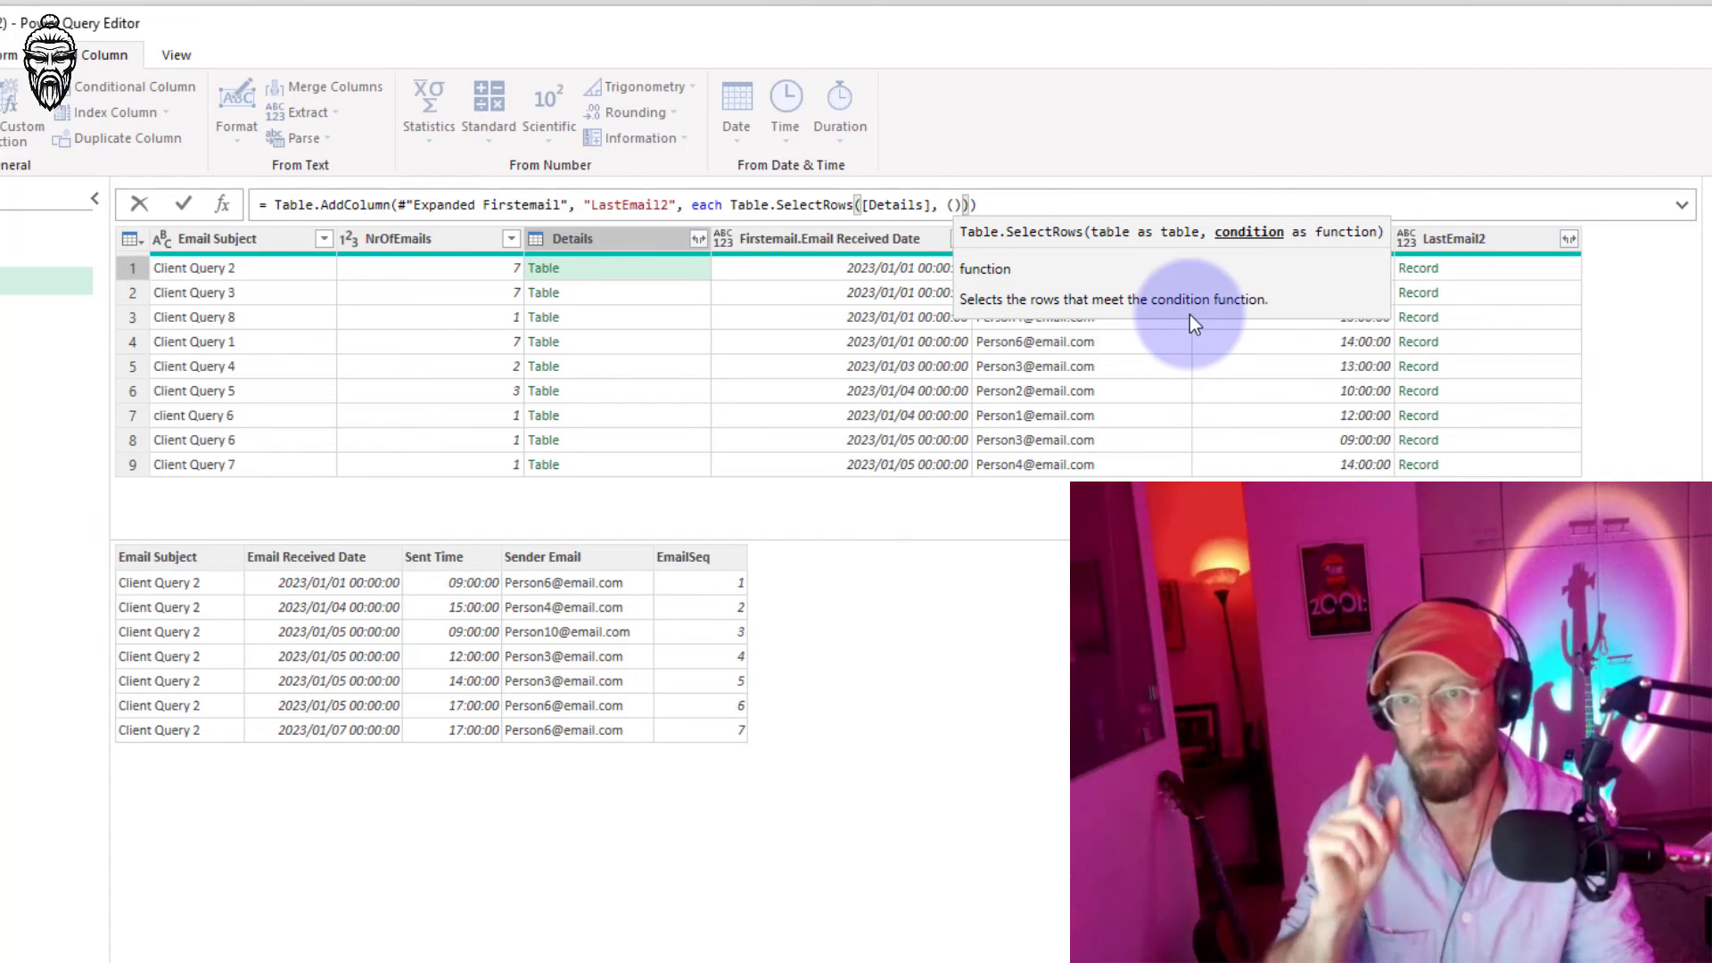
{"action": "key", "text": "Left"}
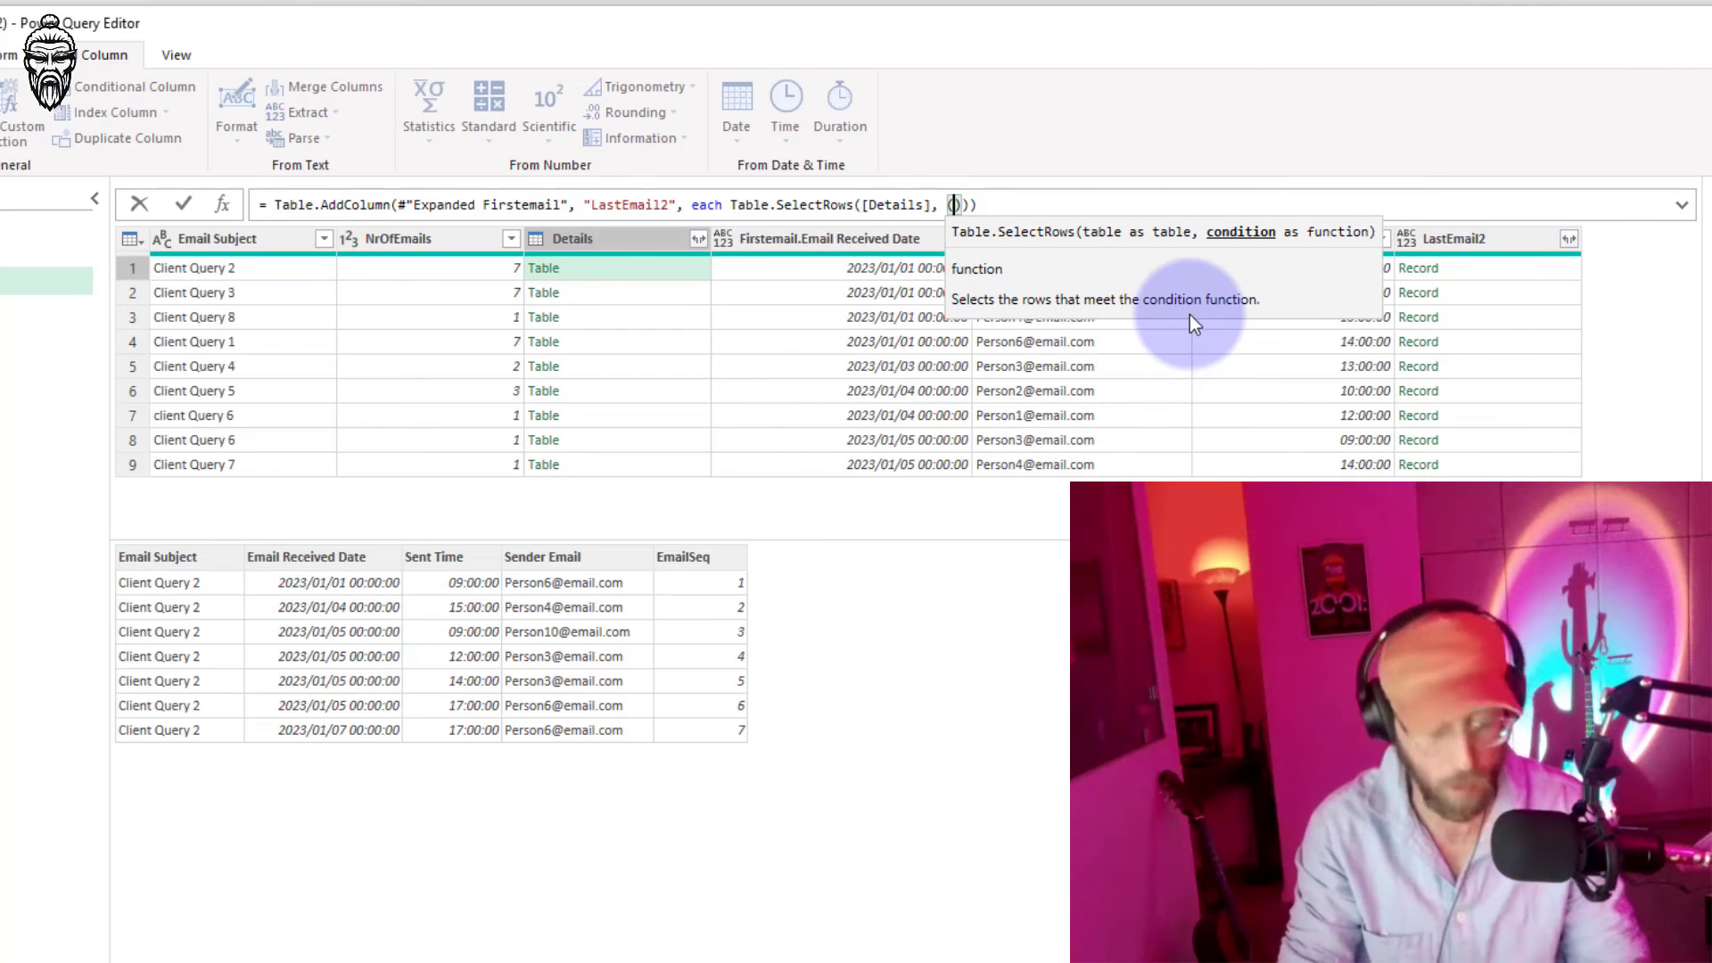
{"action": "type", "text": "x"}
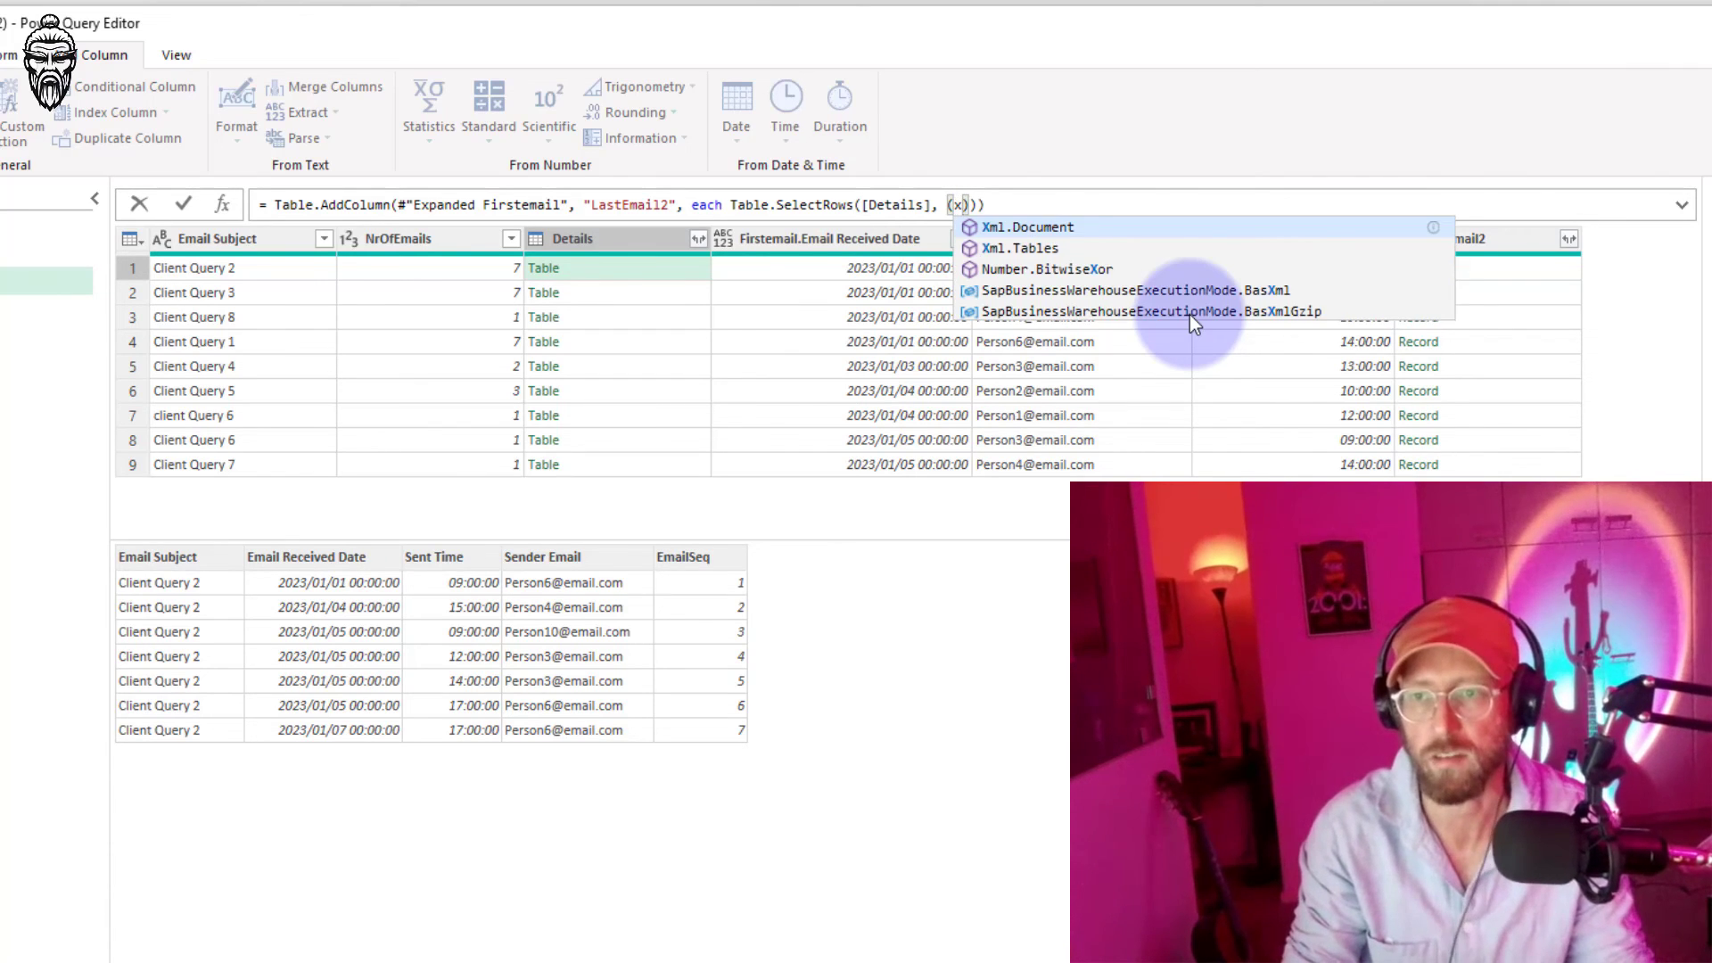
{"action": "key", "text": "Right"}
{"action": "type", "text": "=> "}
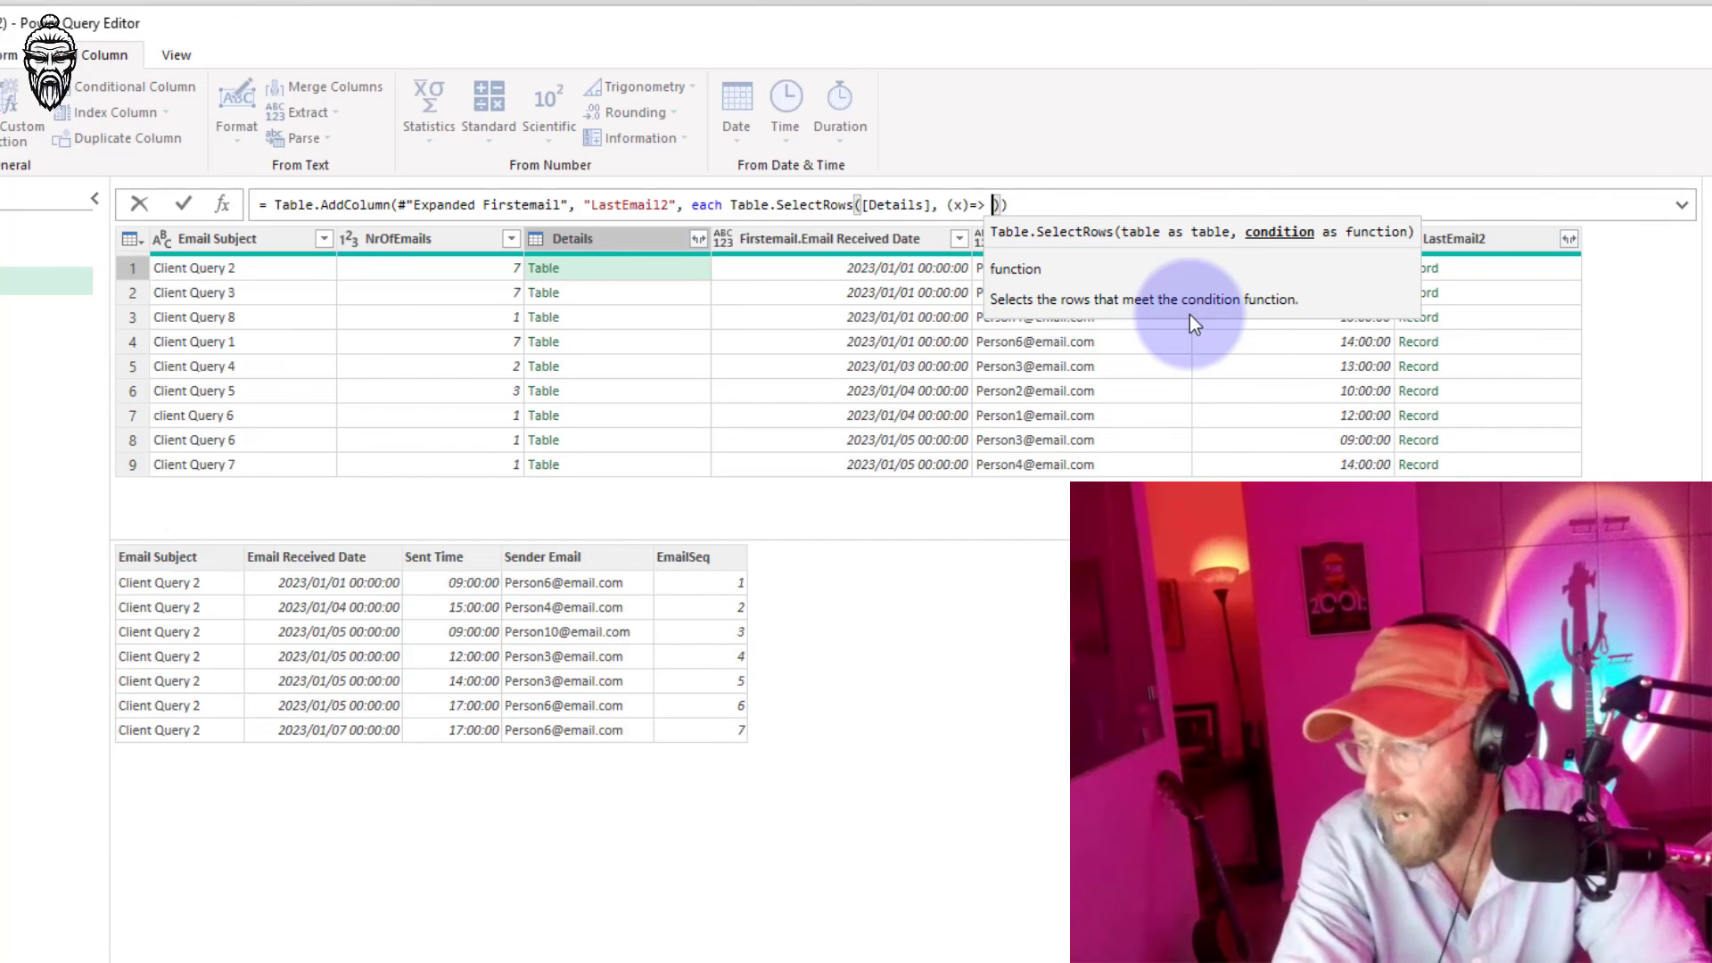
{"action": "type", "text": "x"}
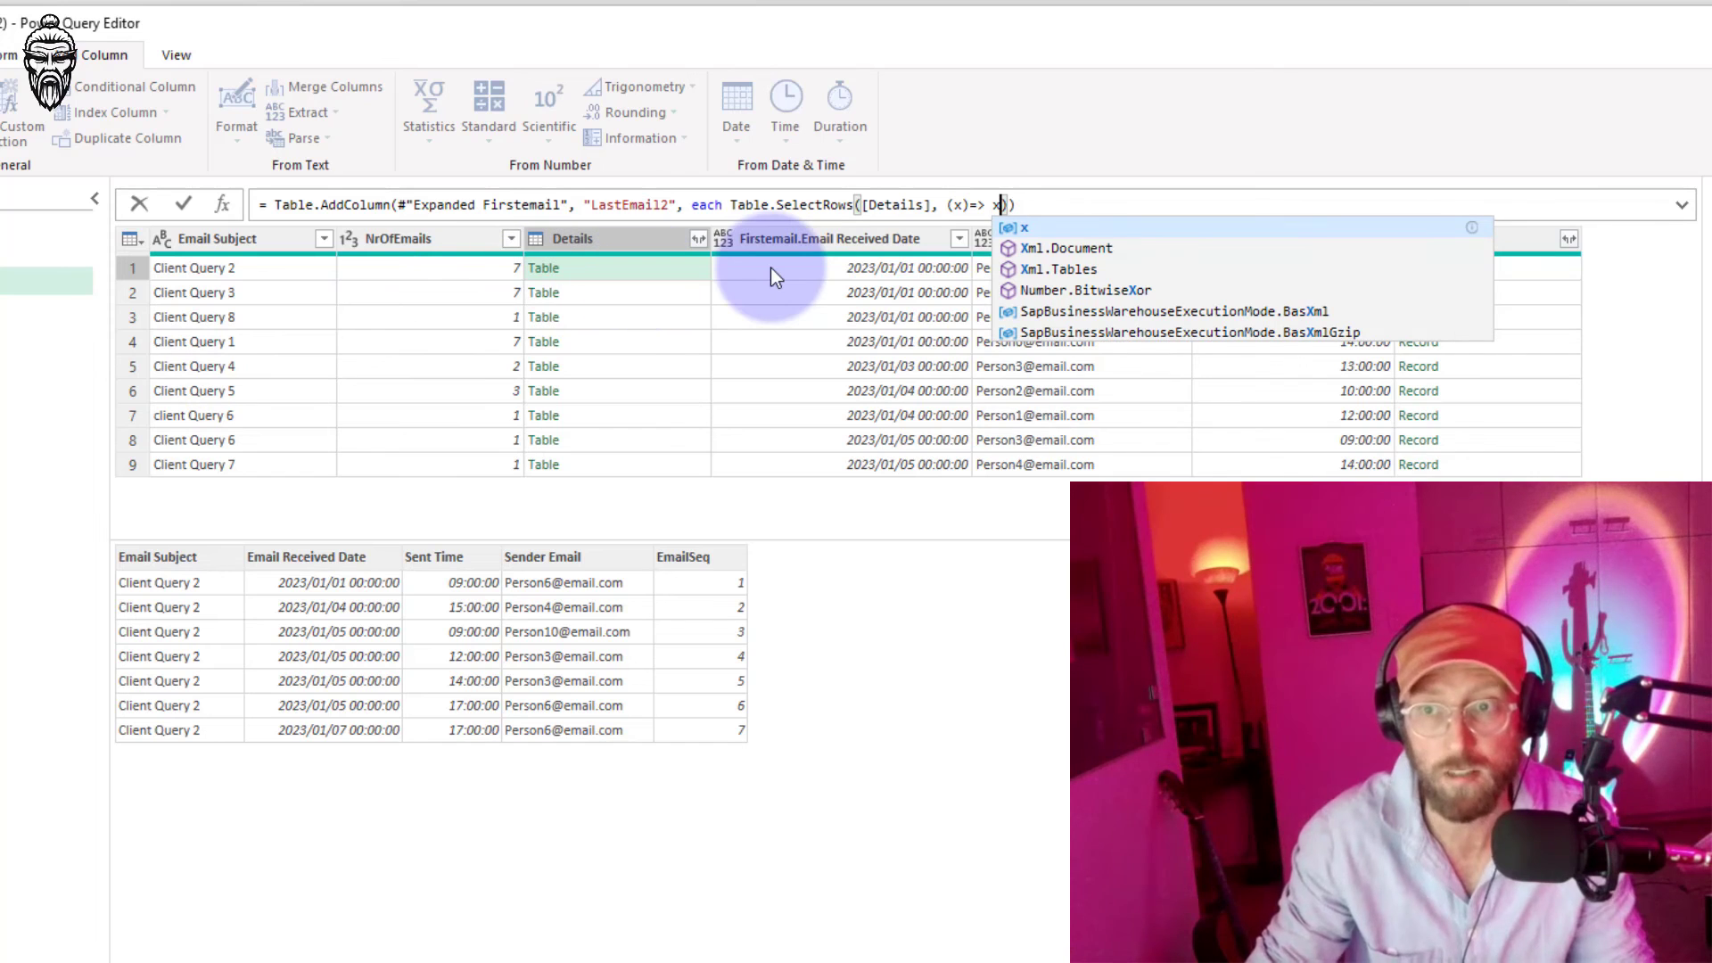
{"action": "type", "text": "[Email"}
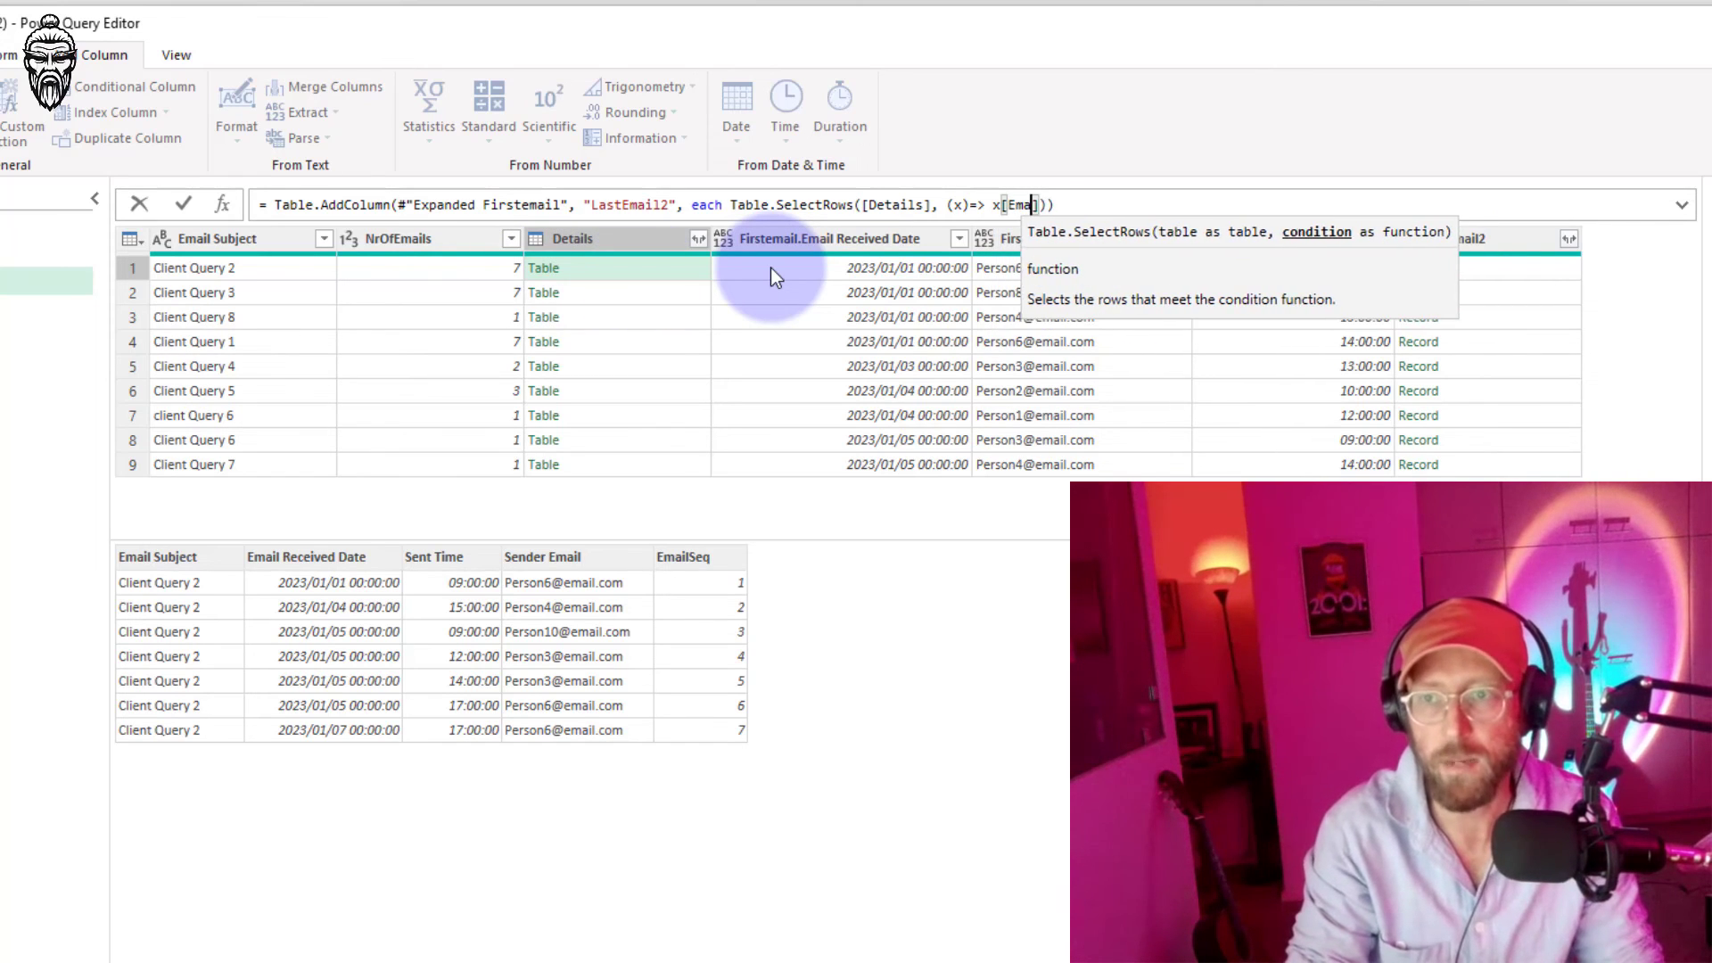
{"action": "type", "text": "Seq"}
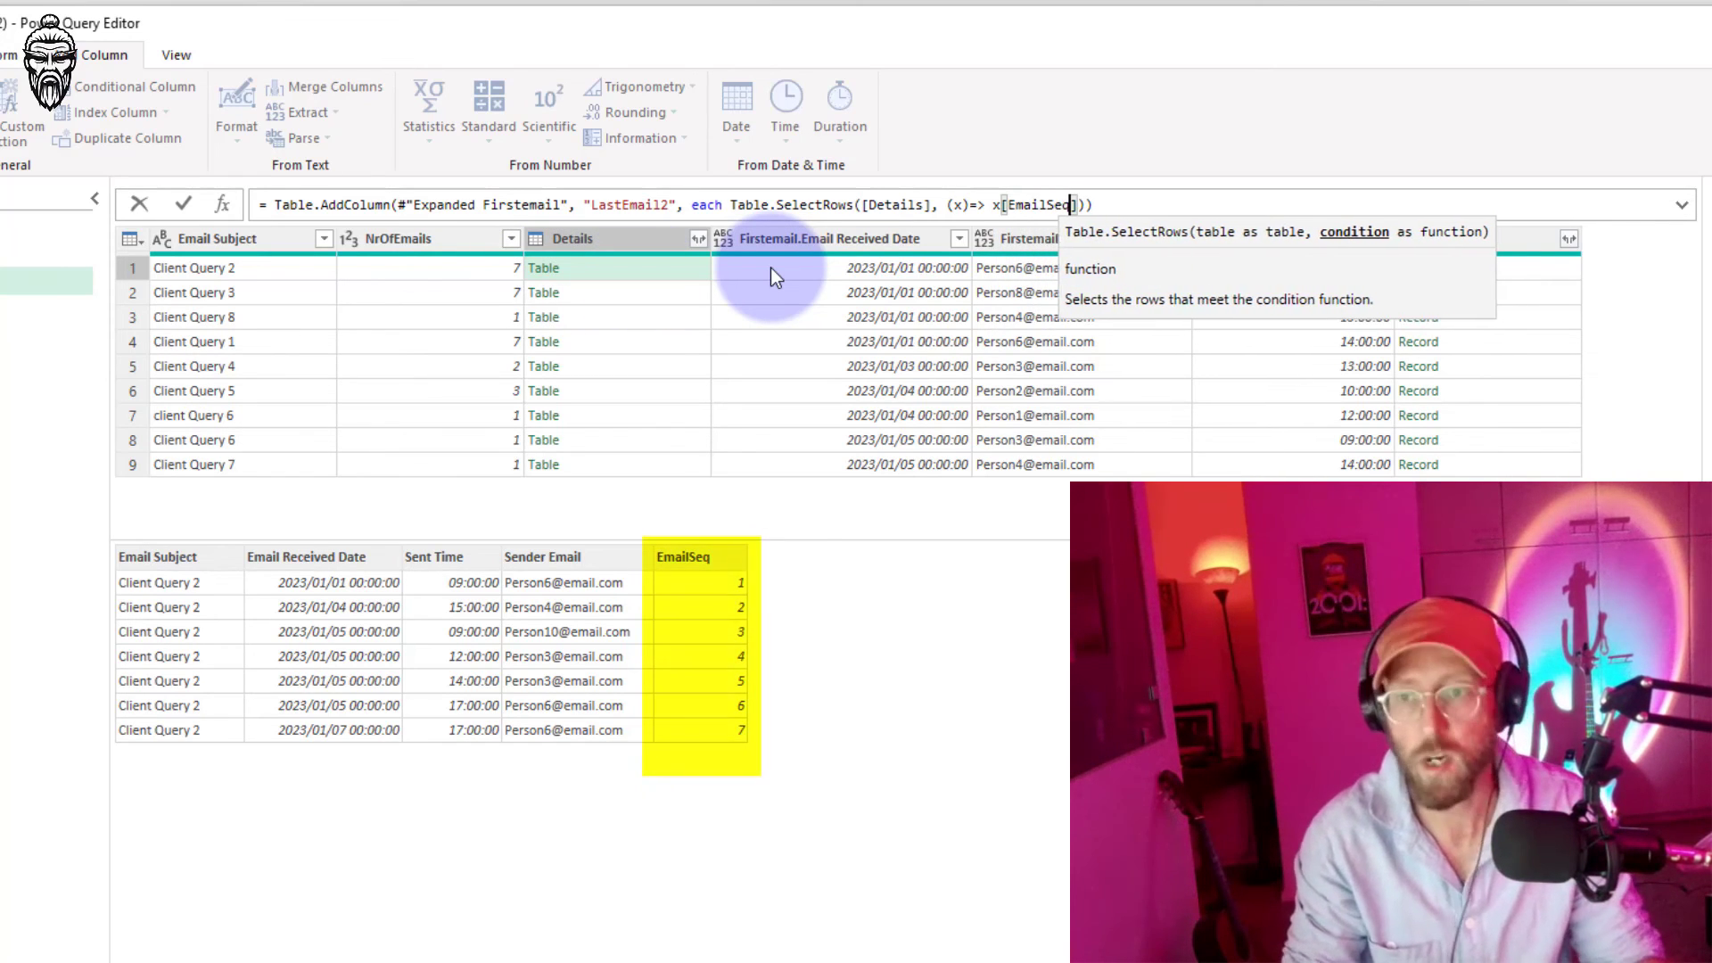
{"action": "key", "text": "Right"}
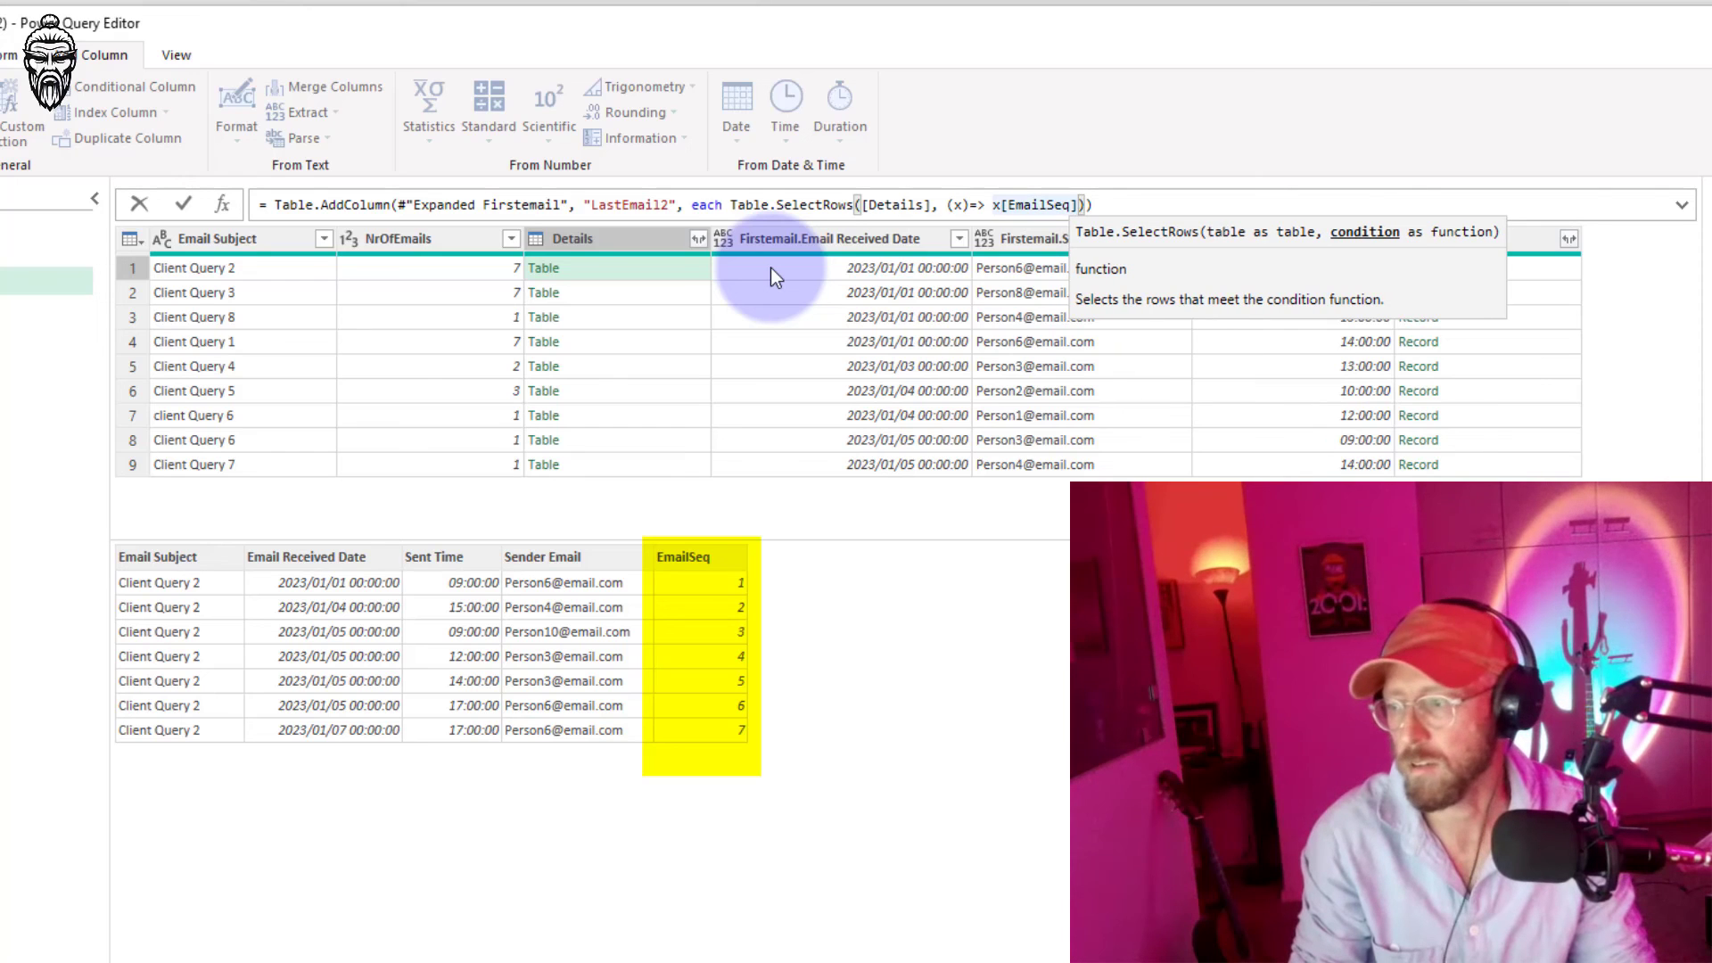
- Complete the condition by setting x[EmailSeq] equal to the outer [NrOfEmails] column and commit the formula
{"action": "type", "text": "= "}
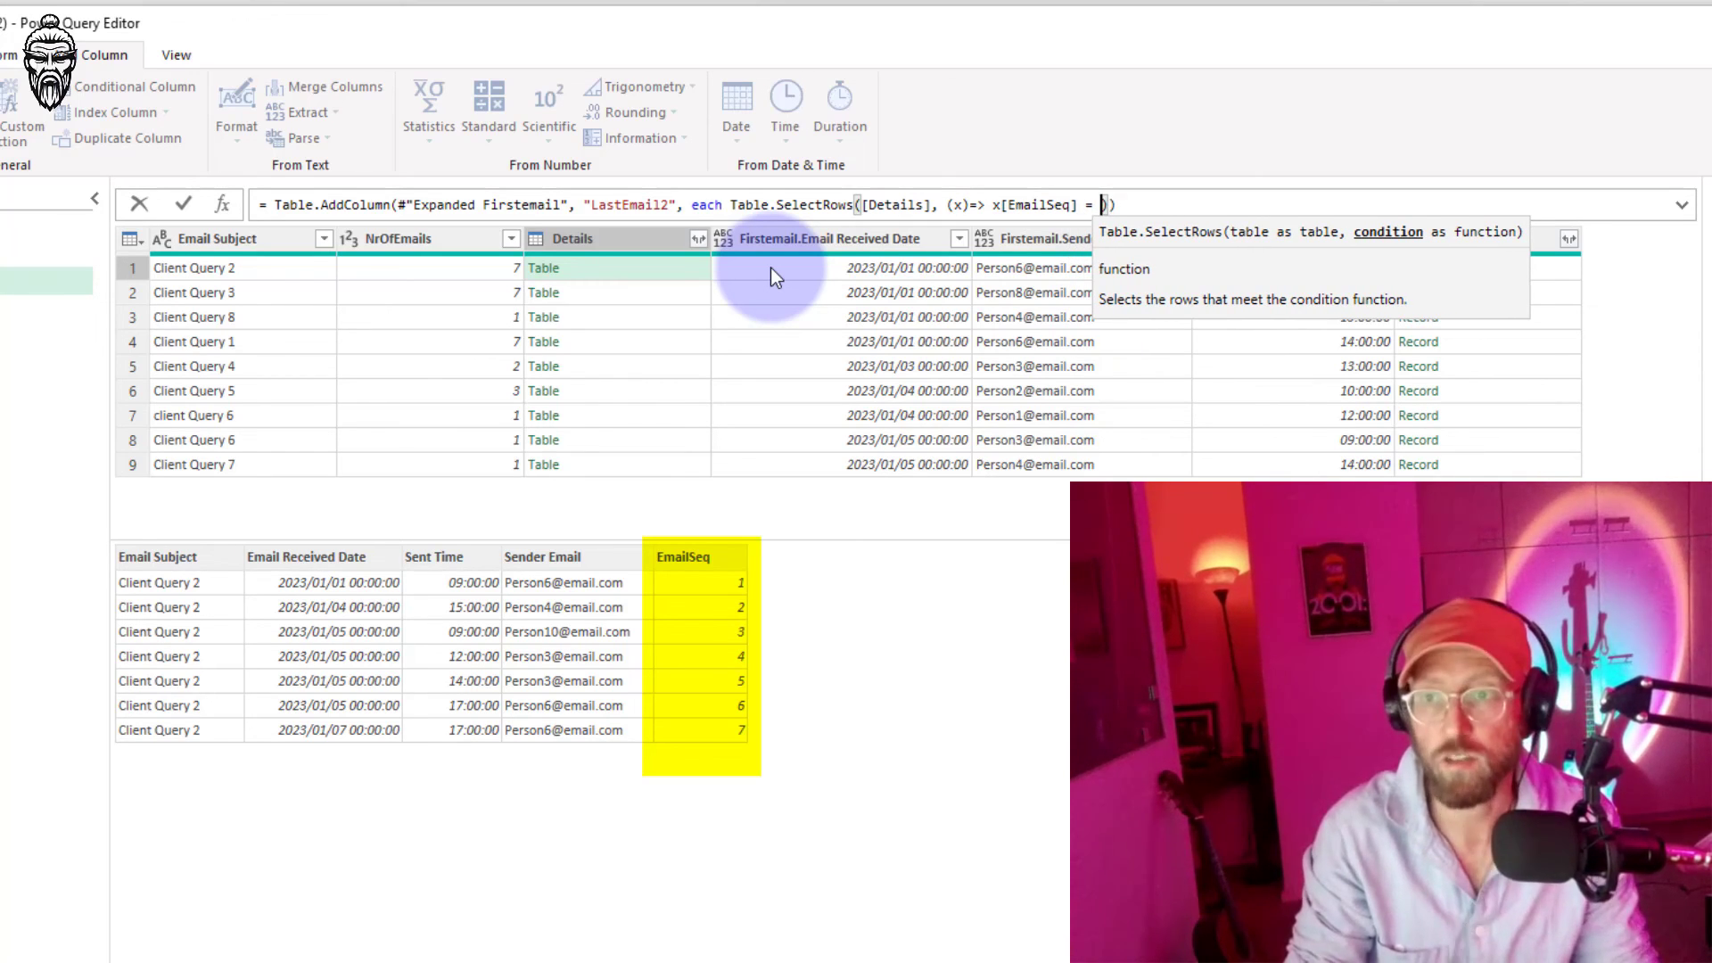
{"action": "type", "text": "["}
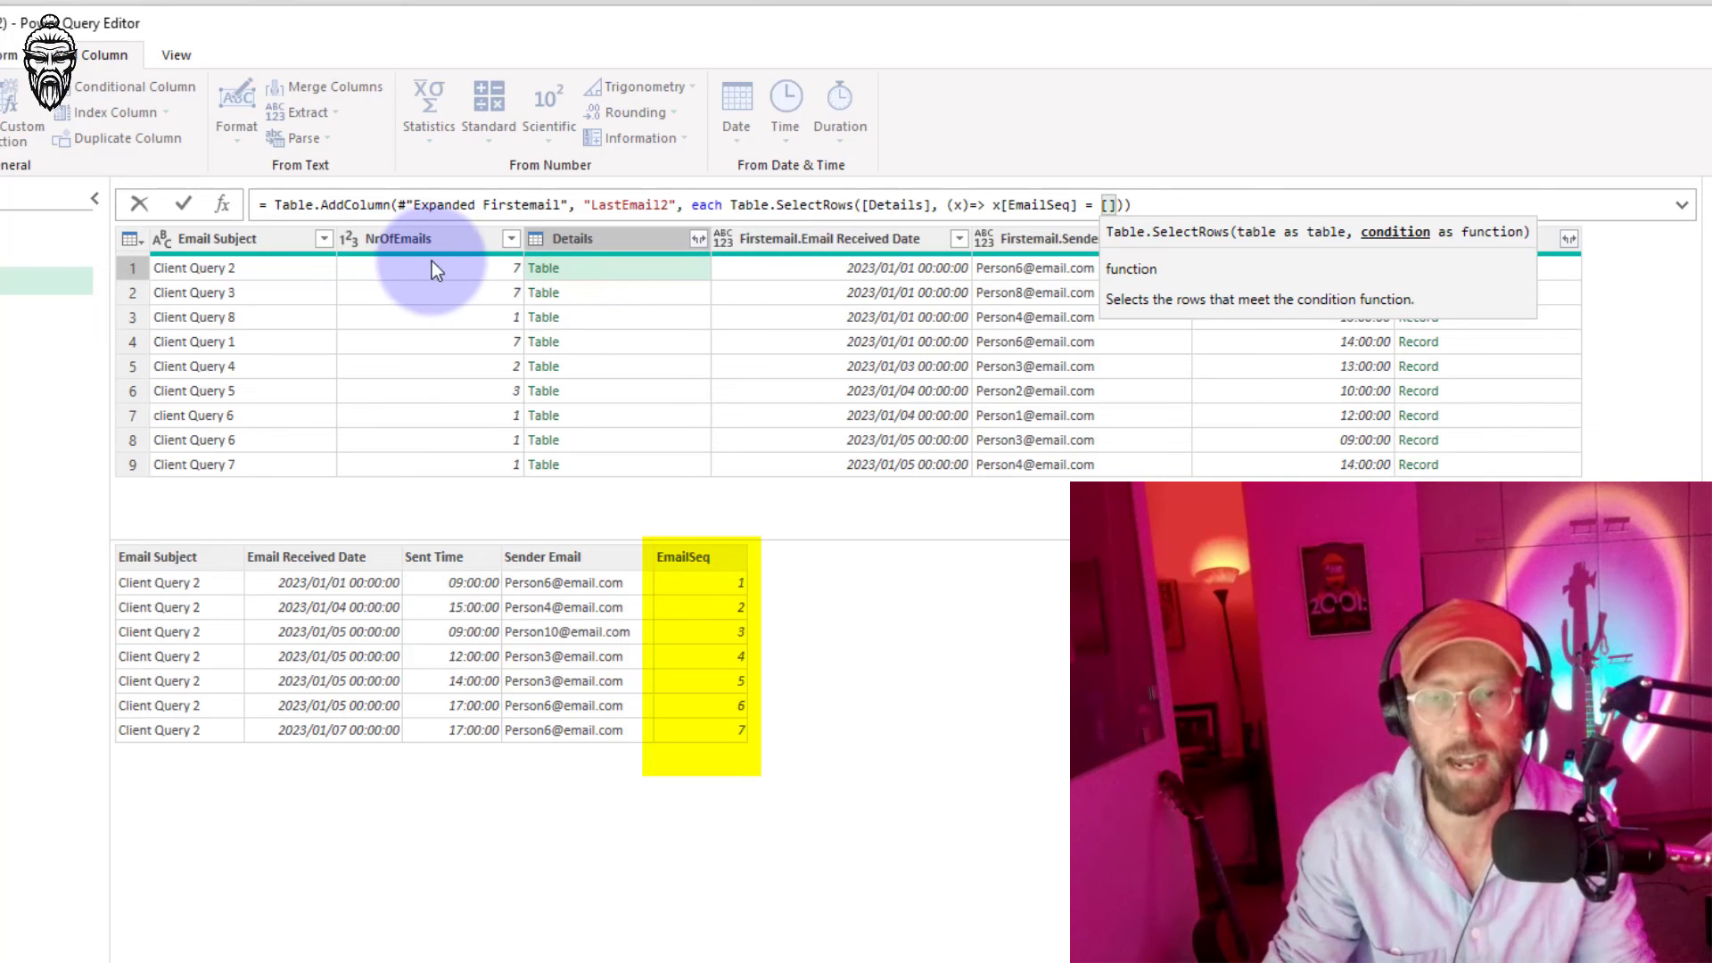
{"action": "type", "text": "NrOf"}
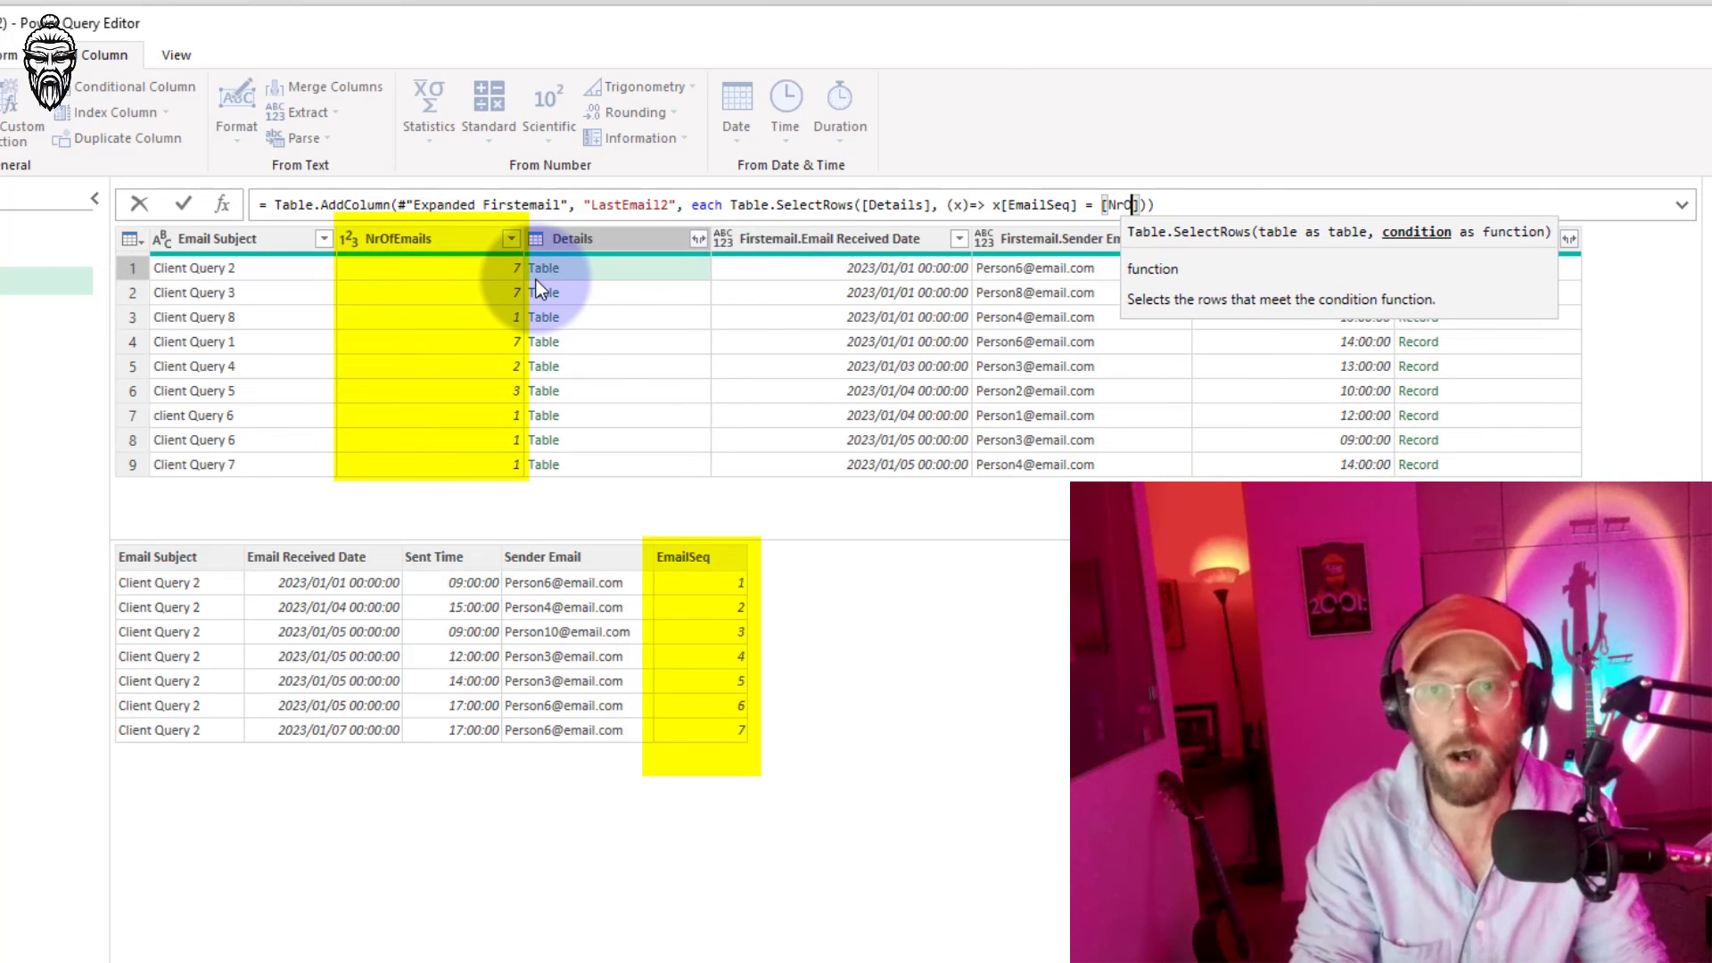
{"action": "type", "text": "Emails"}
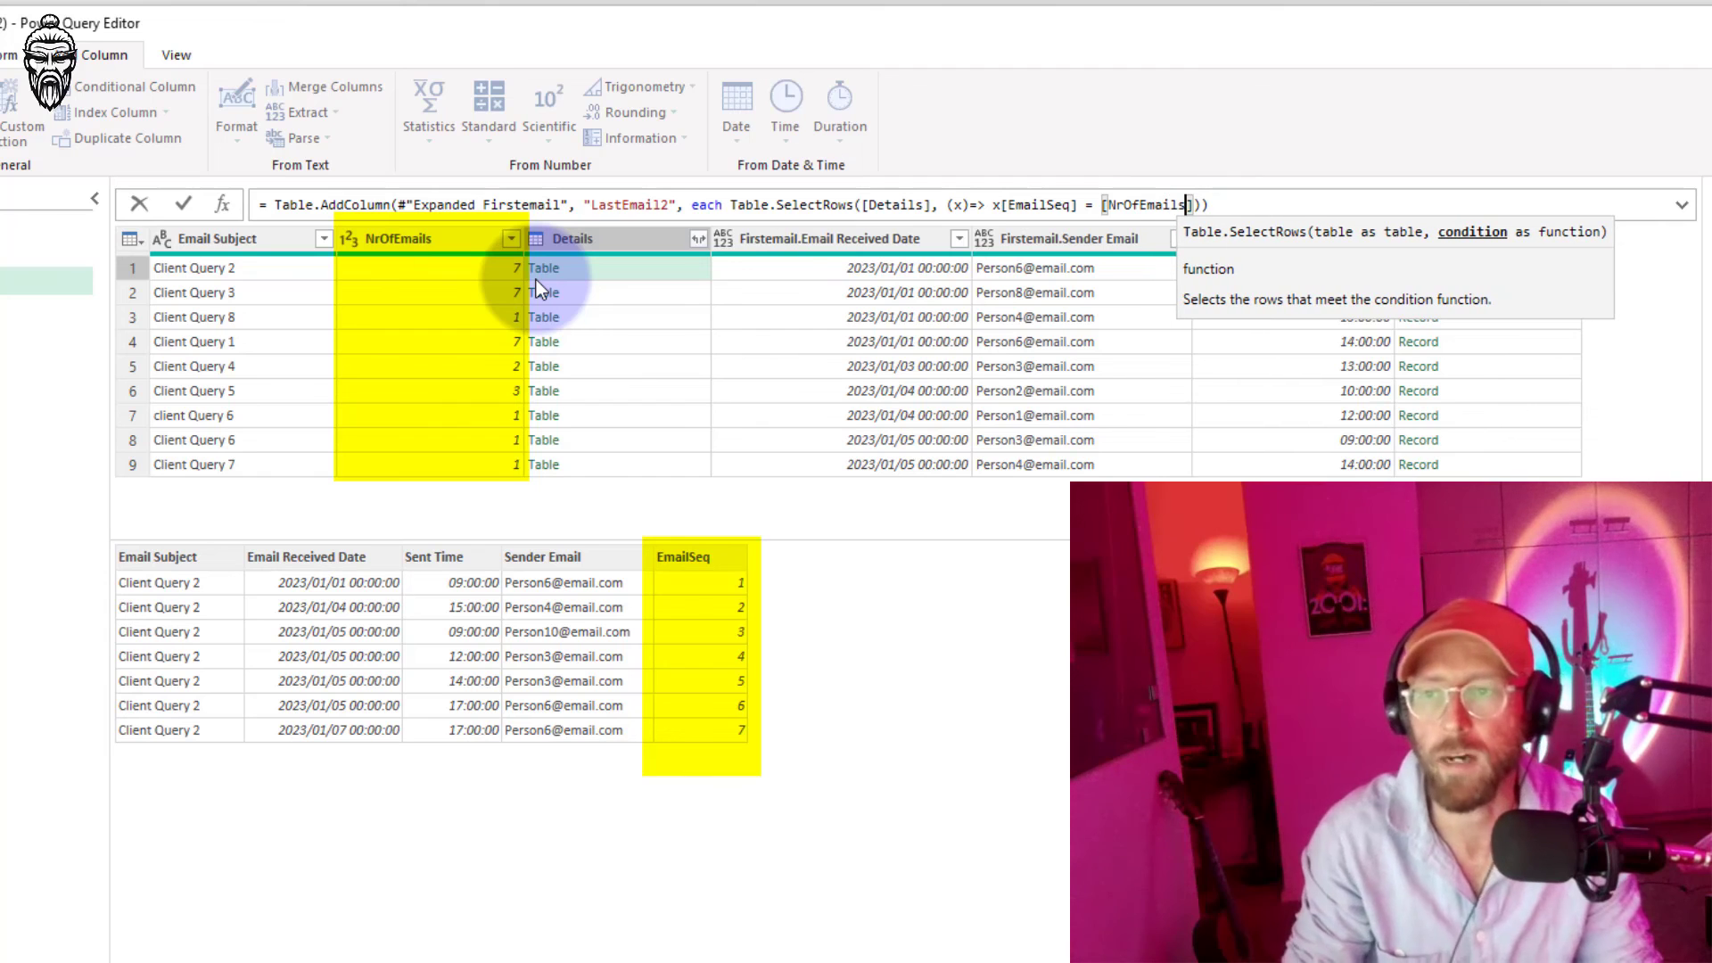
{"action": "key", "text": "Right"}
{"action": "key", "text": "Right"}
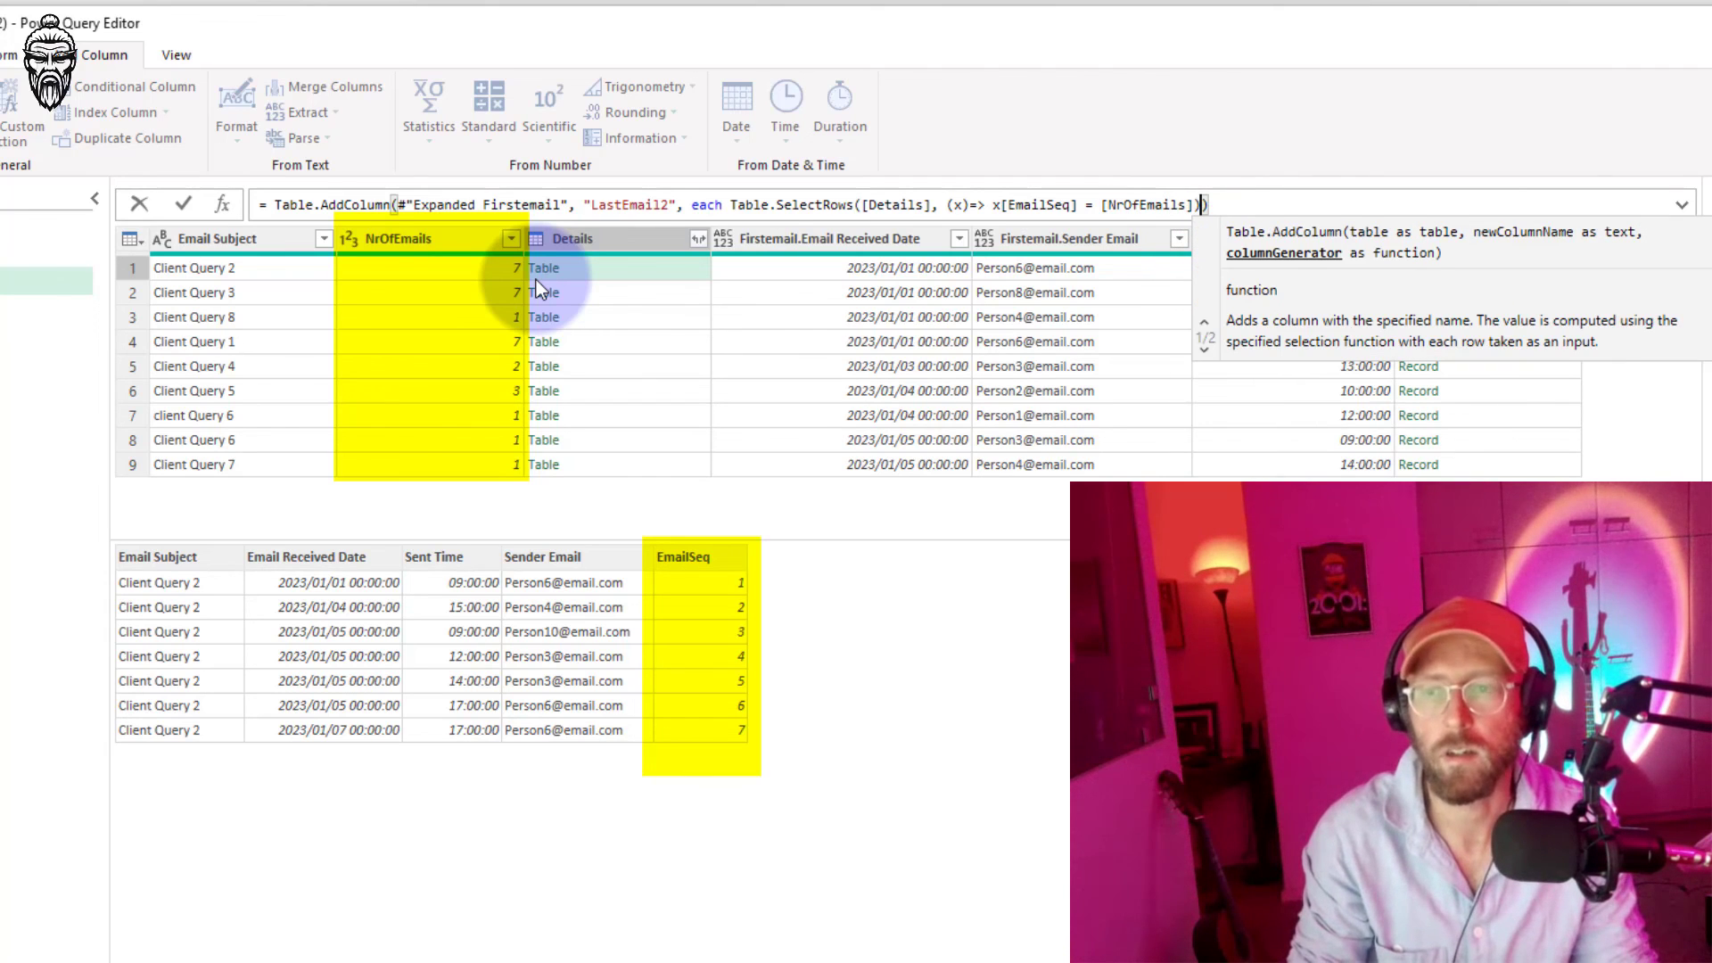
{"action": "key", "text": "shift+Return"}
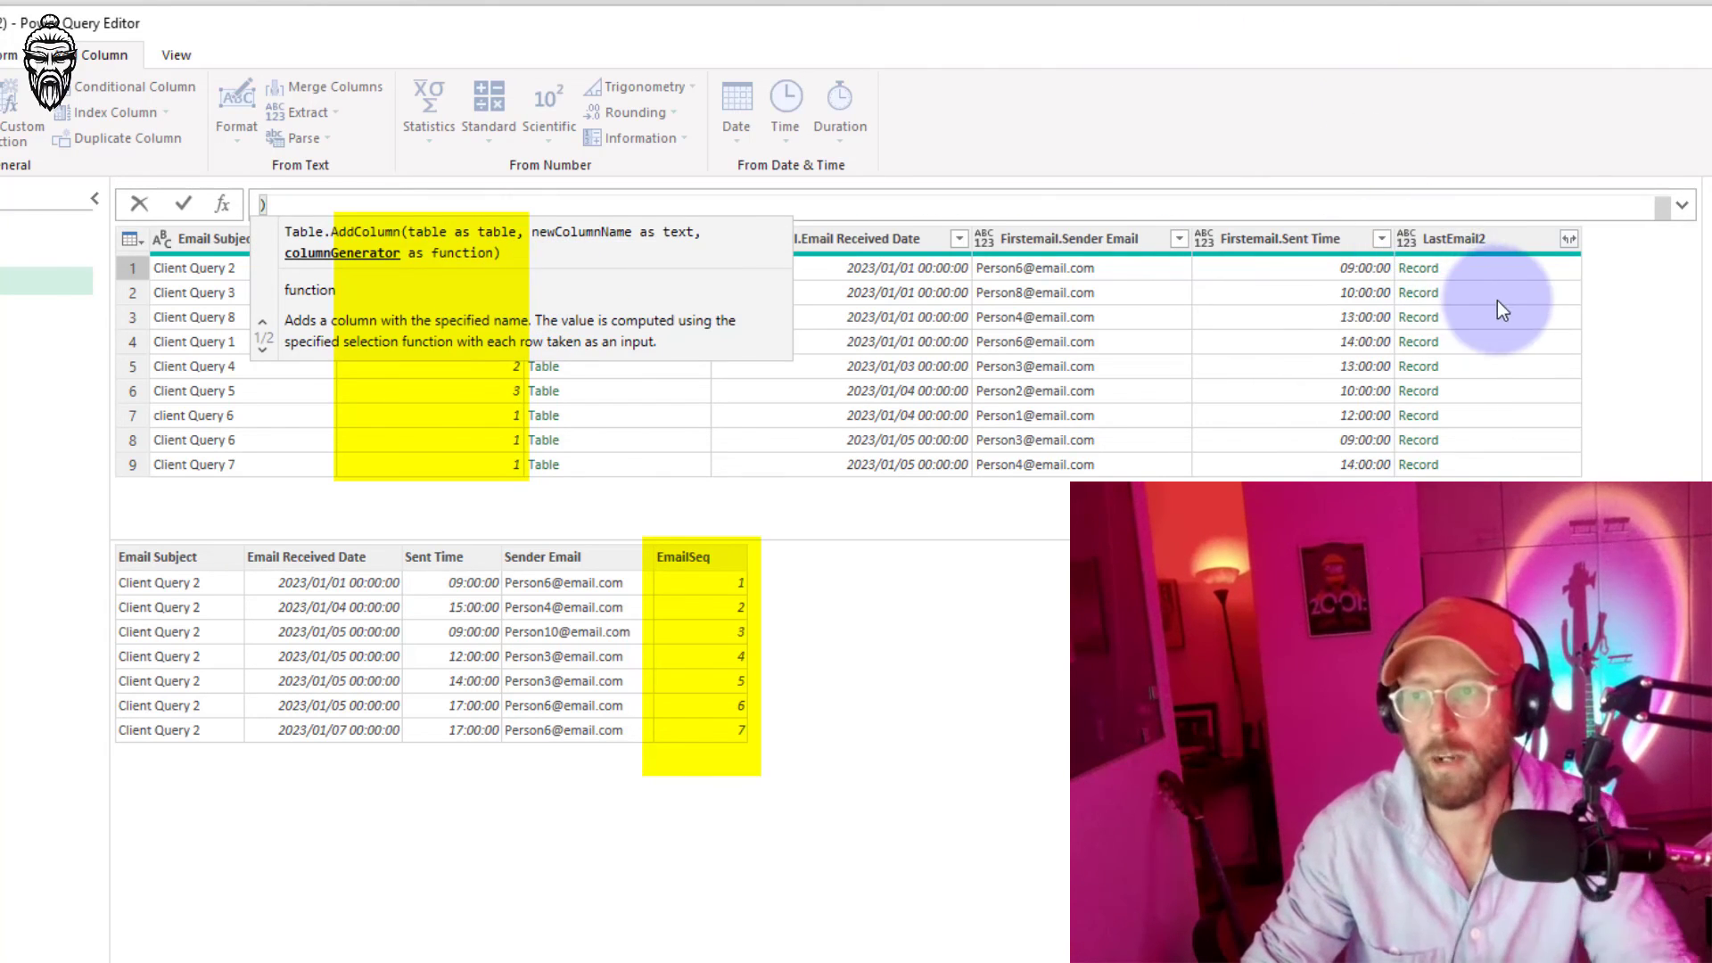
- Preview the nested tables in several rows of the LastEmail2 column to check the selected email
{"action": "left_click", "coordinate": [1501, 264]}
{"action": "left_click", "coordinate": [1500, 287]}
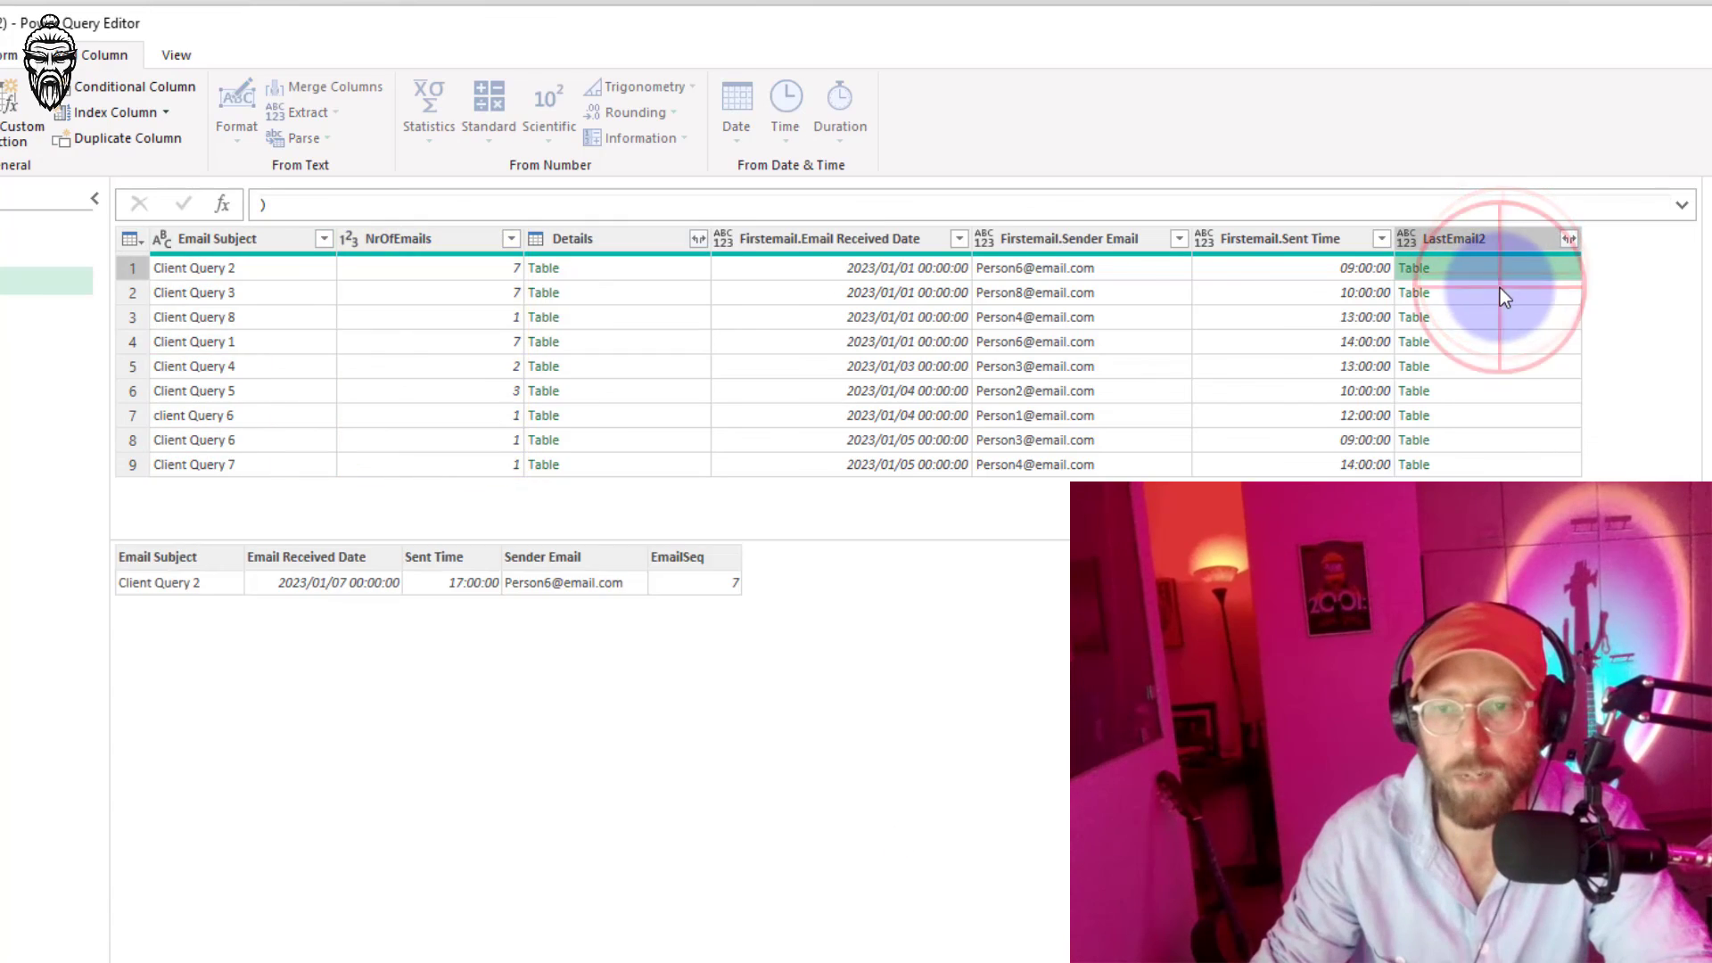
{"action": "left_click", "coordinate": [1502, 318]}
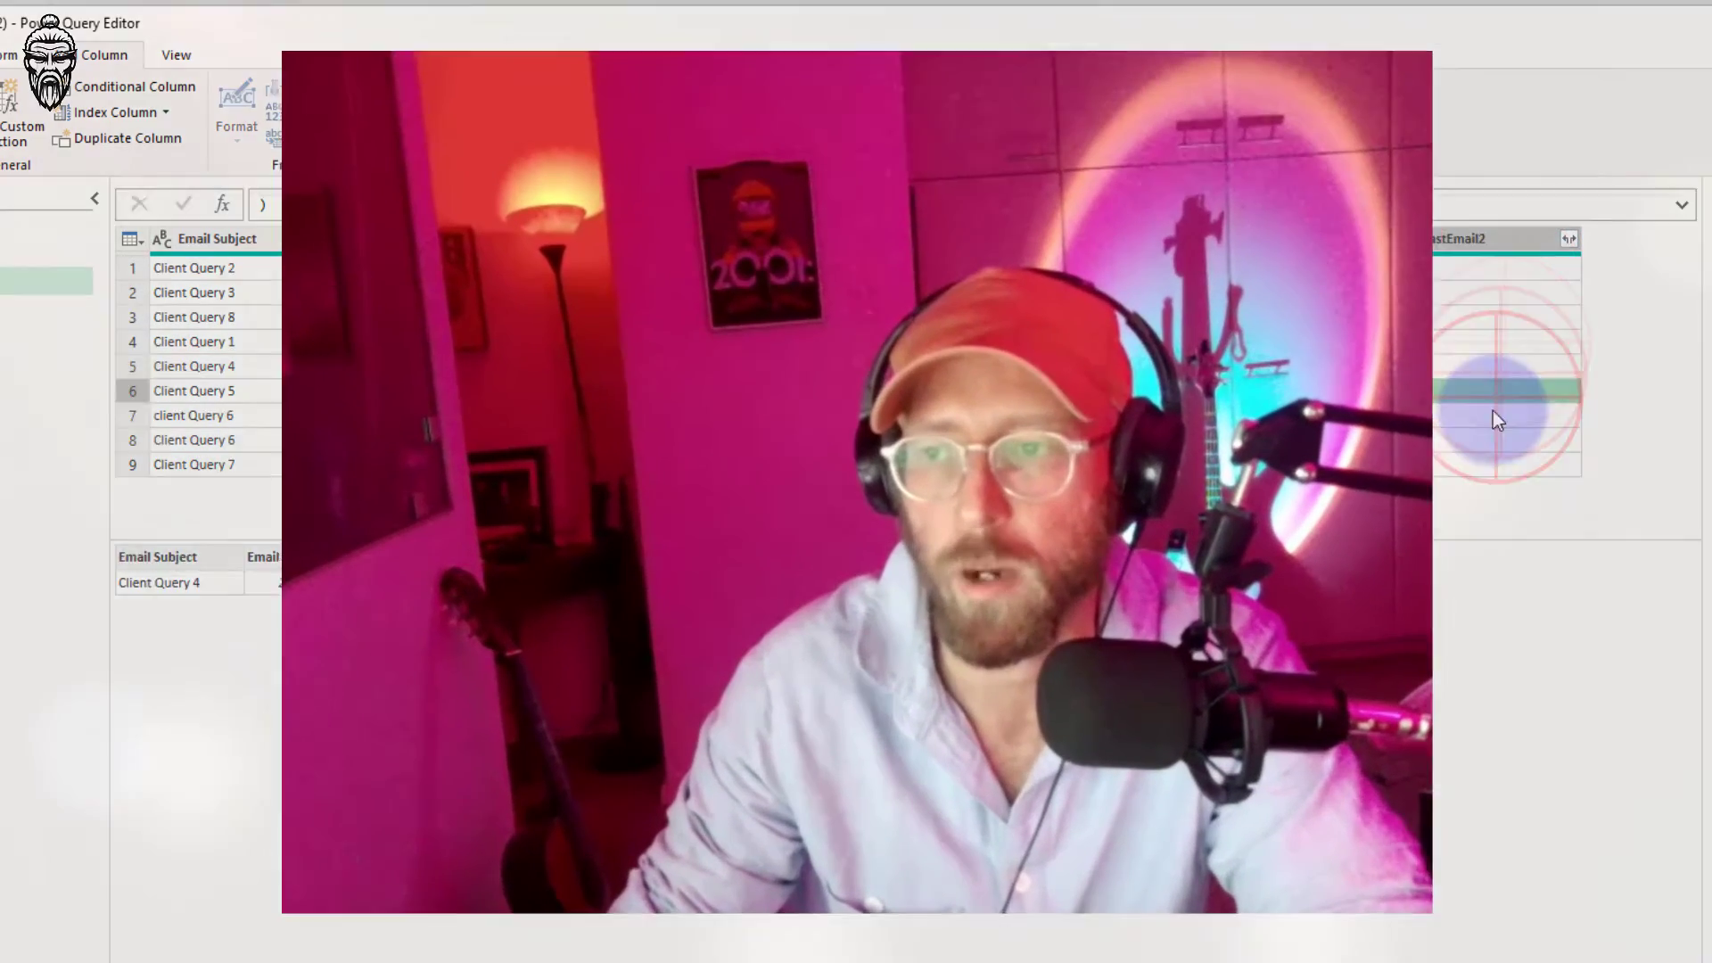